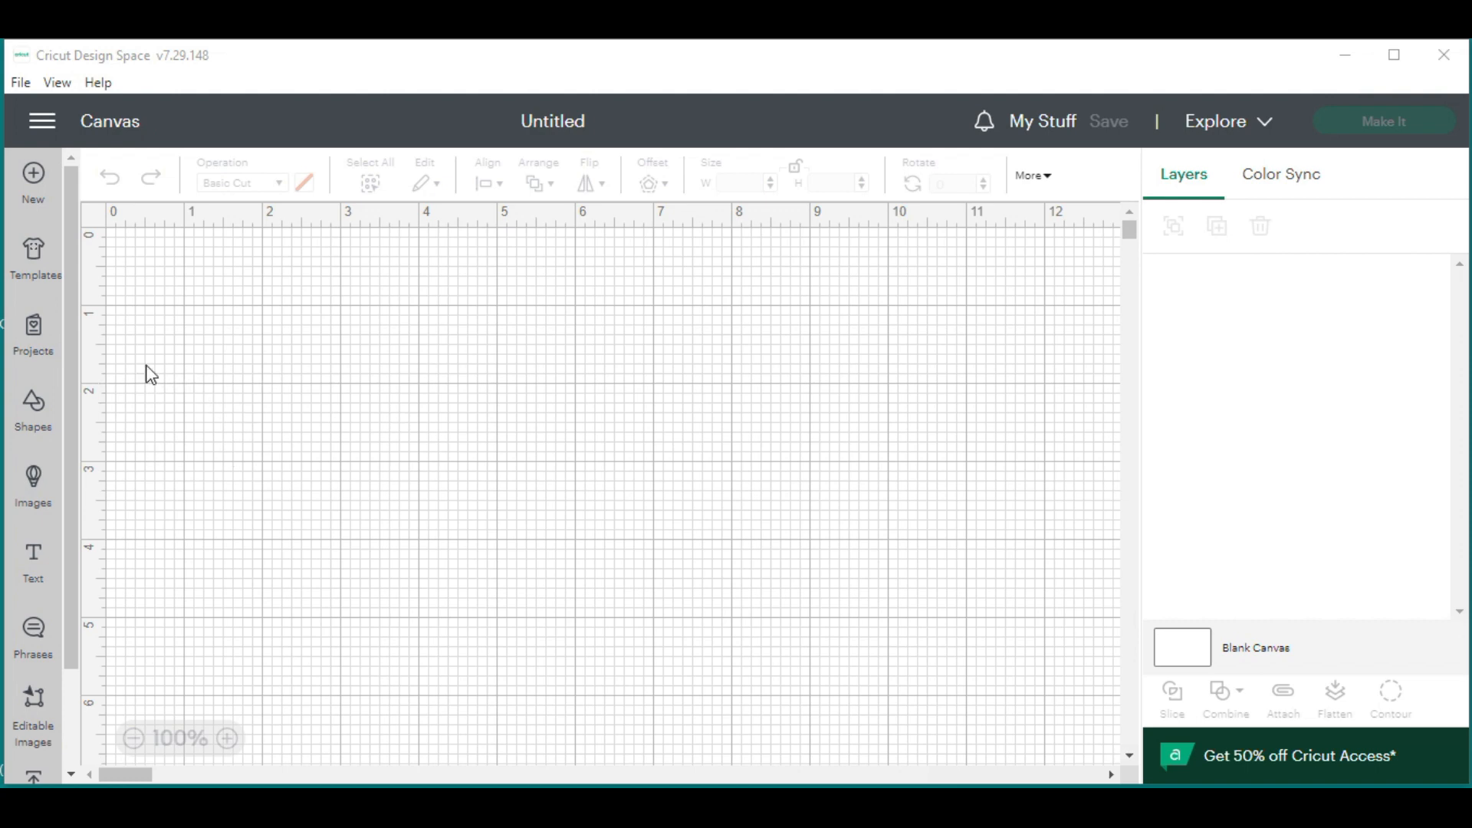
Add the Mother's Day flower box design from the recent uploads to the canvas
scroll(68, 222, "down", 4)
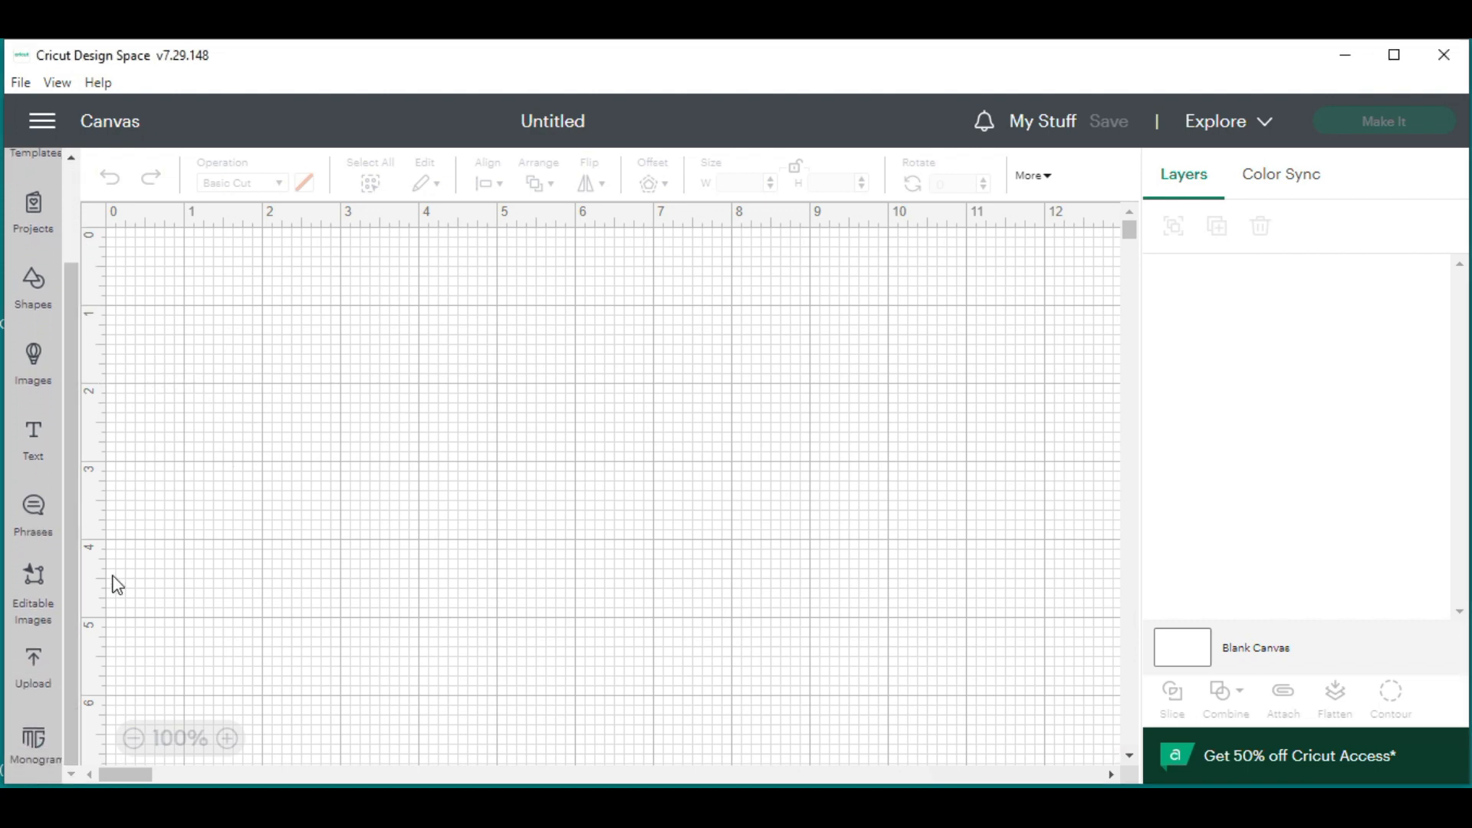
left_click(36, 665)
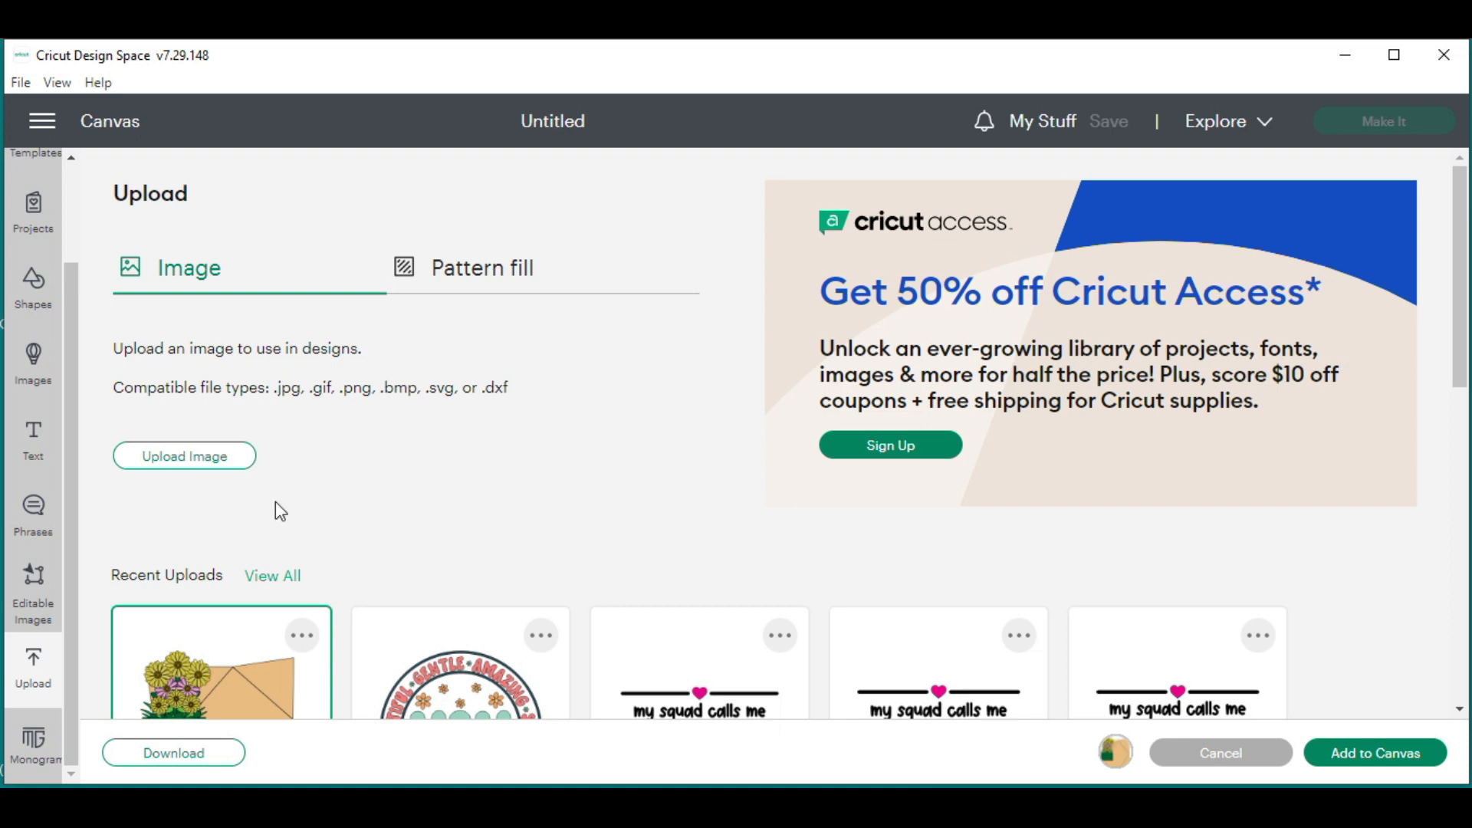
left_click(217, 457)
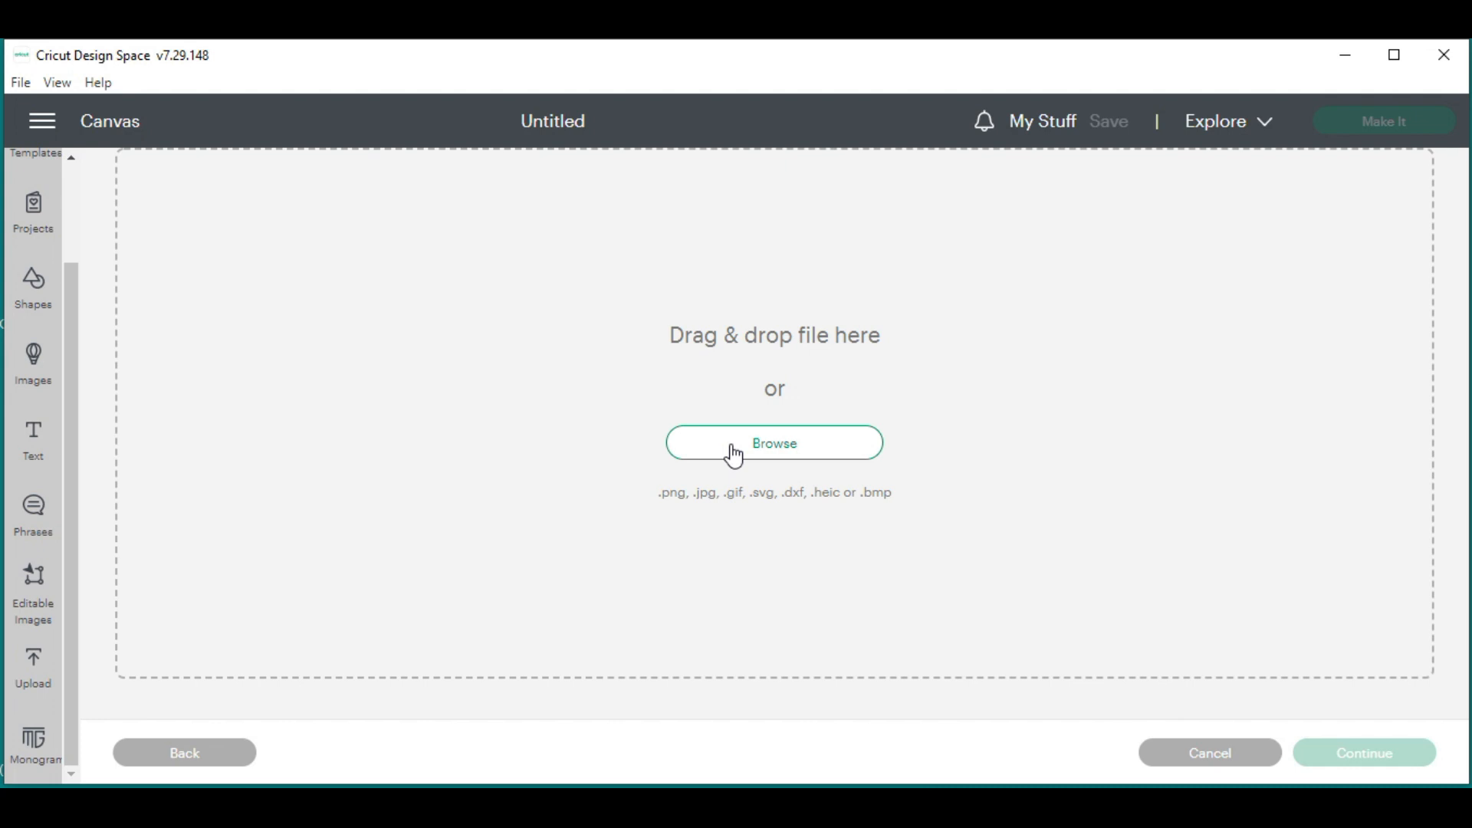
left_click(179, 755)
scroll(260, 529, "down", 2)
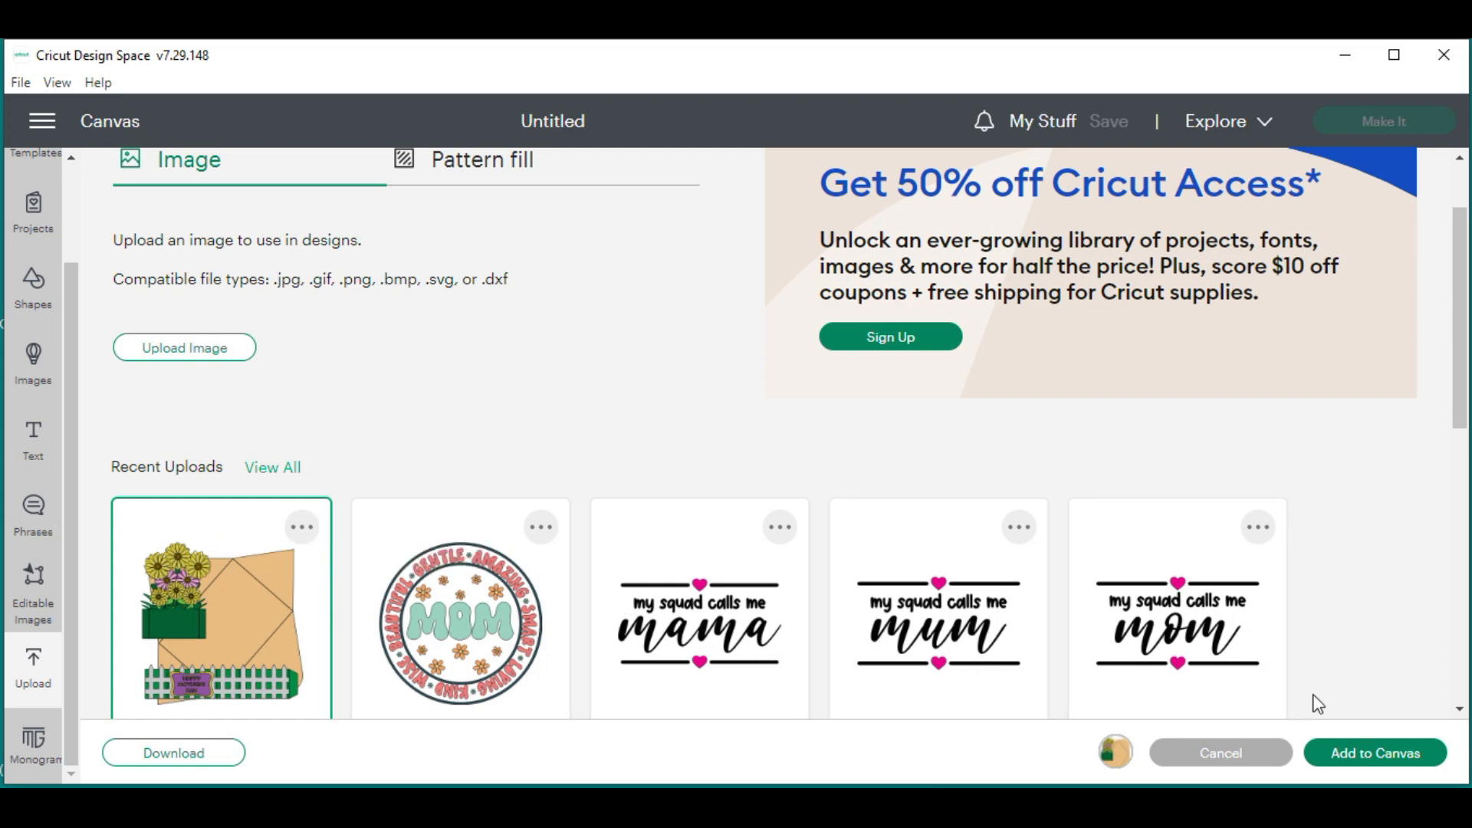
left_click(1351, 753)
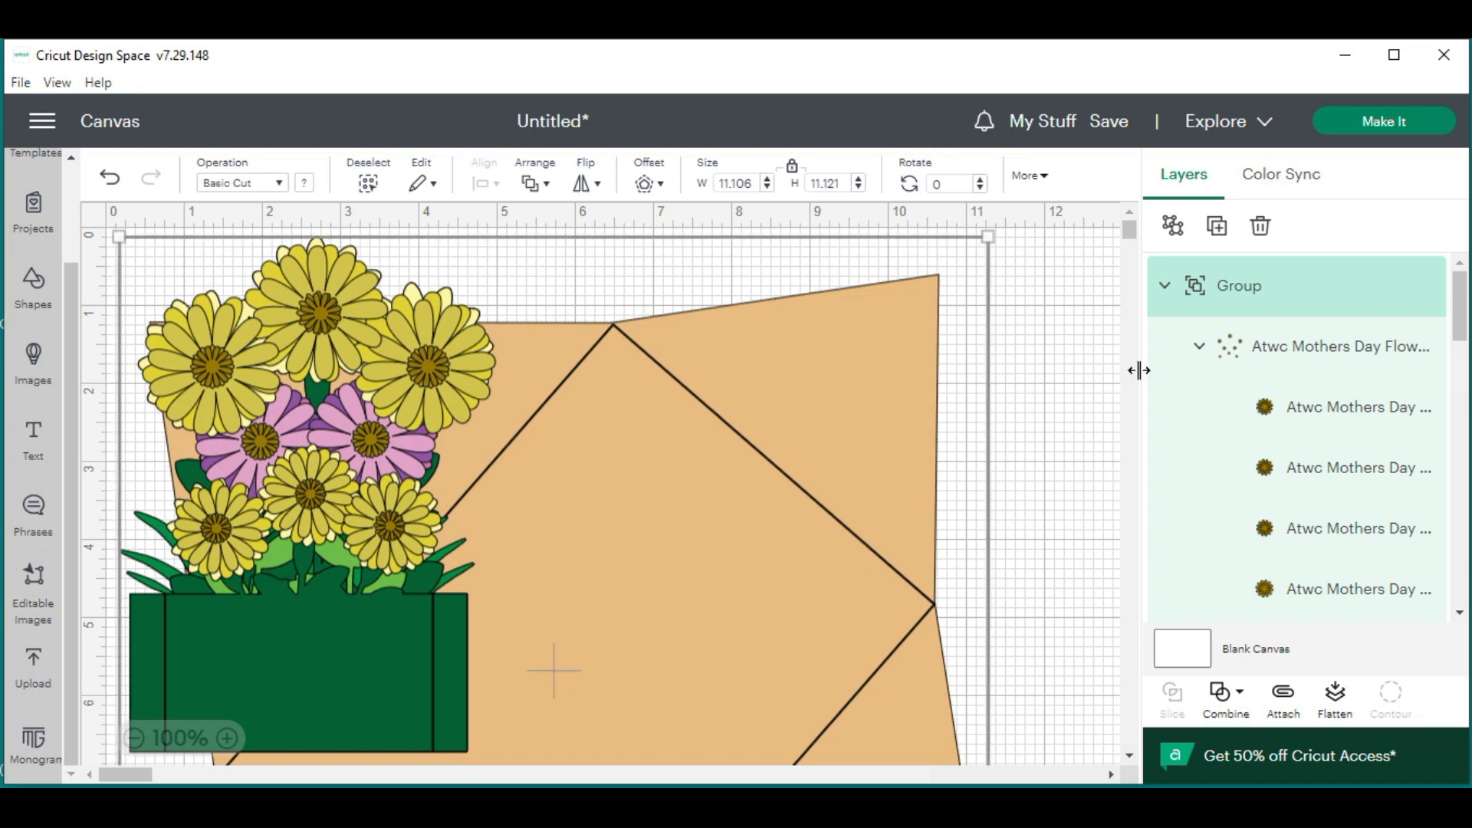
Ungroup the whole flower box design on the canvas
scroll(1130, 234, "down", 2)
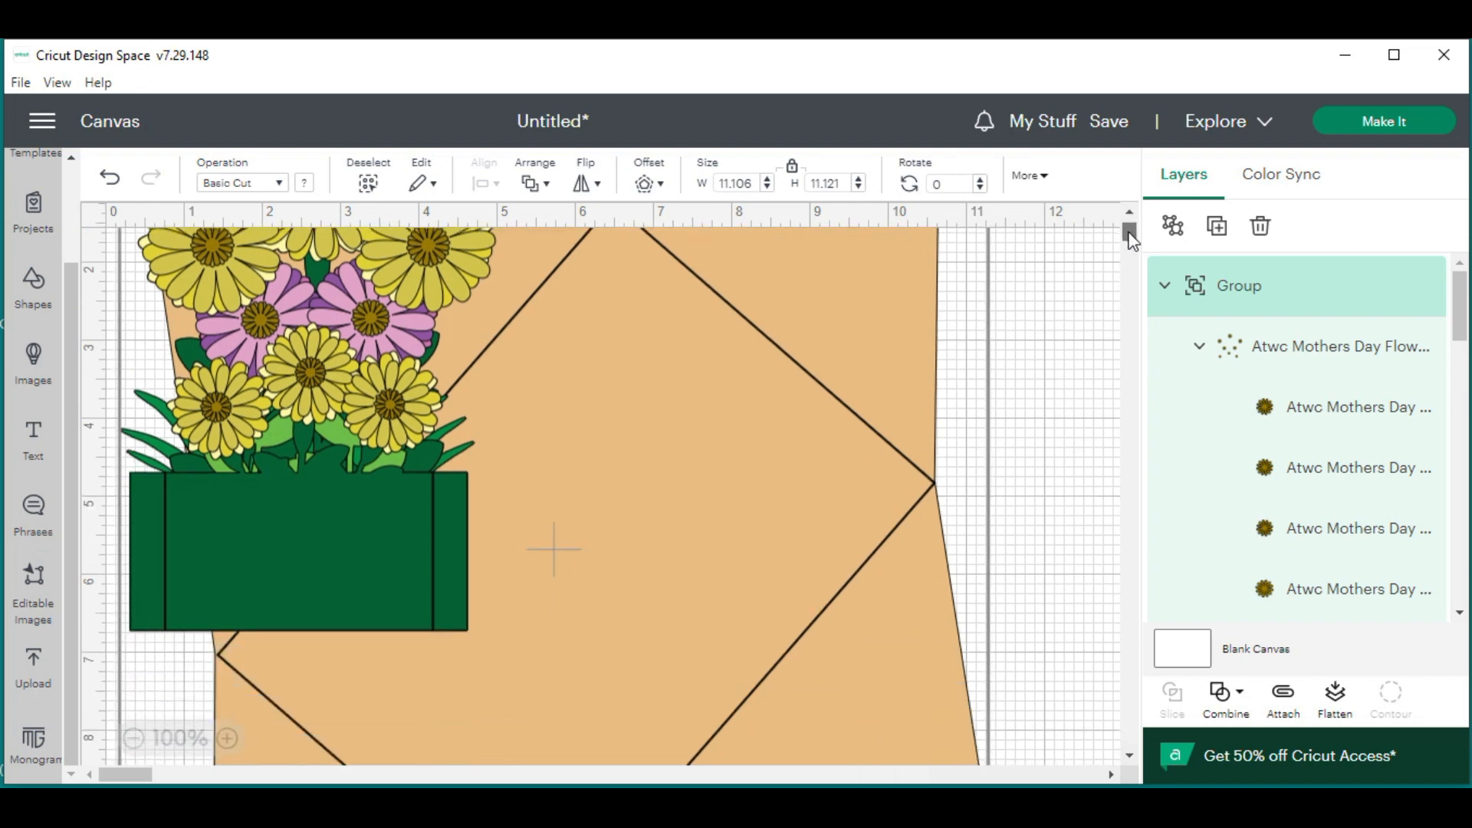
left_click_drag(1130, 233, 1122, 229)
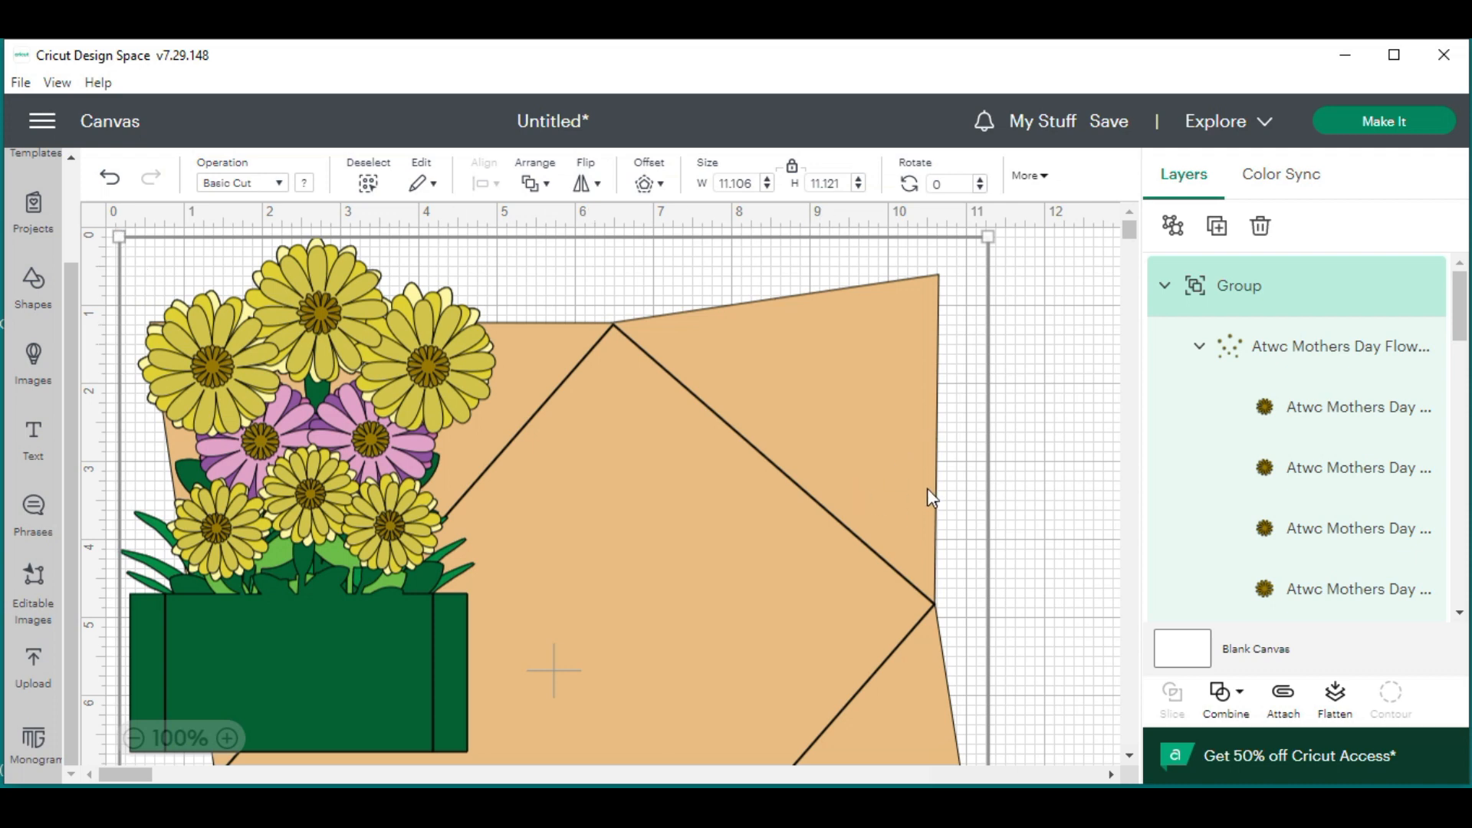
left_click(1173, 226)
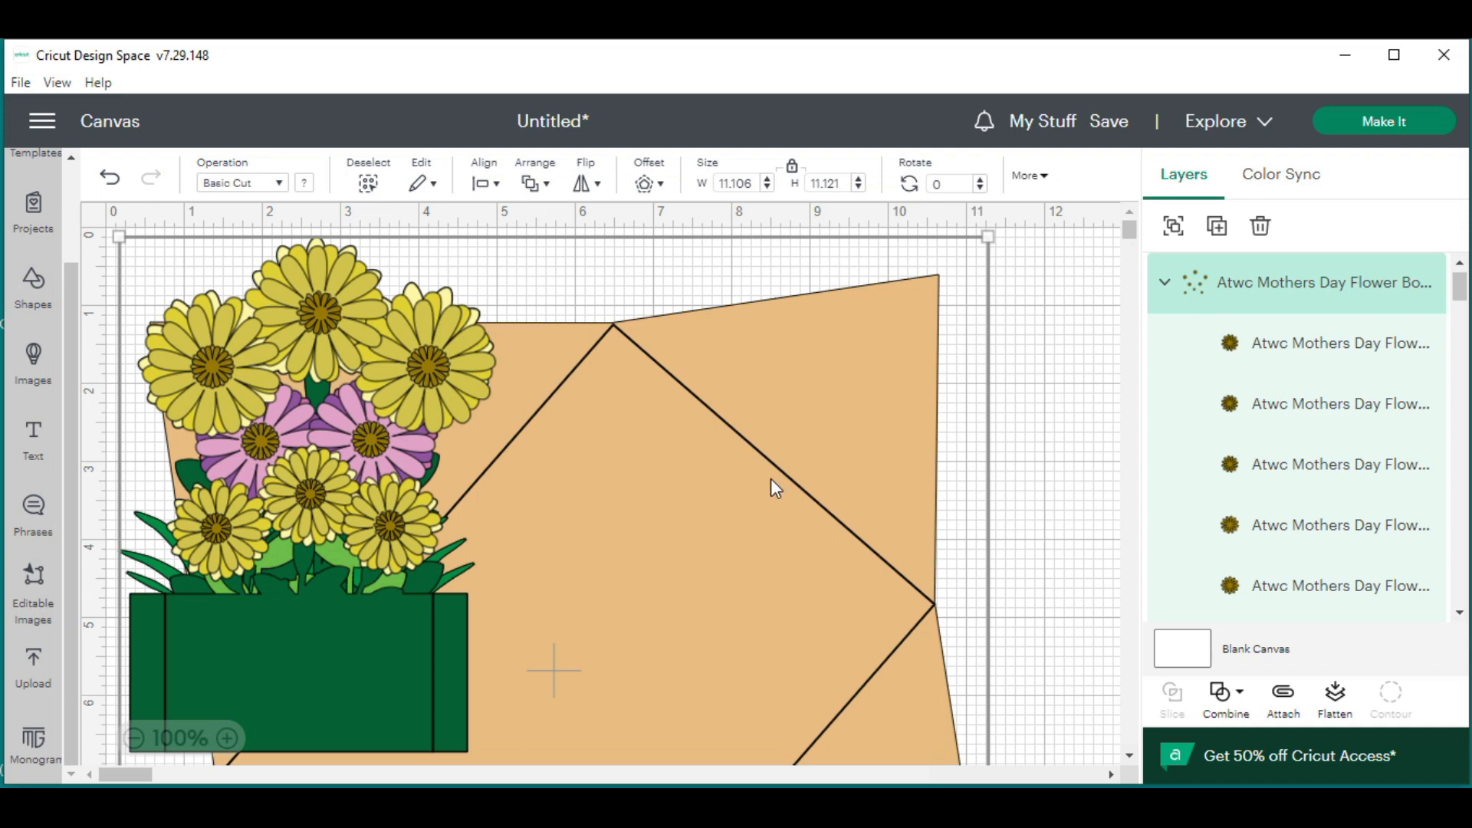
Hide the two sets of brown flower-centre layers
mouse_move(1419, 303)
left_click(1424, 290)
left_click(1425, 290)
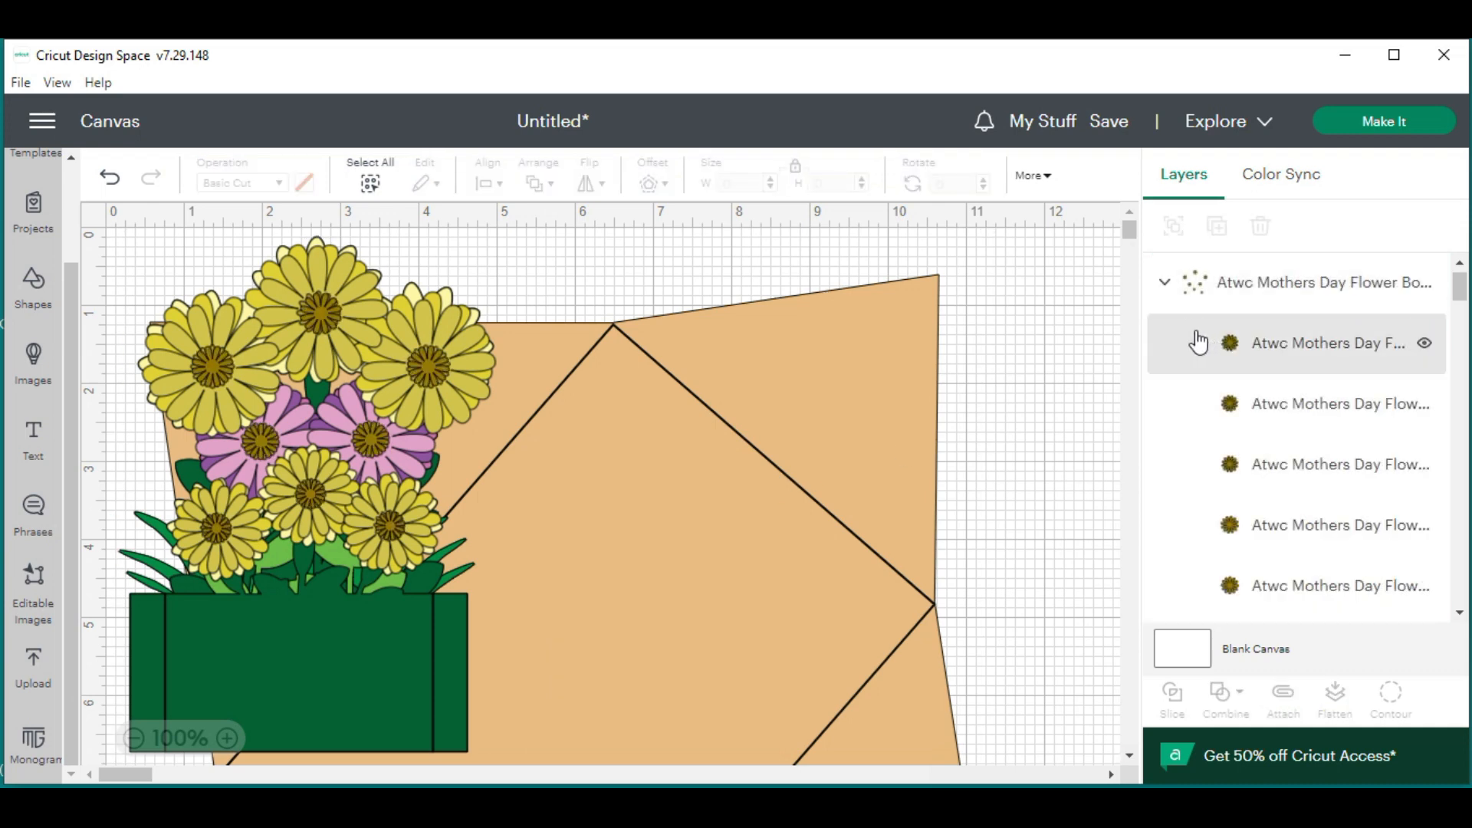
left_click(1420, 289)
scroll(1399, 338, "down", 2)
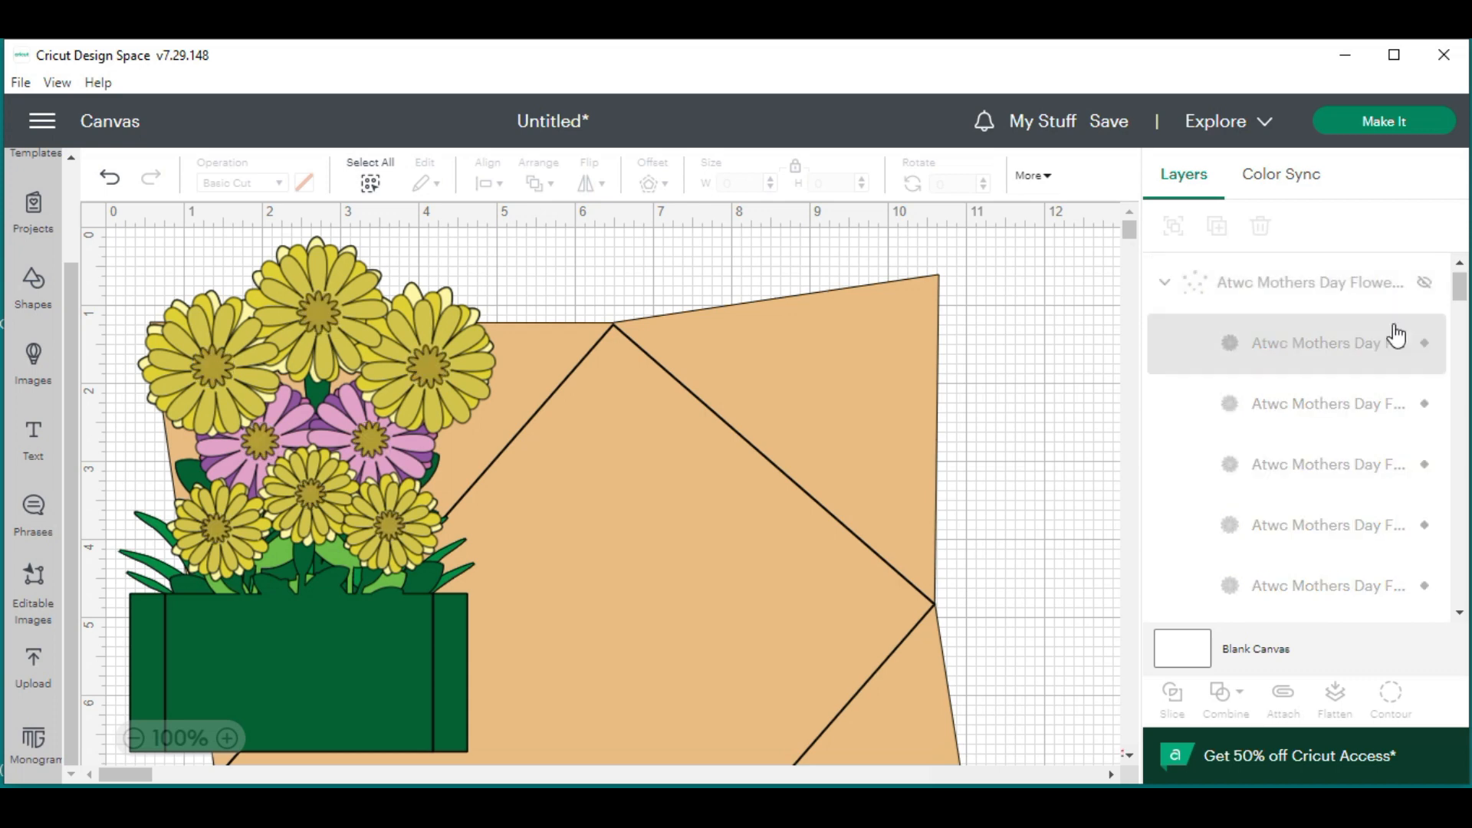
scroll(1401, 351, "down", 2)
left_click(1423, 406)
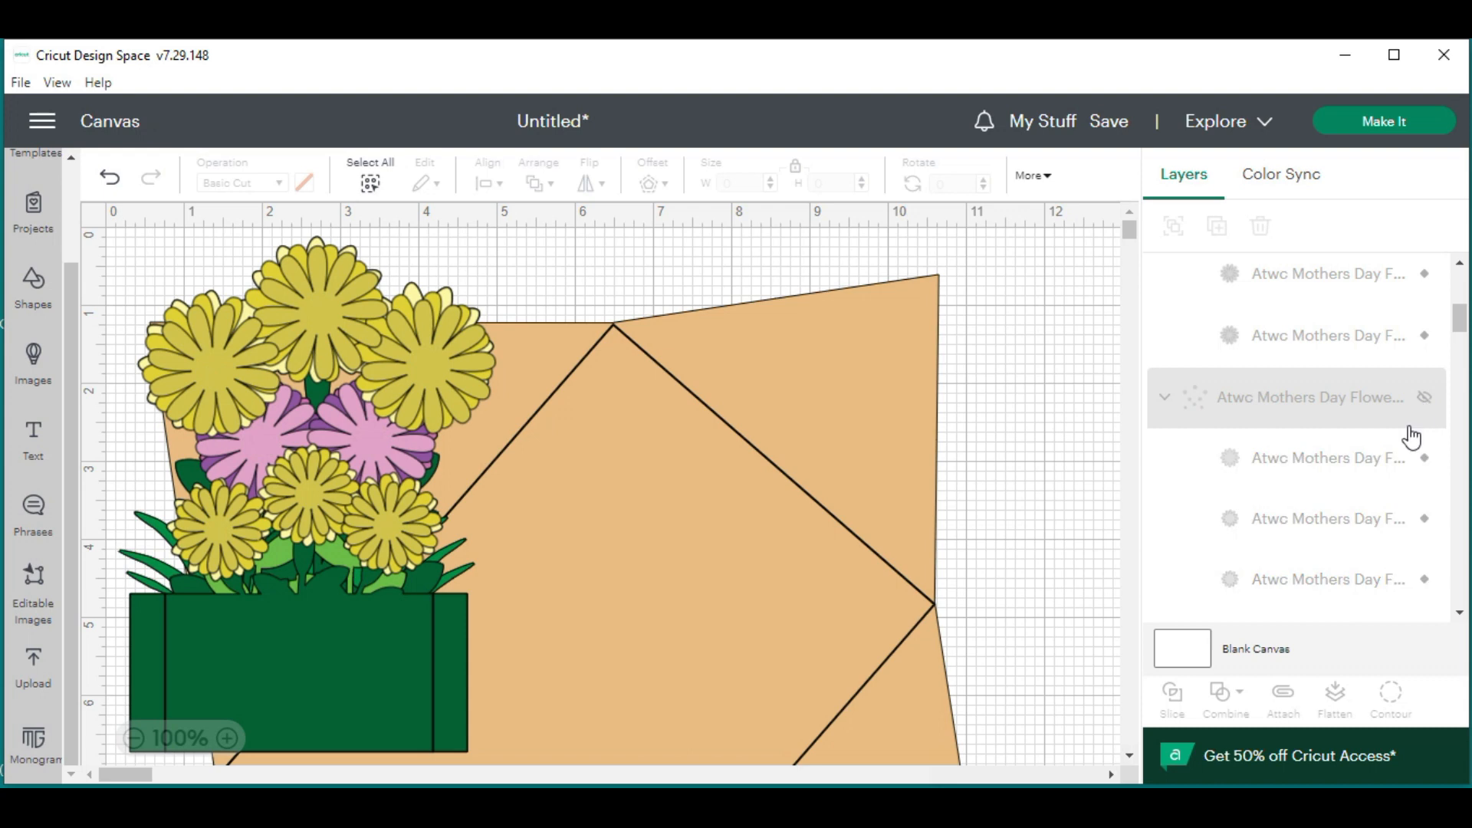
Hide the yellow petals group and the pink and purple flower layers
scroll(1411, 437, "down", 3)
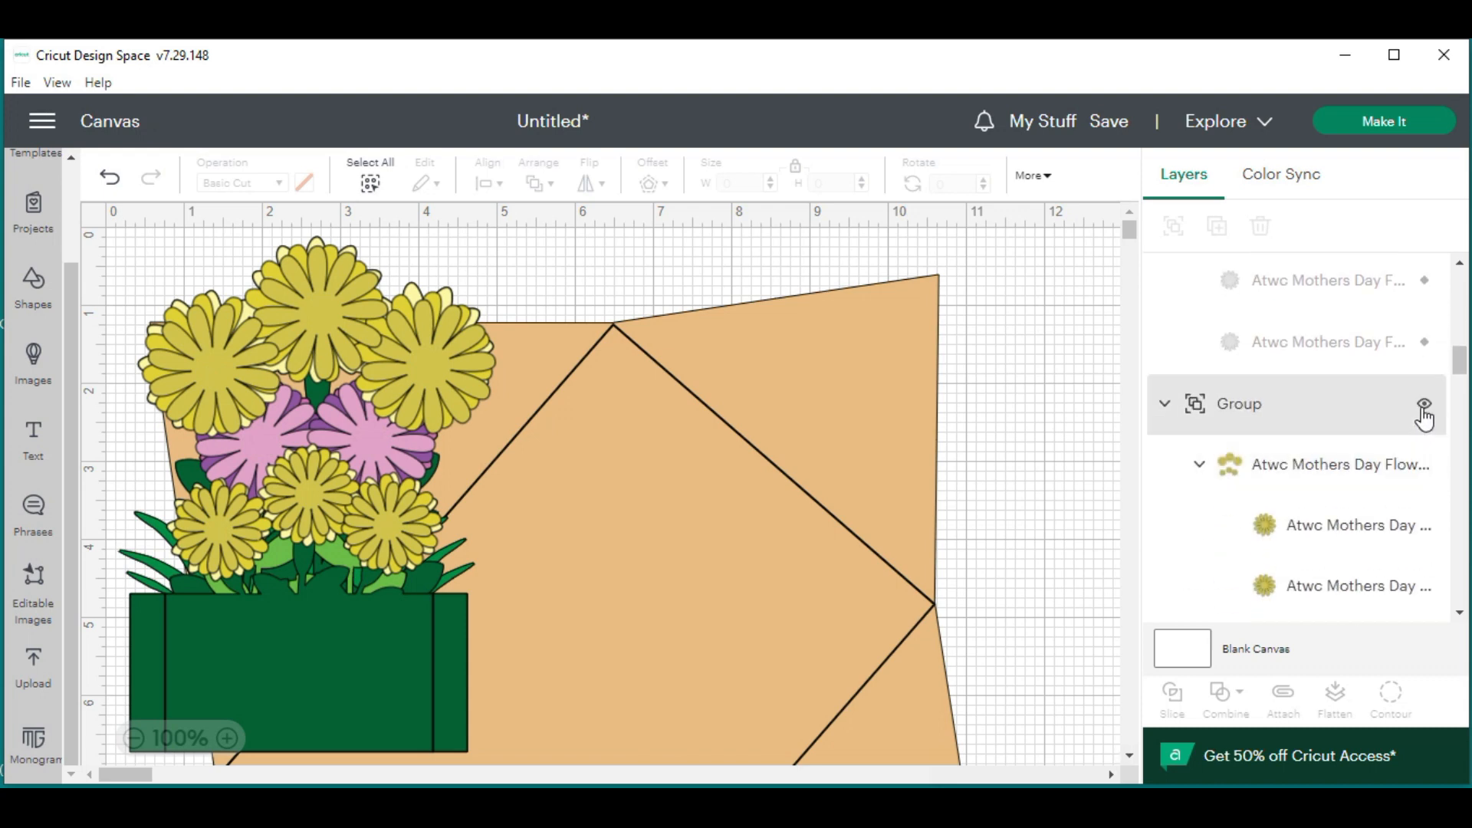
left_click(1423, 413)
scroll(1423, 421, "down", 2)
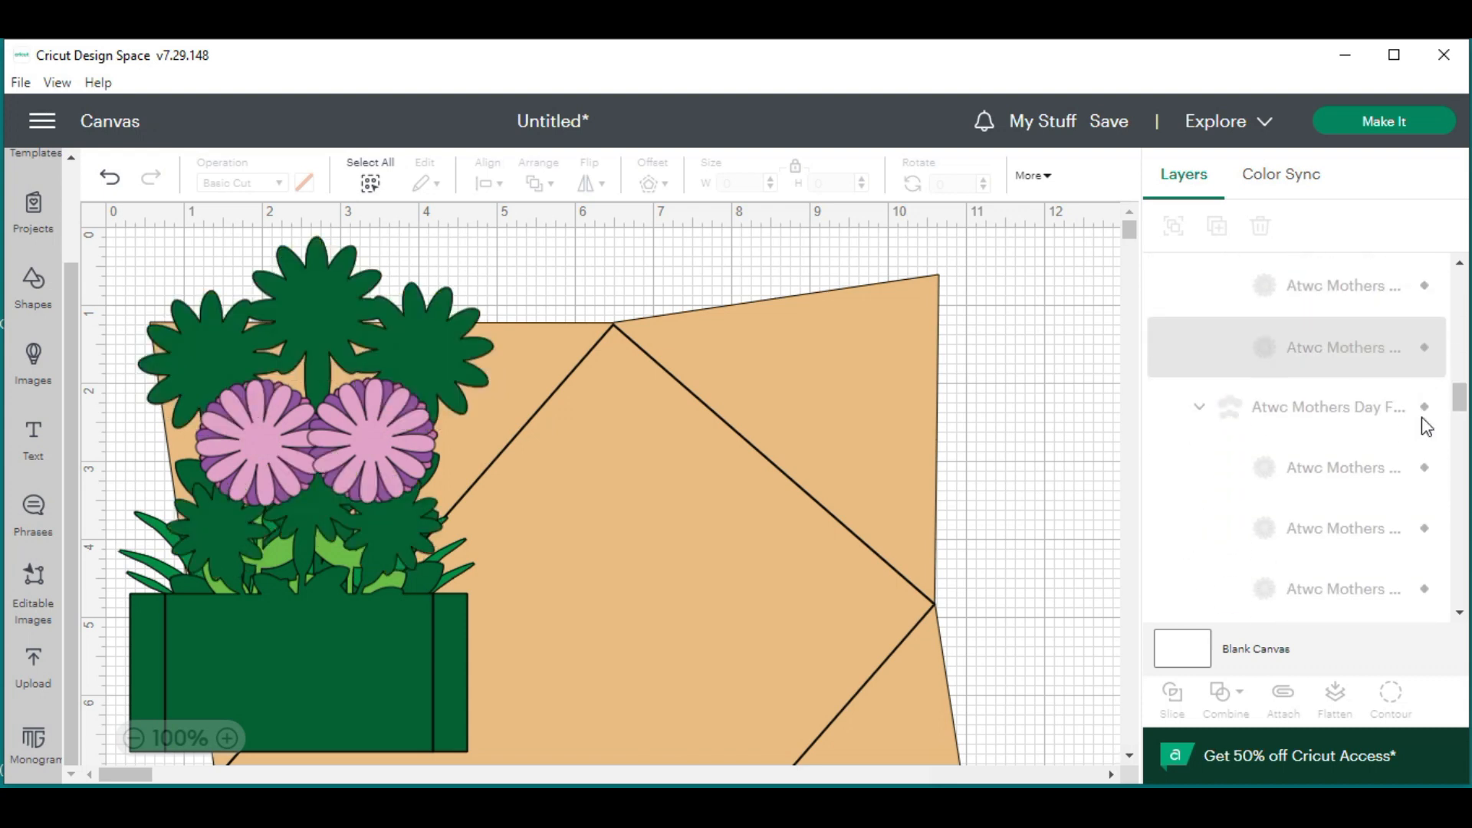
scroll(1422, 418, "up", 1)
scroll(1425, 419, "down", 3)
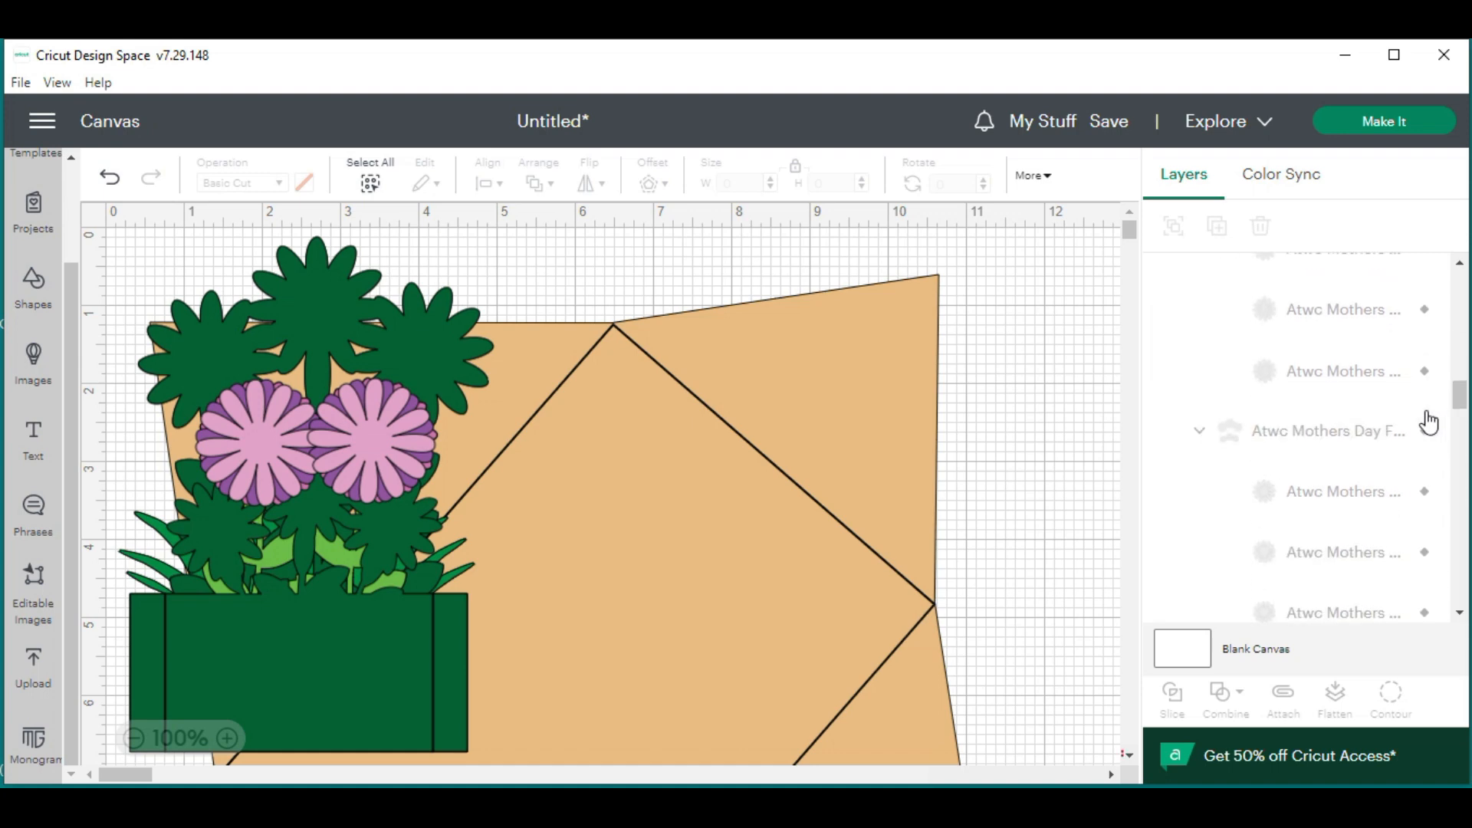
scroll(1425, 420, "down", 3)
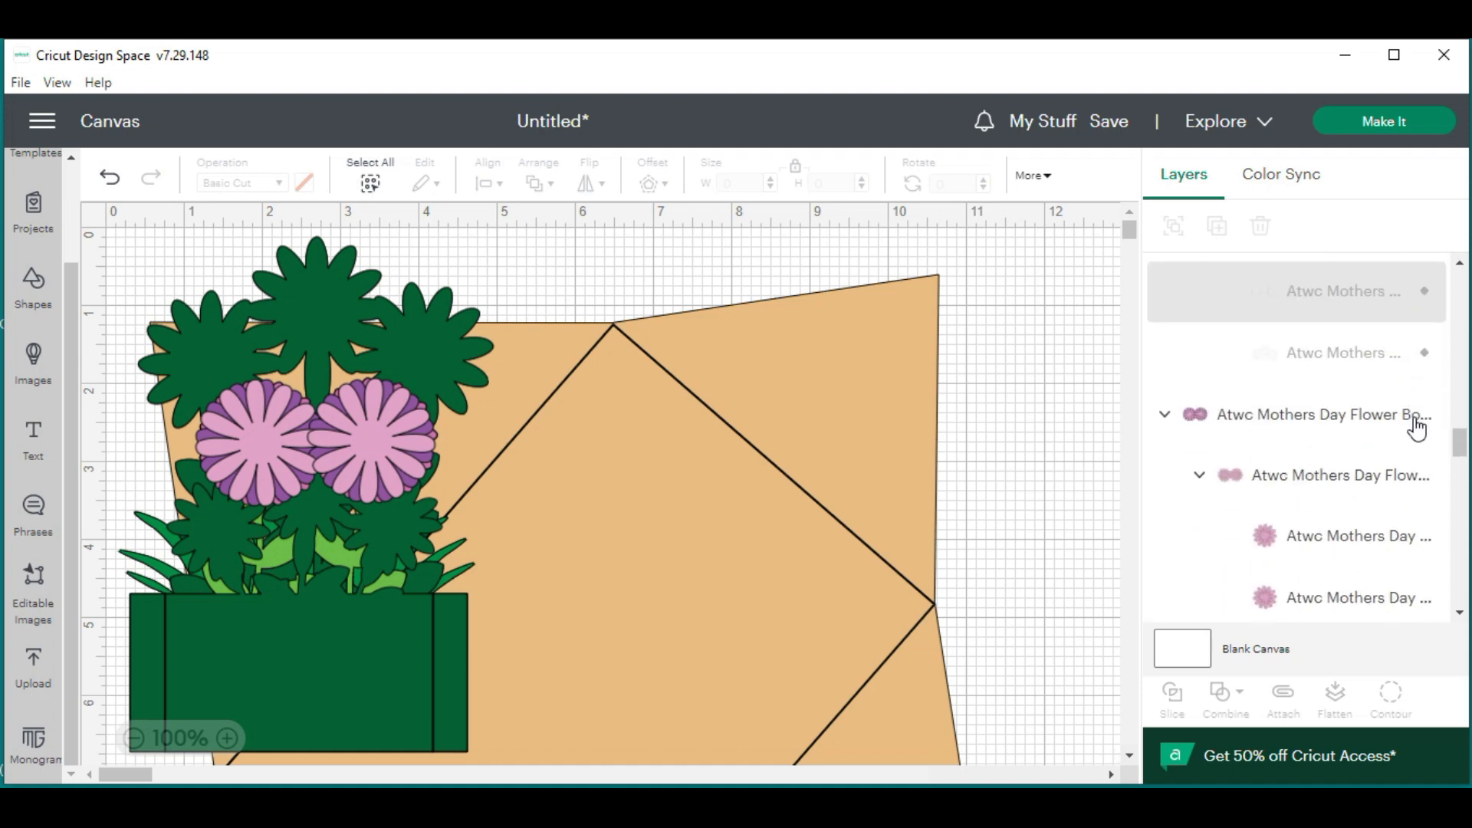
left_click(1422, 417)
Hide the three green stem-and-box layers, both dark green ones and the light green one
scroll(1392, 451, "down", 3)
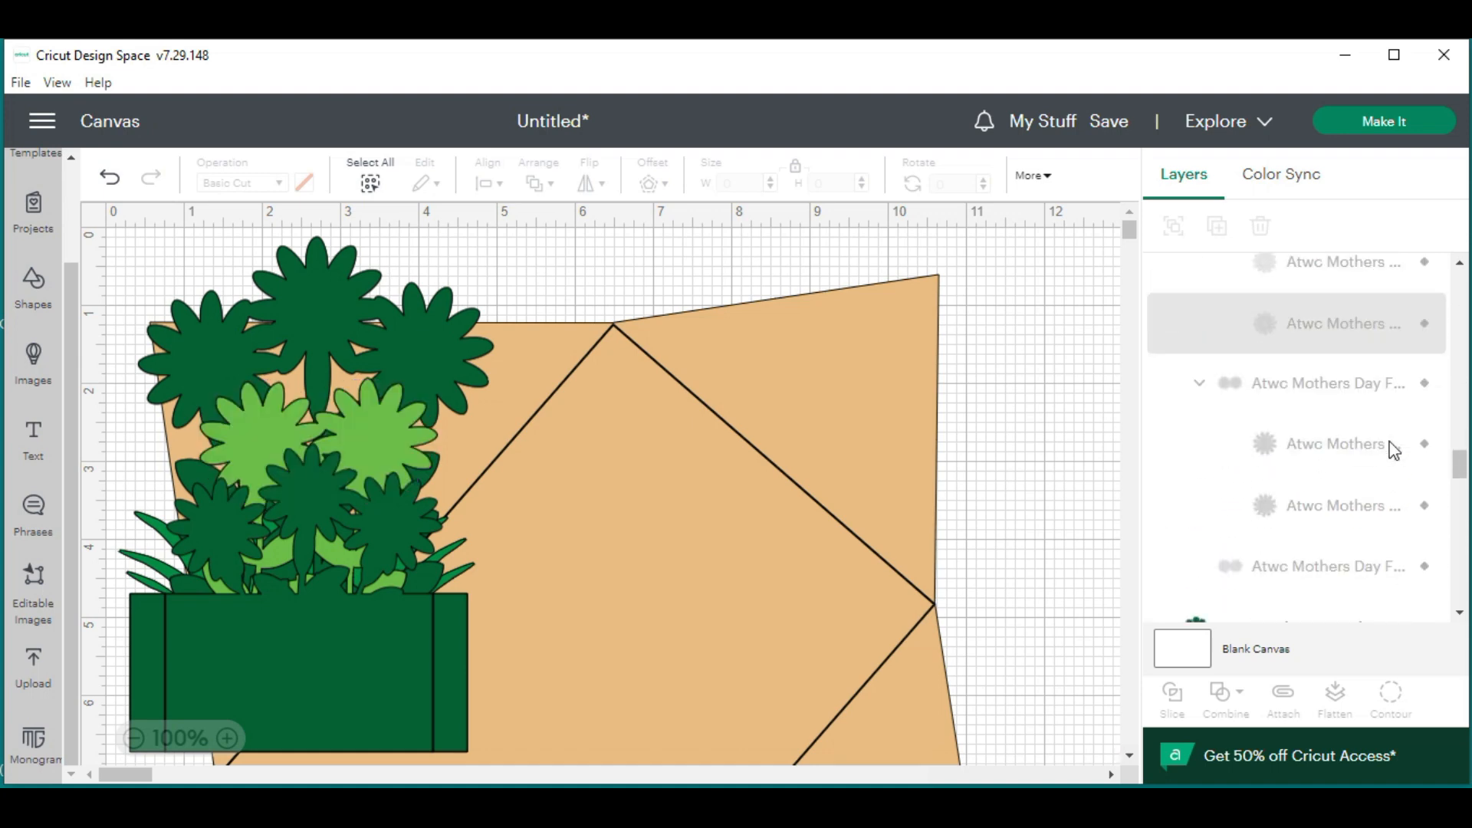
left_click(1424, 577)
scroll(1396, 549, "down", 5)
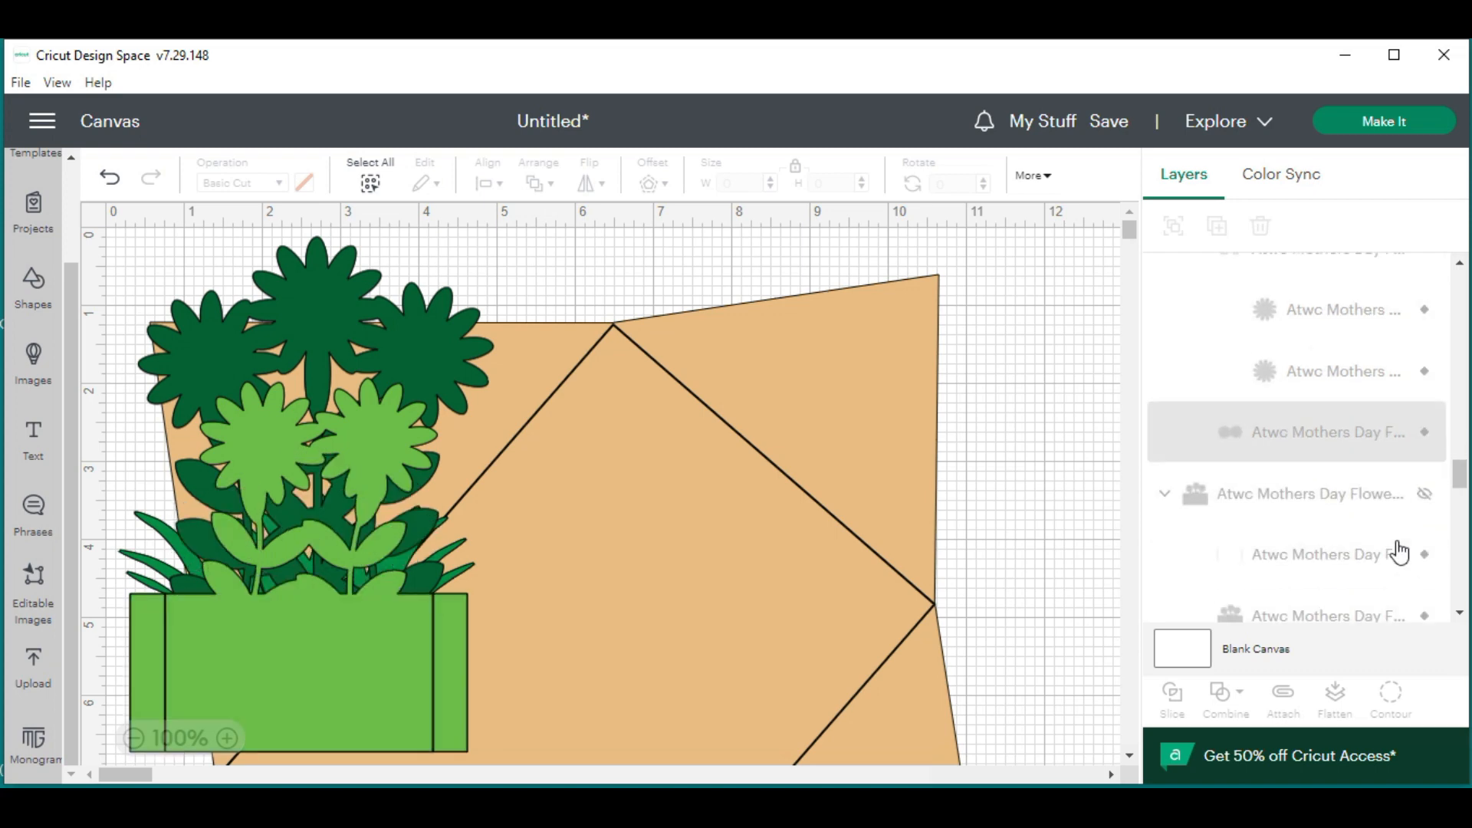
scroll(1397, 549, "down", 2)
left_click(1424, 328)
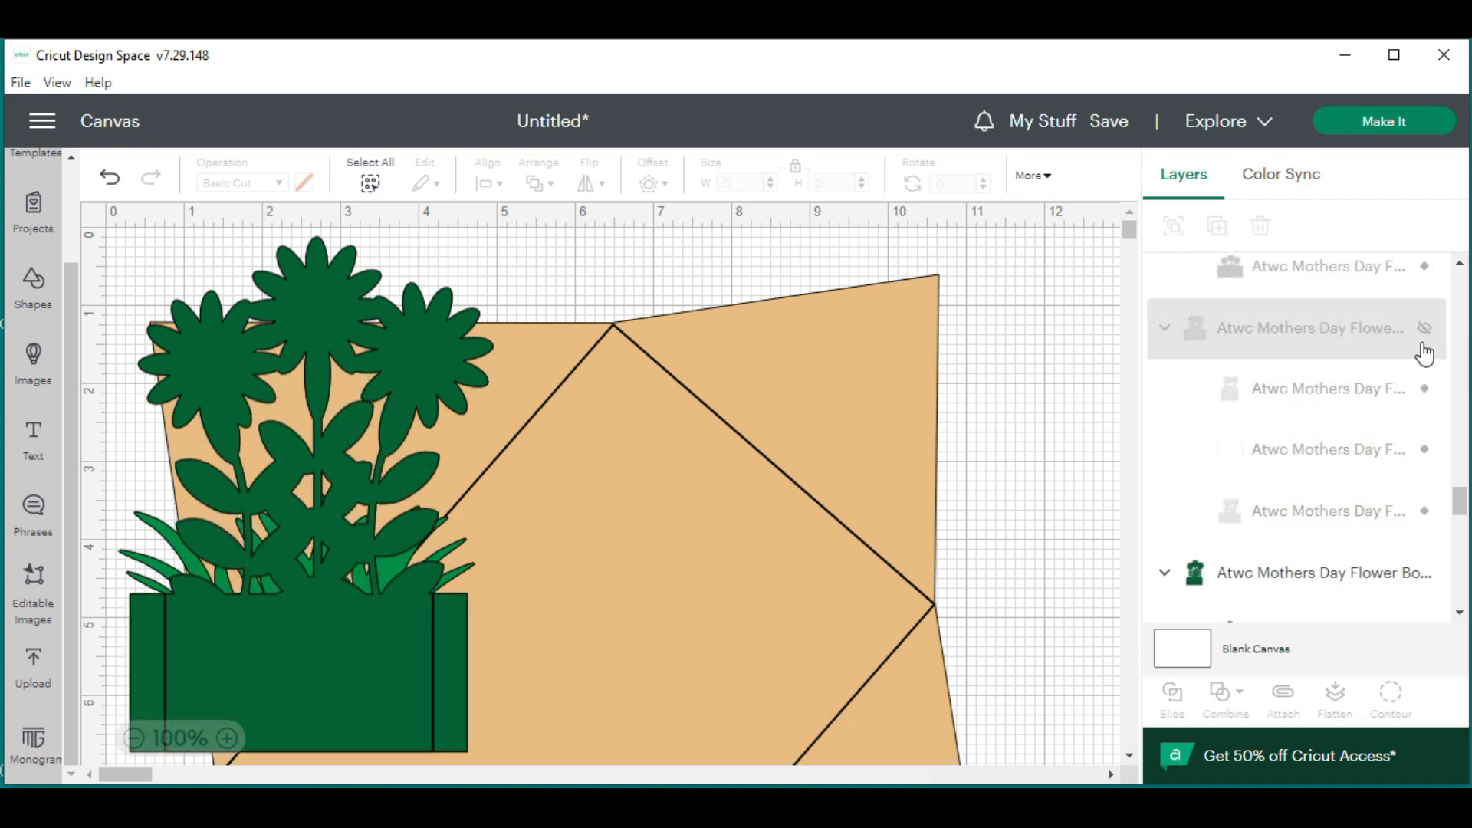
left_click(1431, 574)
Hide the grass group and the fence layer set so only the tan envelope stays on the canvas
scroll(1395, 529, "down", 3)
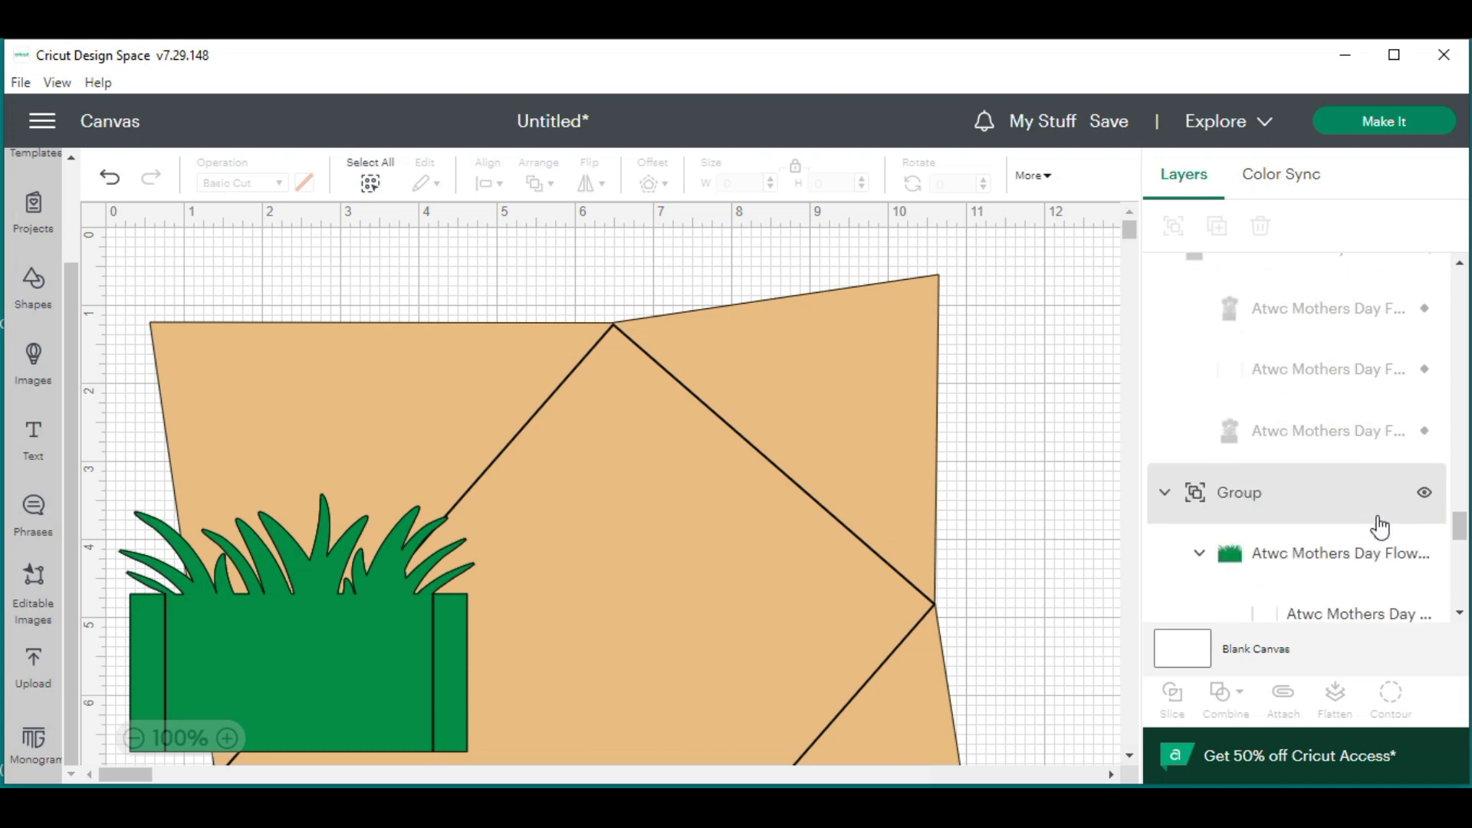
left_click(1423, 495)
scroll(1392, 507, "down", 5)
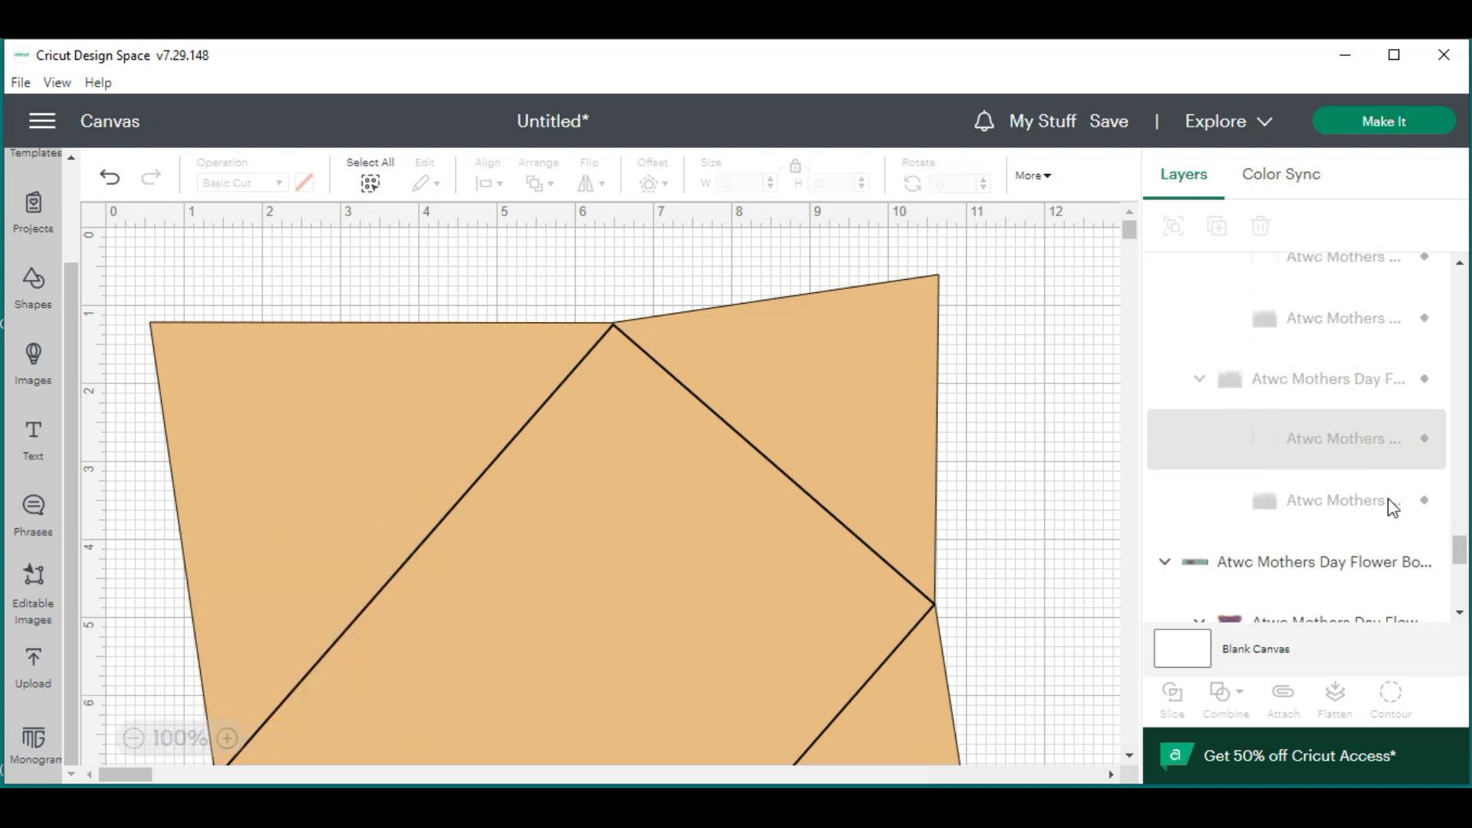
left_click(1426, 381)
scroll(1393, 430, "down", 4)
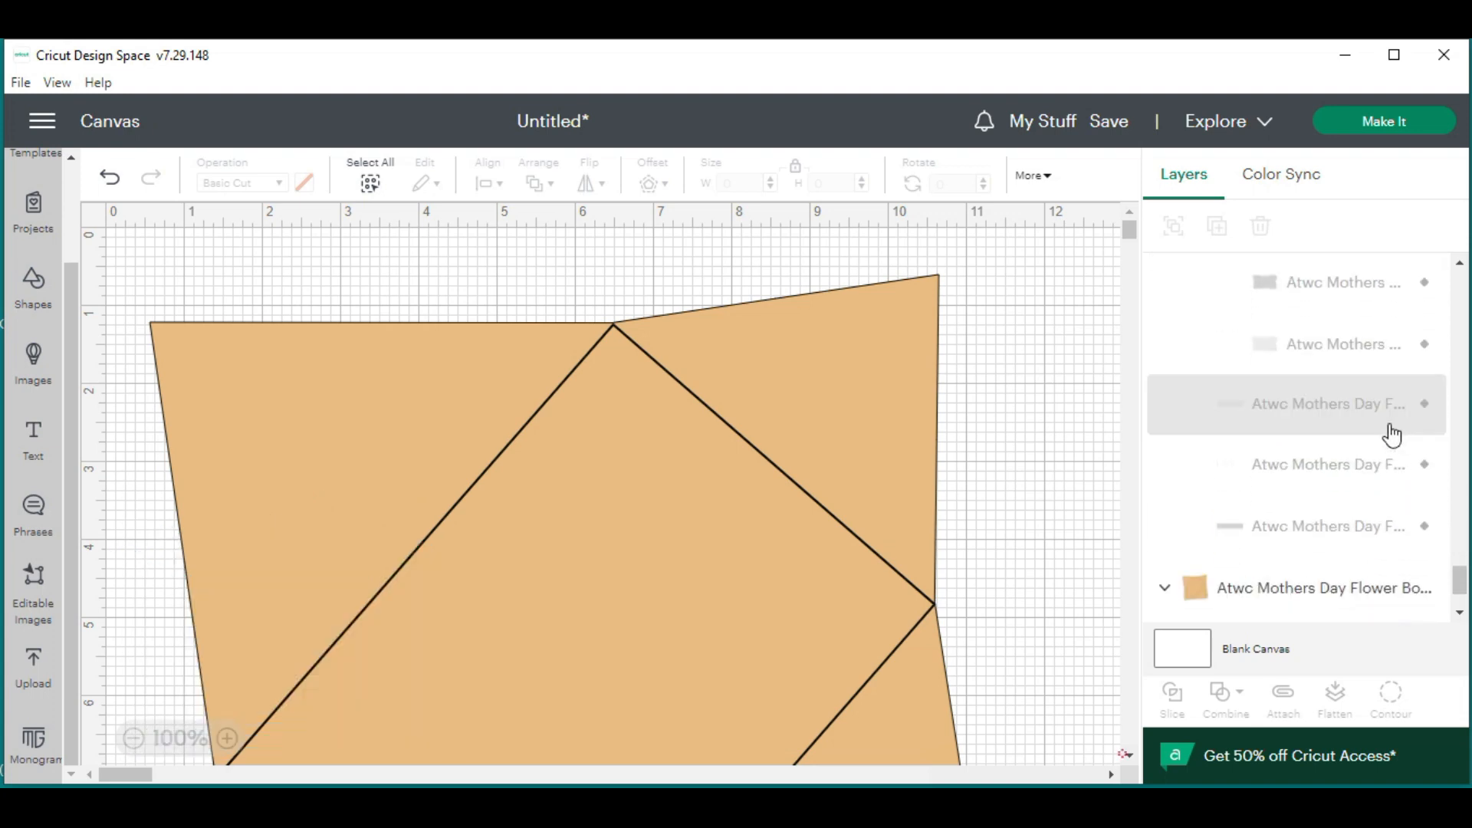
scroll(1384, 499, "down", 1)
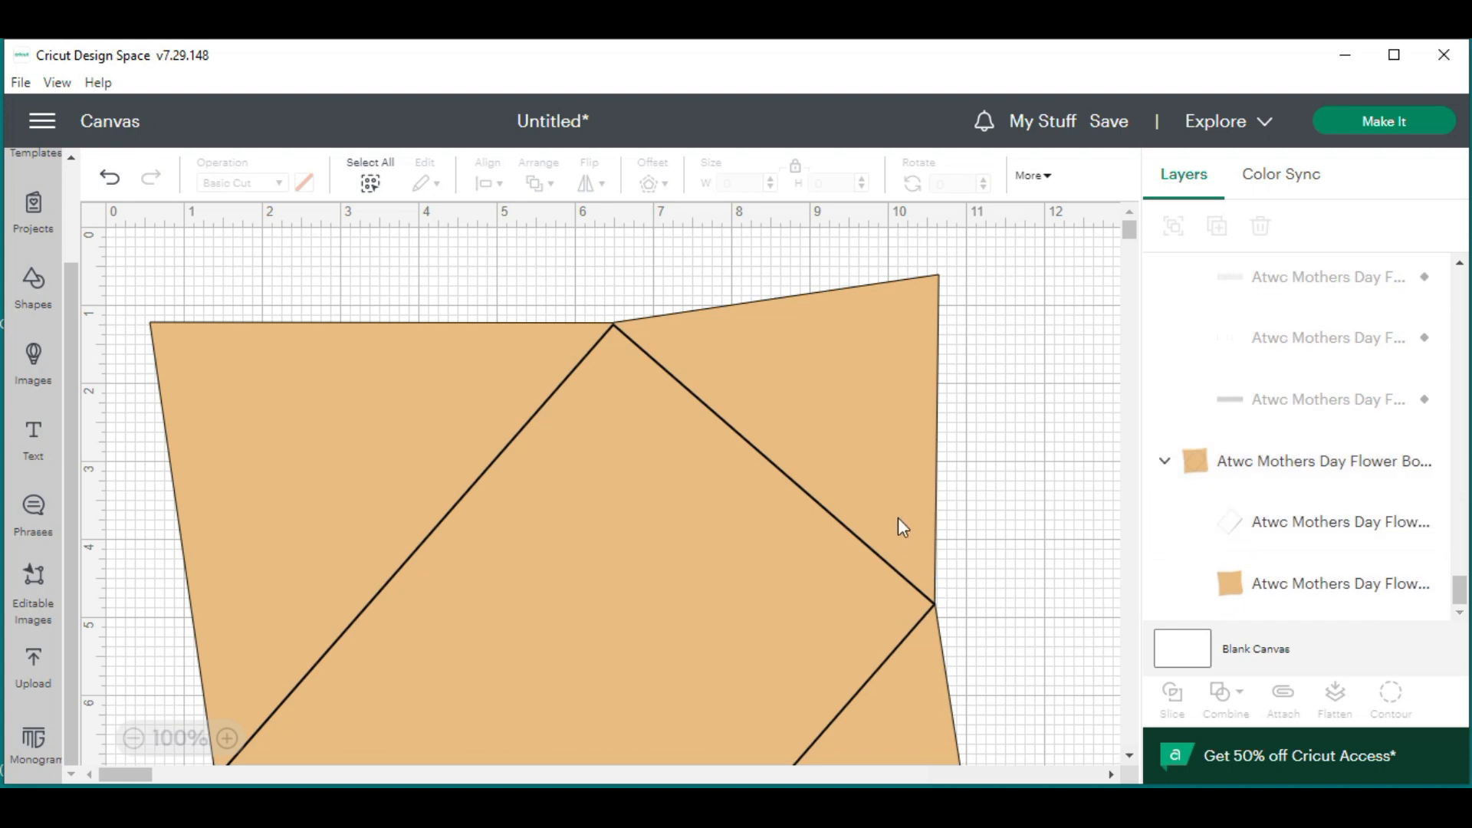
Change the operation of the tan envelope's fold-line layer to Score
left_click(673, 349)
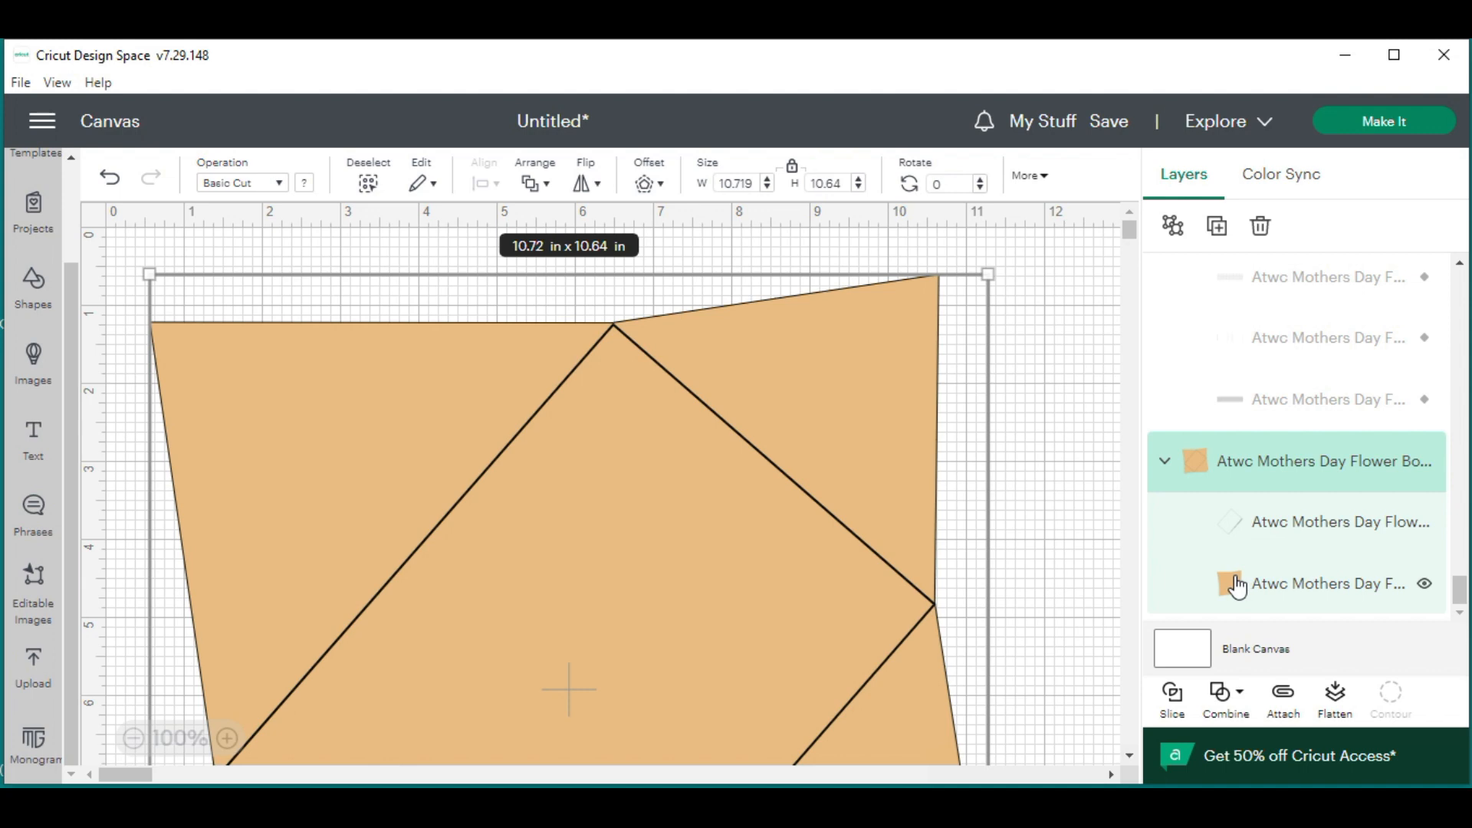
left_click(1314, 530)
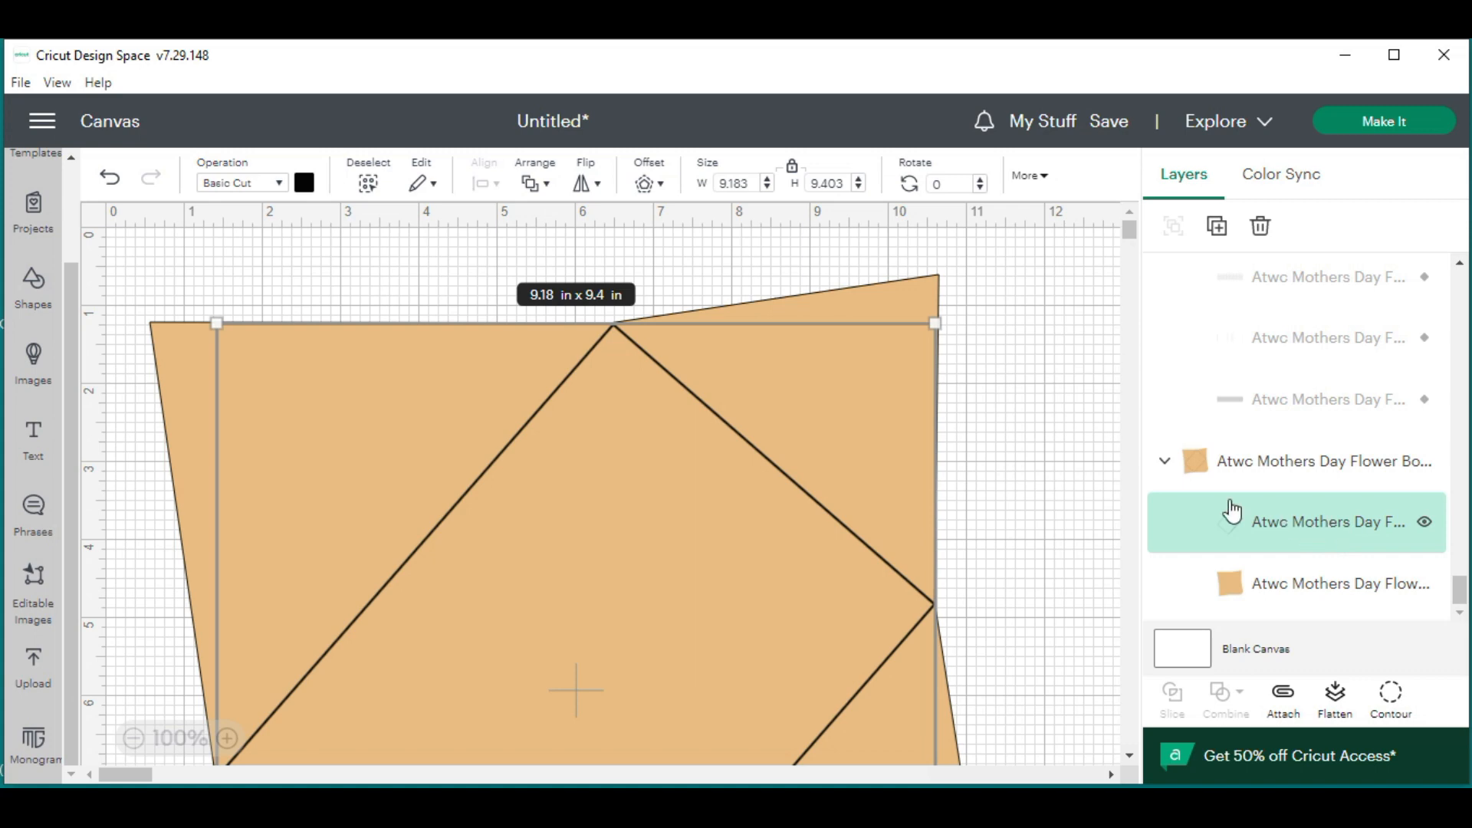
left_click(255, 189)
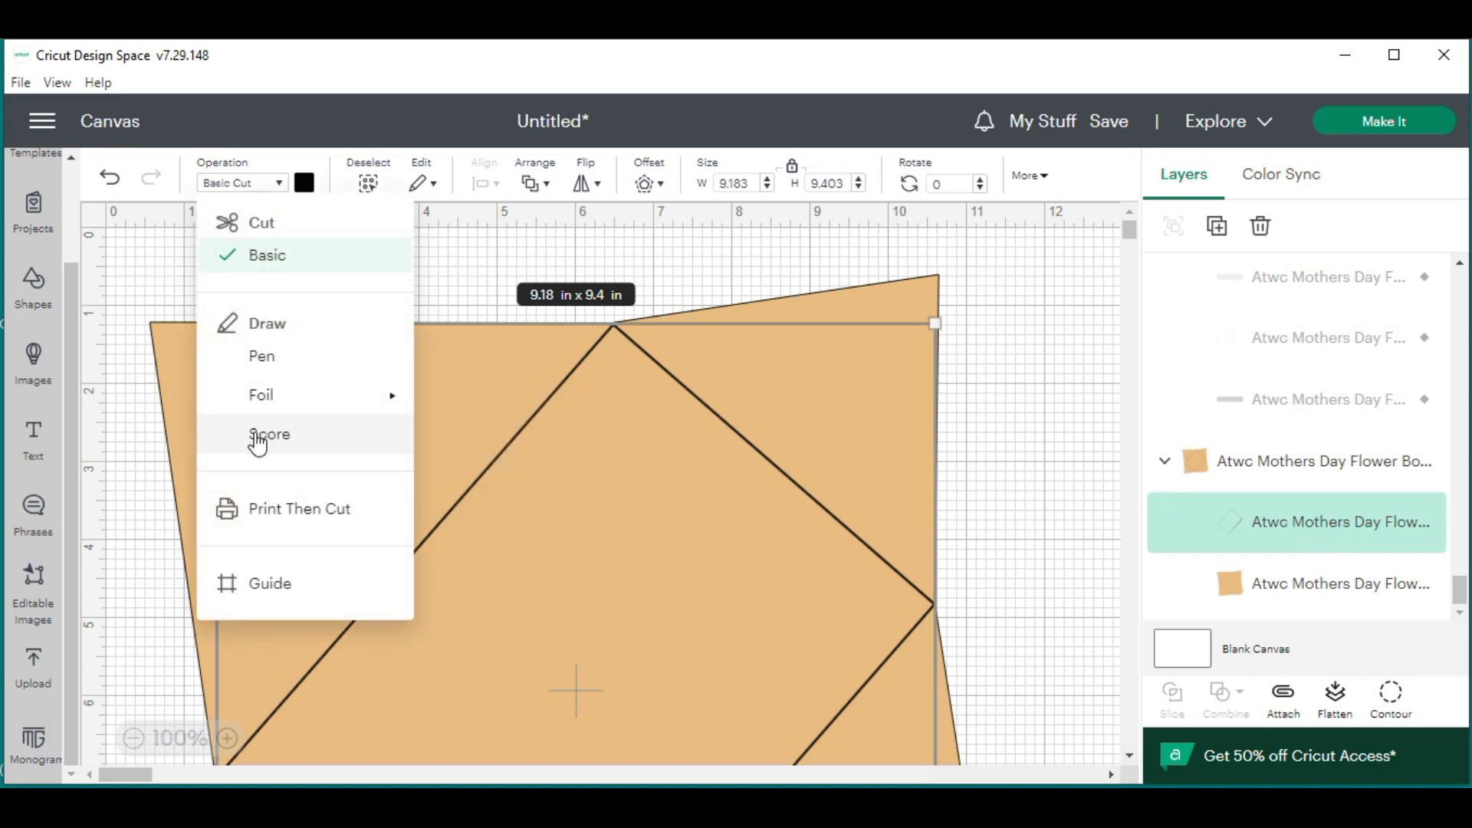
left_click(306, 441)
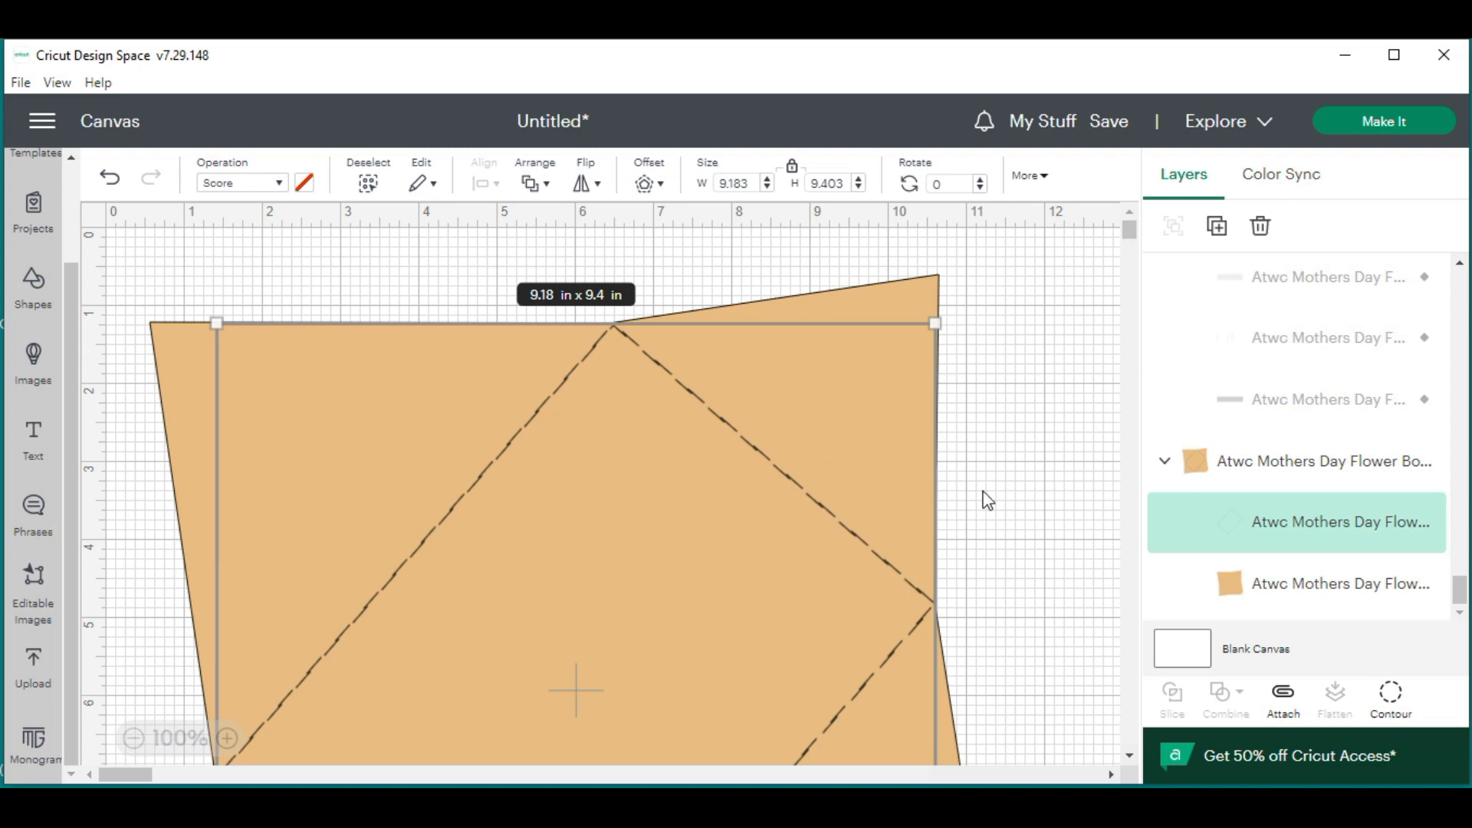
Attach the score lines to the tan envelope shape
left_click(852, 560)
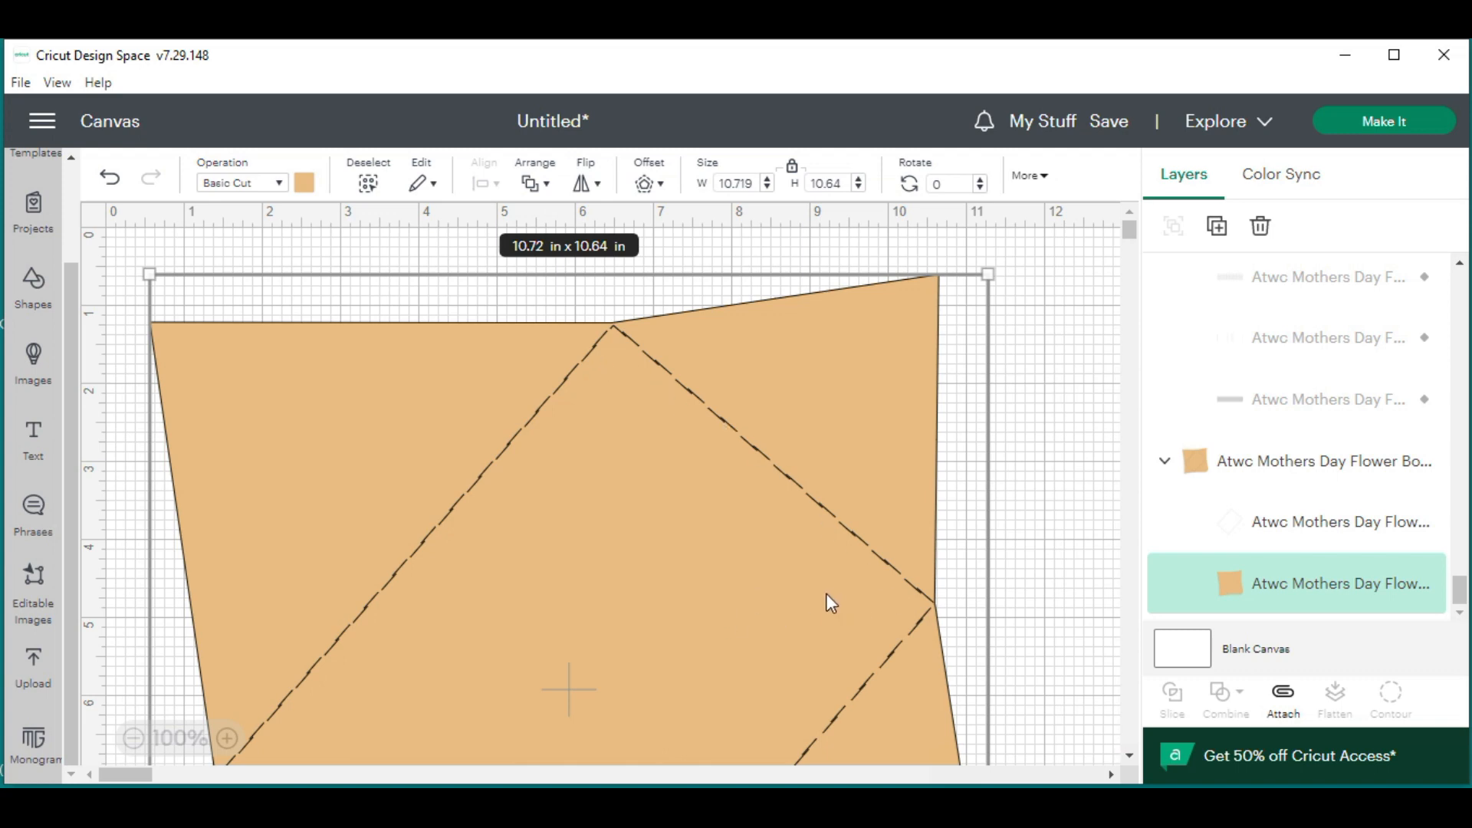
left_click(1282, 464)
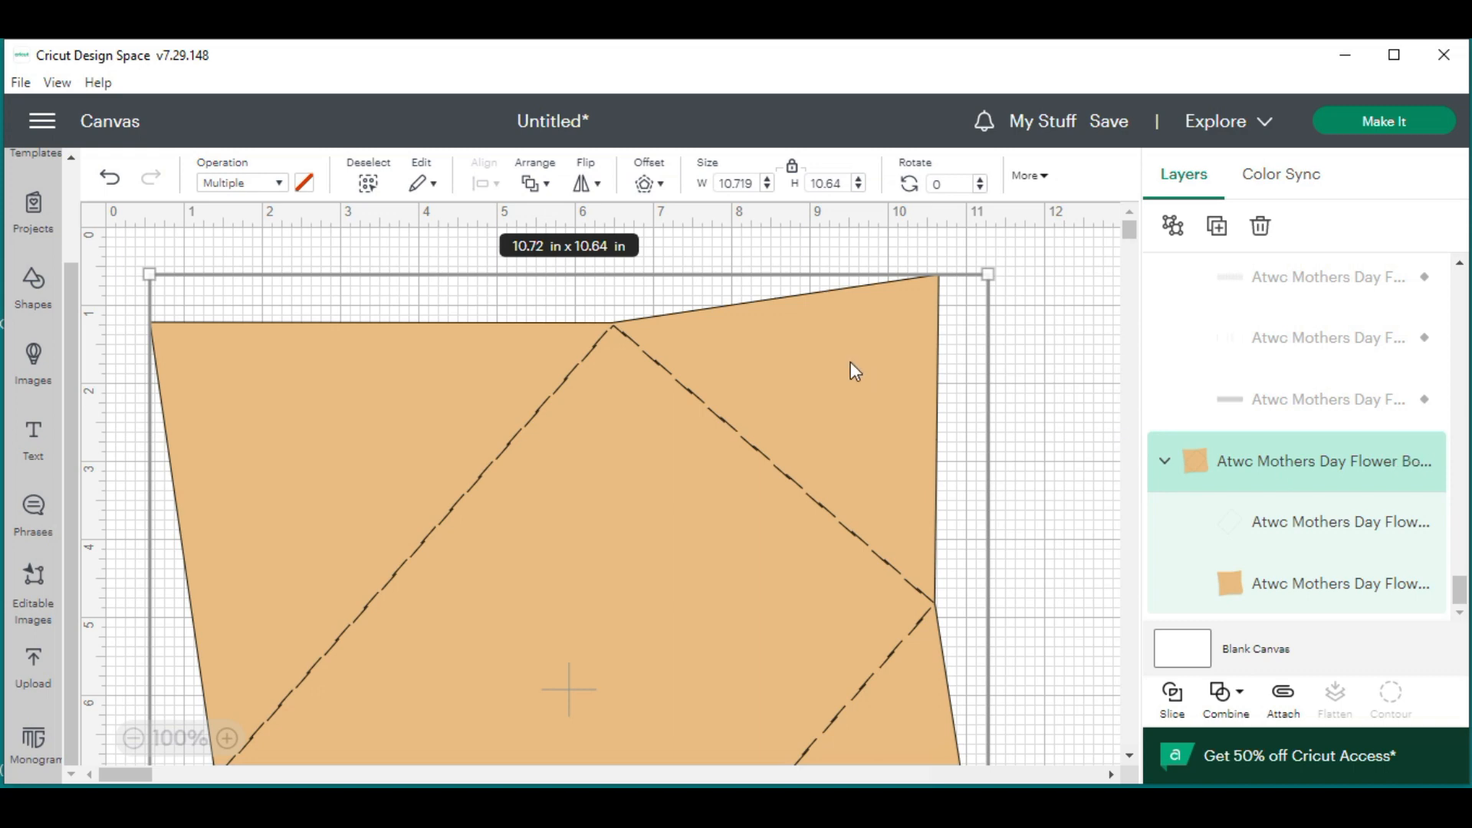
right_click(453, 331)
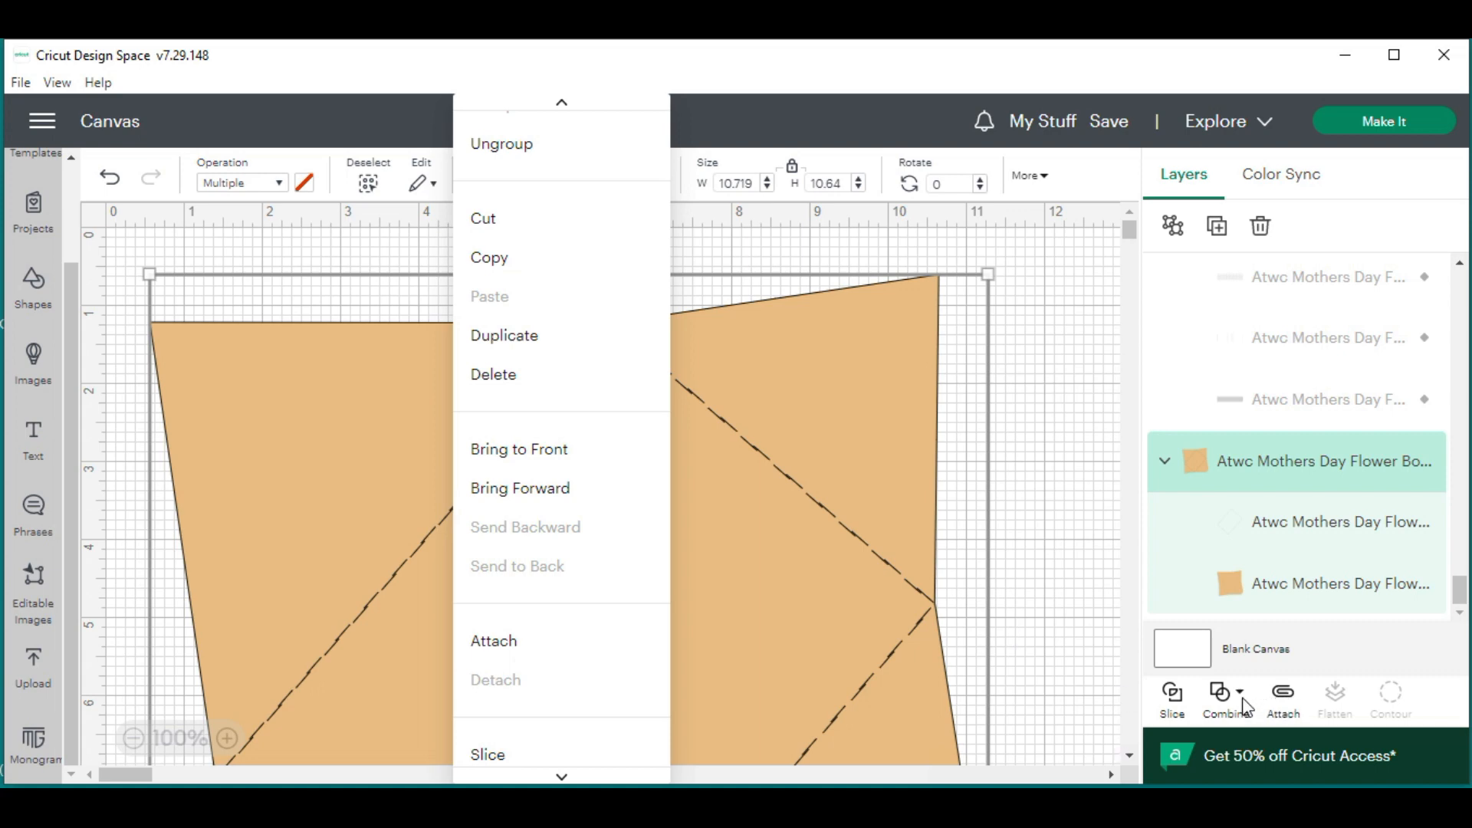
left_click(496, 644)
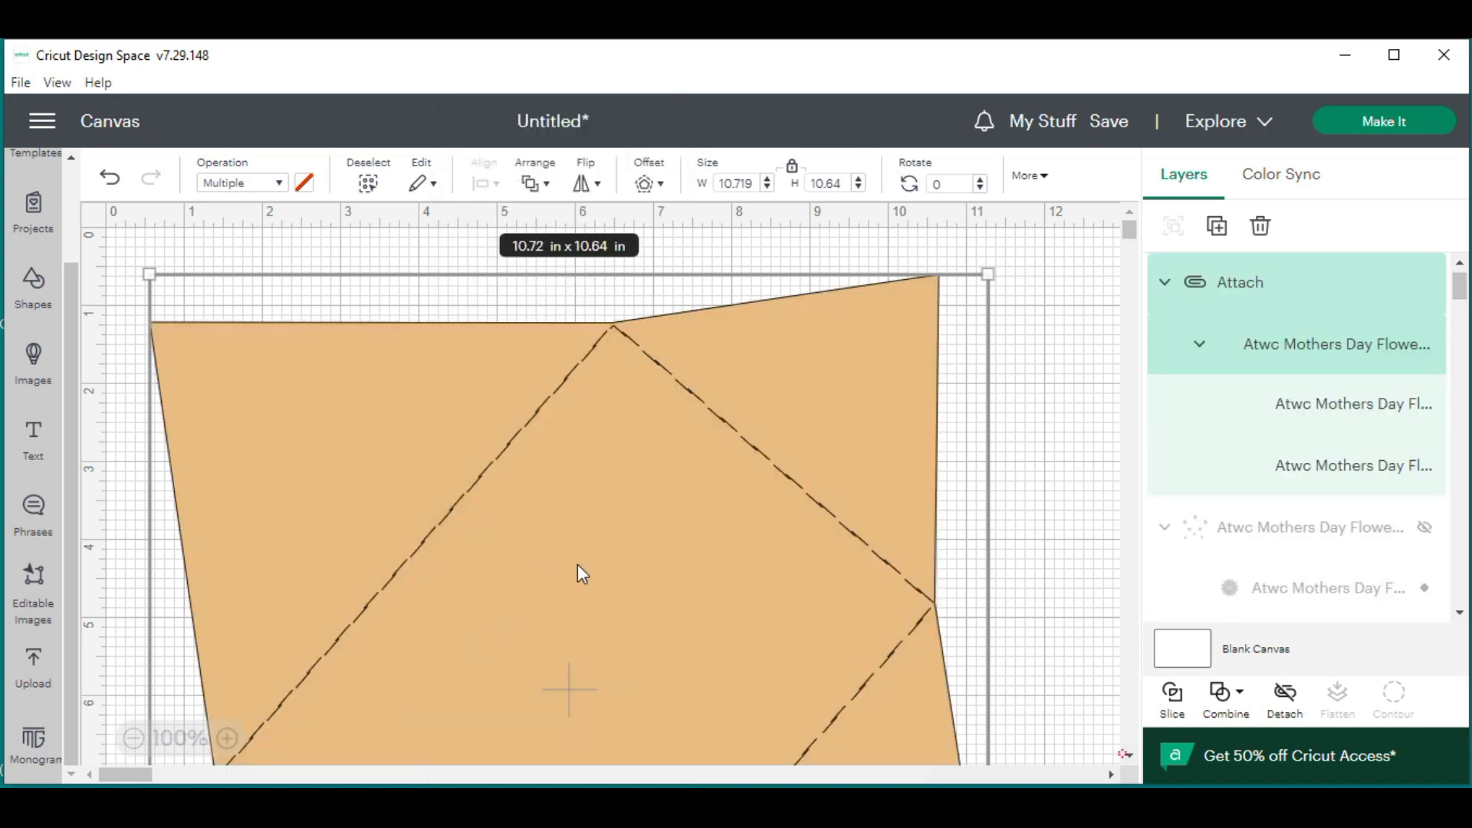
Preview the attached envelope on the 12 in x 12 in mat, continue to the machine setup, and return to the canvas
left_click(1385, 125)
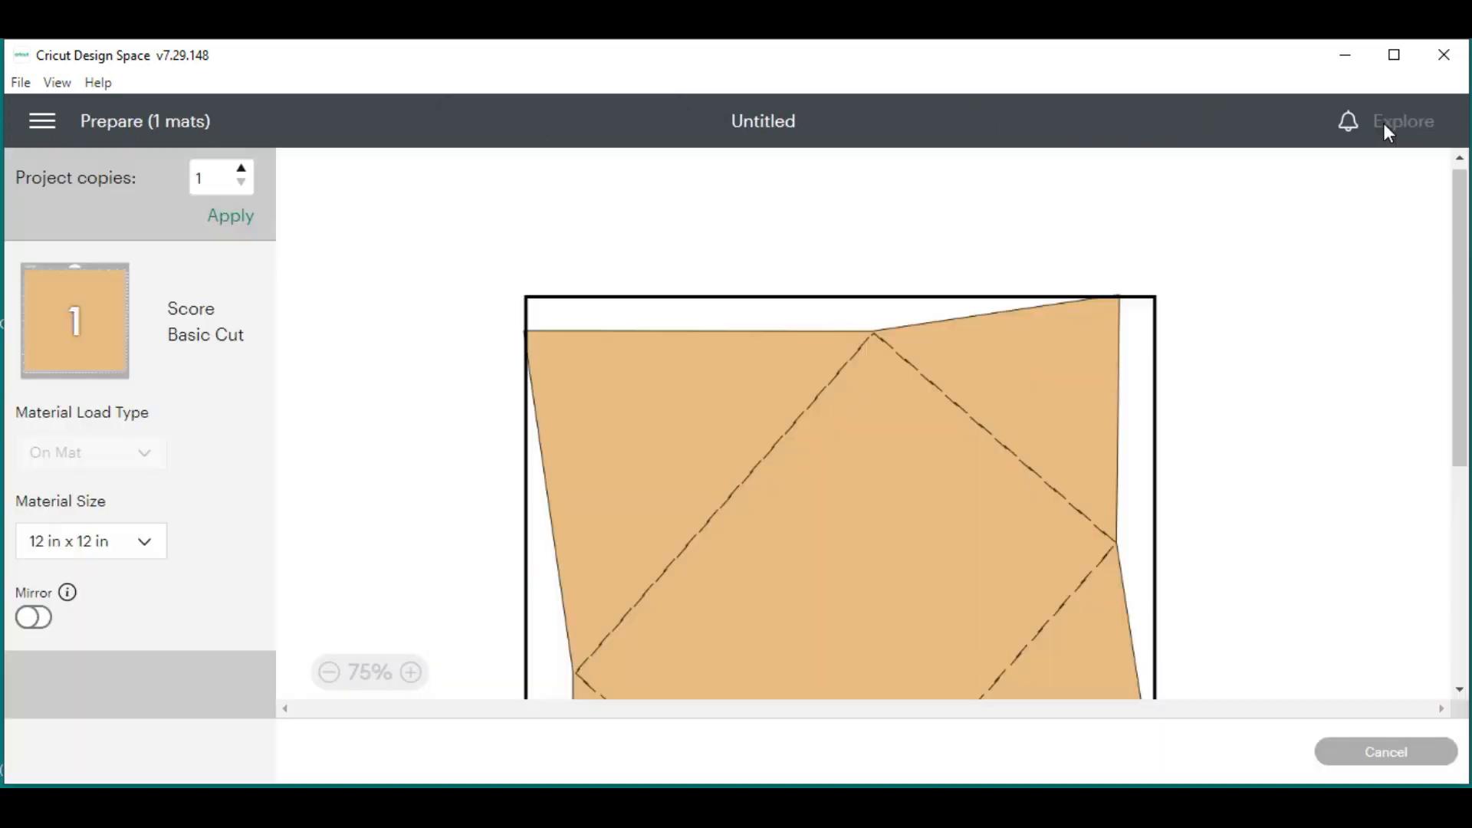
scroll(984, 443, "down", 4)
scroll(989, 442, "up", 4)
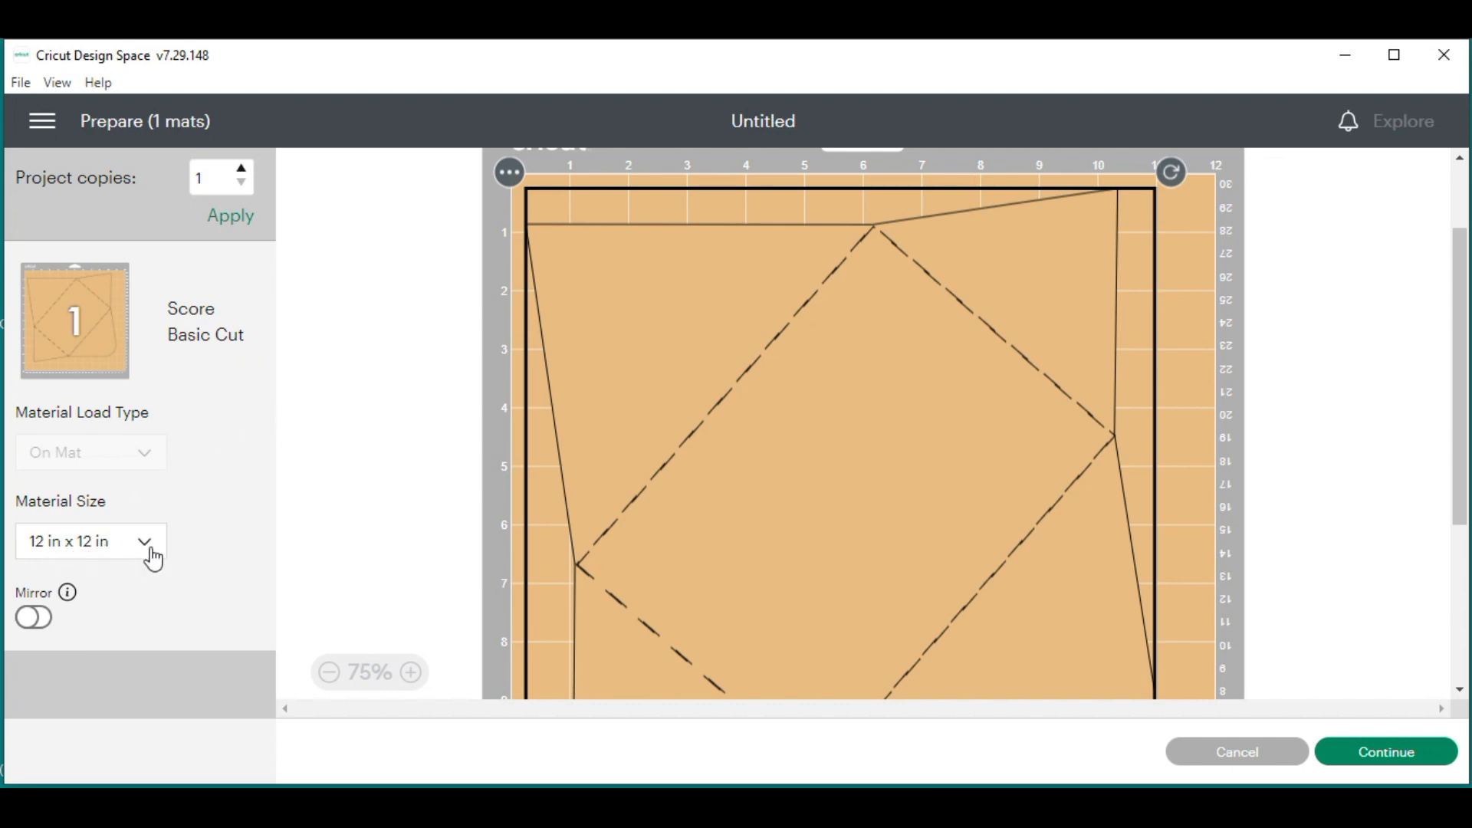
left_click(1367, 751)
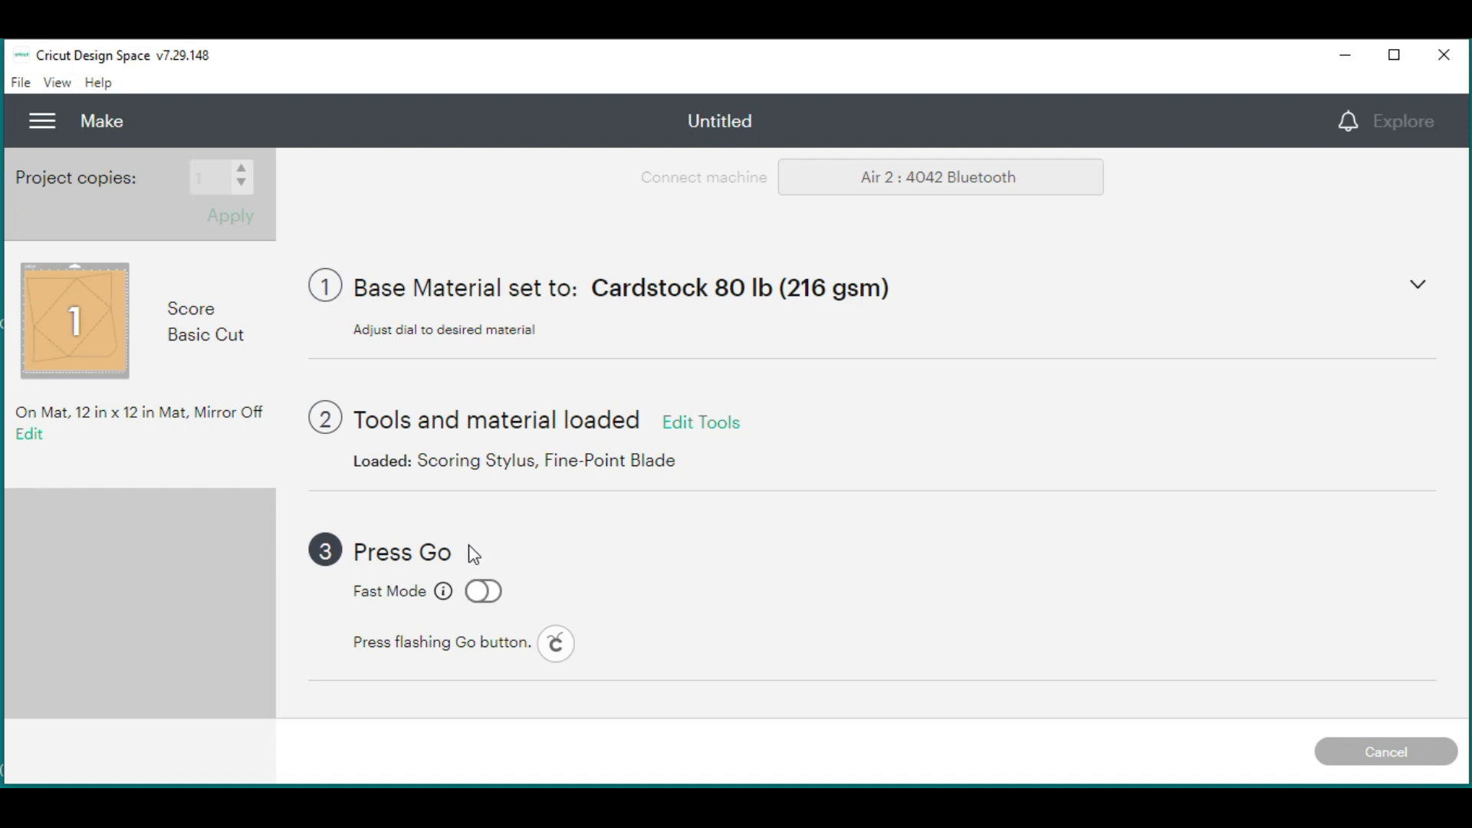
left_click(1355, 763)
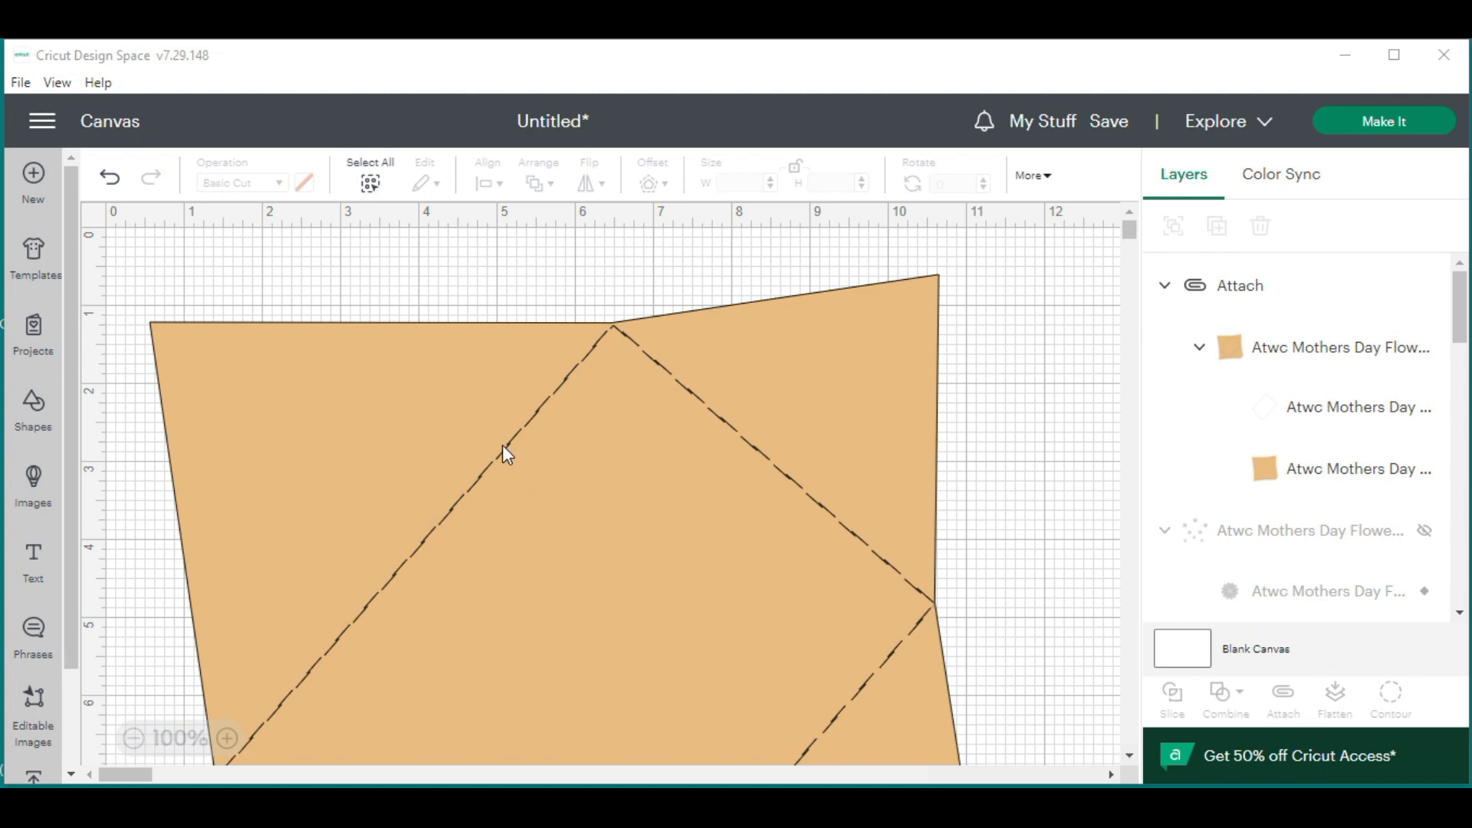
Undo attaching the score lines to the envelope
left_click(109, 182)
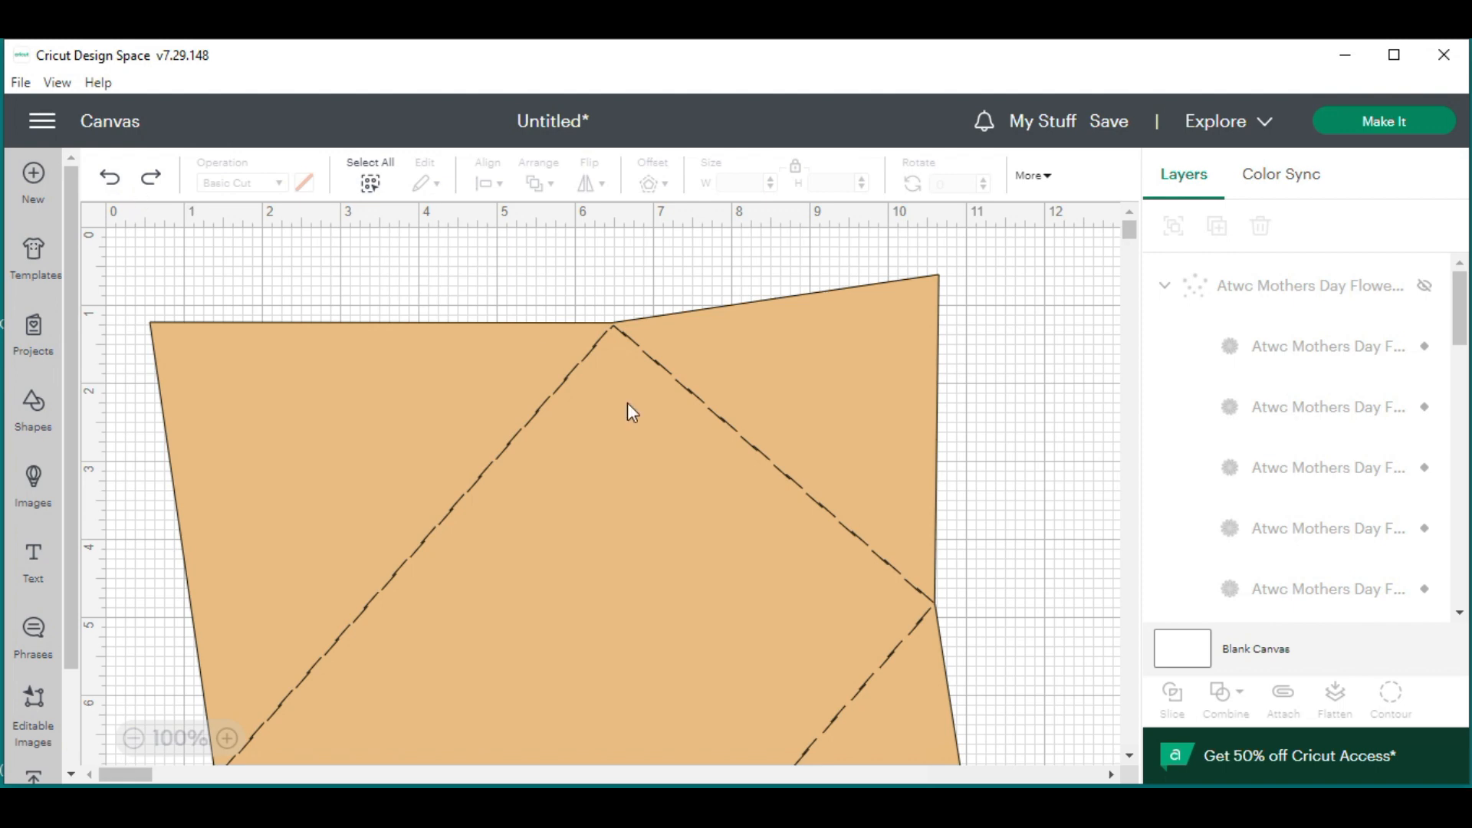
Delete the tan envelope together with its fold-line layer from the canvas
left_click_drag(994, 622, 859, 525)
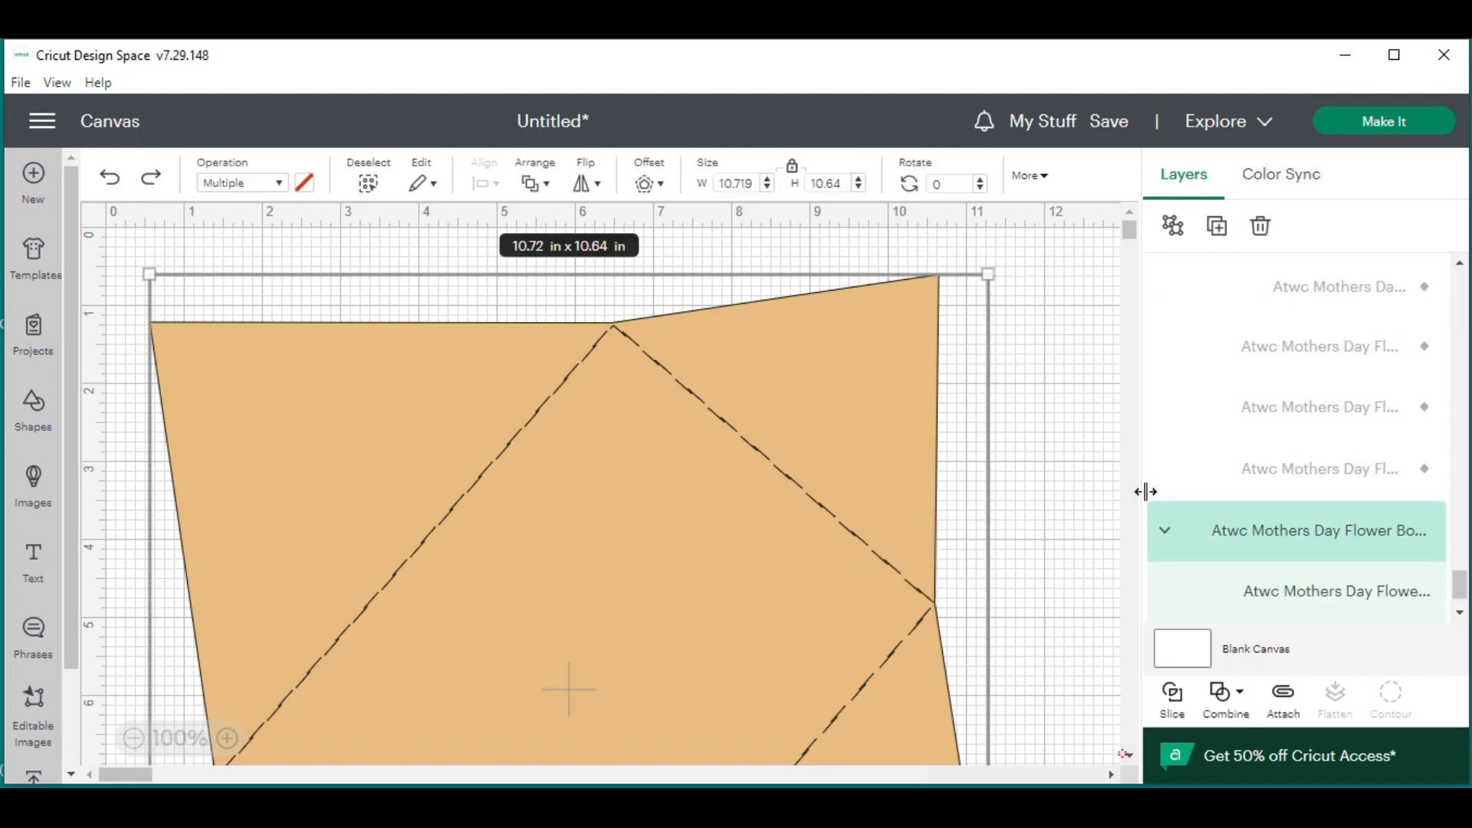
scroll(1272, 555, "down", 1)
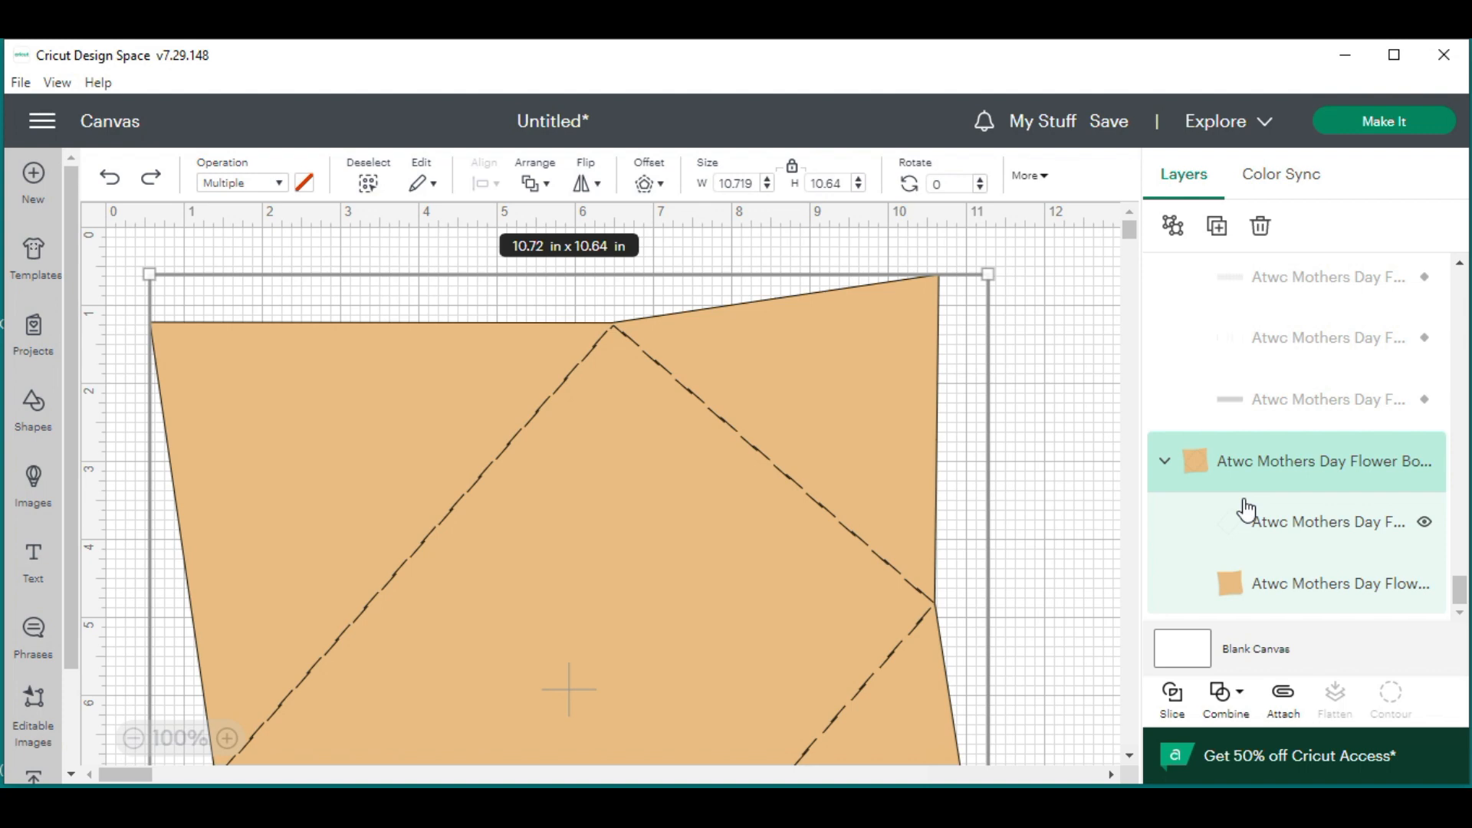
key("Delete")
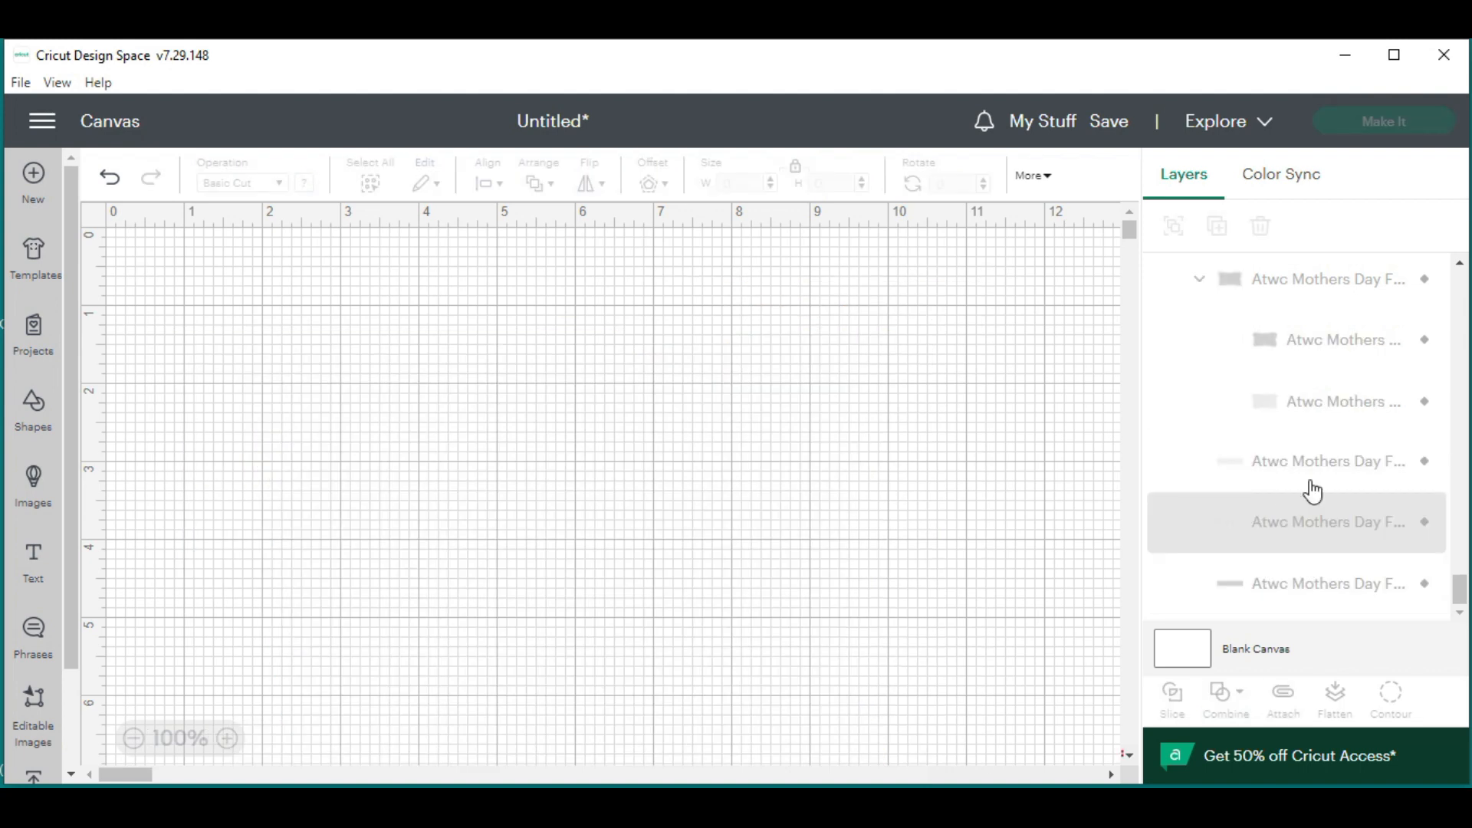
Unhide the first layer set, the small dark gold flowers, and move it to about 8 in across near the canvas's top edge
scroll(1324, 463, "up", 2)
scroll(1380, 506, "up", 3)
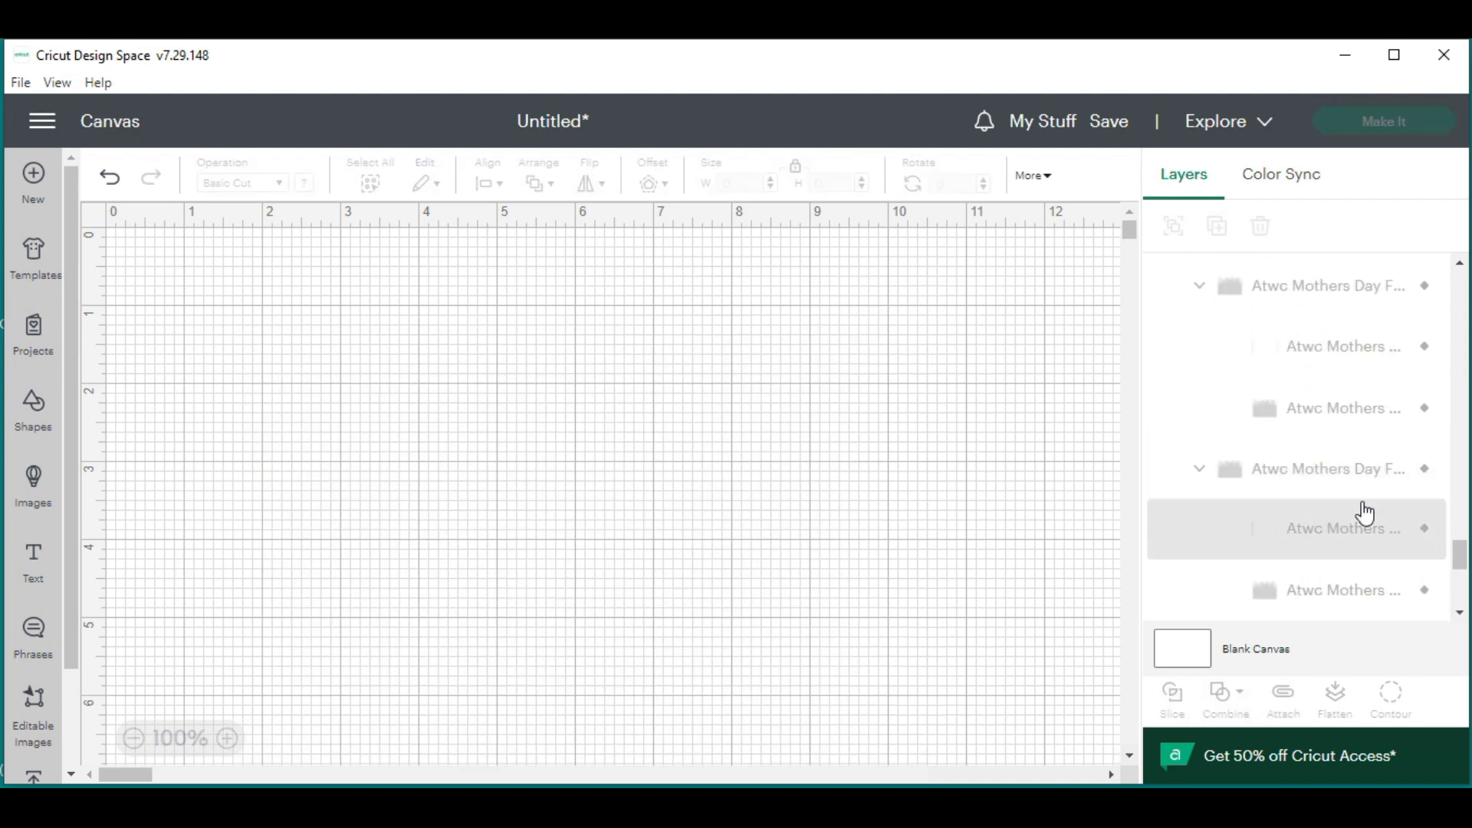
scroll(1398, 519, "up", 5)
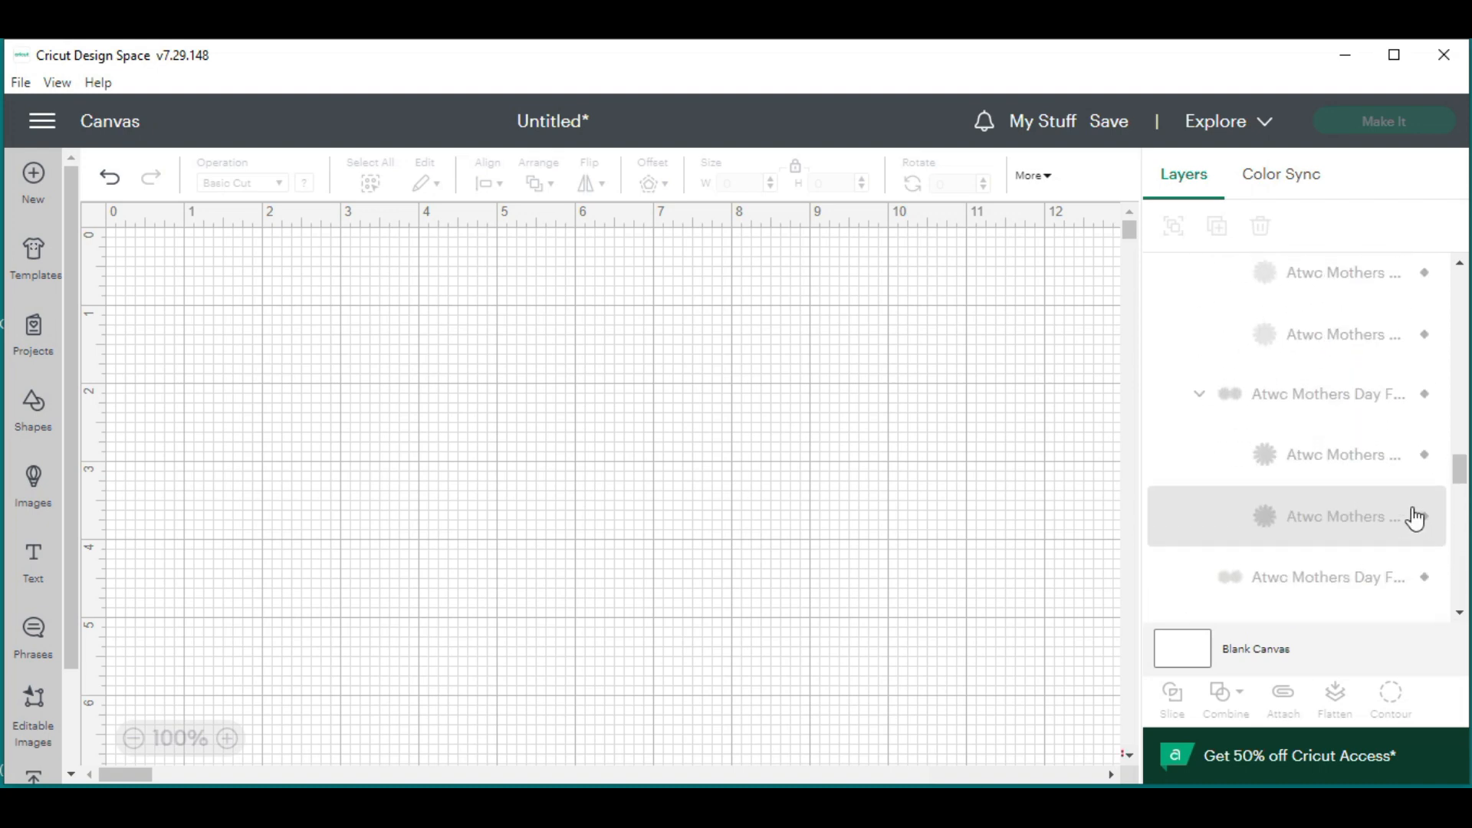
scroll(1421, 512, "up", 5)
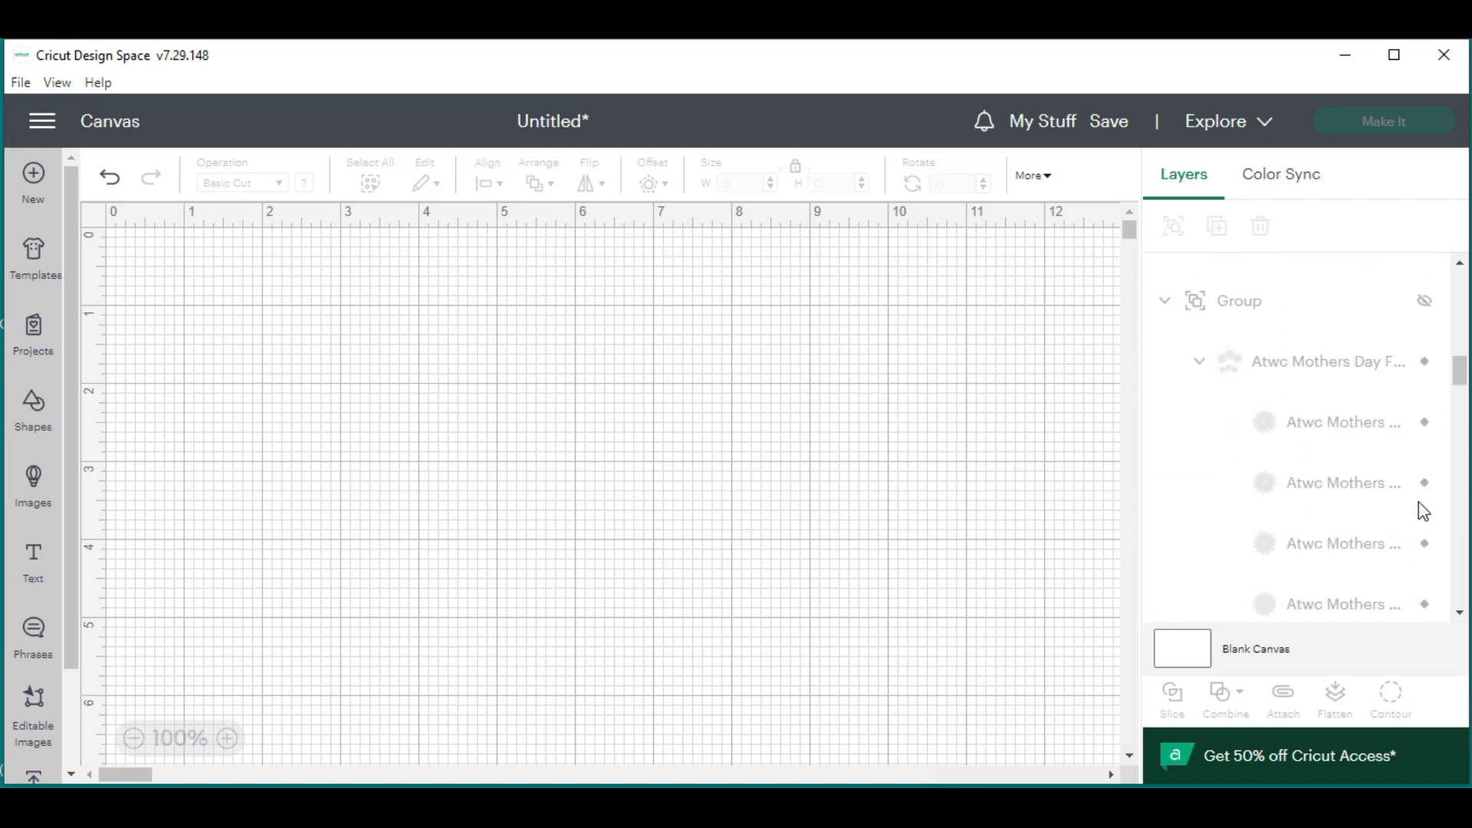
scroll(1424, 510, "up", 3)
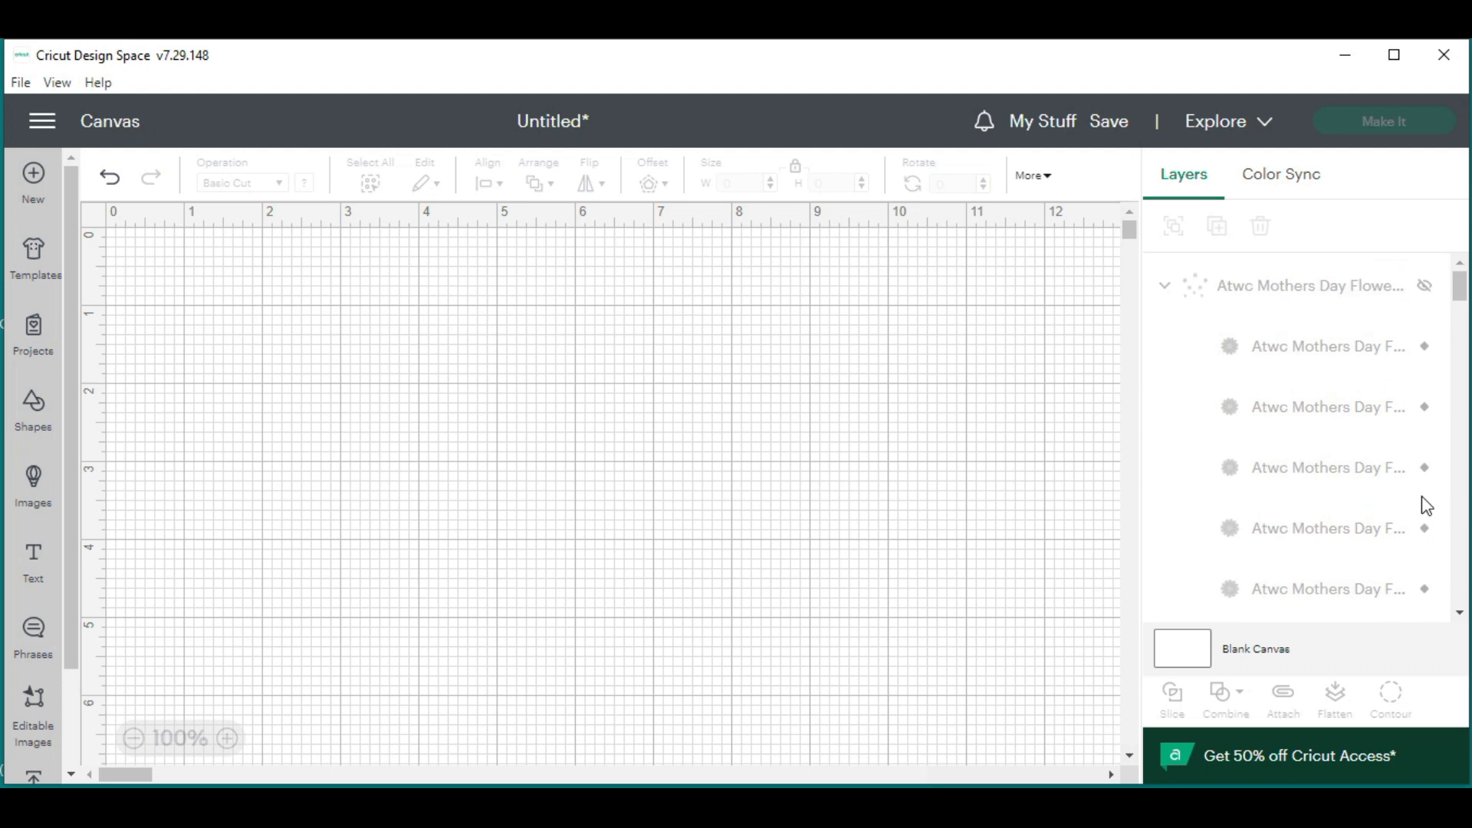
left_click(1424, 290)
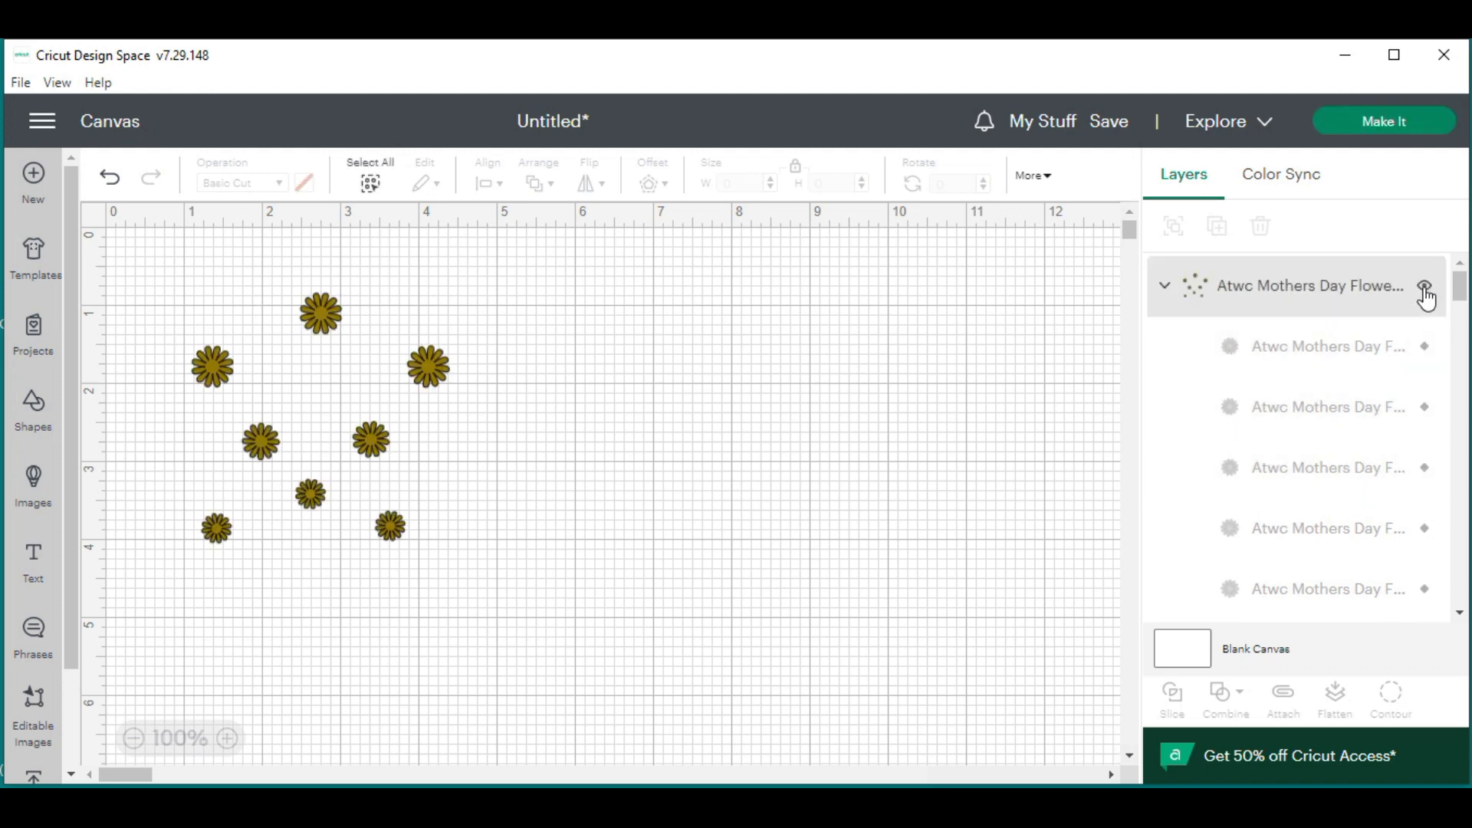
left_click(431, 365)
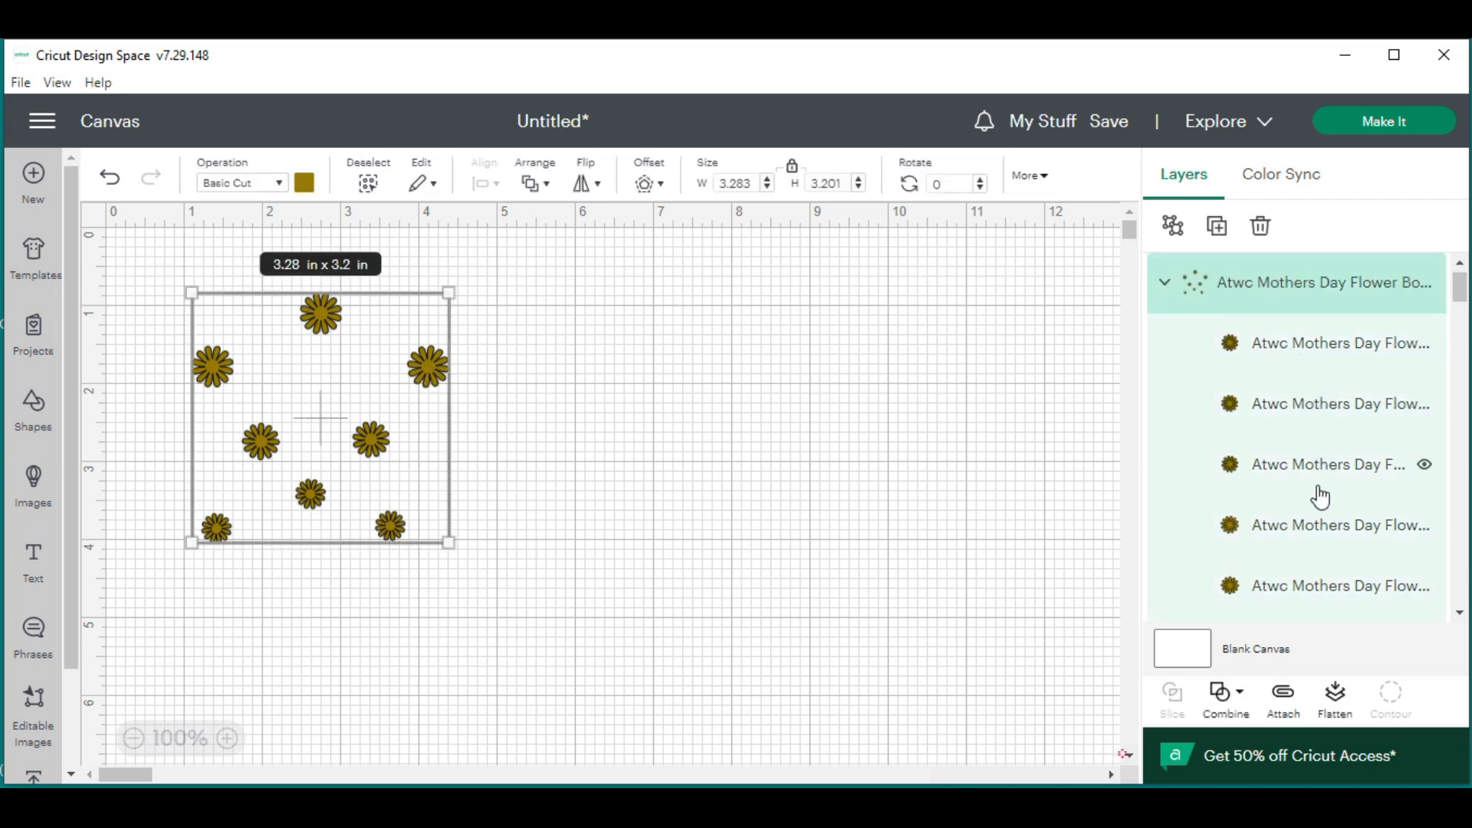
scroll(1331, 422, "down", 5)
scroll(1336, 431, "up", 4)
left_click_drag(426, 367, 973, 320)
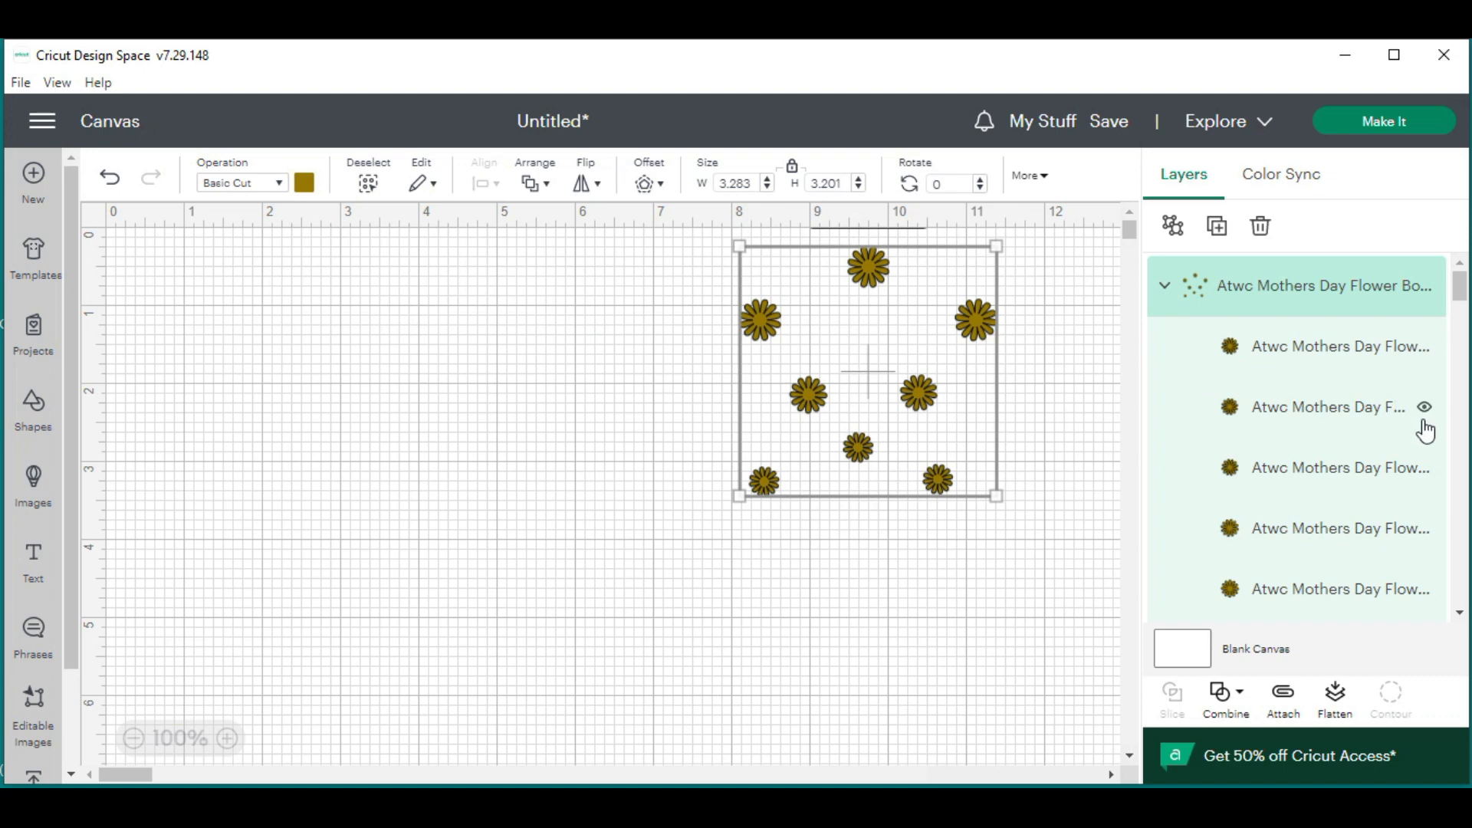
Unhide the second set of small olive-gold flowers and place it below the dark gold set
scroll(1425, 431, "down", 5)
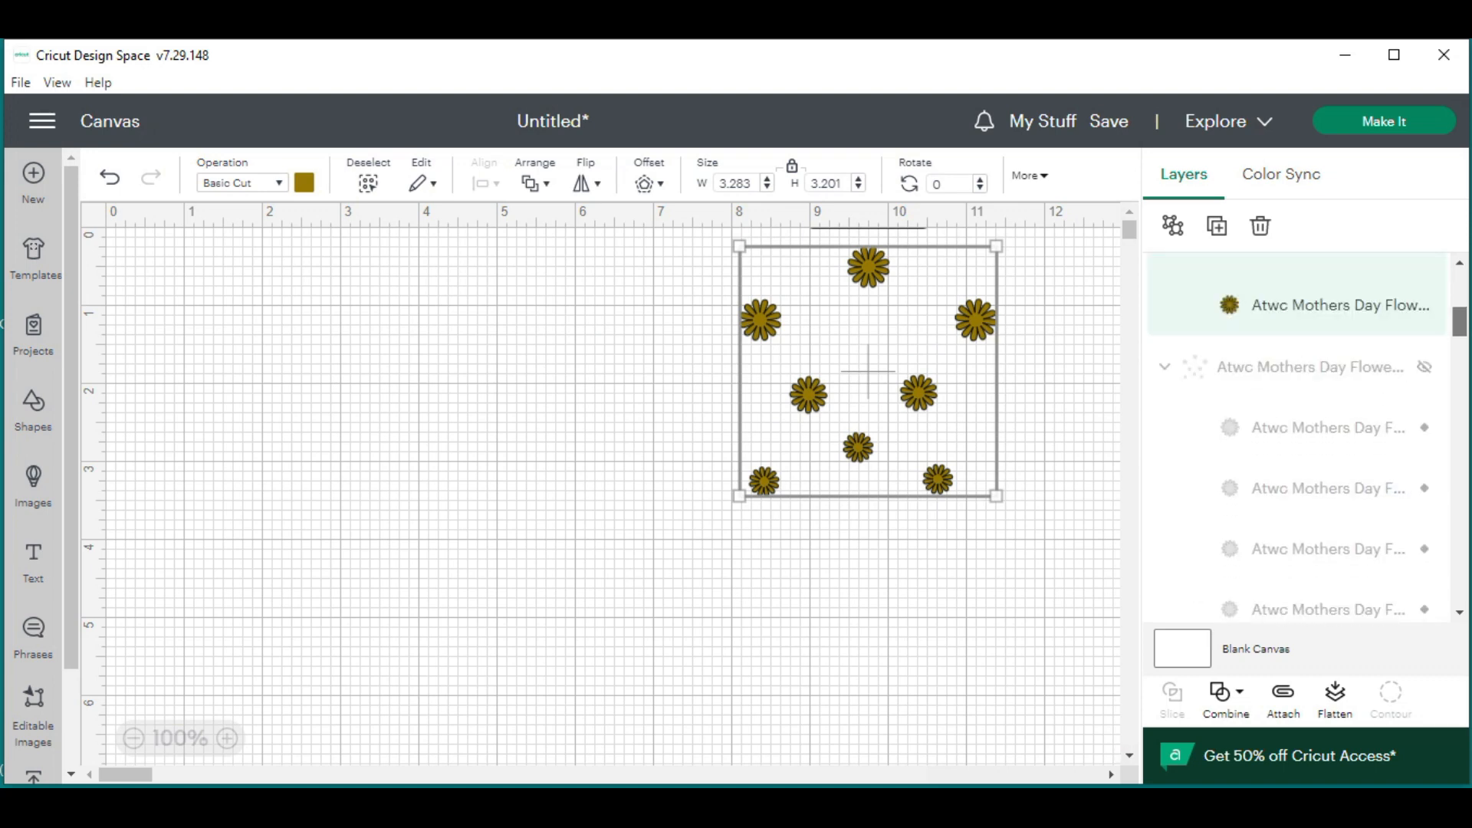
left_click(1425, 371)
left_click_drag(429, 361, 954, 606)
Unhide the group of large stacked yellow flower layers and ungroup it
scroll(1360, 389, "down", 2)
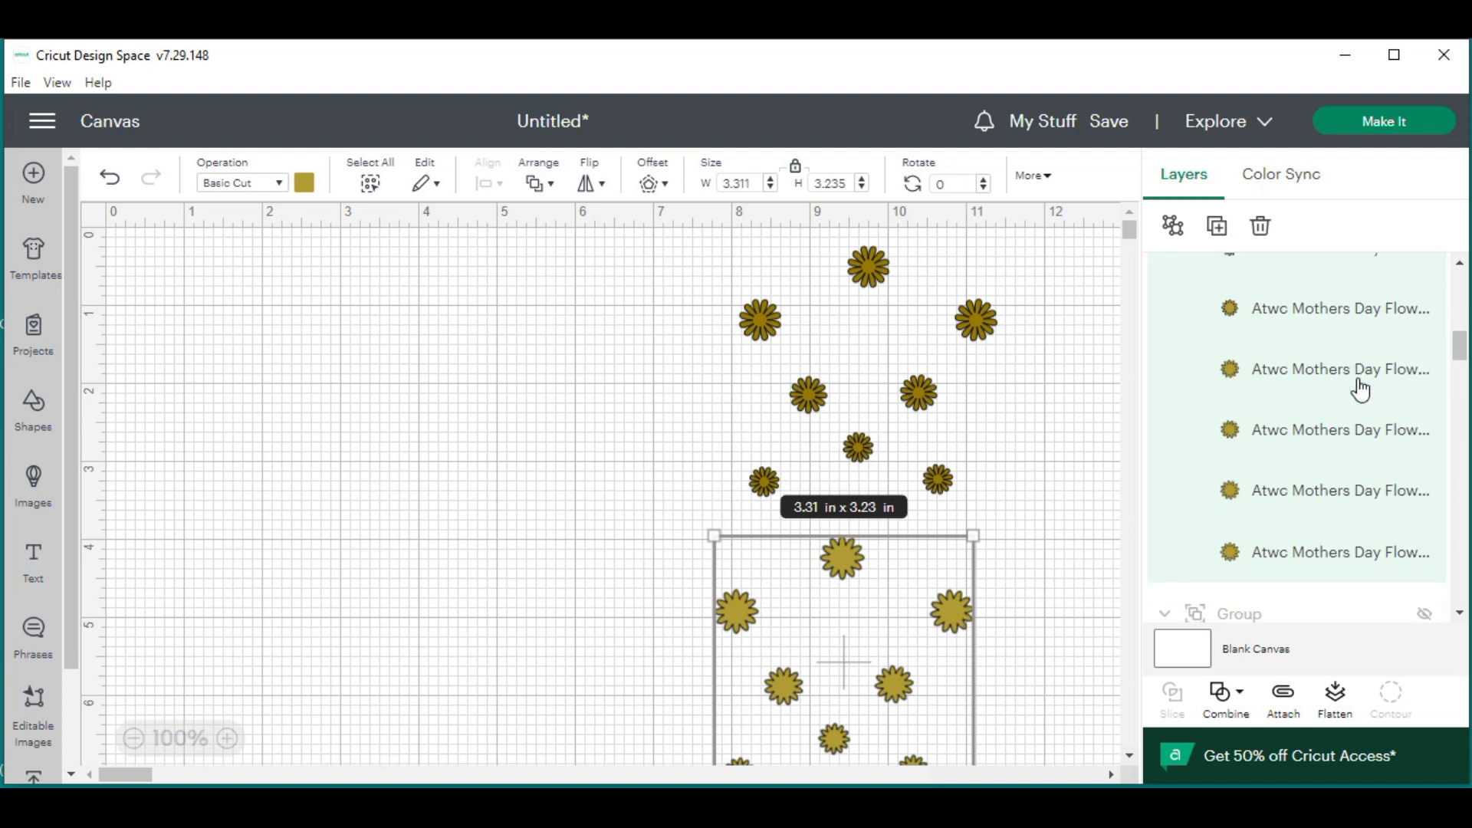
scroll(1361, 389, "down", 5)
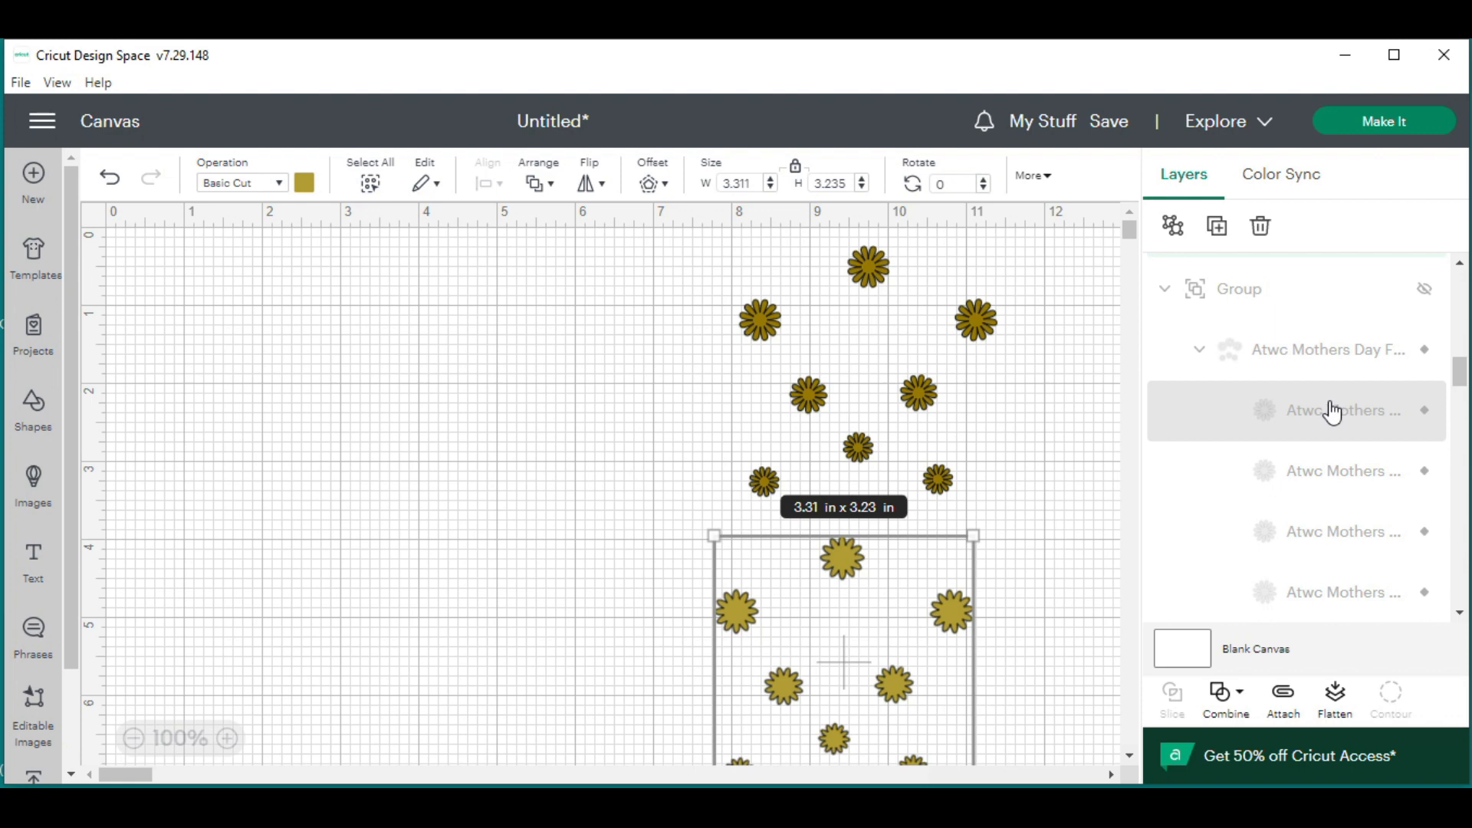
left_click(1424, 292)
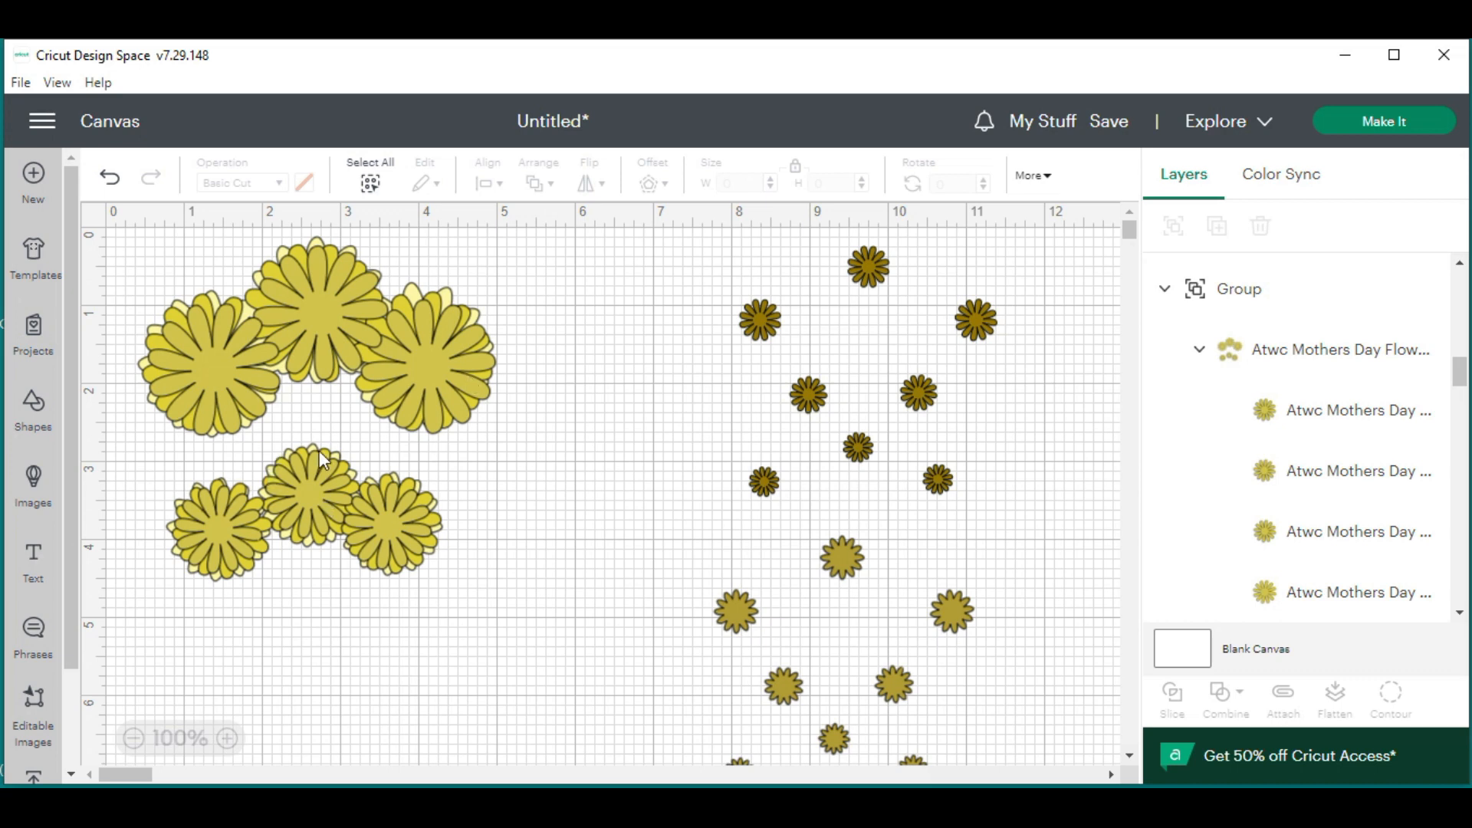
left_click(311, 292)
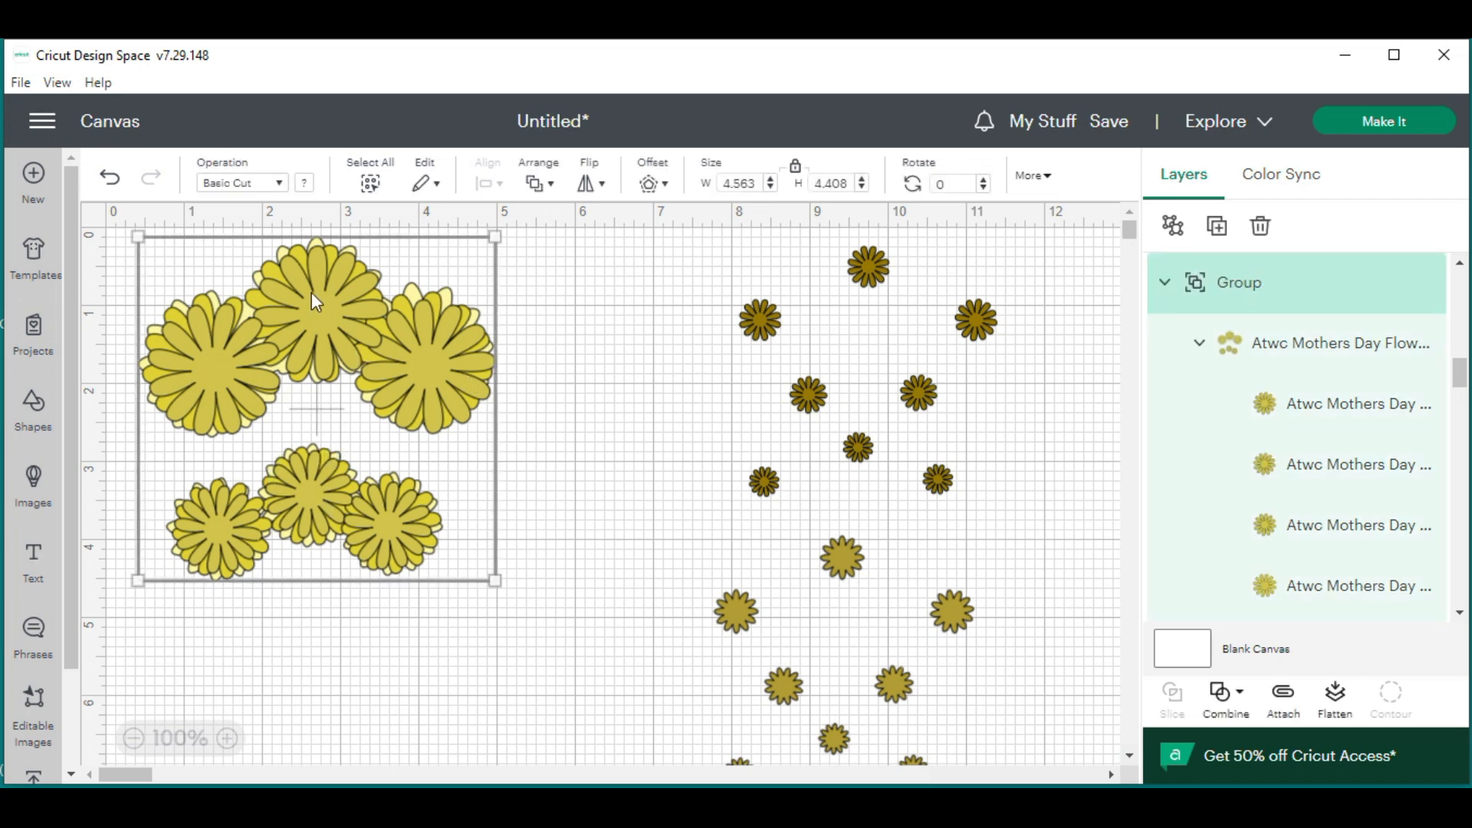
left_click(1171, 230)
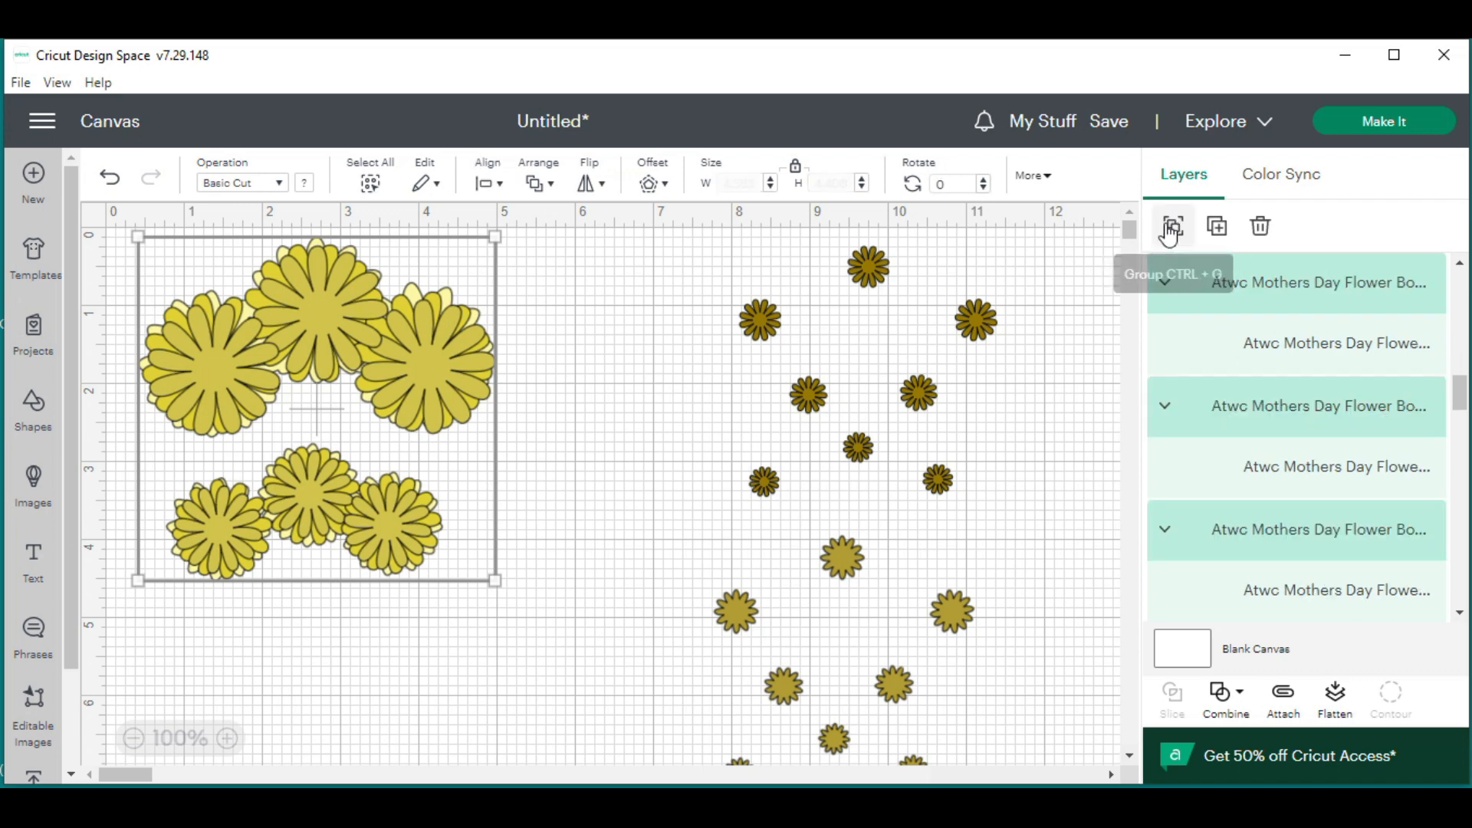
left_click(1170, 230)
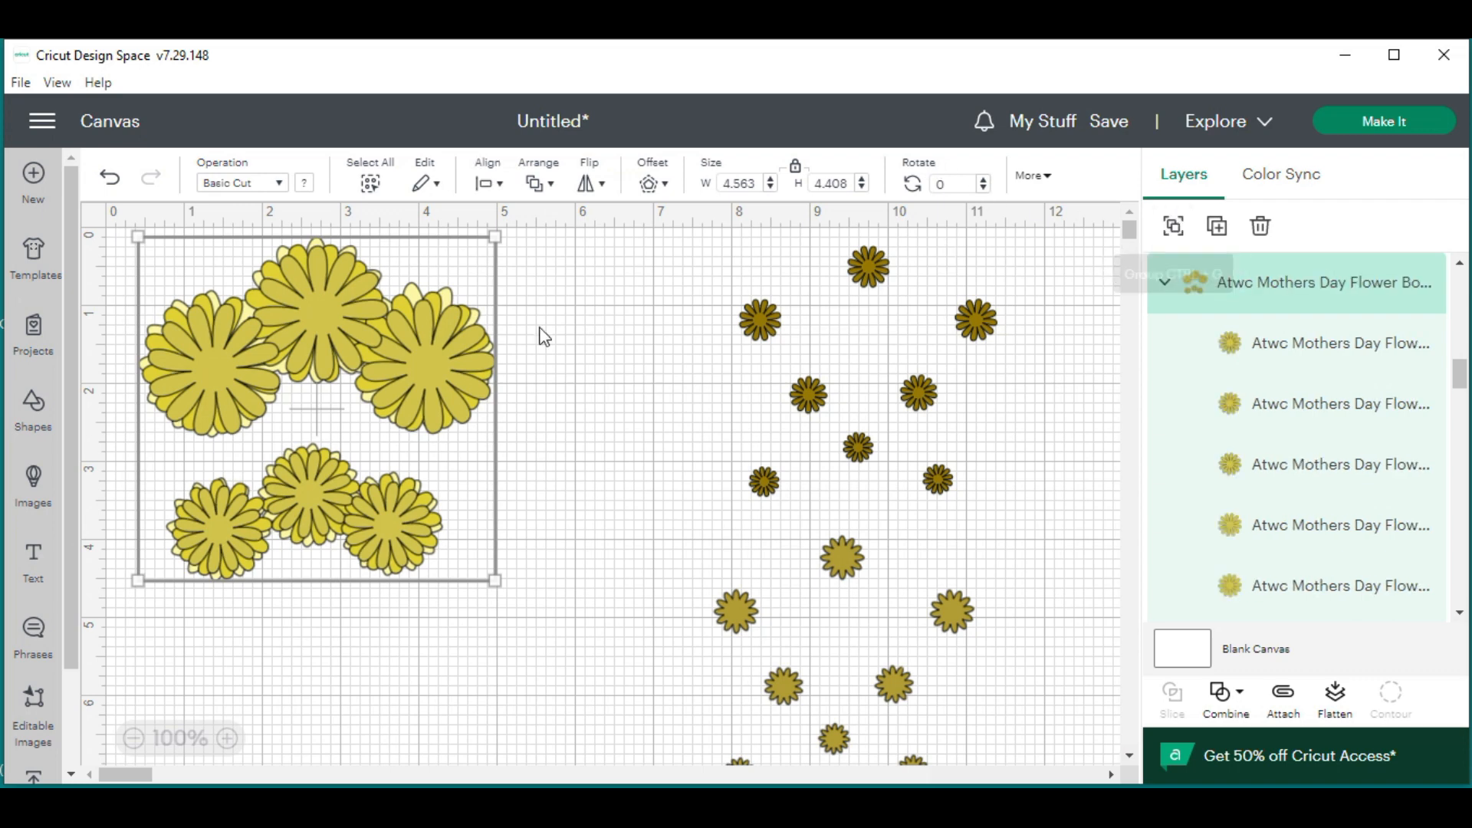
Separate the stacked flower layers, moving the olive set below the pale yellow one and the bright yellow set beside them
left_click(561, 529)
left_click_drag(423, 368, 382, 715)
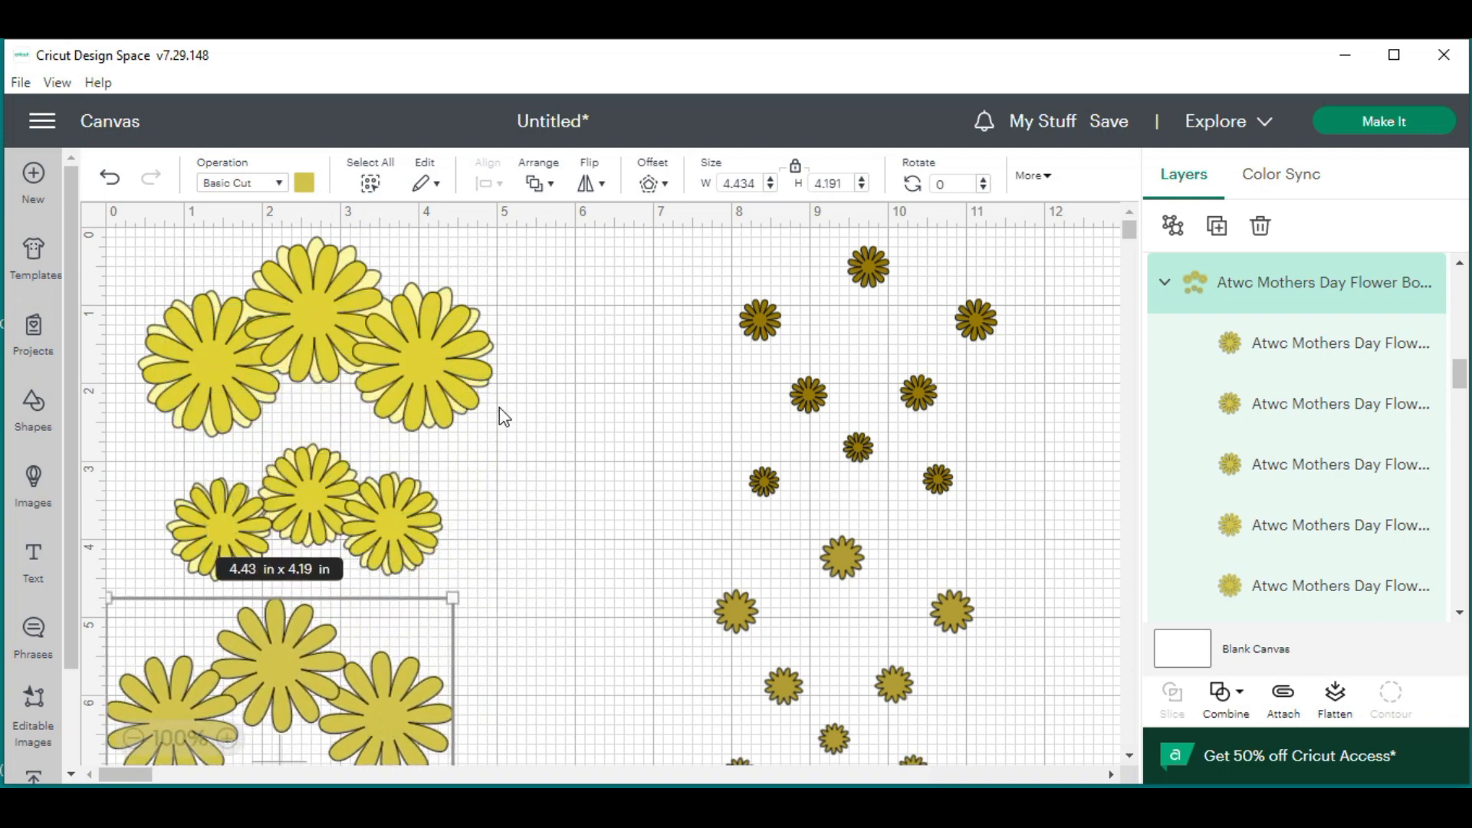
left_click_drag(452, 393, 756, 634)
left_click(355, 469)
left_click_drag(378, 429, 350, 420)
left_click_drag(265, 656, 261, 615)
Move the two sets of small flowers clear of the bright yellow petals and place the large olive set beside the pale yellow one
scroll(725, 514, "down", 3)
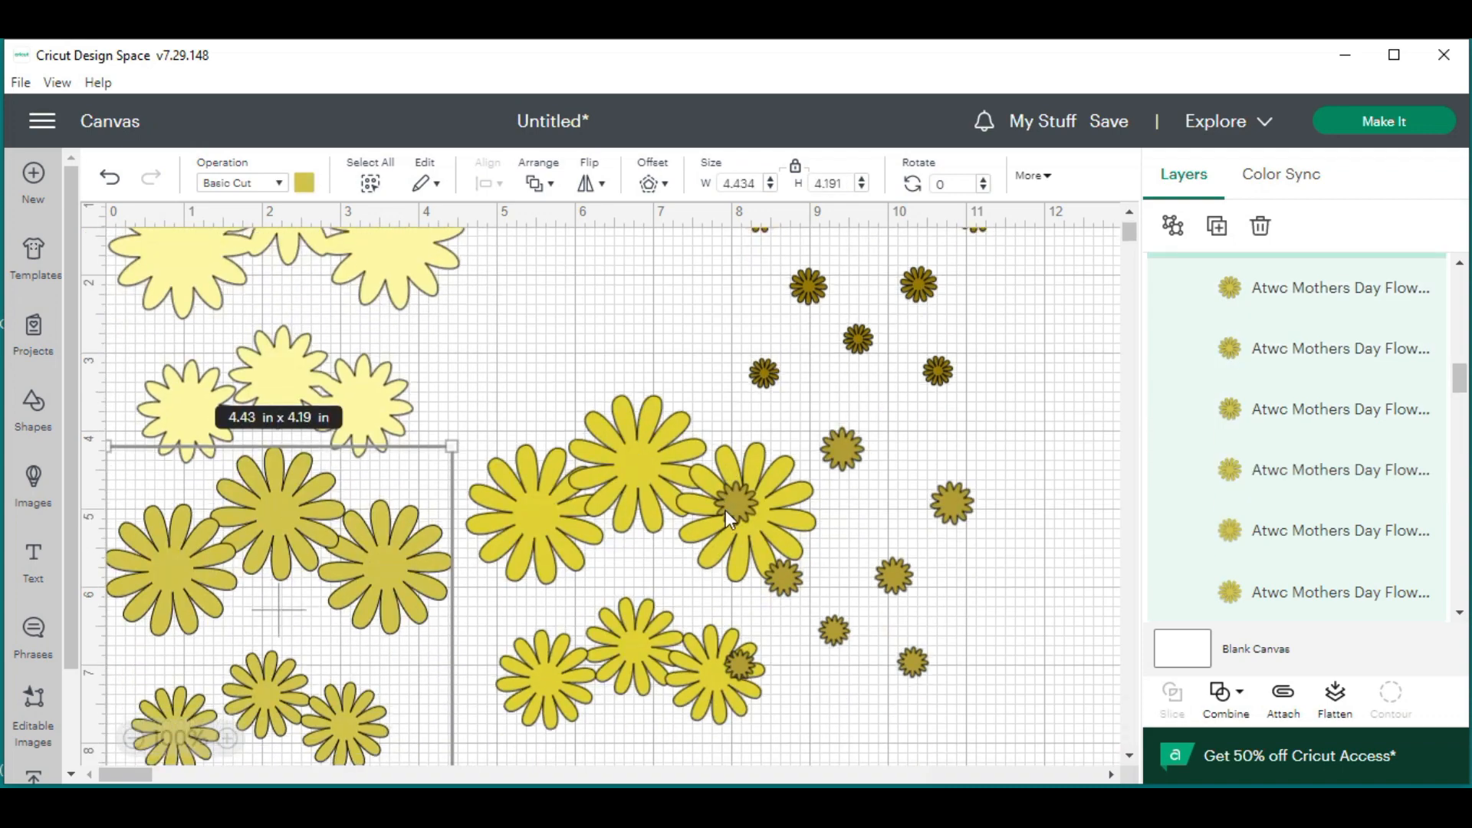
left_click_drag(838, 456, 980, 492)
scroll(962, 417, "up", 1)
scroll(962, 416, "up", 2)
left_click(315, 320)
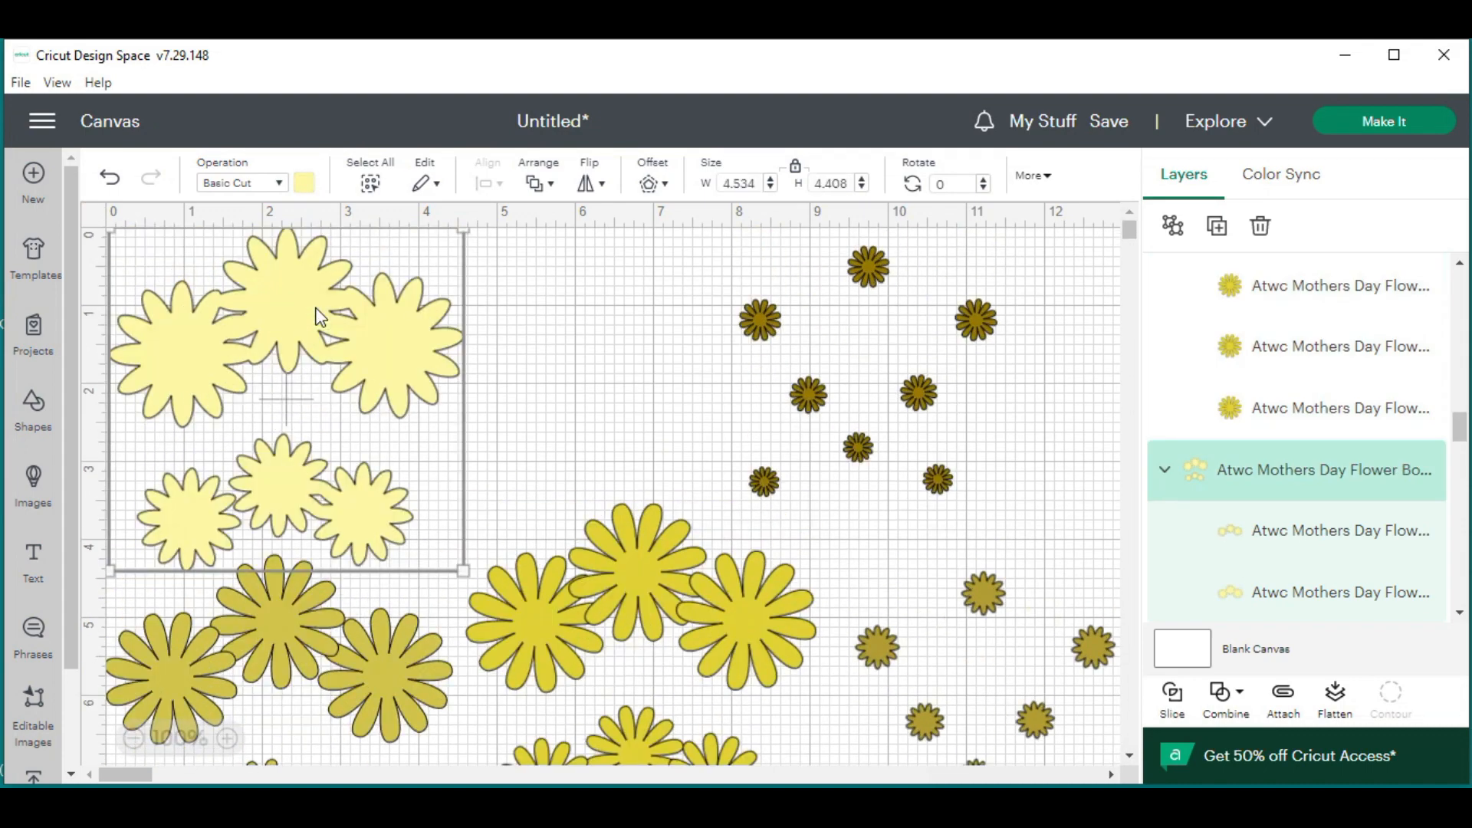
left_click(759, 319)
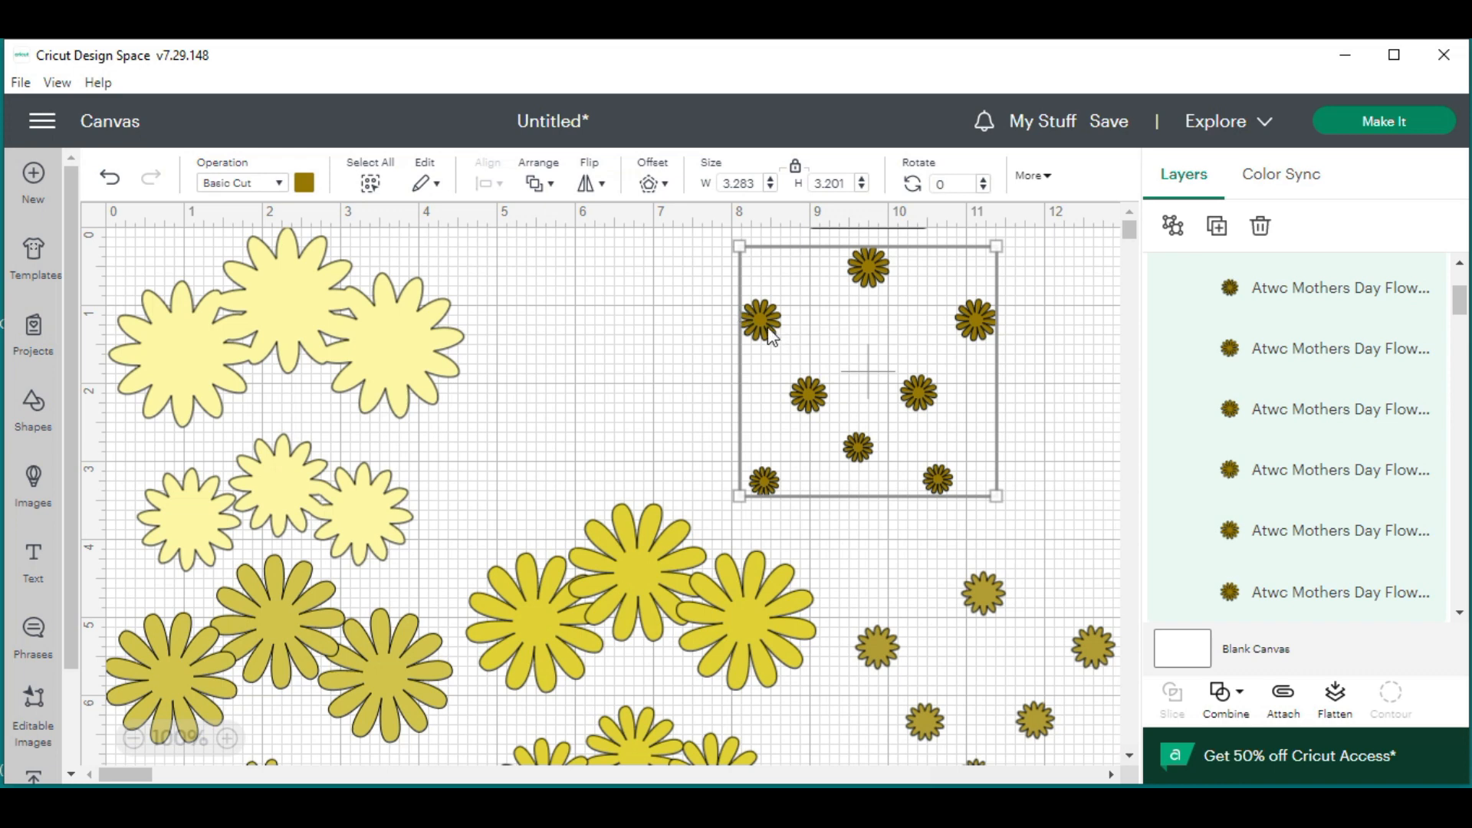
left_click_drag(774, 345, 881, 585)
left_click_drag(375, 709, 765, 360)
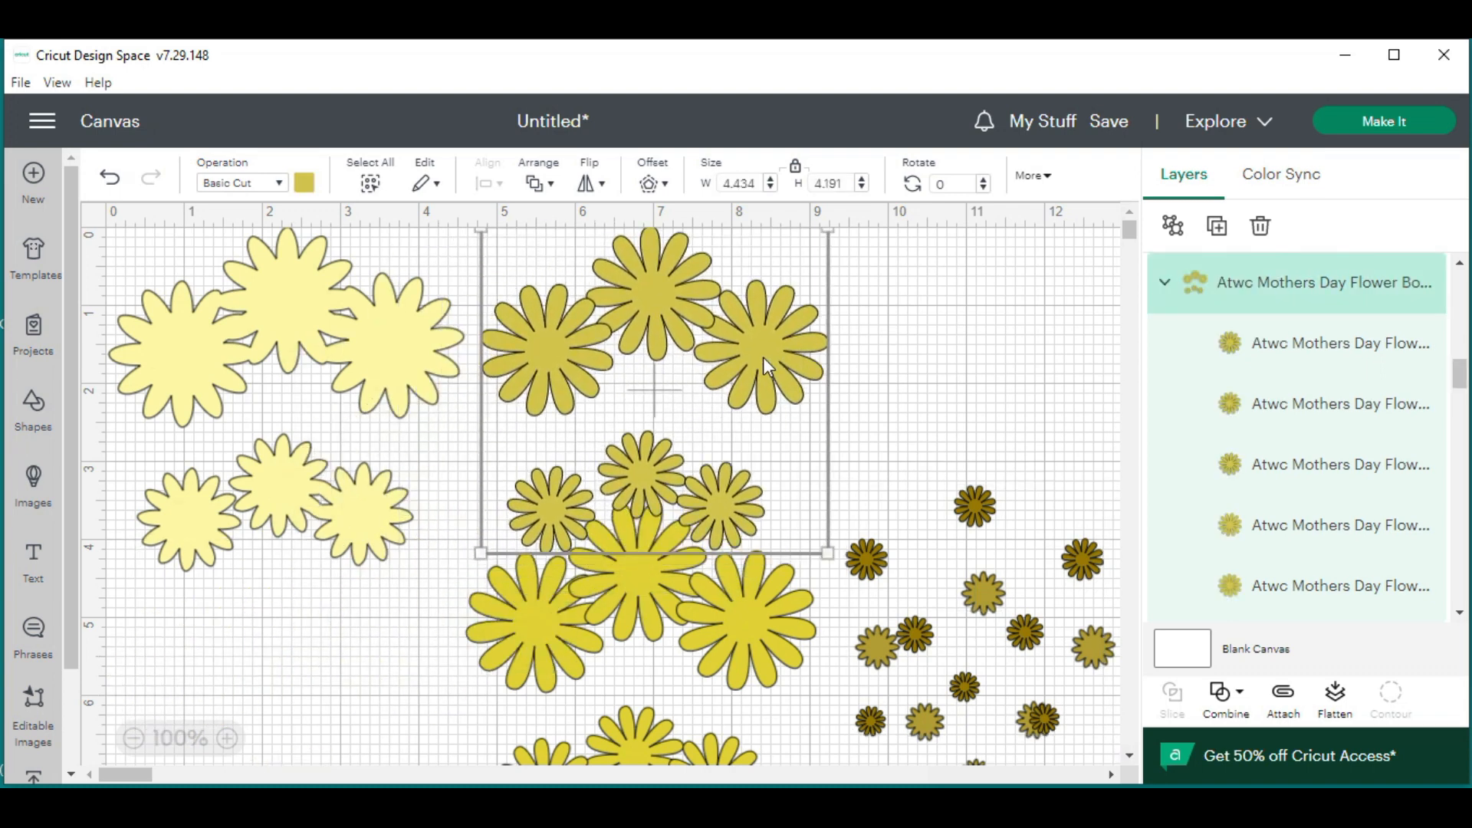
Ungroup the pale yellow set at the canvas's left edge and move its smaller flower cluster up close under the larger one
left_click(395, 354)
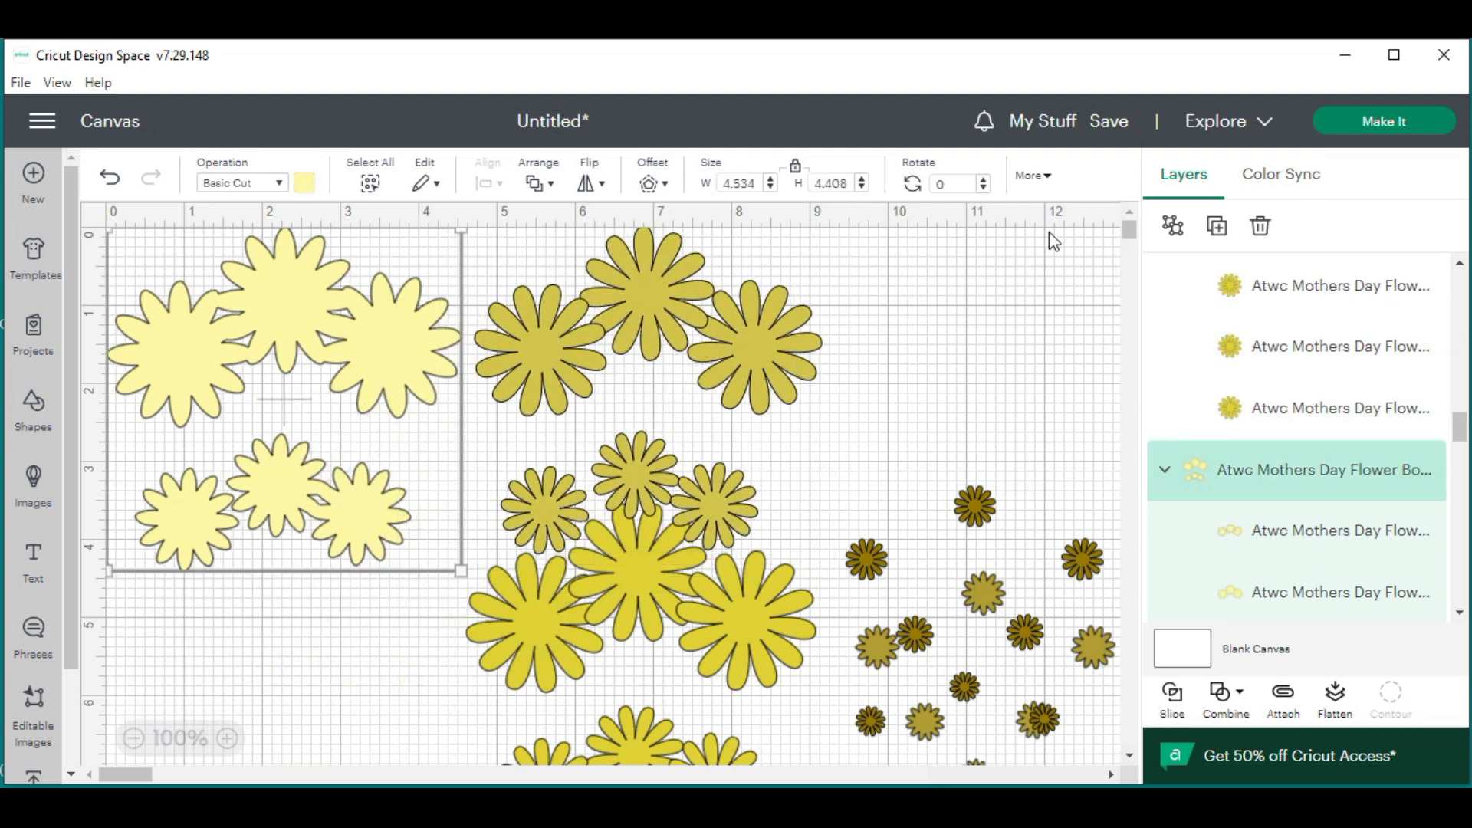
left_click(1173, 238)
left_click_drag(290, 494, 292, 455)
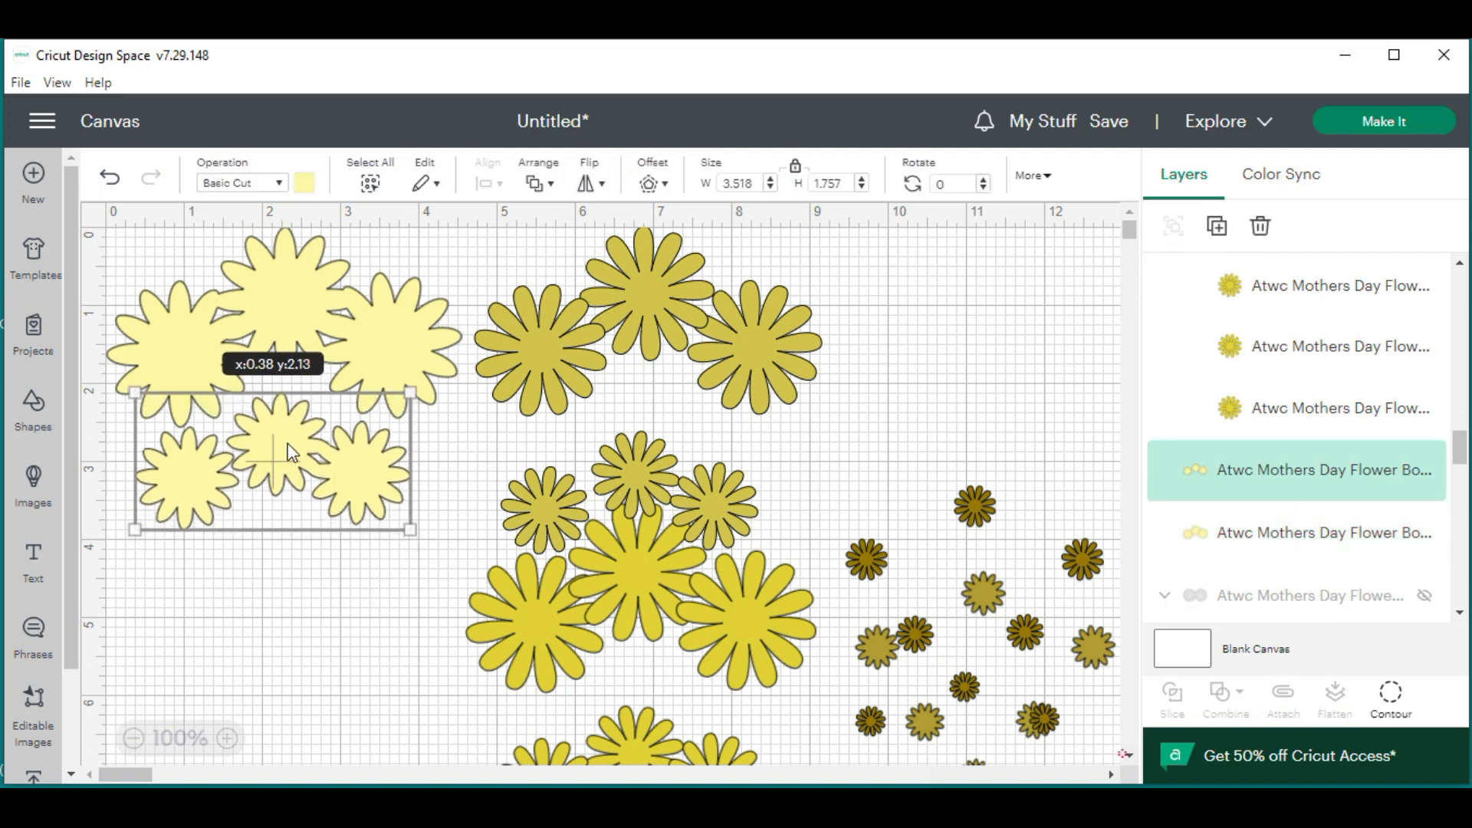
left_click(278, 306)
left_click_drag(256, 457, 267, 456)
Ungroup the olive set and line up its three large flowers in a row beside the pale yellow cluster
mouse_move(585, 357)
left_mouse_down()
mouse_move(562, 357)
mouse_move(577, 355)
left_mouse_up()
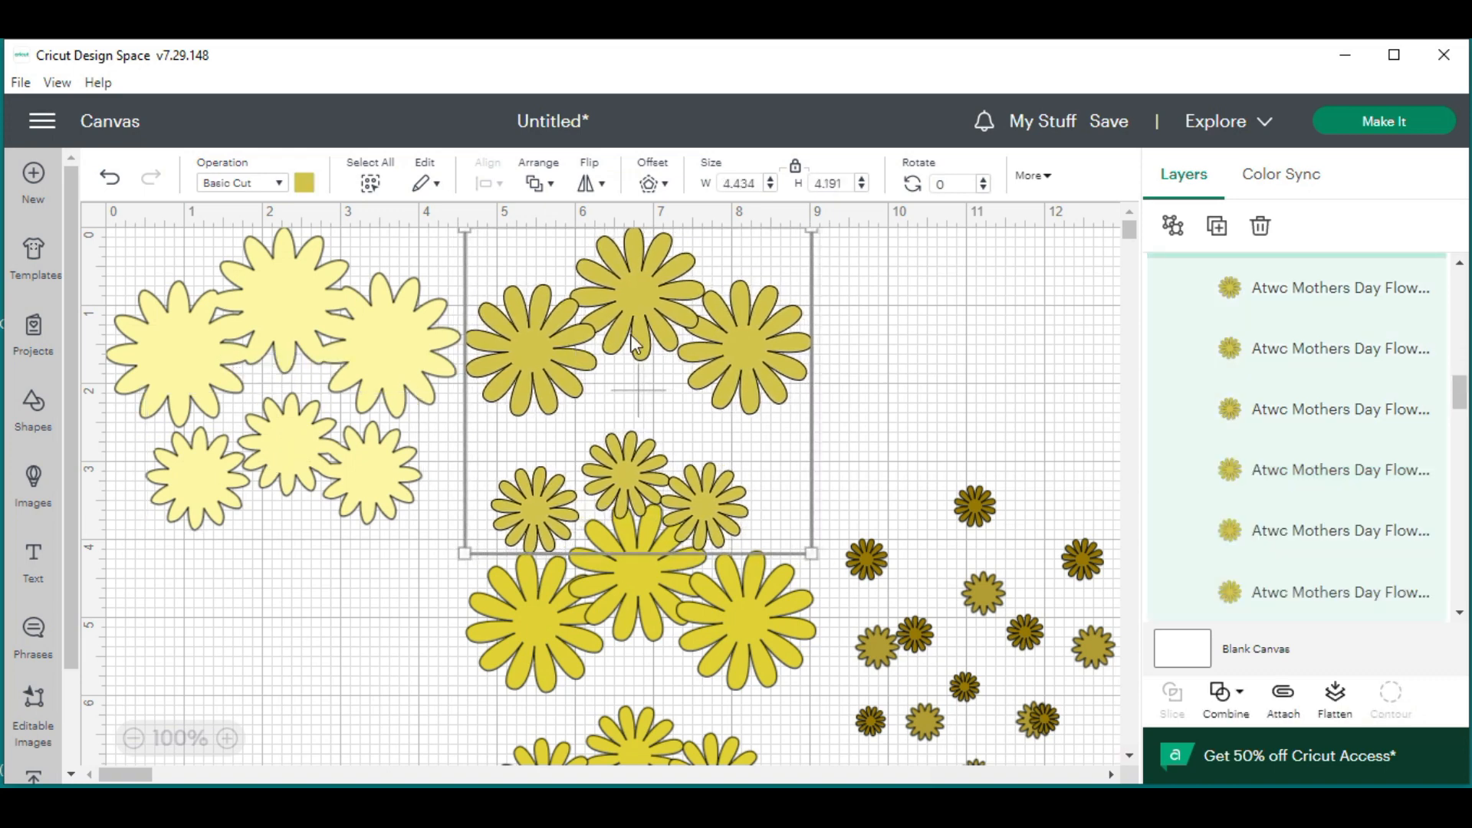
left_click(946, 322)
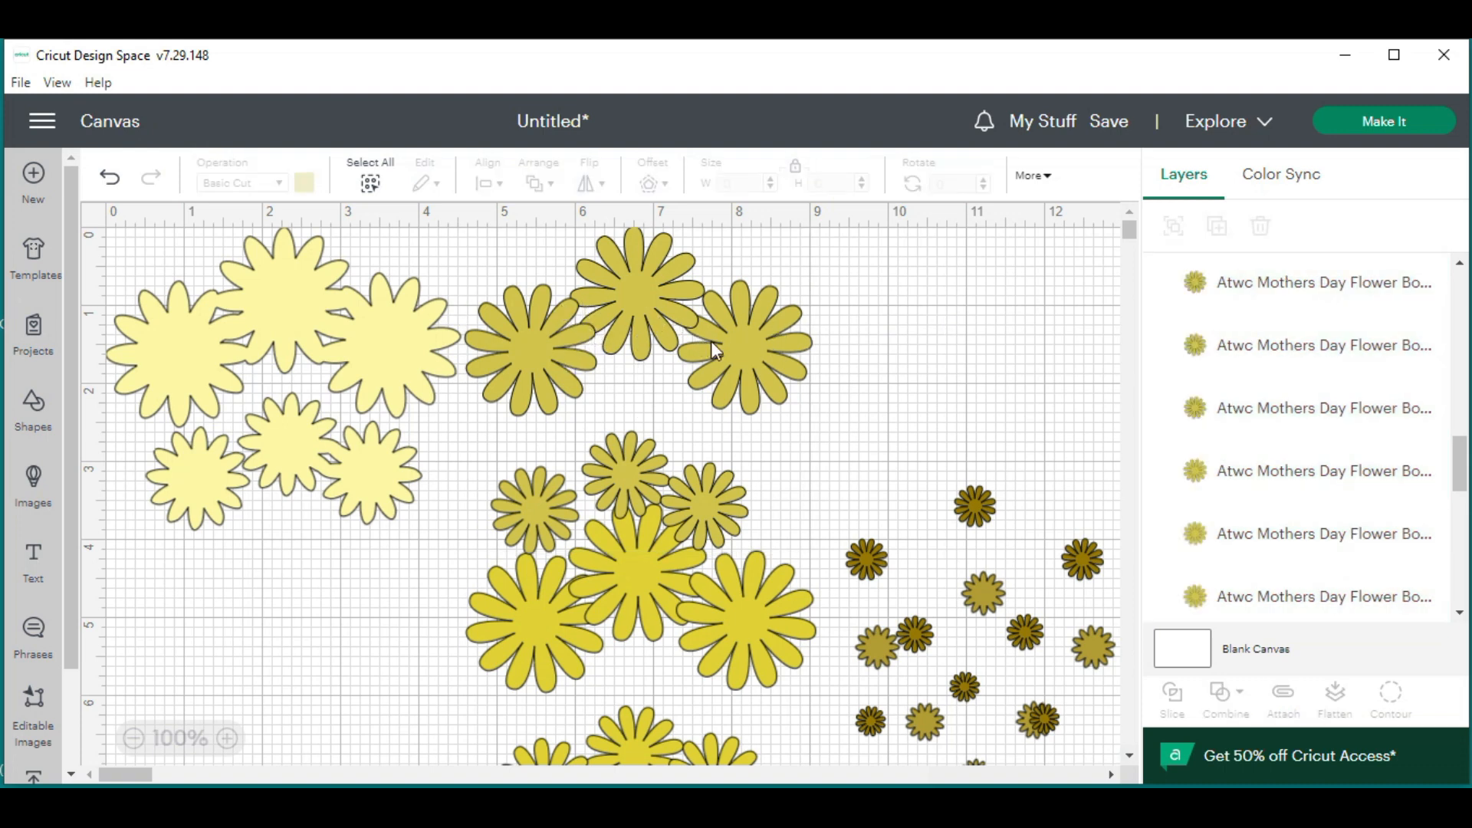
left_click(745, 342)
left_click_drag(750, 343, 843, 302)
left_click_drag(635, 313, 696, 315)
left_click_drag(532, 360, 526, 305)
left_click_drag(673, 296, 630, 290)
left_click_drag(826, 253, 780, 250)
Line up the three smaller olive flowers in a row close beneath the large olive ones
left_click_drag(528, 504, 491, 404)
left_click_drag(623, 459, 580, 394)
left_click_drag(687, 503, 658, 407)
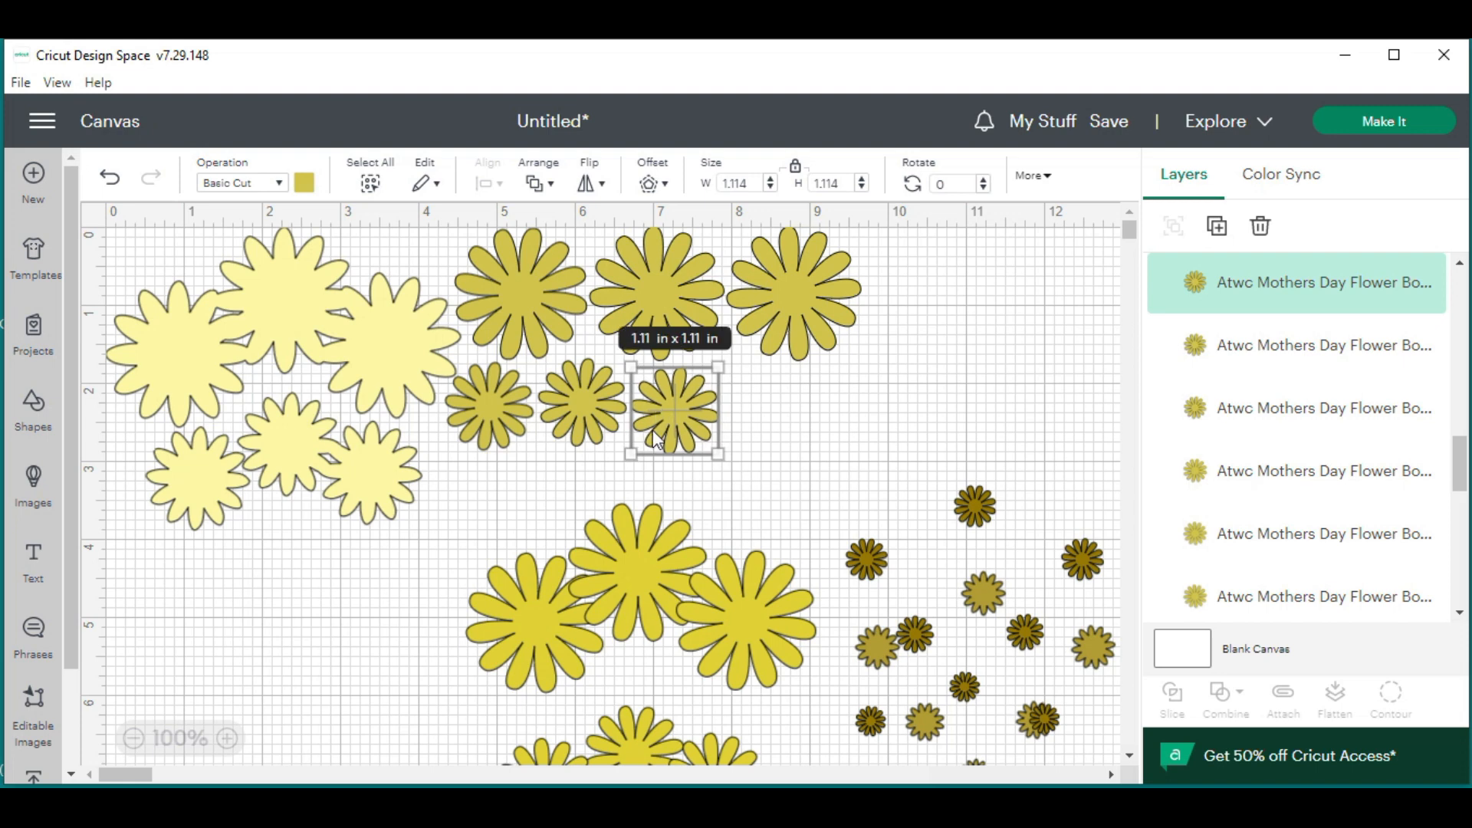
Move the bright yellow set to the canvas's left edge, about 6 in down, and ungroup it
left_click_drag(621, 555, 319, 662)
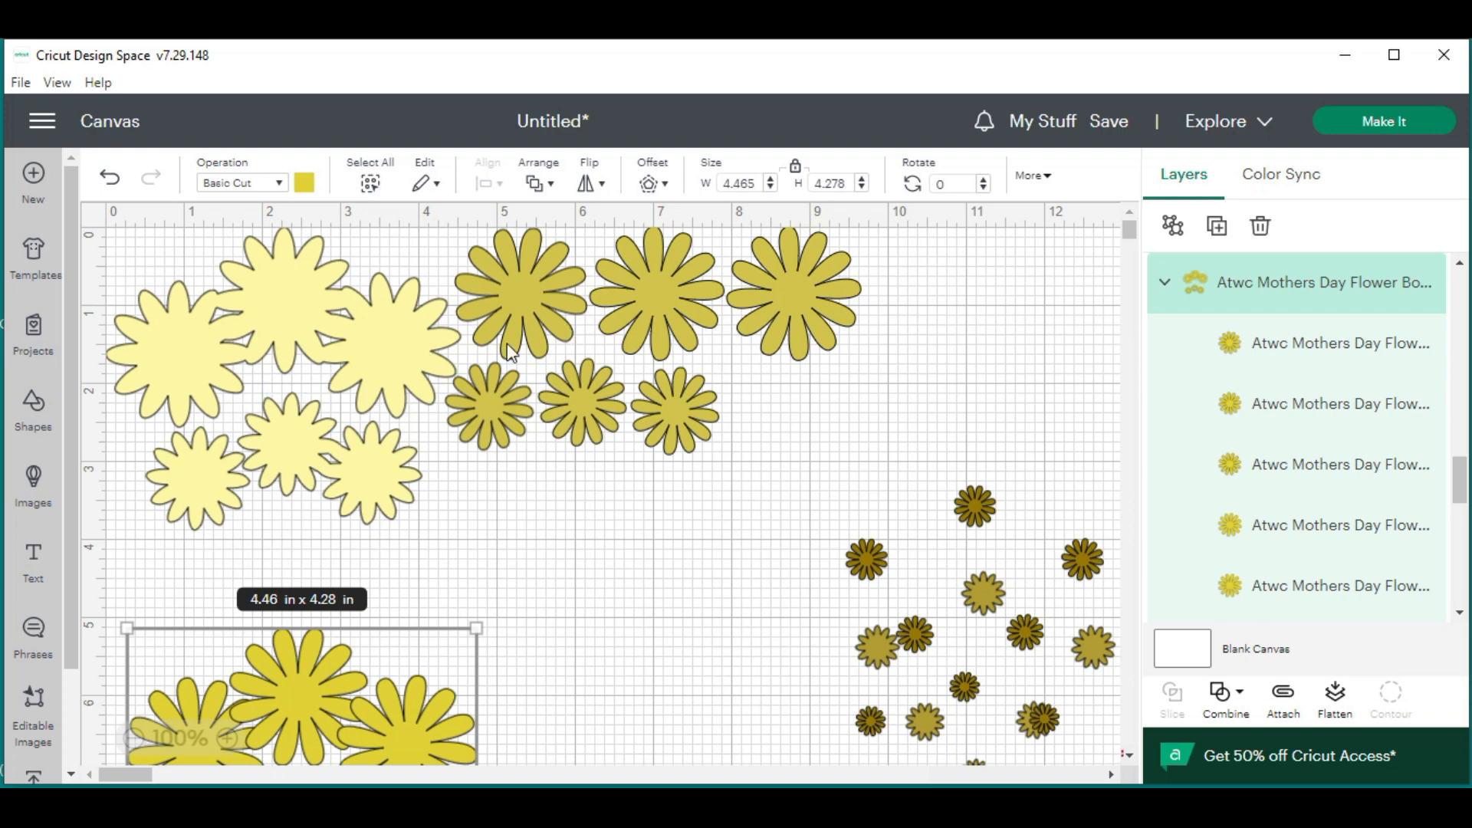
scroll(301, 507, "down", 3)
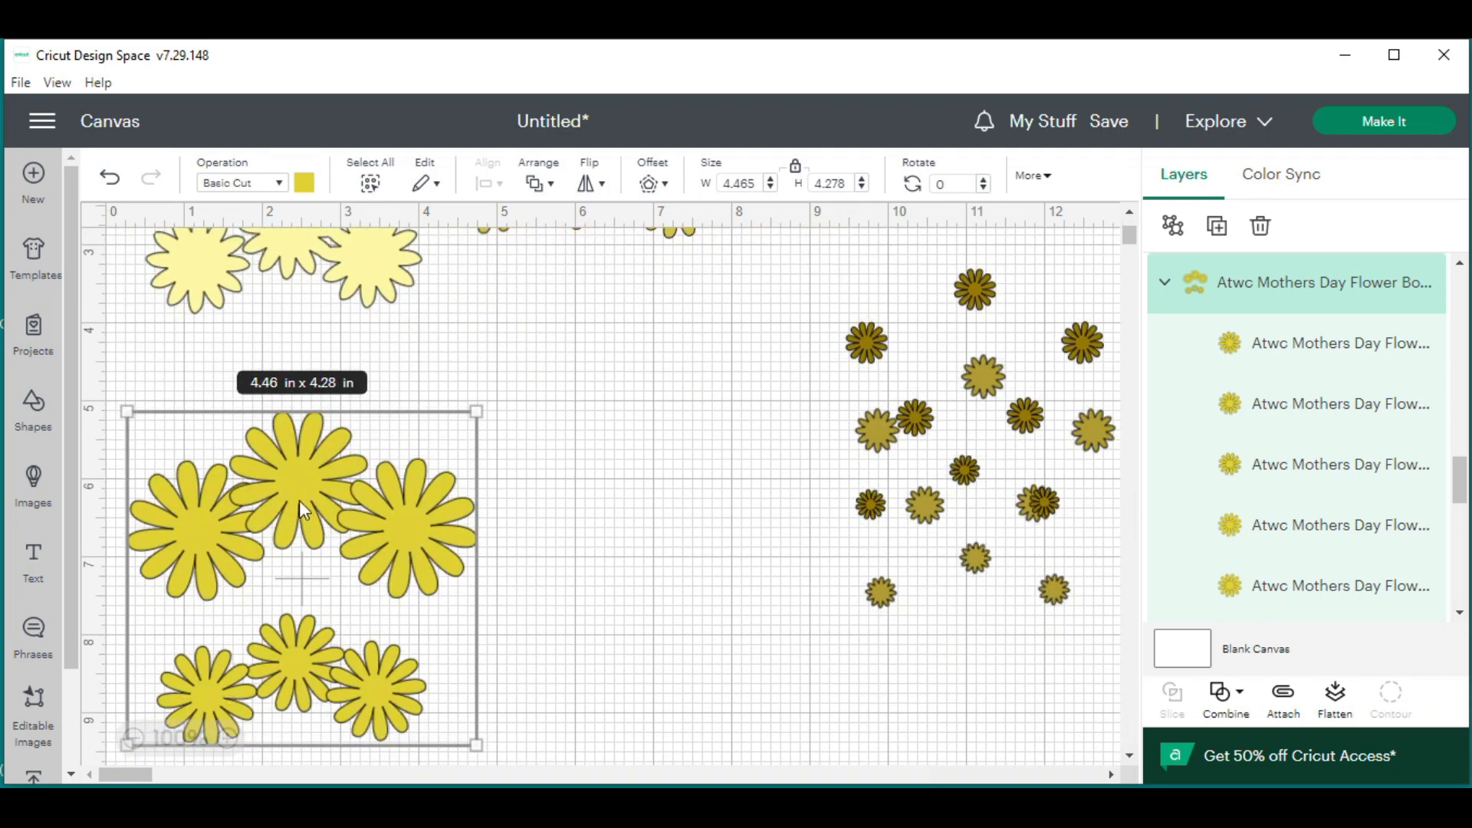
left_click_drag(307, 483, 293, 560)
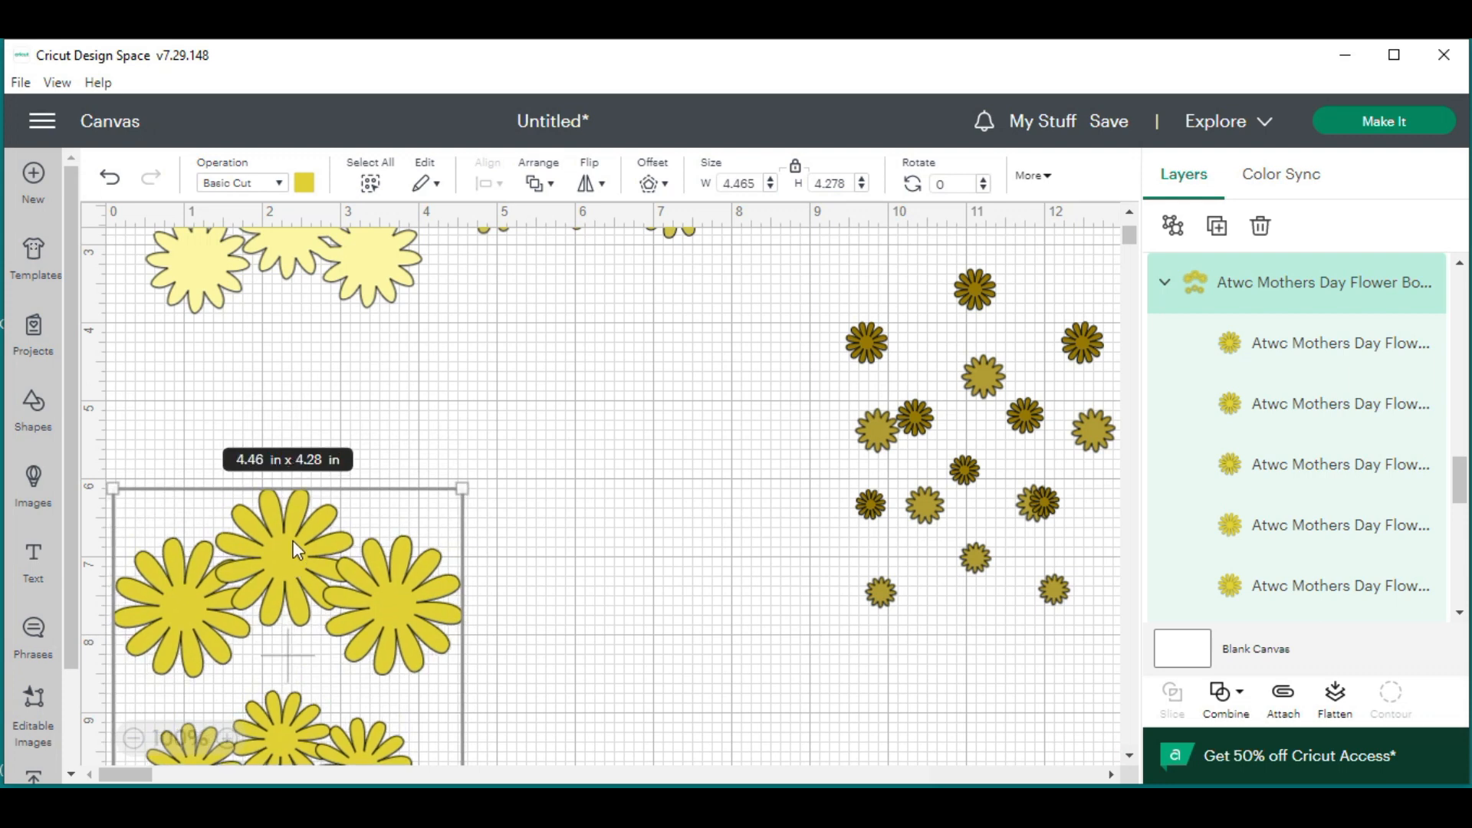
left_click_drag(293, 540, 291, 537)
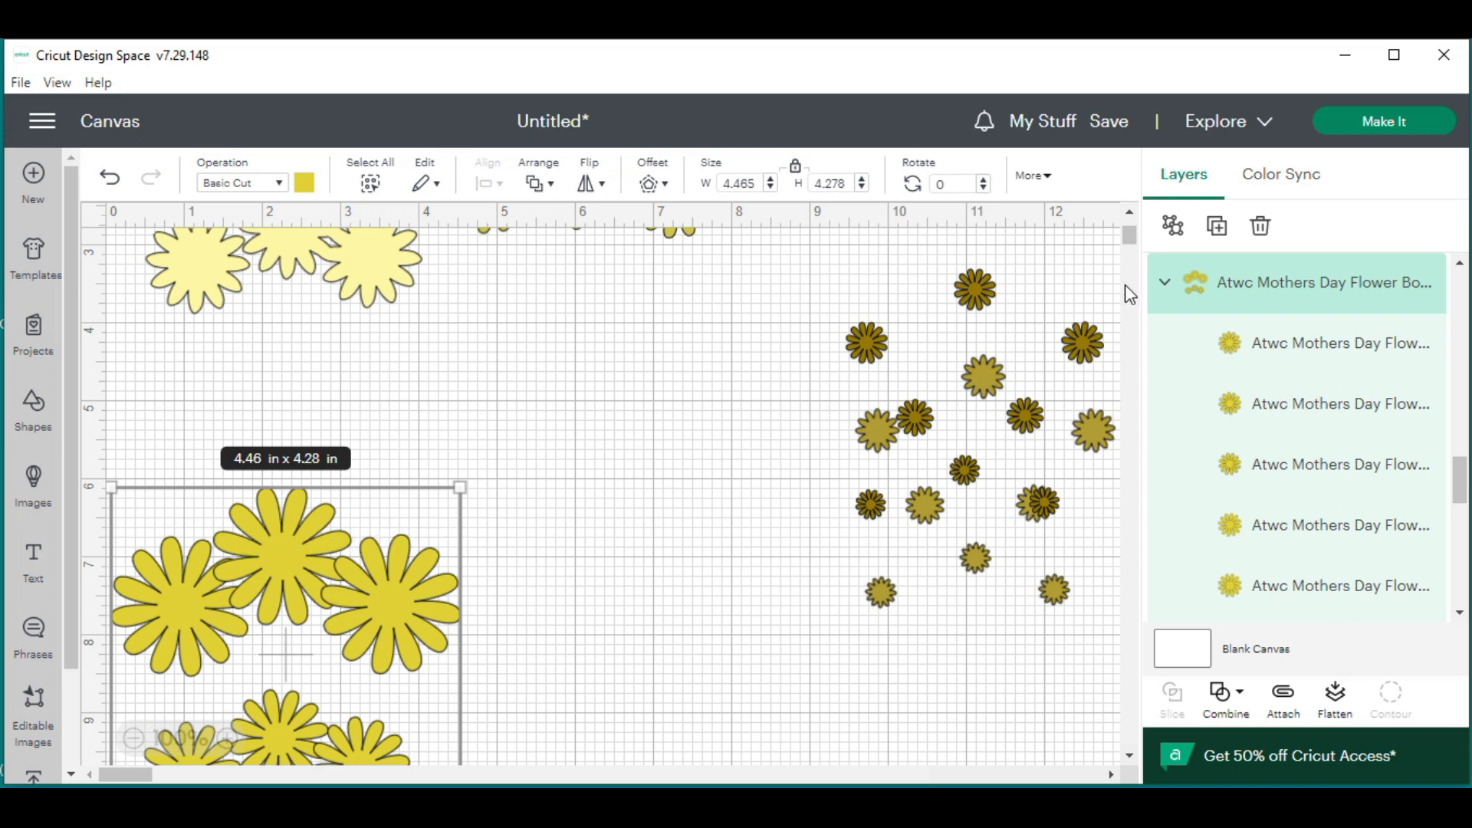
left_click(1173, 225)
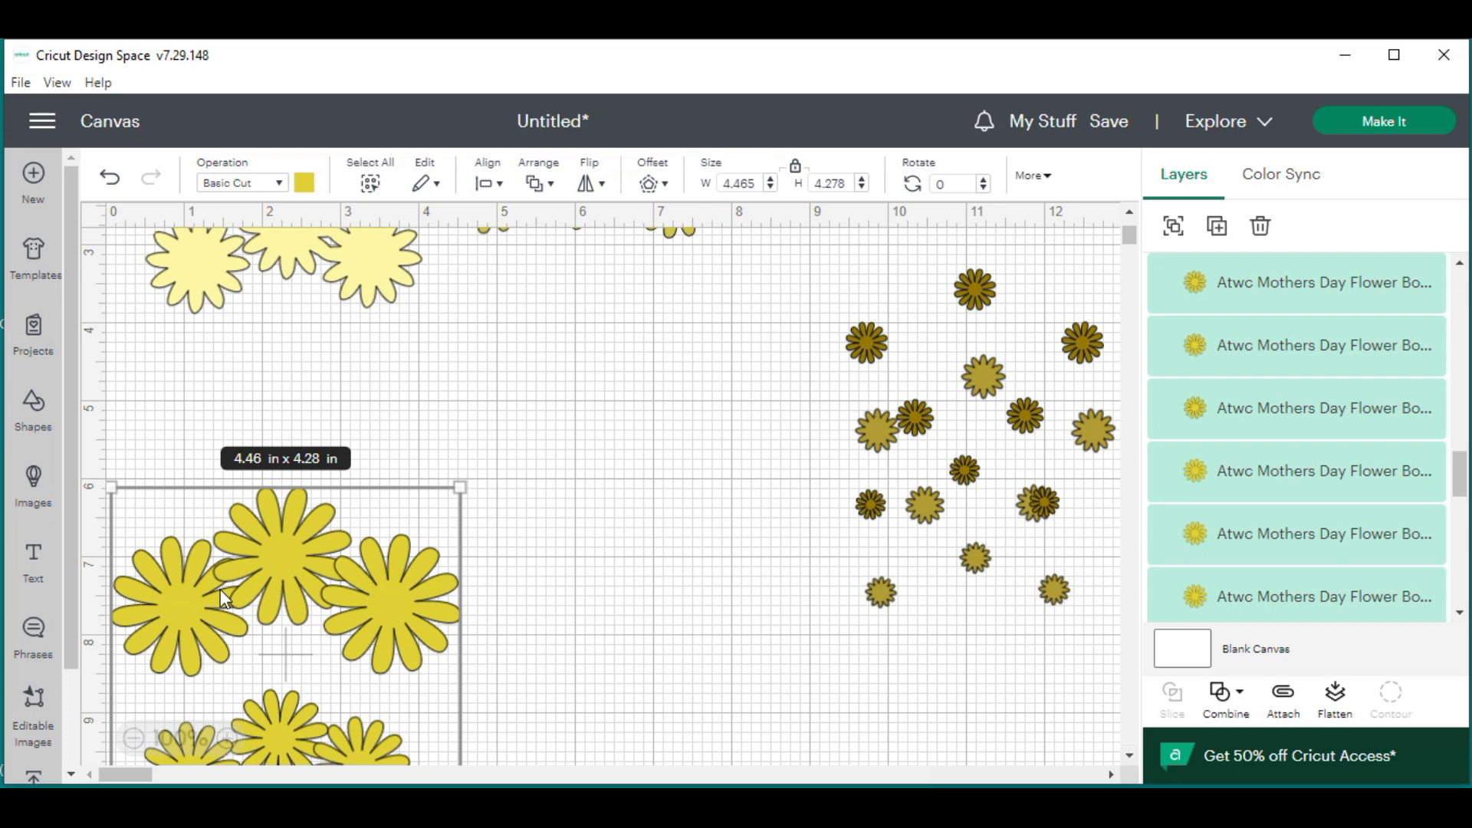
Line up the three large bright yellow flowers in a row starting at the canvas's left edge
left_click(527, 594)
left_click_drag(402, 601, 481, 550)
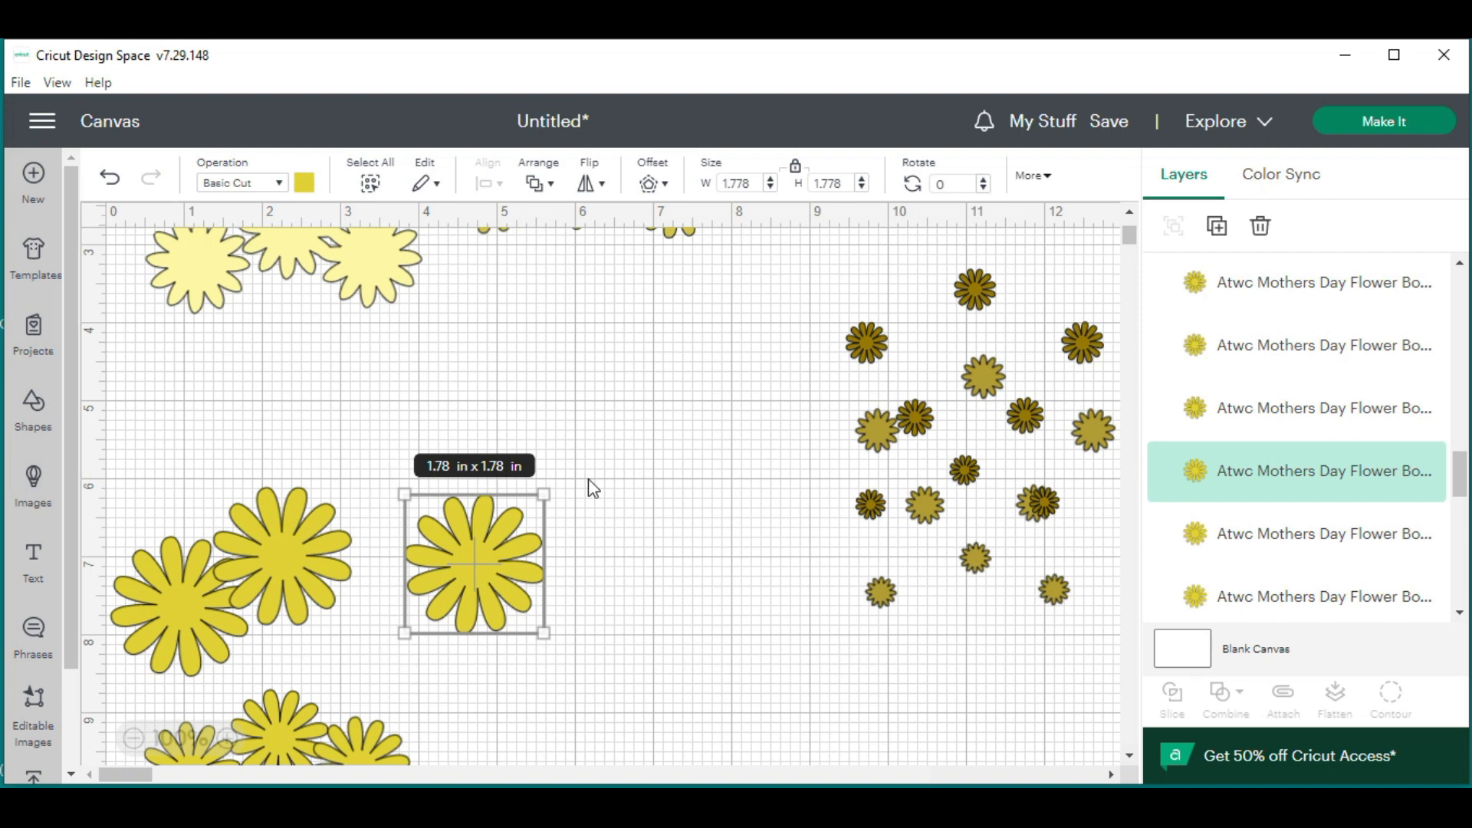
left_click_drag(499, 560, 515, 559)
left_click_drag(299, 564, 342, 566)
left_click_drag(172, 613, 168, 564)
left_click_drag(339, 545, 326, 544)
left_click_drag(518, 541, 504, 542)
Line up the three smaller bright yellow flowers in a row close beneath the large bright yellow ones
scroll(376, 634, "down", 1)
scroll(376, 635, "down", 1)
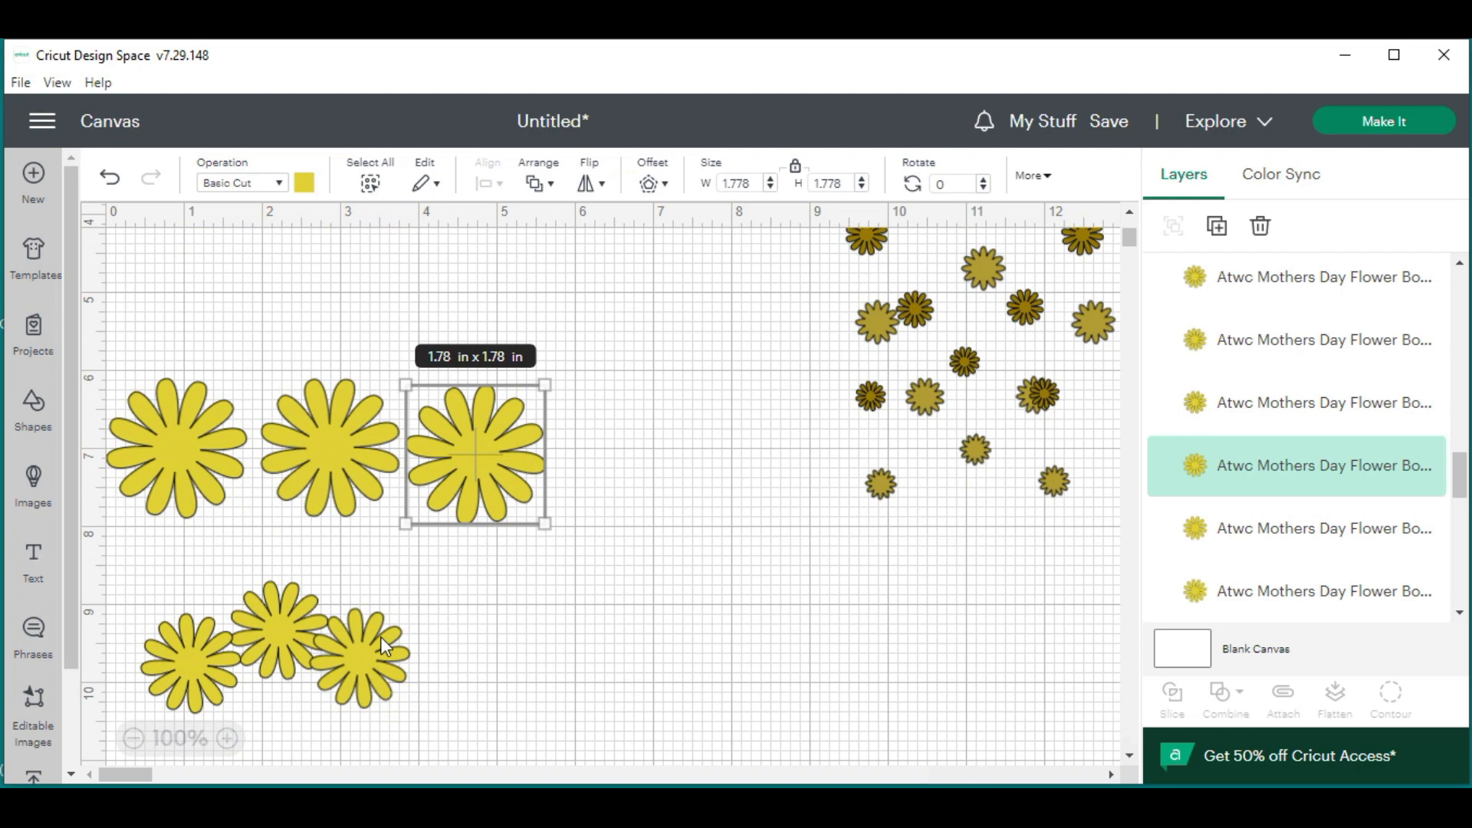
left_click(352, 656)
left_click_drag(188, 612, 158, 564)
left_click_drag(291, 666, 285, 617)
left_click_drag(354, 671, 370, 591)
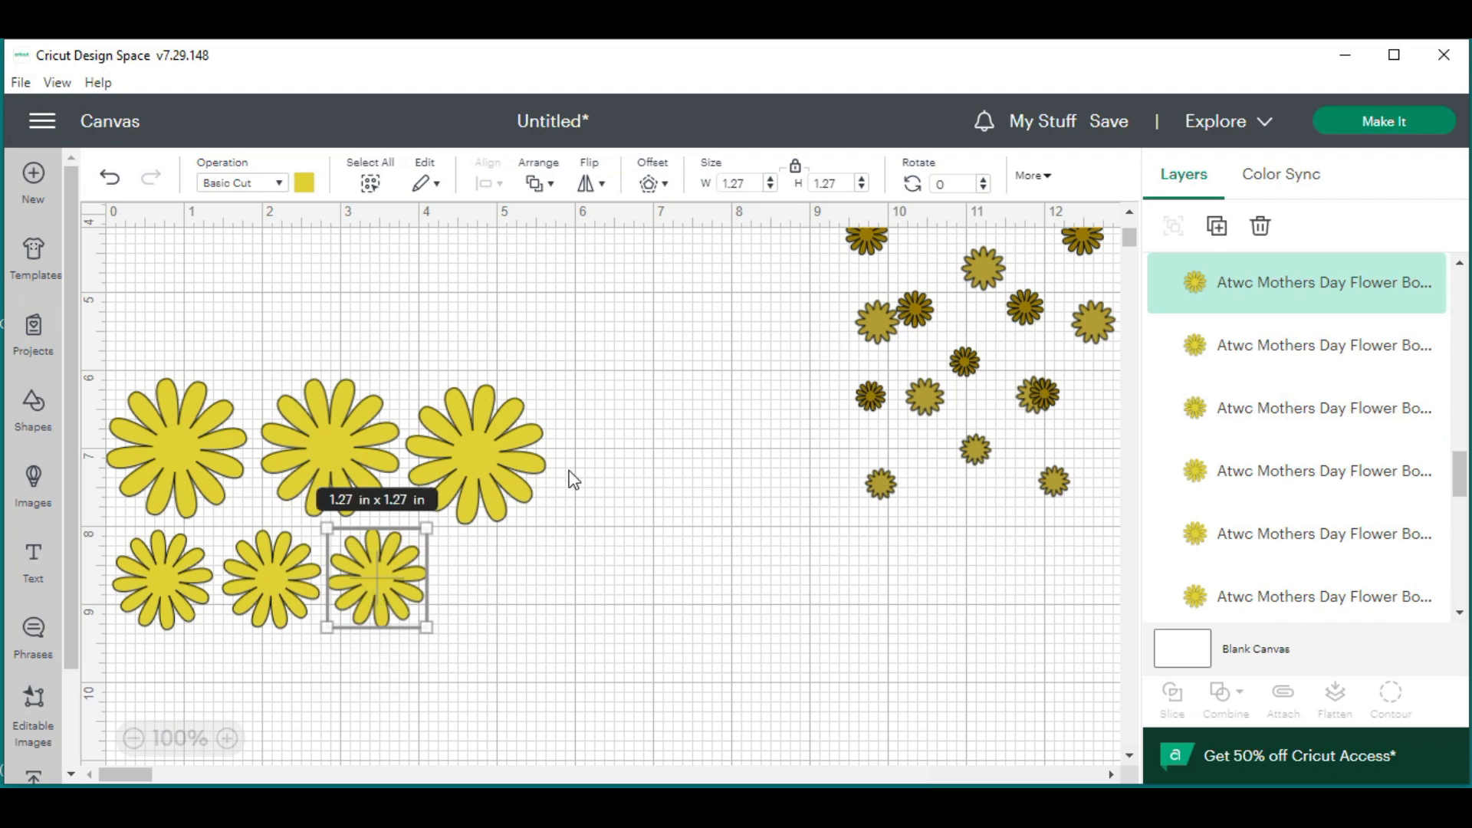
Move the dark brown small-flower set beside the bright yellow flowers, starting about 6 in across and 6 in down, and ungroup it
scroll(815, 448, "up", 3)
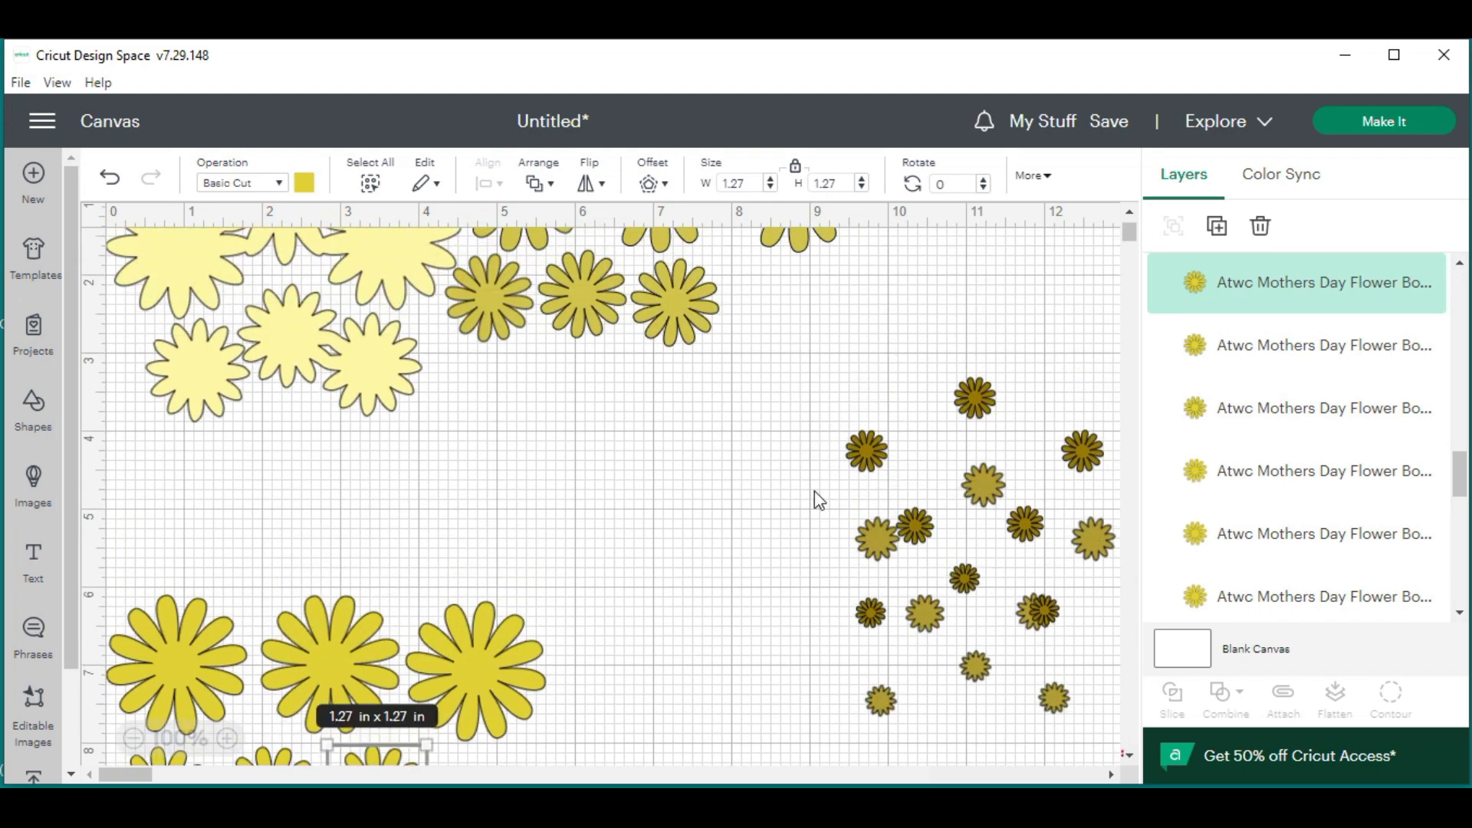
scroll(736, 472, "down", 2)
left_click(875, 351)
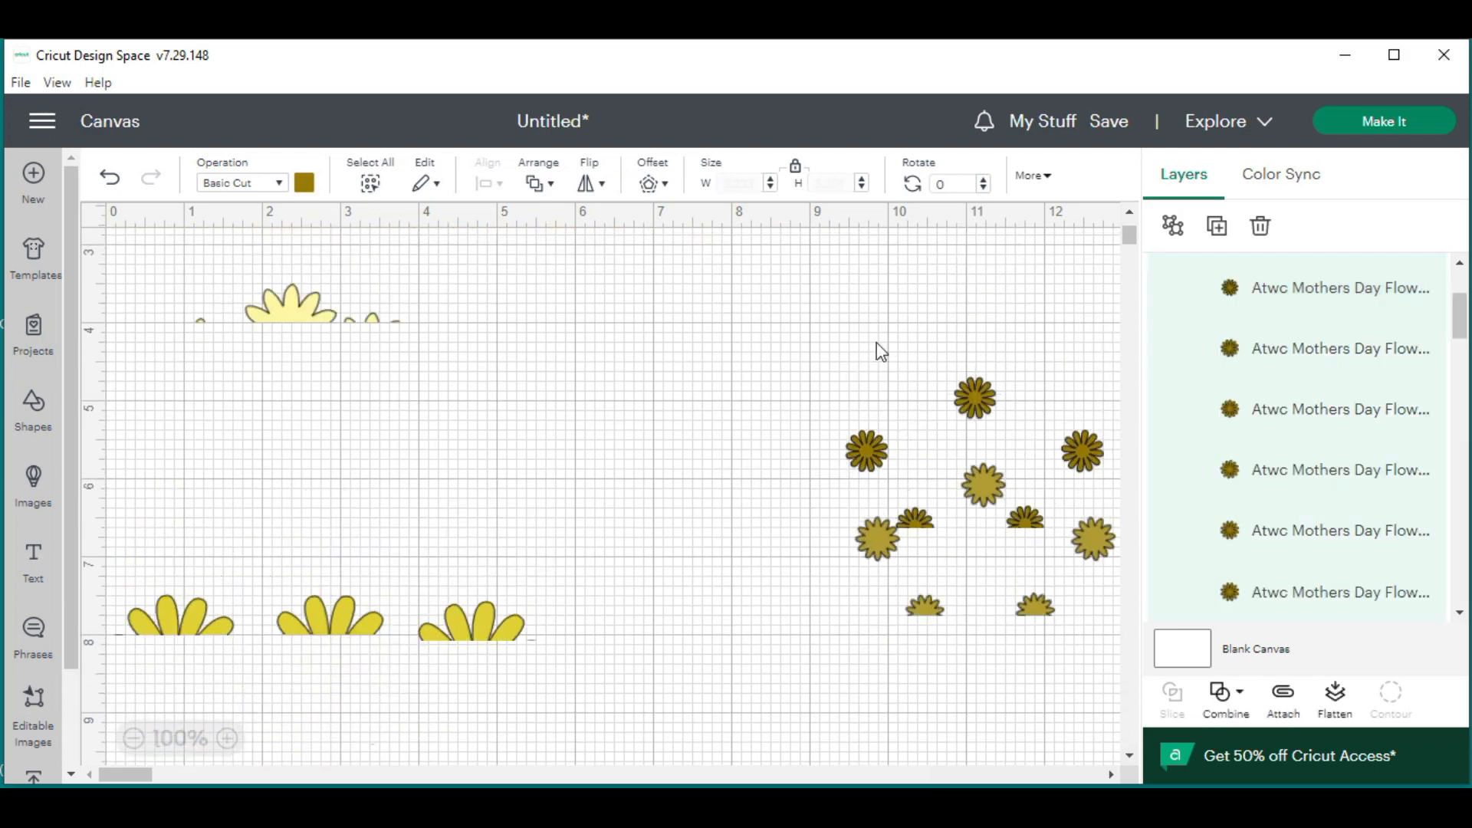
left_click_drag(848, 336, 615, 568)
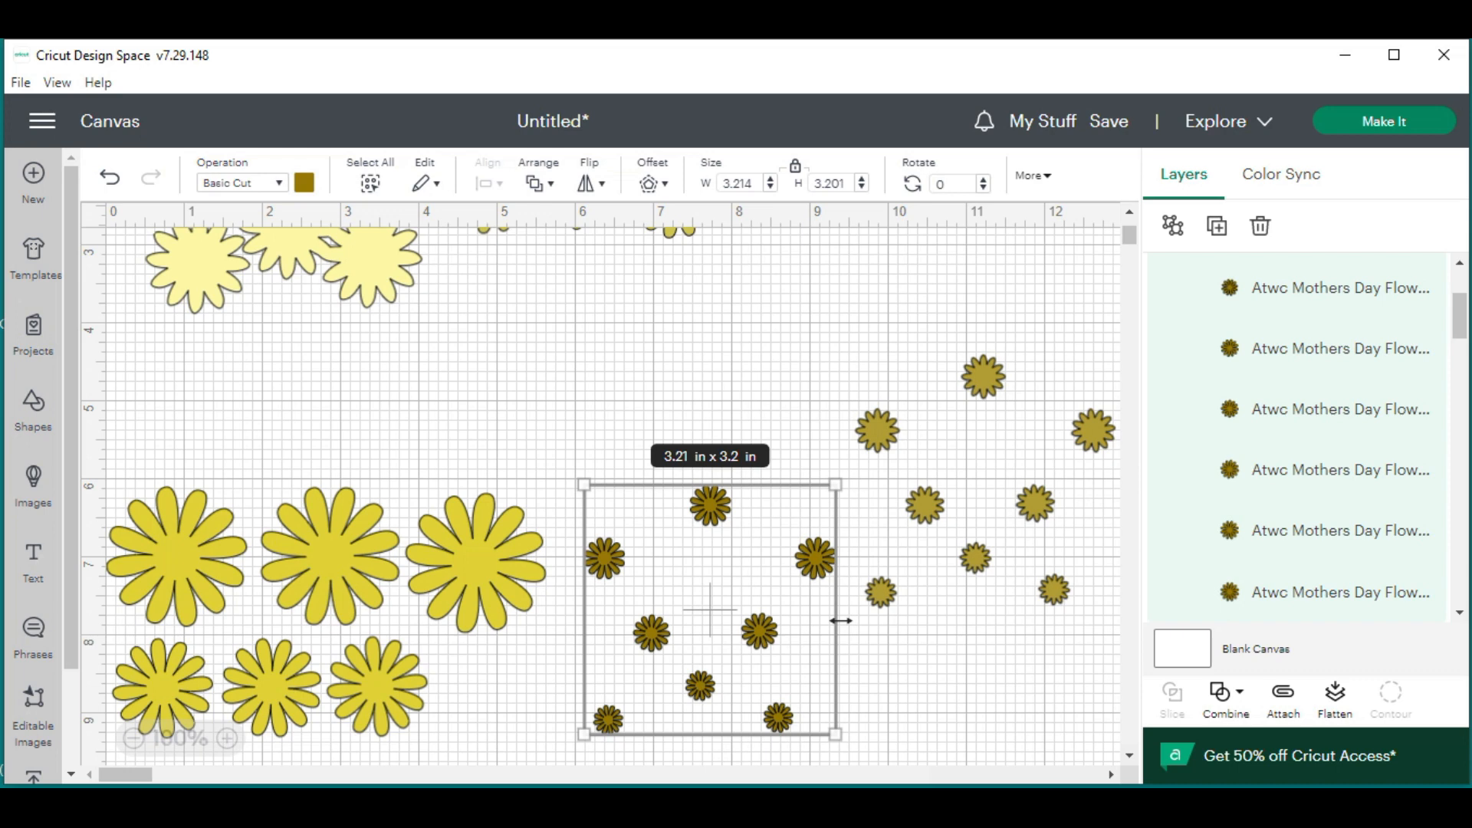
left_click(1172, 225)
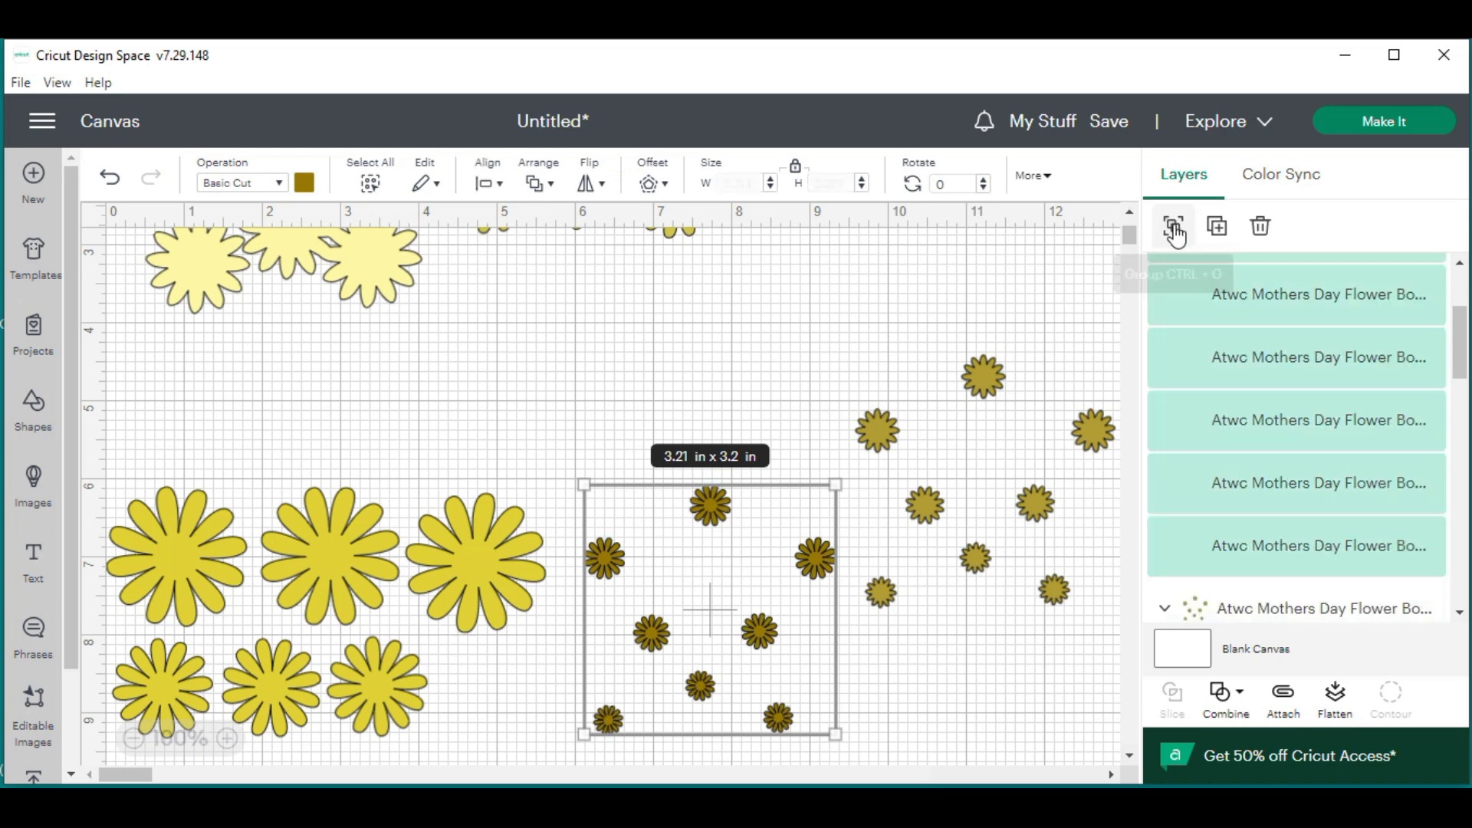
Pack the eight dark brown flowers into three compact rows of three, two and three, starting about 6 in across
left_click(645, 435)
left_click_drag(605, 558, 606, 514)
left_click_drag(713, 514, 660, 520)
left_click_drag(801, 550, 695, 506)
left_click_drag(655, 641, 631, 574)
left_click_drag(763, 639, 684, 574)
left_click_drag(609, 721, 596, 597)
left_click_drag(706, 690, 657, 614)
left_click_drag(787, 725, 699, 613)
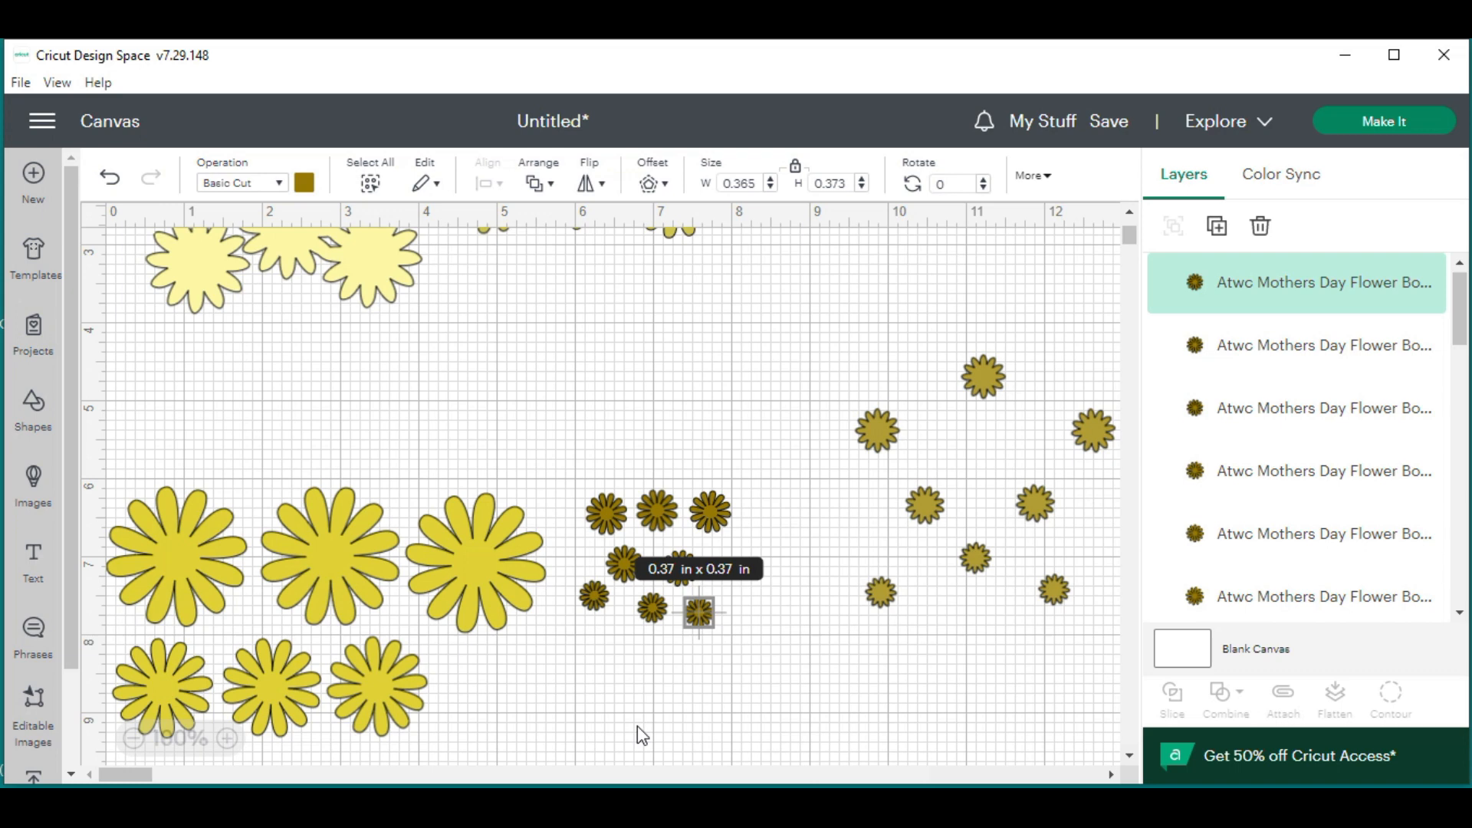
Move the khaki small-flower set level with the dark brown flowers, starting about 9 in across and 6 in down, and ungroup it
left_click_drag(866, 439, 848, 552)
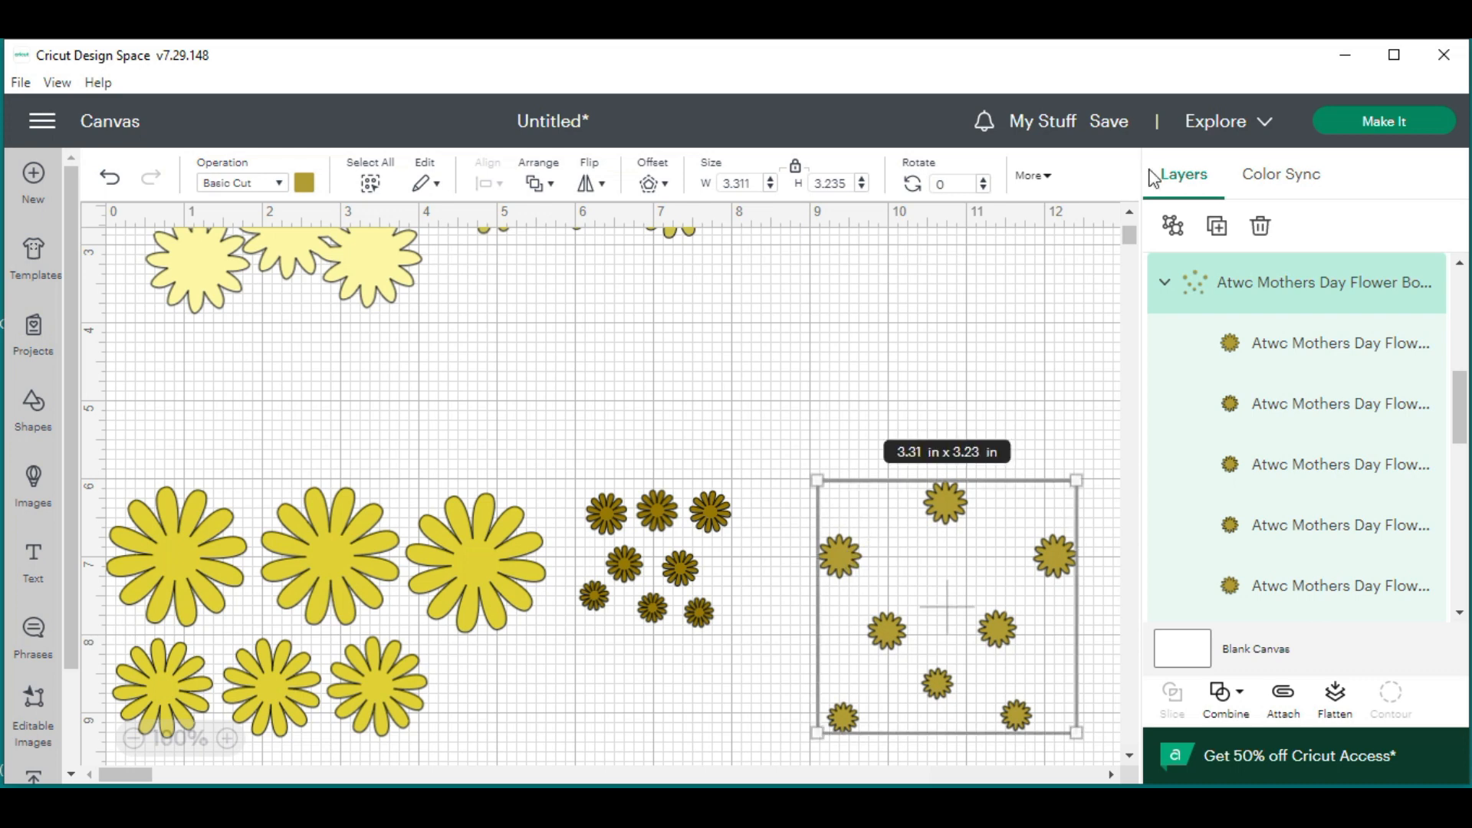
left_click(1177, 227)
left_click(885, 420)
Pack the eight khaki flowers into three compact rows of three, two and three, starting about 9 in across
left_click_drag(839, 553, 835, 505)
left_click_drag(937, 506, 887, 508)
left_click_drag(1055, 556, 945, 507)
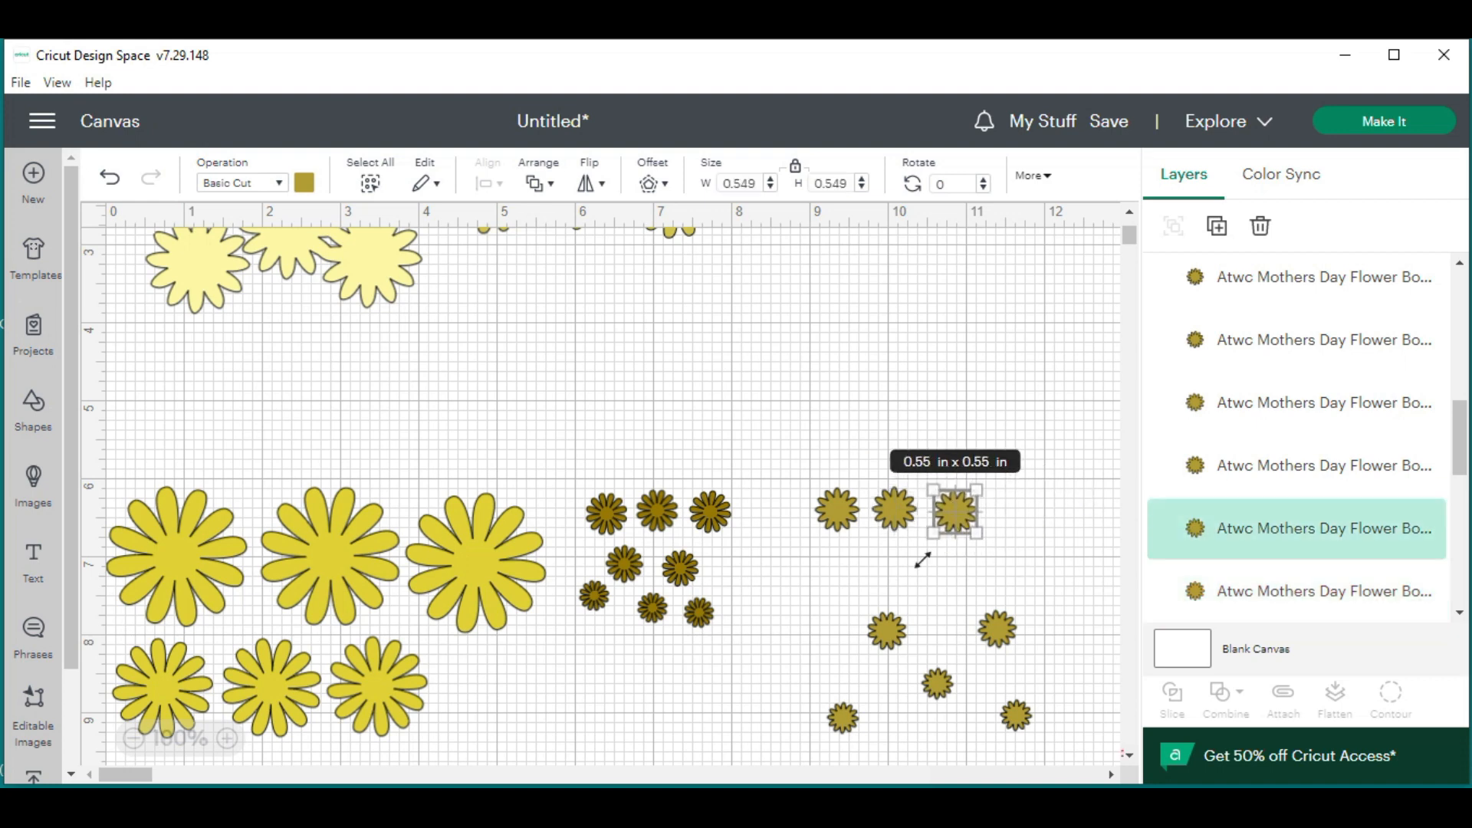
left_click_drag(884, 634, 863, 566)
left_click_drag(995, 630, 926, 565)
left_click_drag(856, 699, 838, 603)
left_click_drag(926, 694, 881, 603)
left_click_drag(1011, 705, 936, 610)
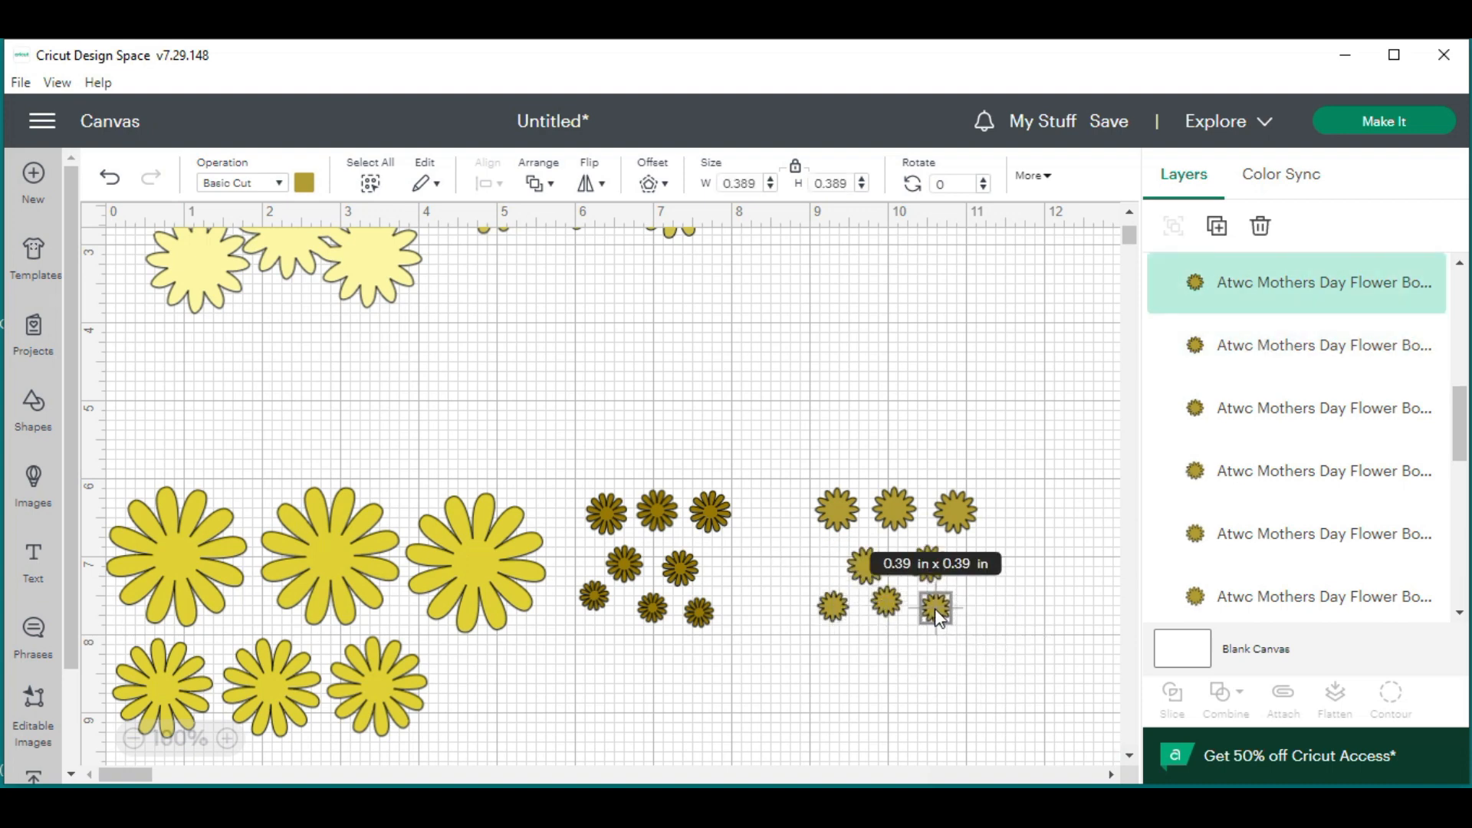
Unhide the picket fence group with the Happy Mother's Day sign and select it
scroll(839, 414, "up", 3)
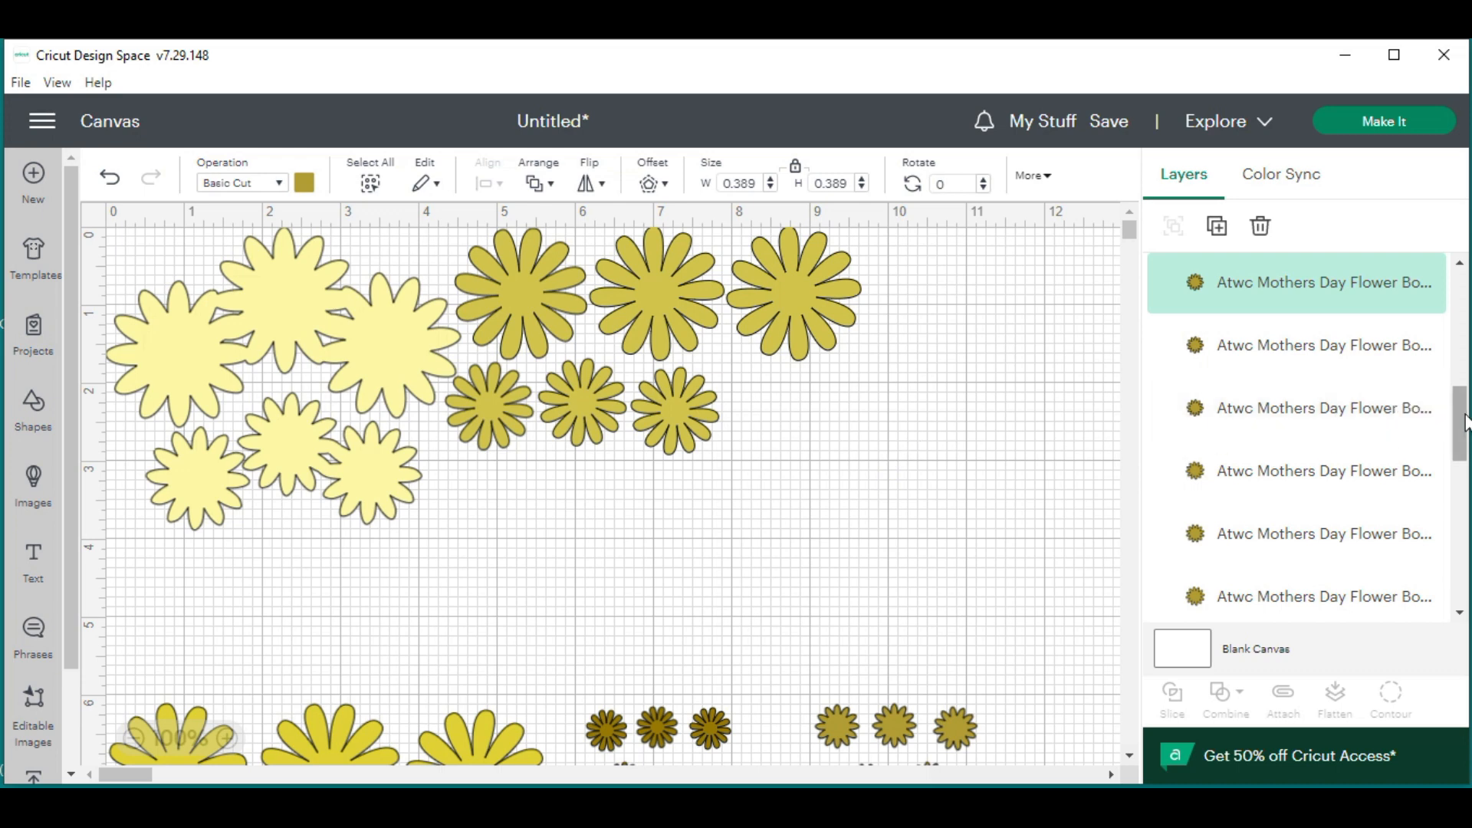
left_click_drag(1466, 414, 1446, 578)
scroll(1442, 571, "down", 5)
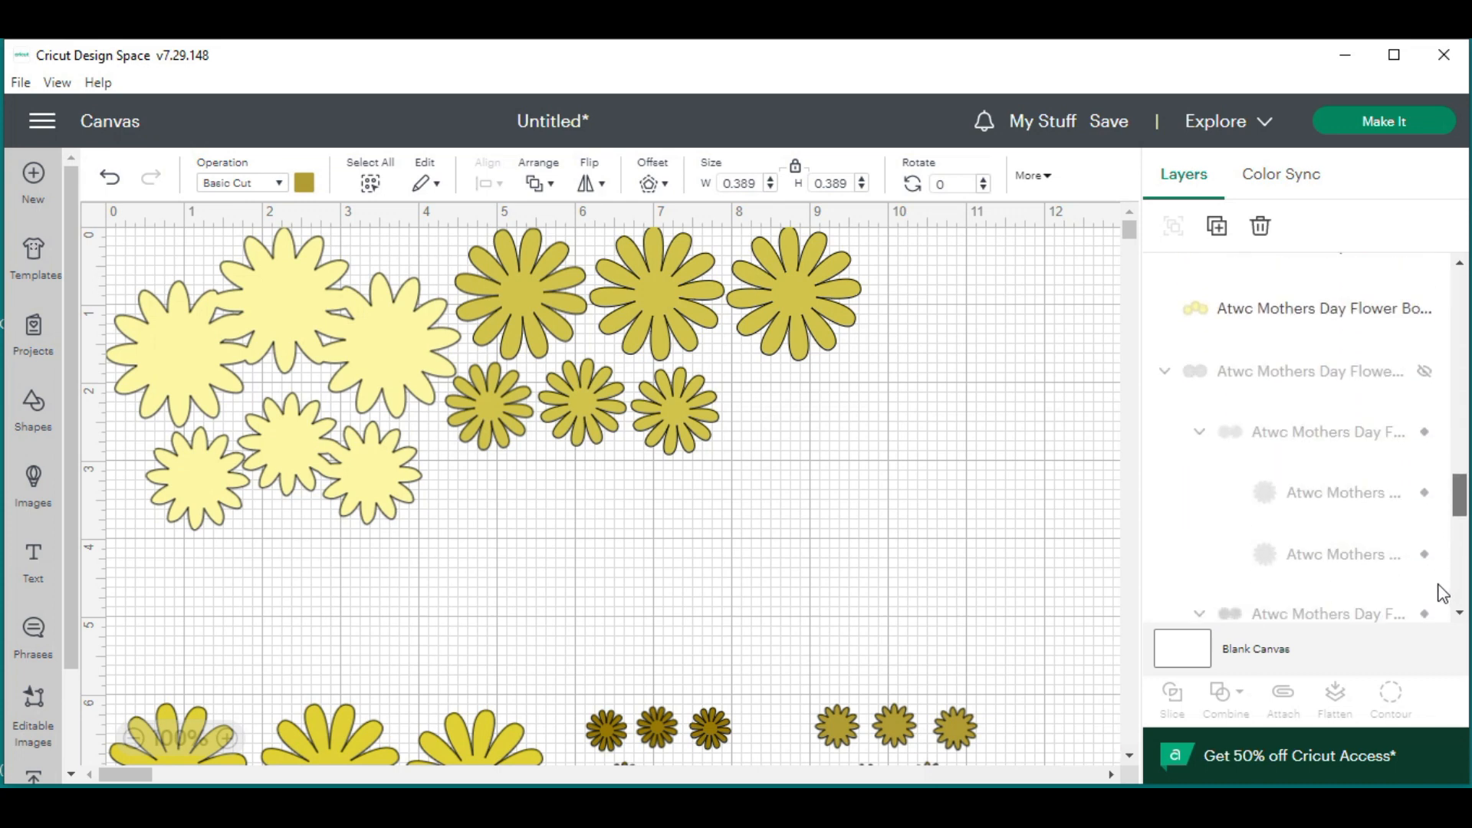
scroll(1451, 604, "down", 5)
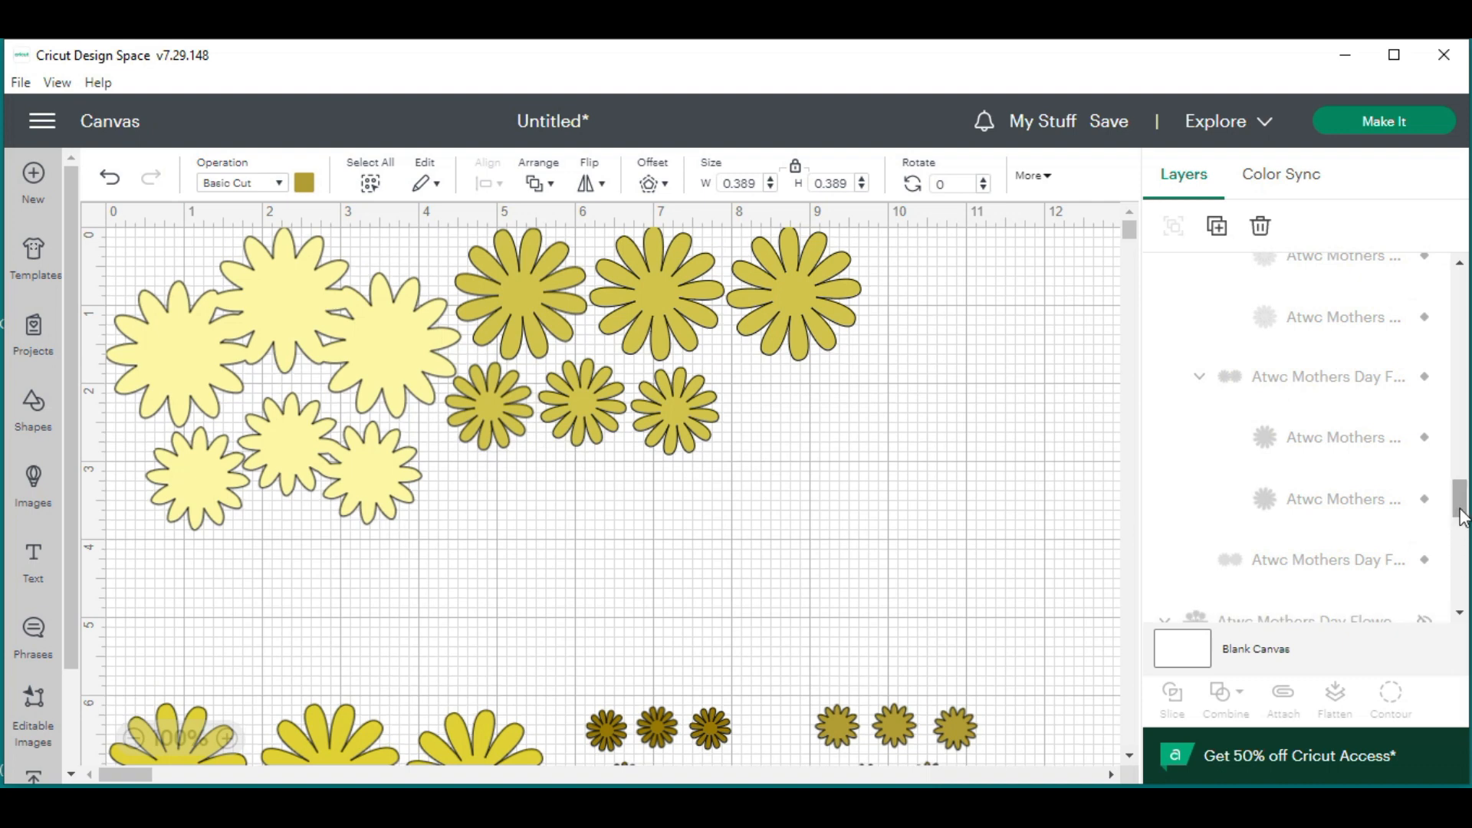
scroll(1466, 568, "down", 5)
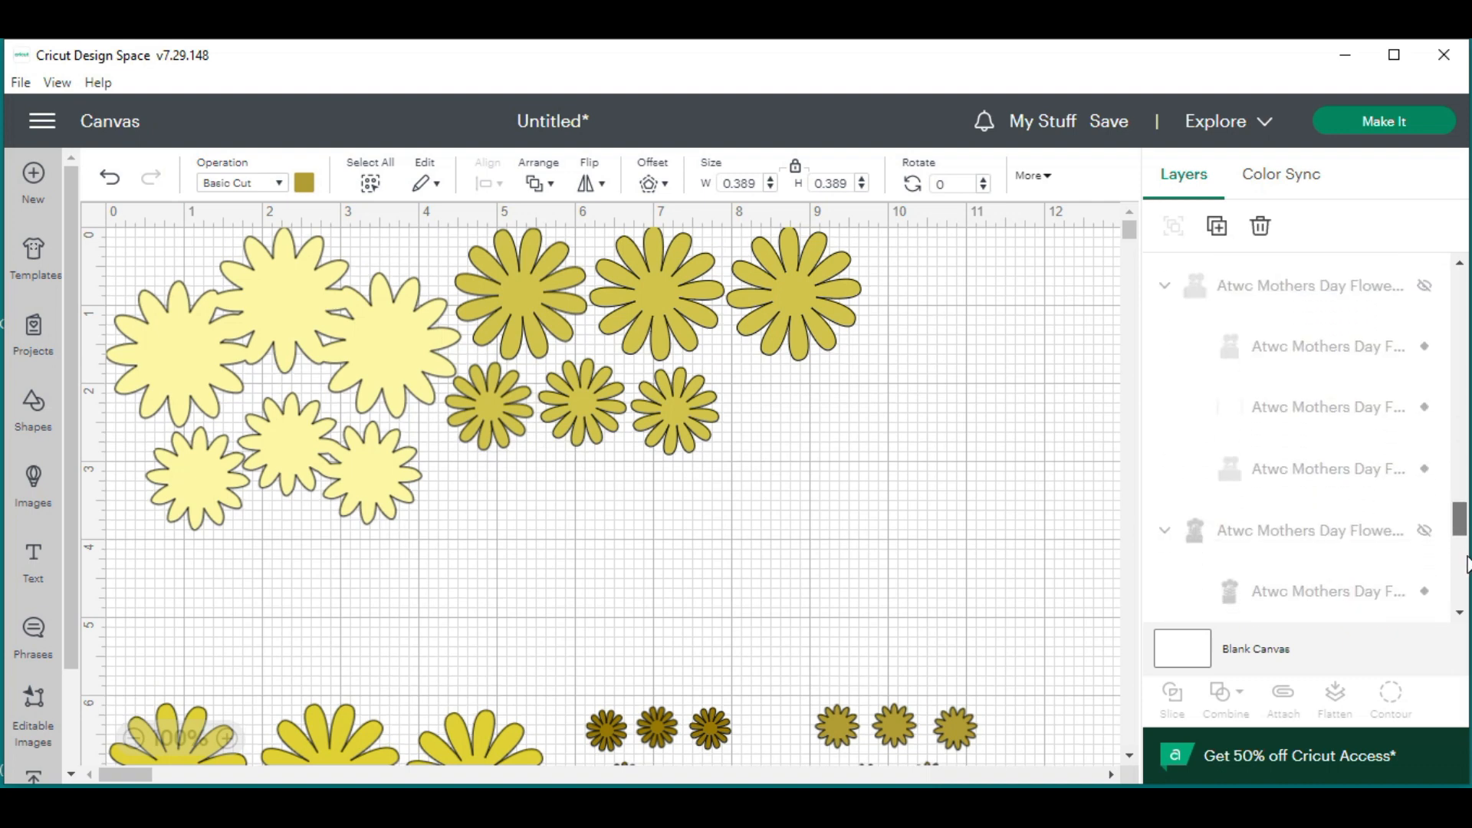
scroll(1466, 581, "down", 5)
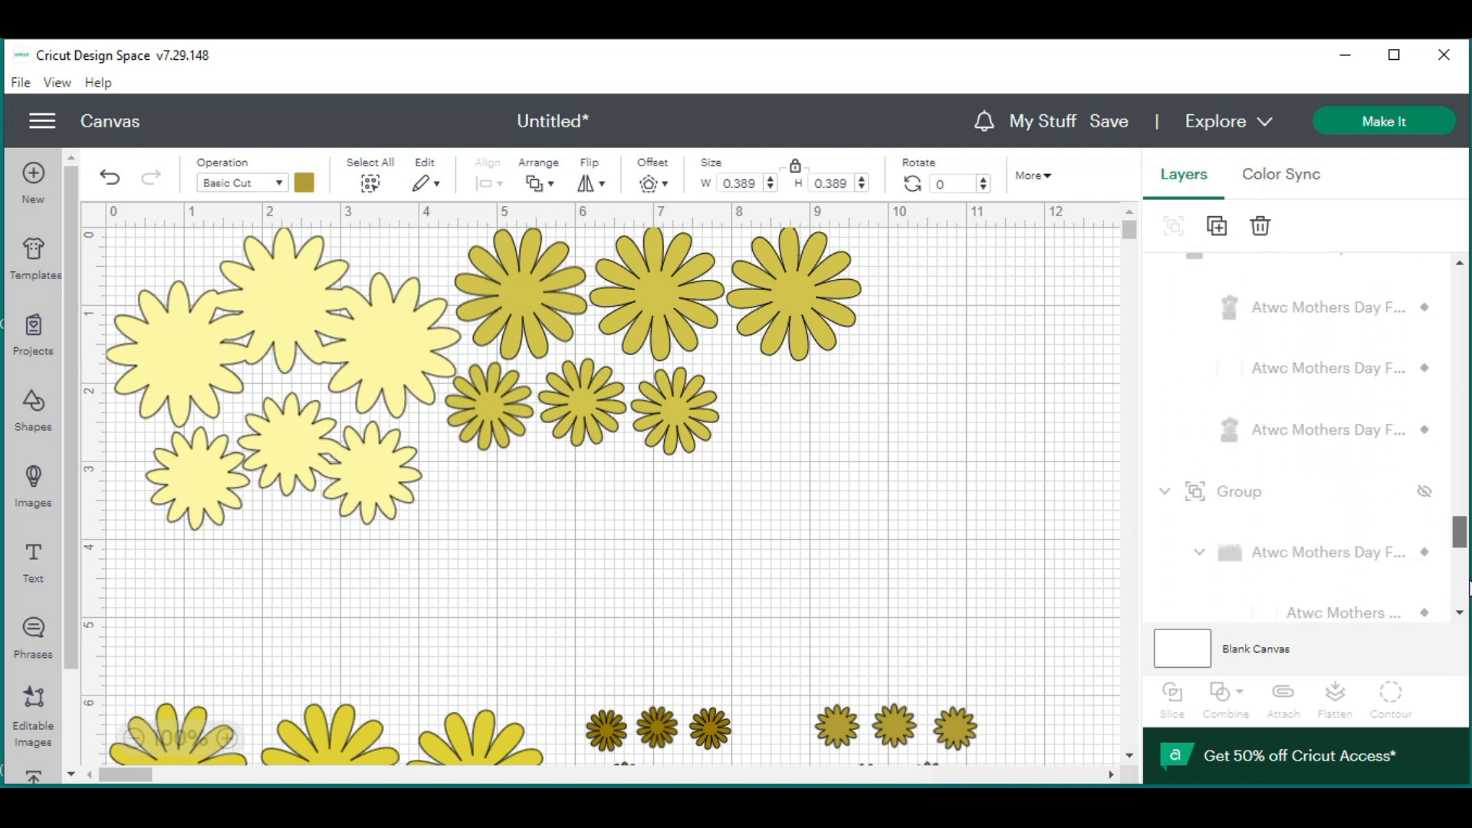
scroll(1313, 422, "down", 5)
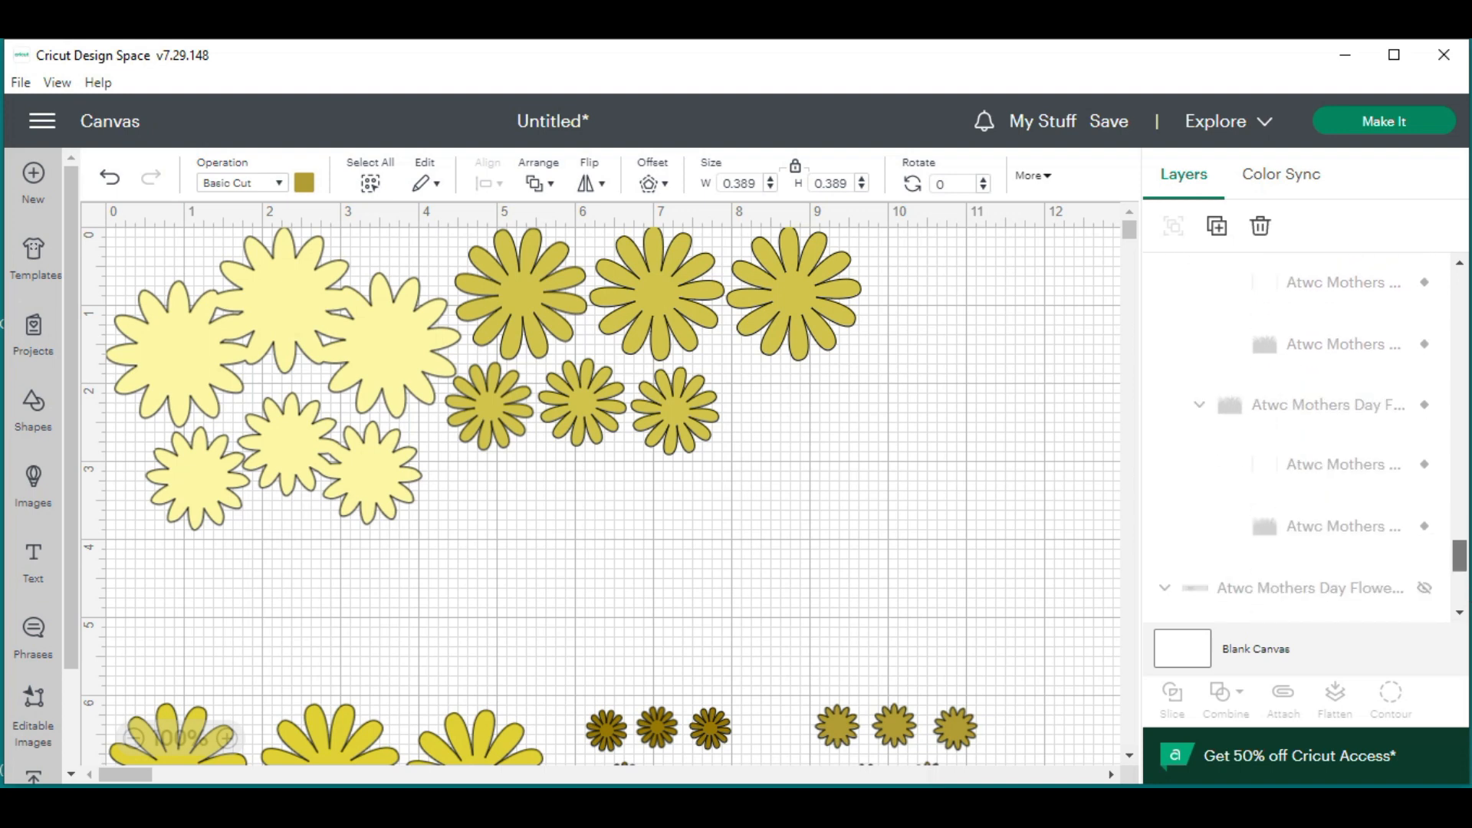
scroll(1425, 337, "down", 1)
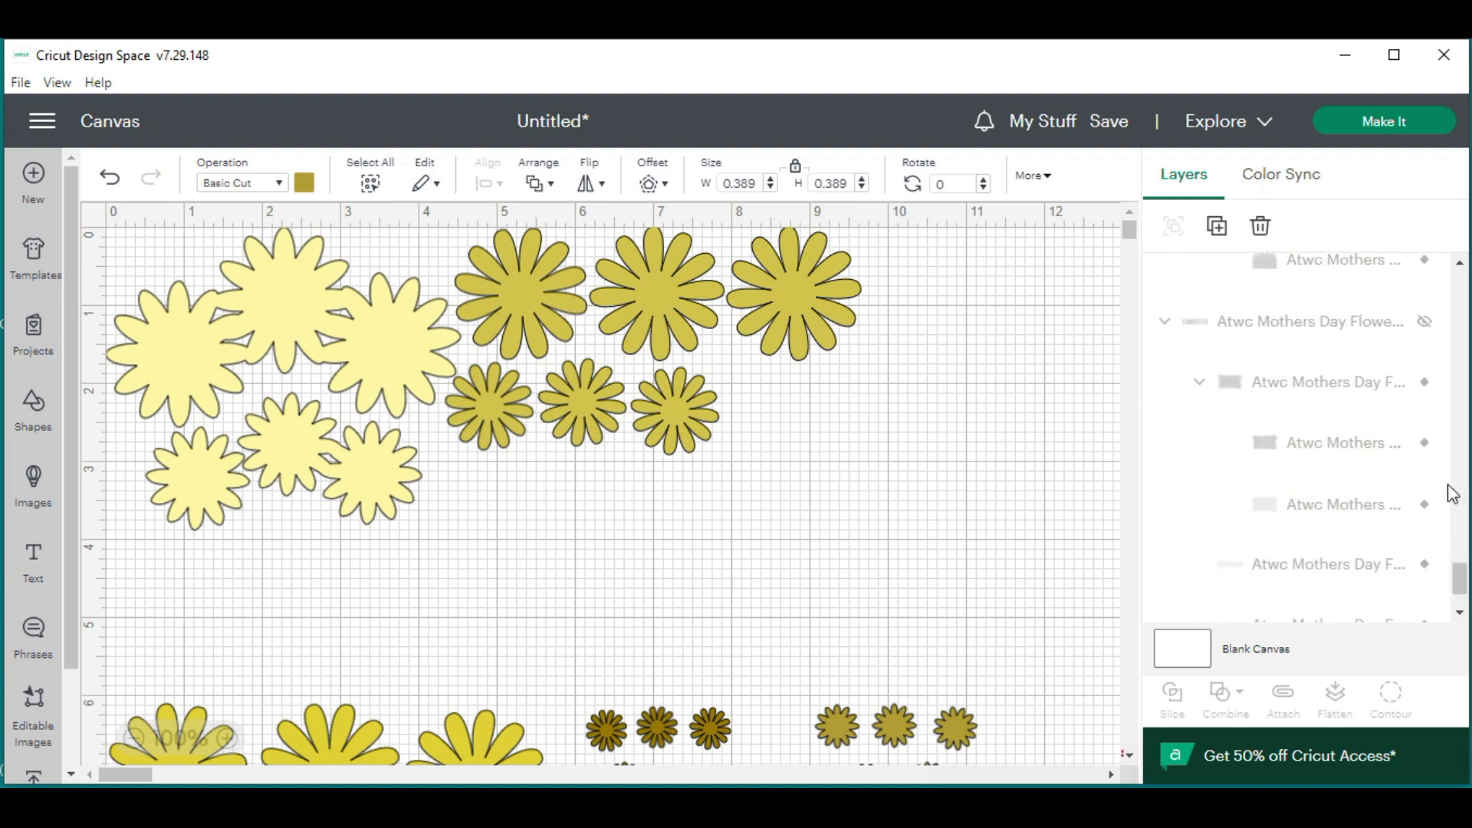
left_click(1425, 323)
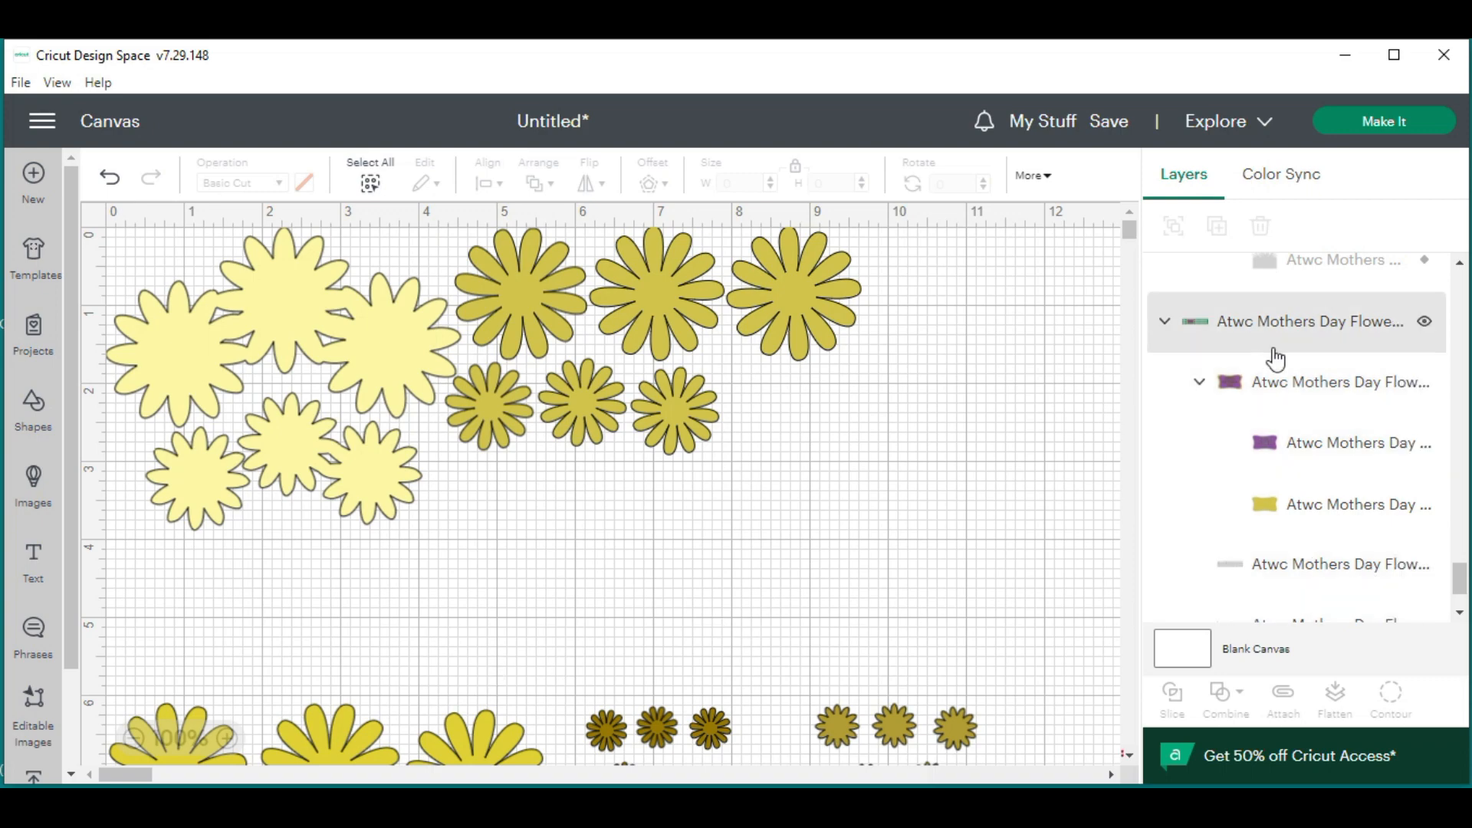
left_click(1303, 326)
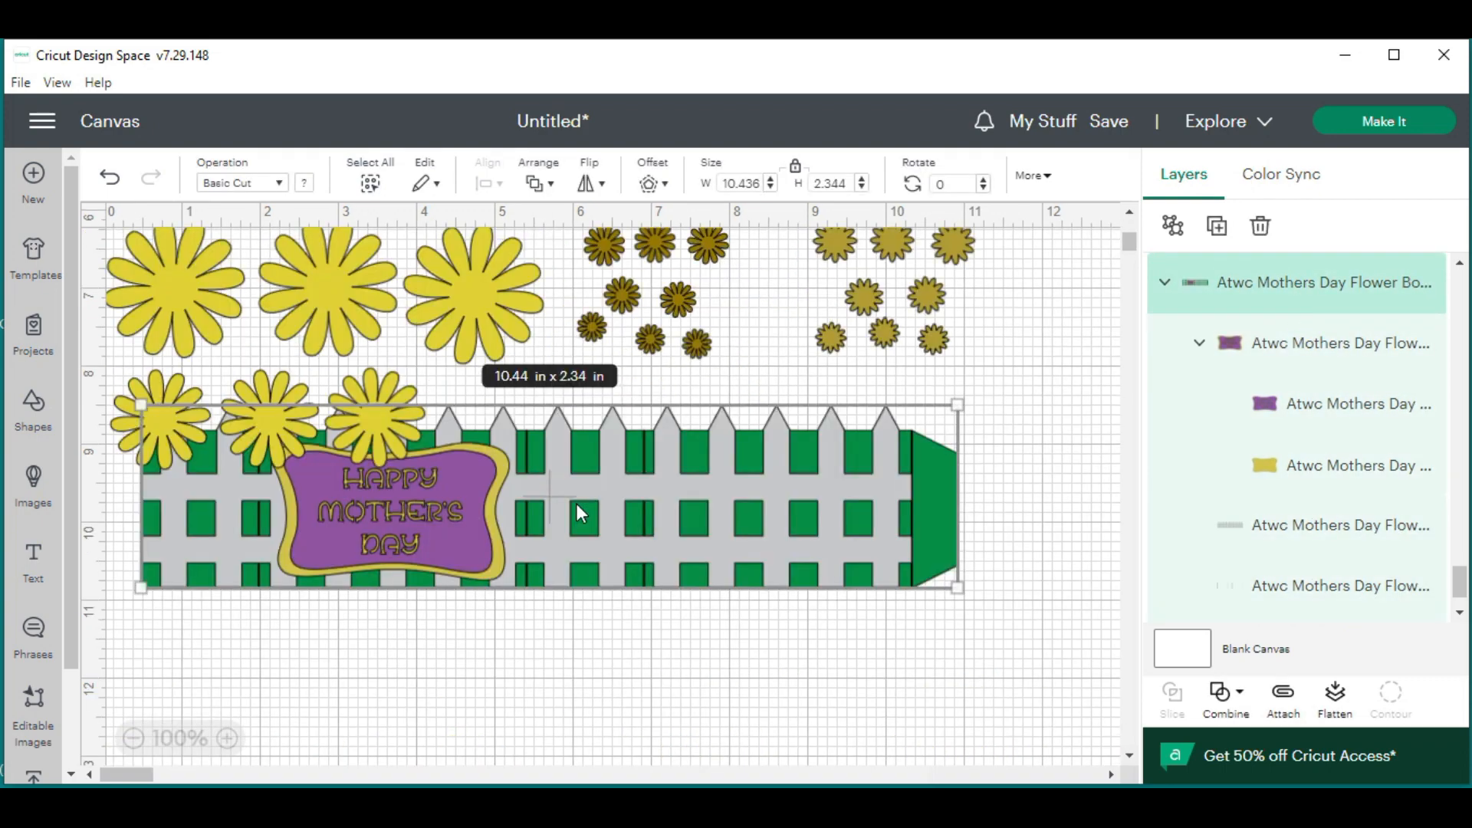
Hide the fold-line, grey fence, purple sign and green strip layers of the fence group, leaving only the yellow sign backing shown
scroll(634, 569, "up", 3)
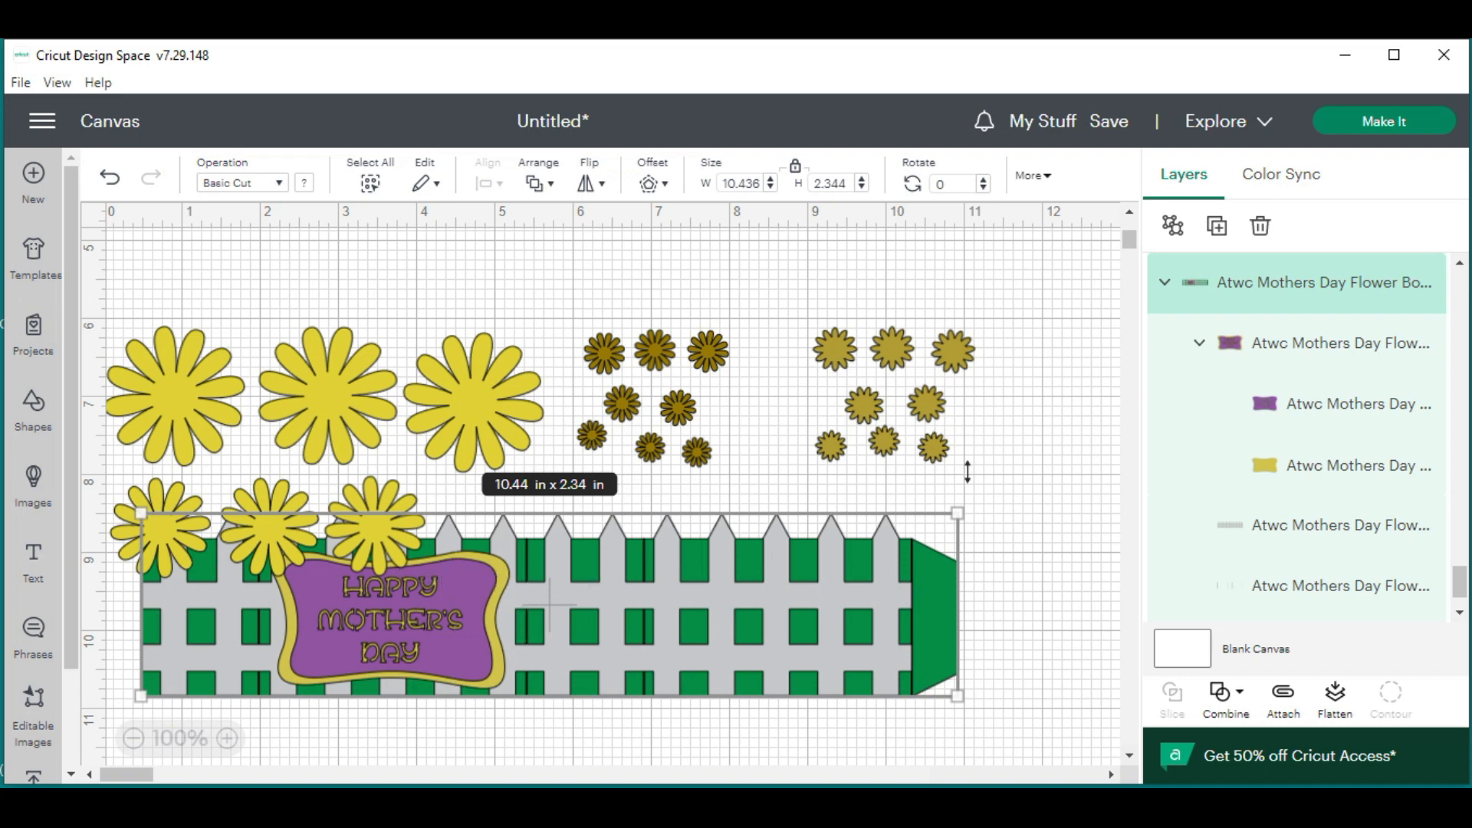
left_click(1424, 587)
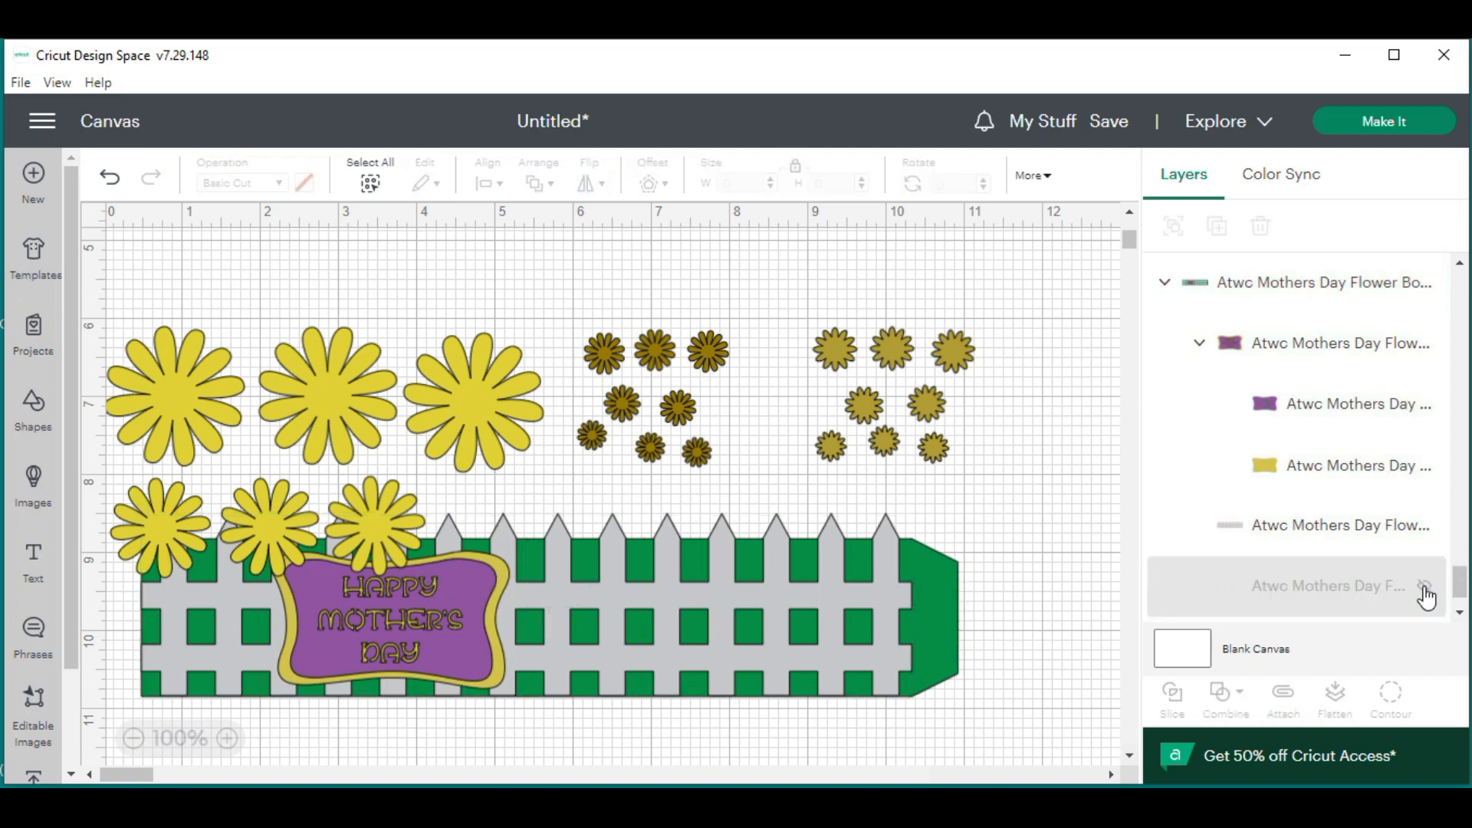
left_click(1424, 525)
left_click(1424, 405)
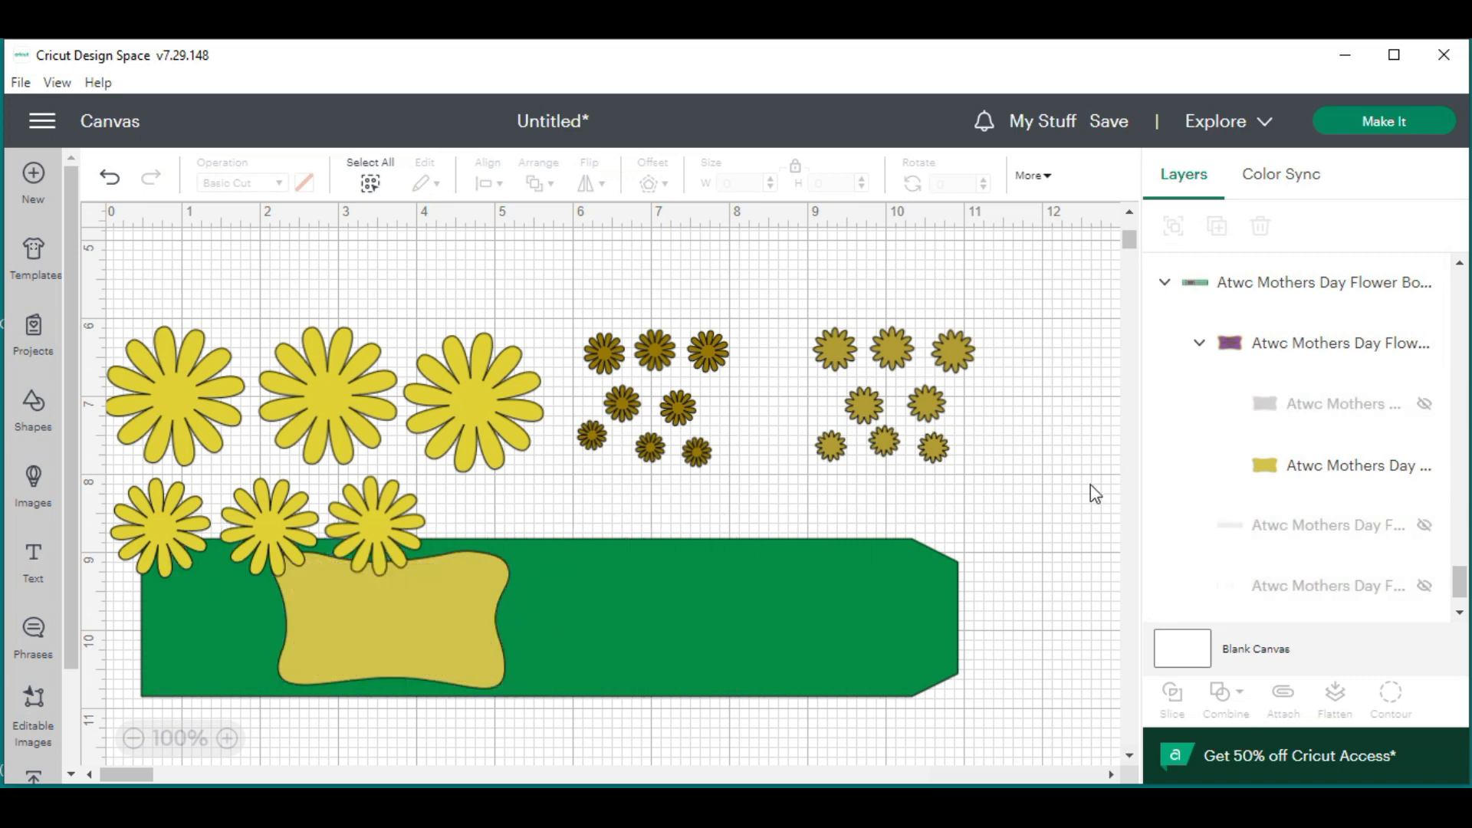
scroll(1349, 539, "down", 1)
left_click(1424, 584)
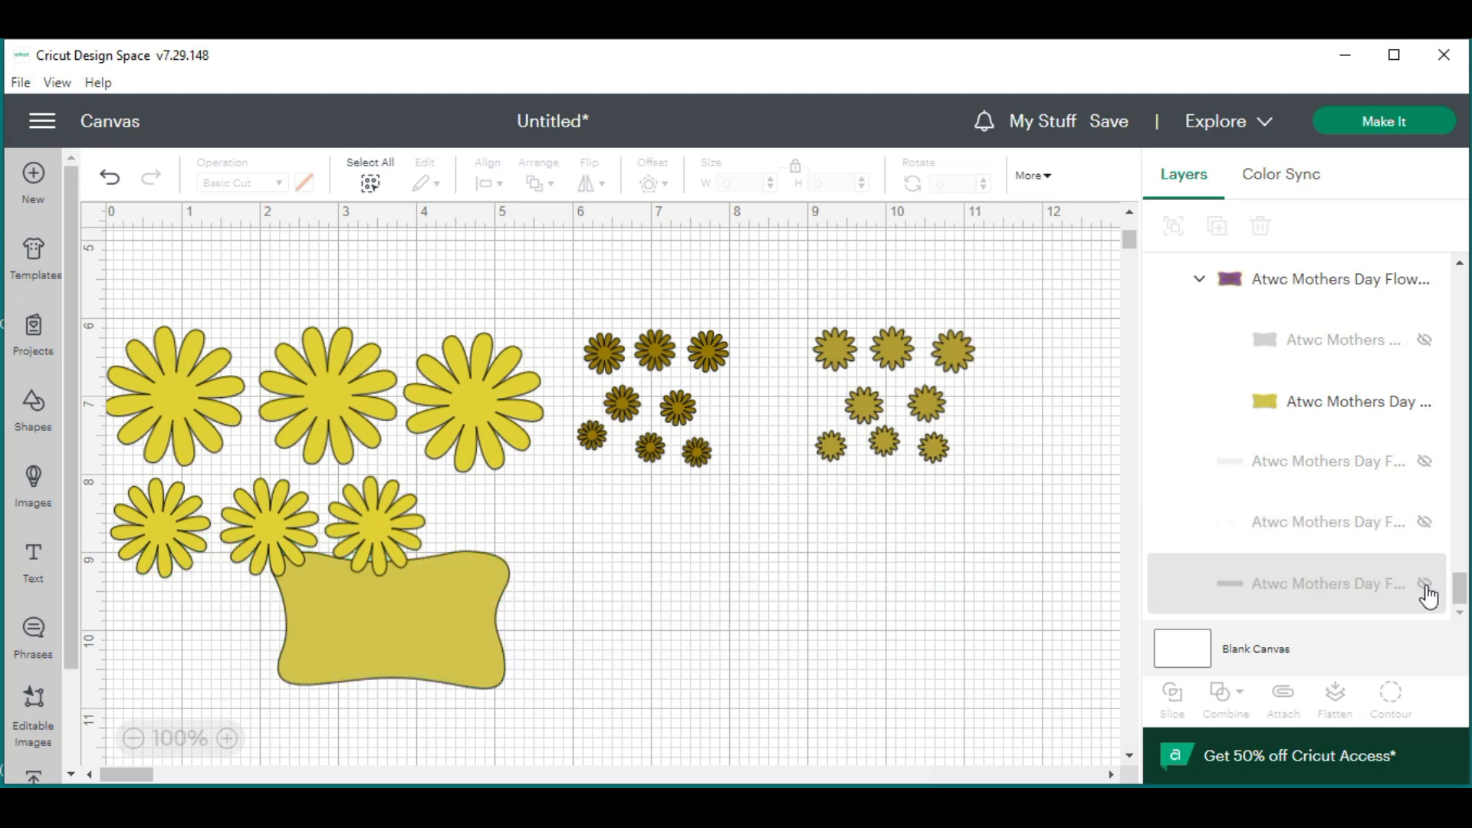
Move the yellow sign backing next to the smaller olive flowers, about 8 in across and 2 in down
left_click(437, 658)
scroll(452, 690, "up", 3)
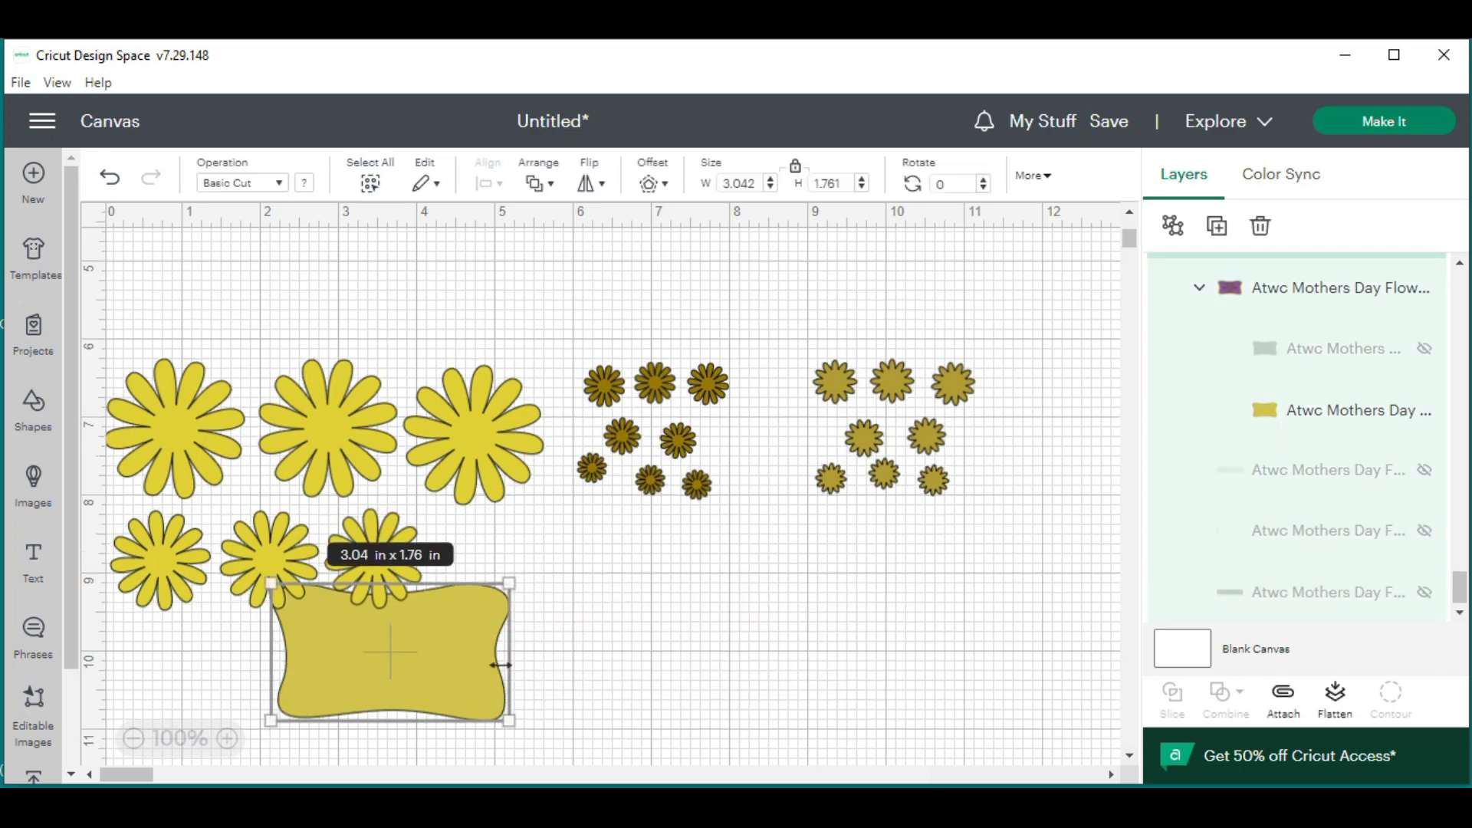
mouse_move(449, 724)
left_mouse_down()
mouse_move(786, 366)
mouse_move(730, 318)
left_mouse_up()
scroll(719, 348, "up", 6)
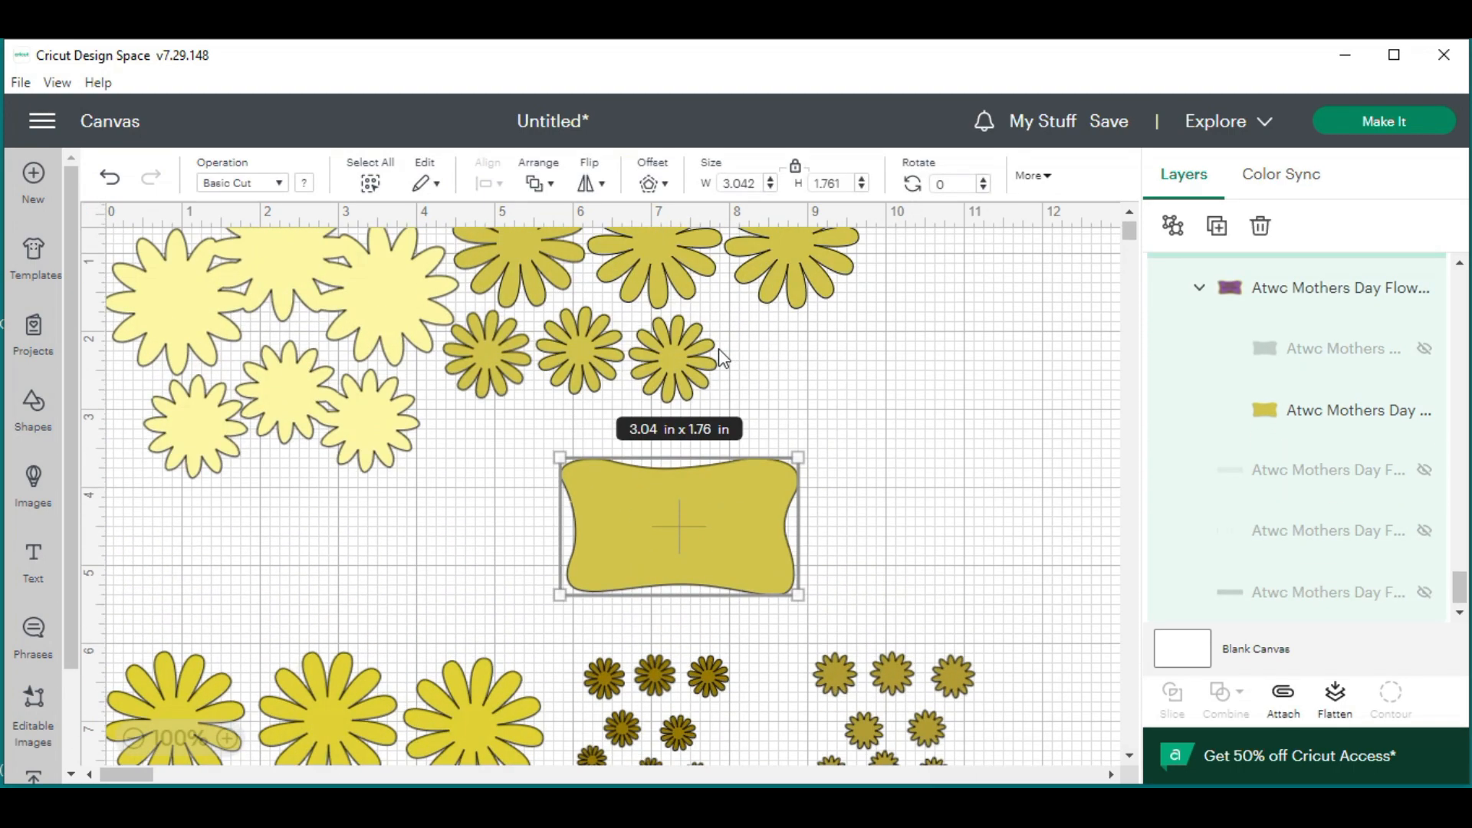
mouse_move(706, 508)
left_mouse_down()
mouse_move(805, 519)
mouse_move(871, 417)
mouse_move(864, 393)
left_mouse_up()
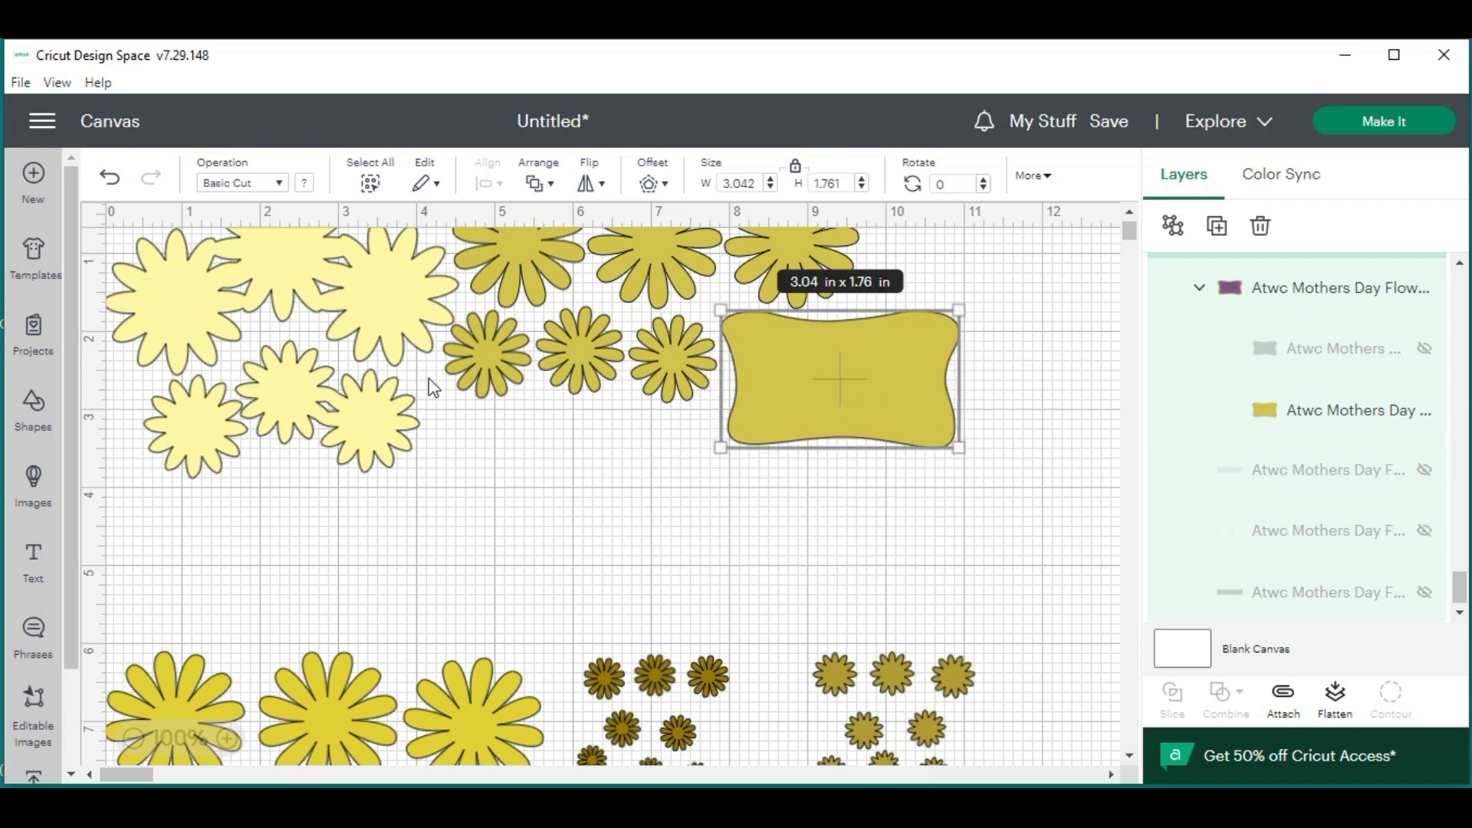
scroll(775, 483, "down", 3)
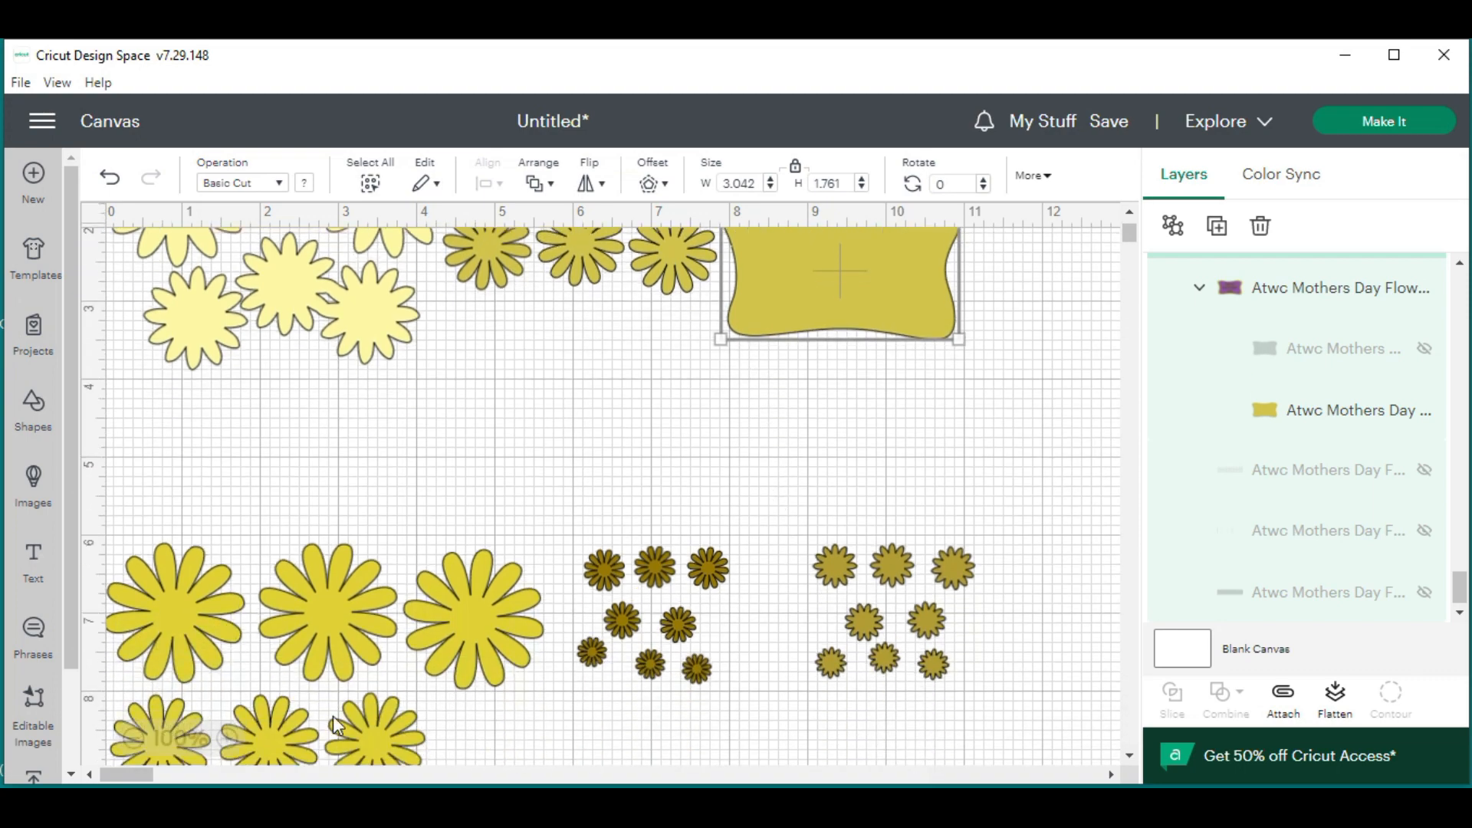
left_click(133, 738)
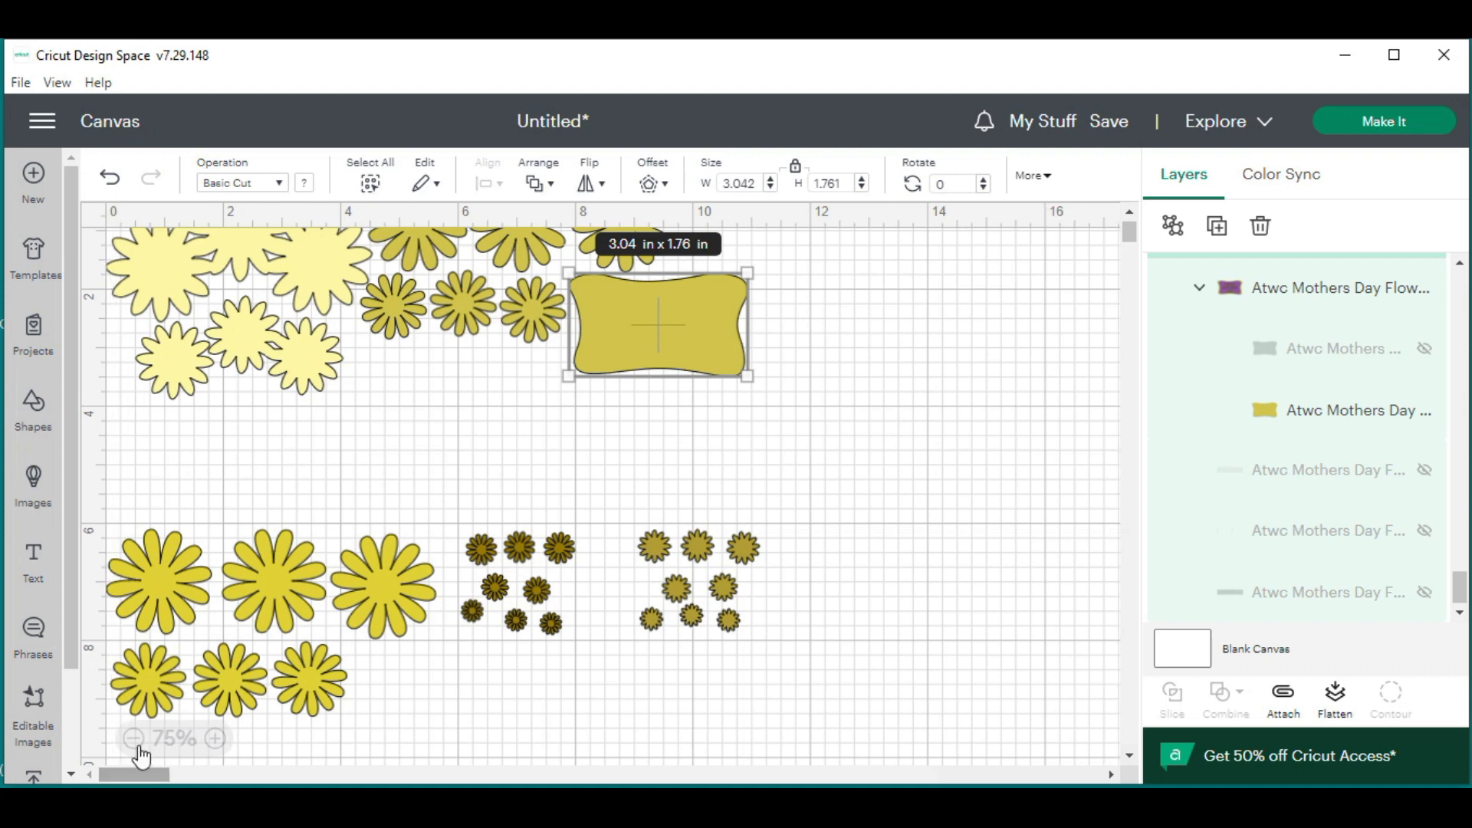
scroll(420, 550, "up", 1)
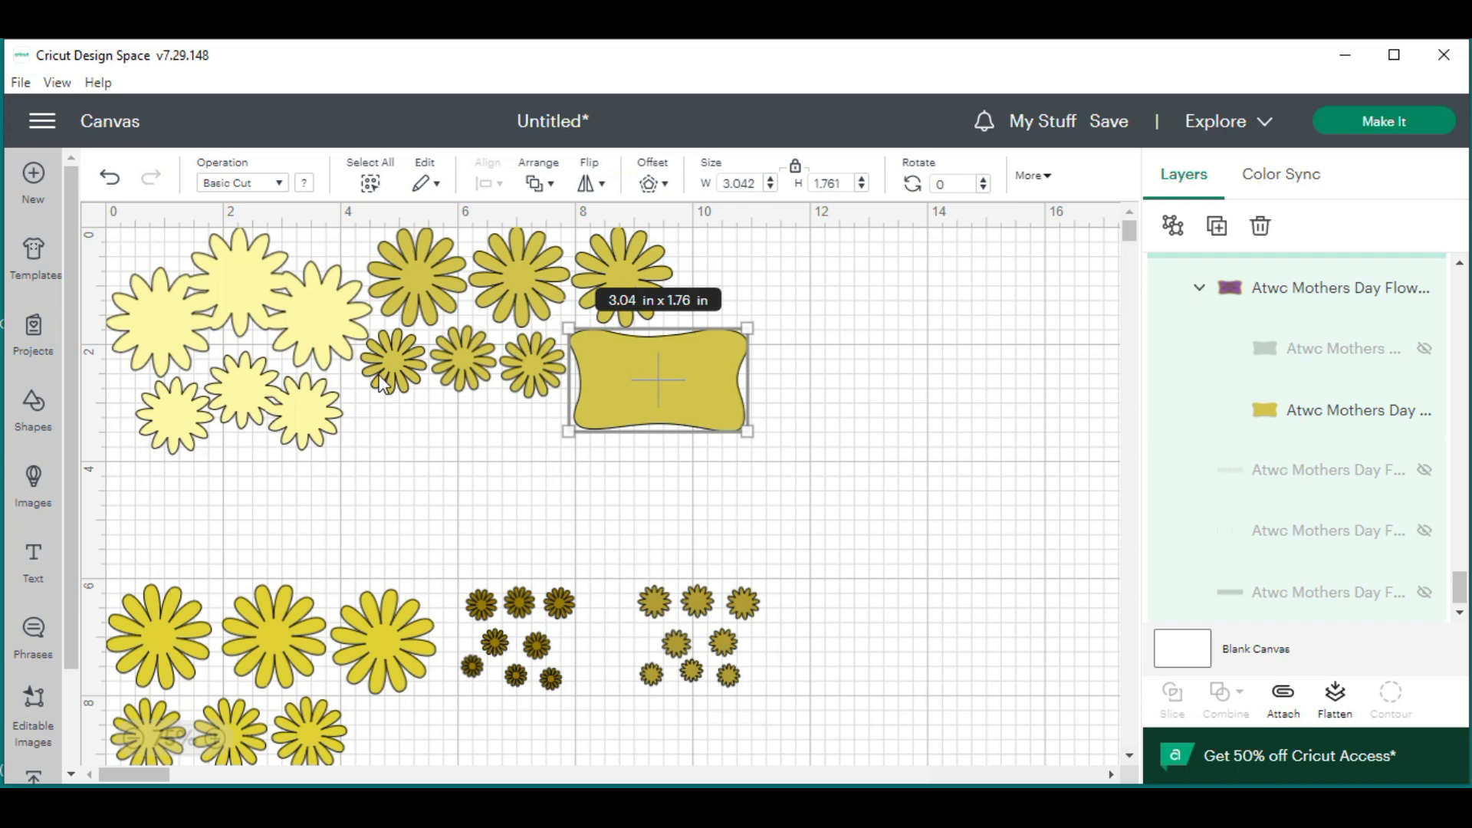
left_click(826, 751)
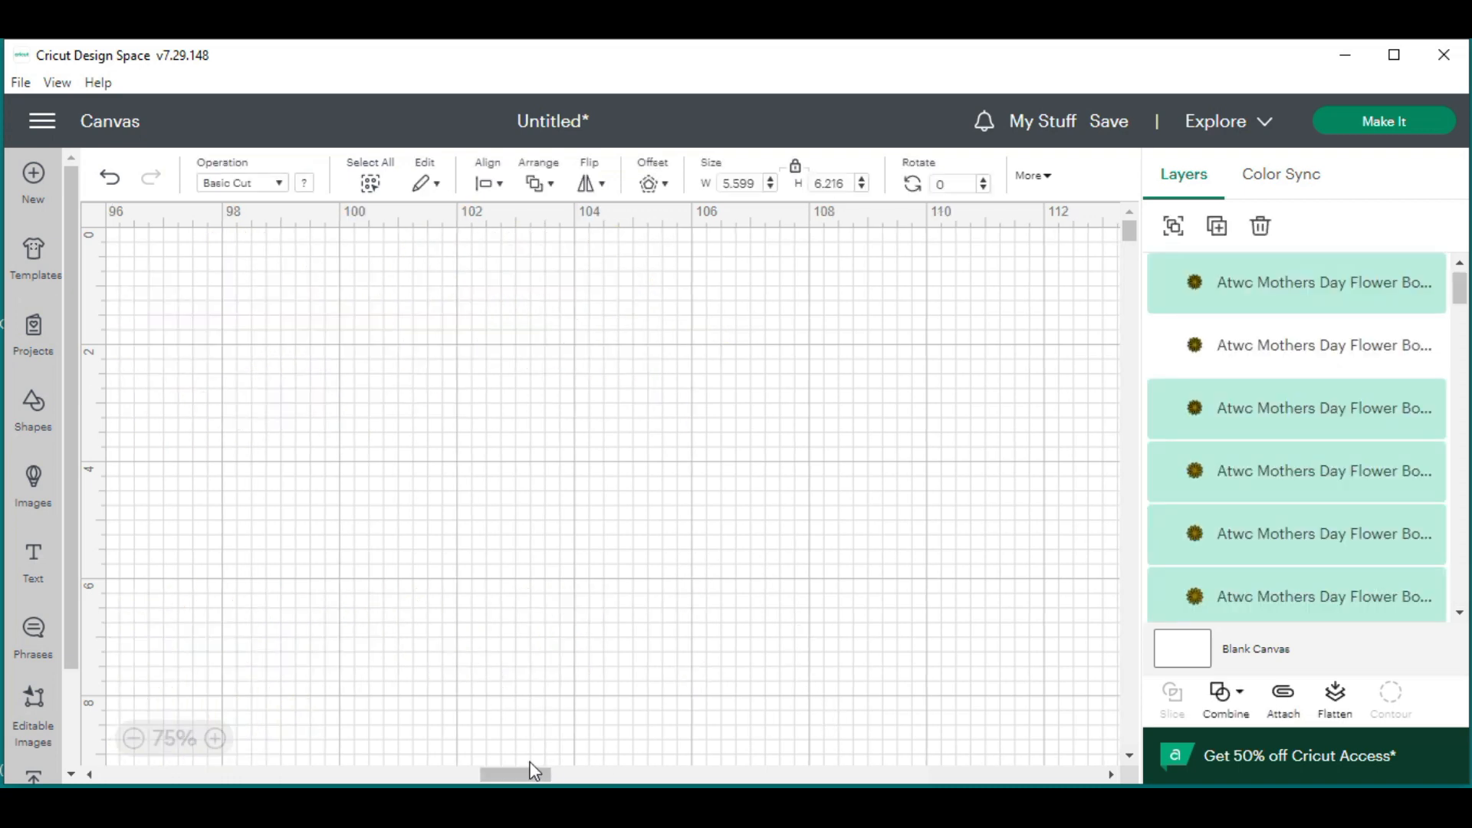
left_click_drag(489, 774, 111, 775)
left_click(780, 736)
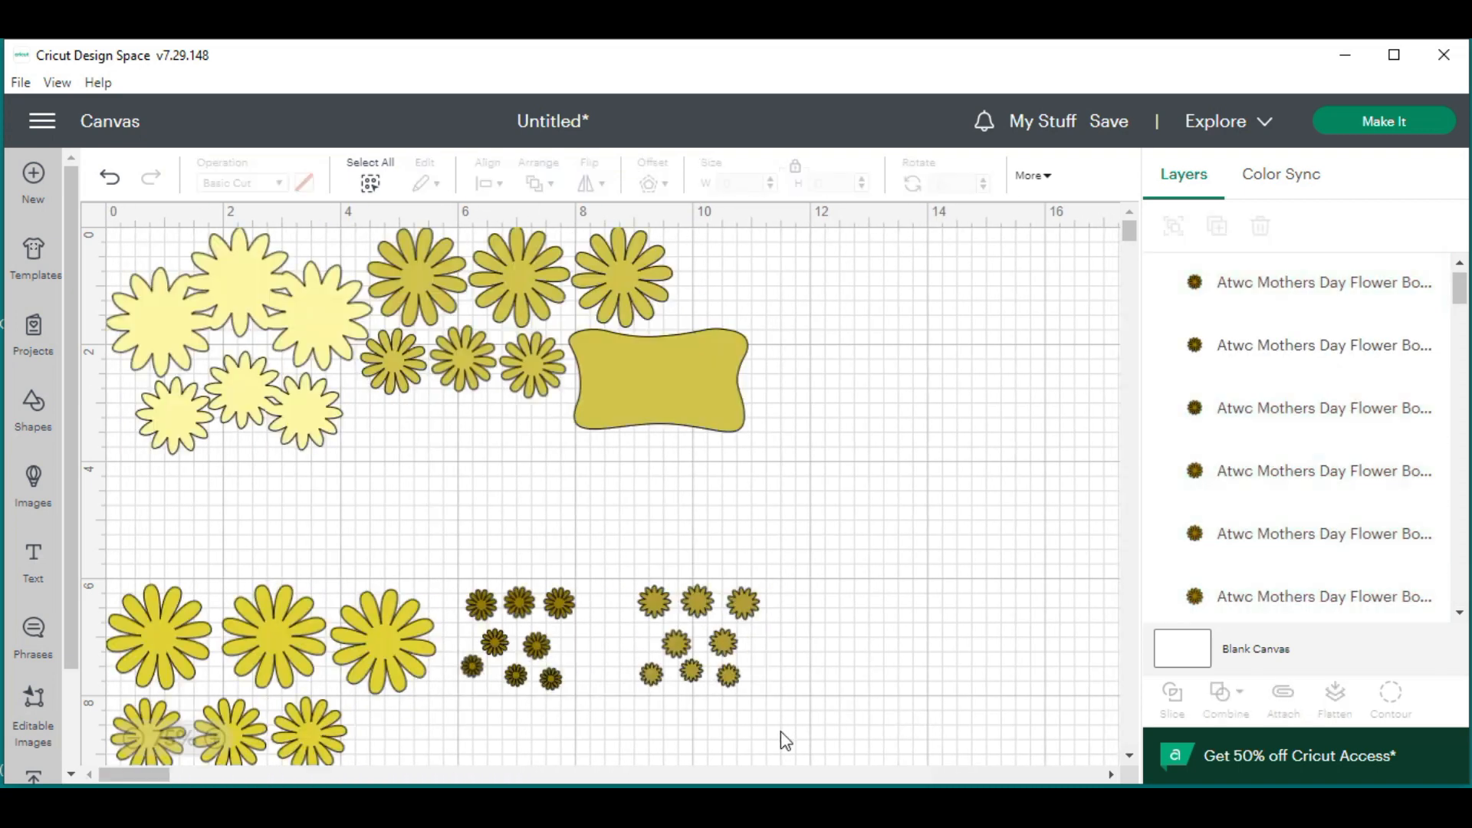
Select all the visible flowers together with the yellow sign backing and attach them
left_click_drag(826, 742, 83, 227)
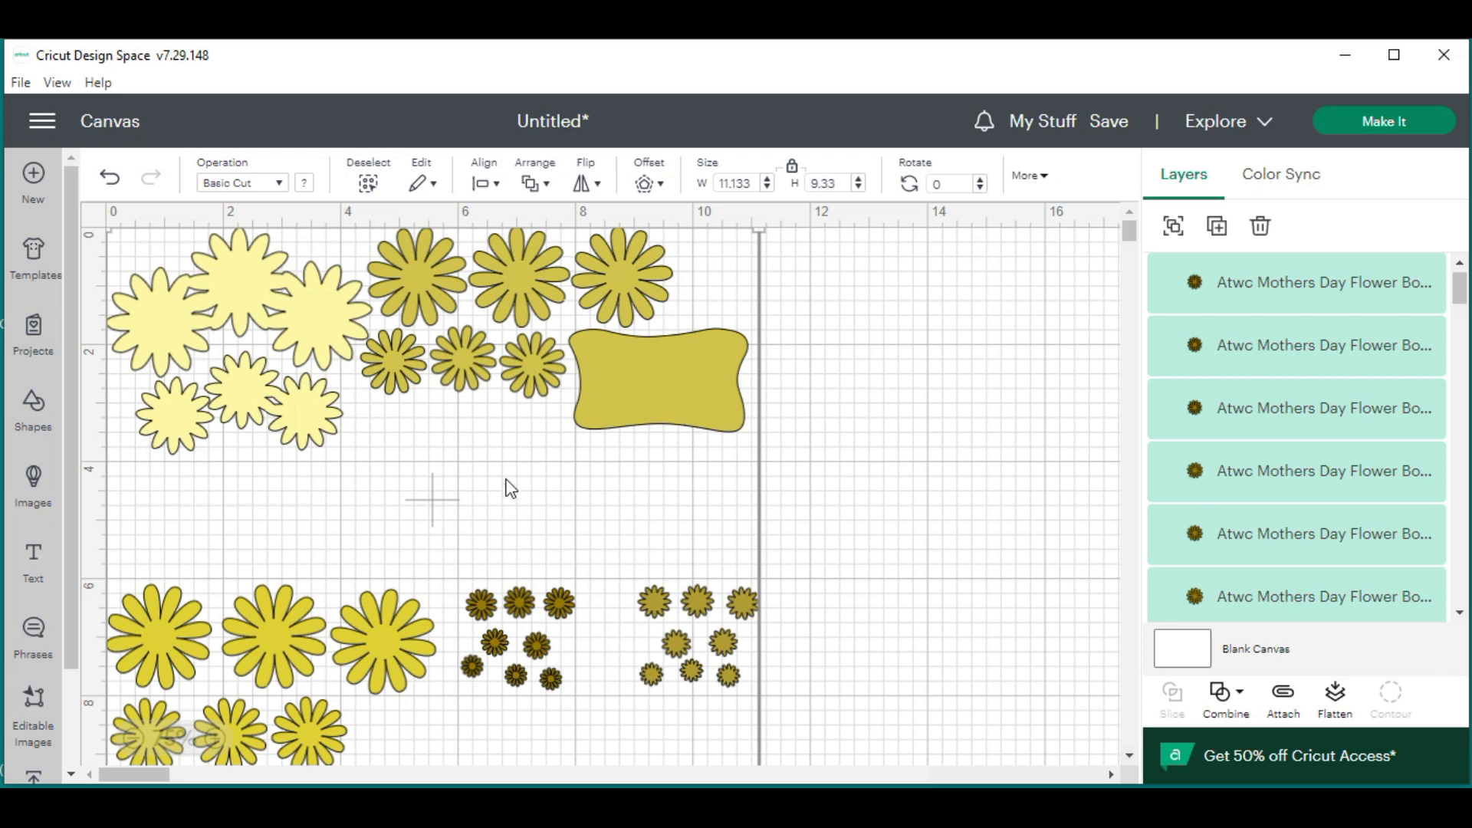
right_click(503, 276)
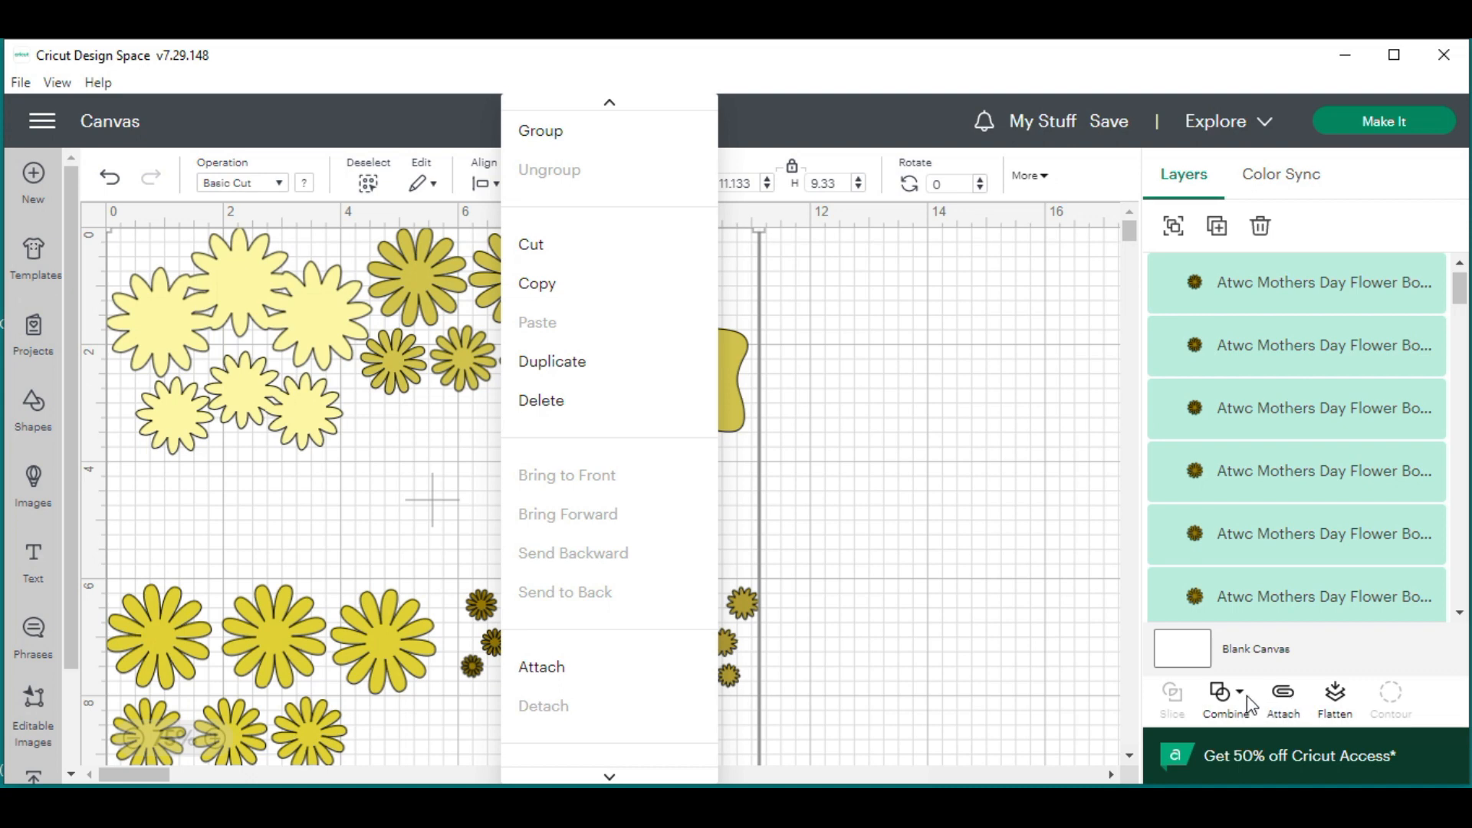
left_click(536, 674)
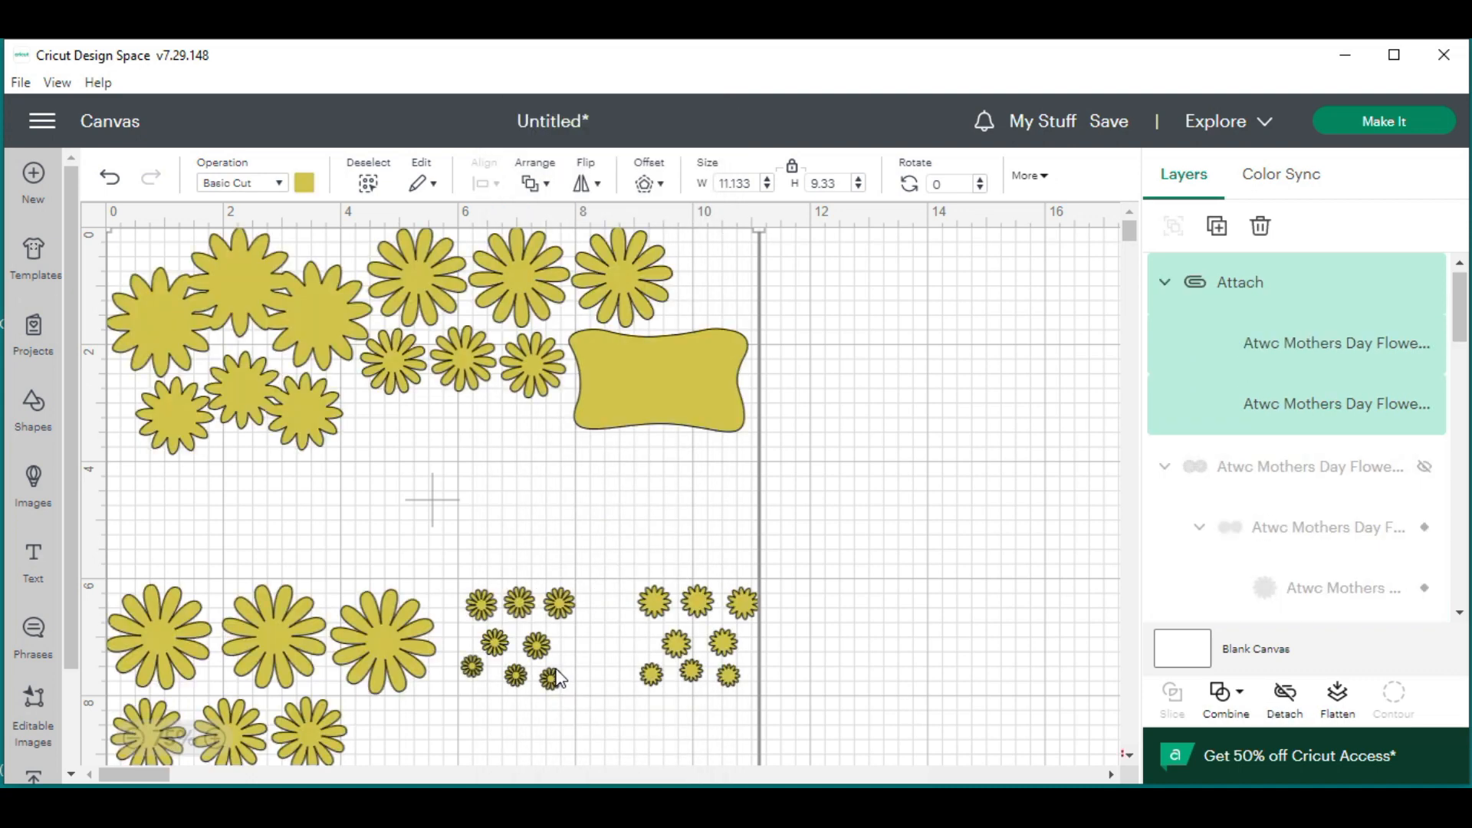
Prepare the project for cutting and inspect how the attached pieces fit on the 12 in x 12 in mat
left_click(1398, 123)
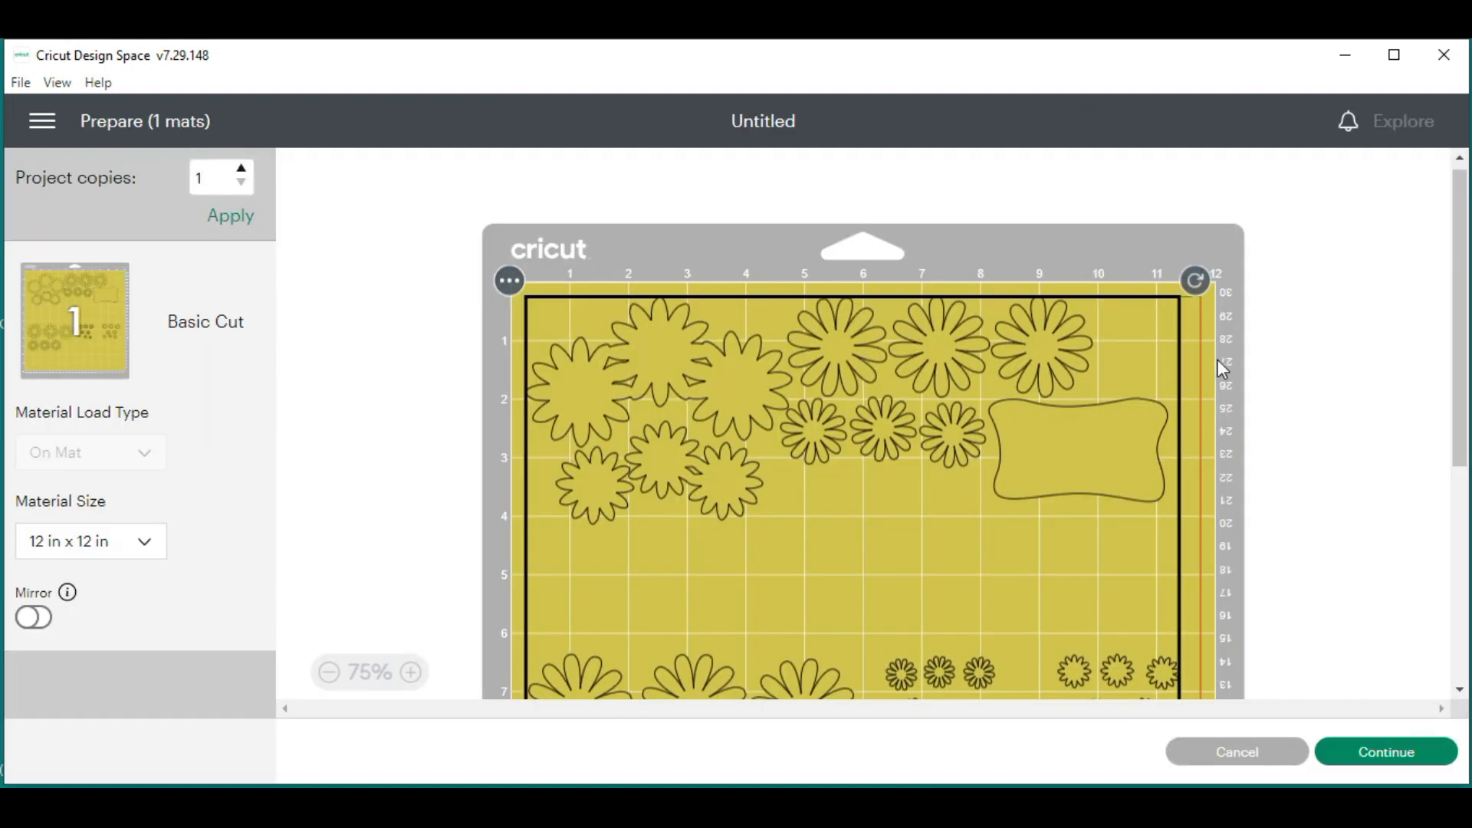
scroll(1130, 360, "down", 3)
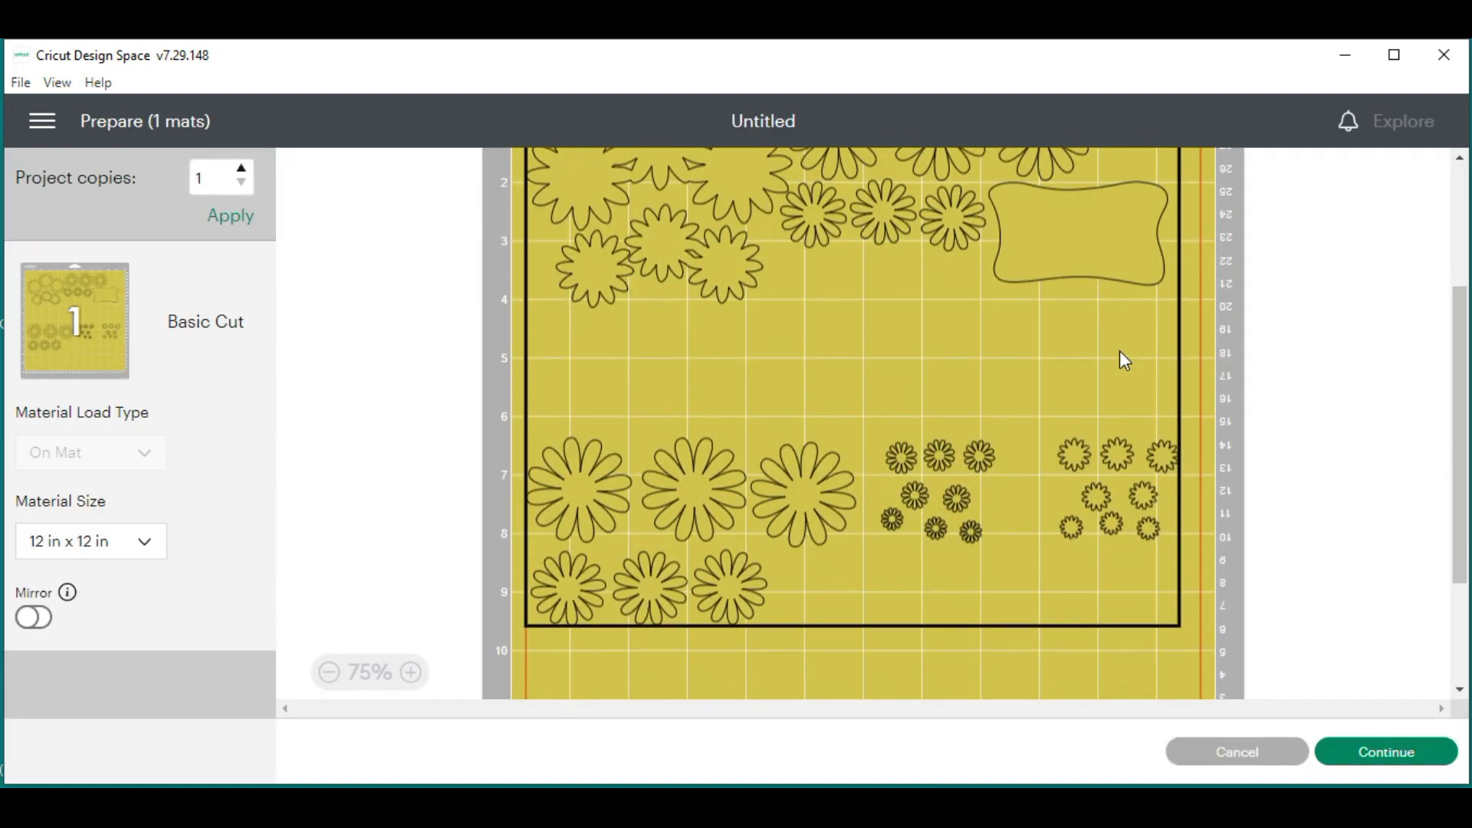
scroll(1119, 352, "down", 2)
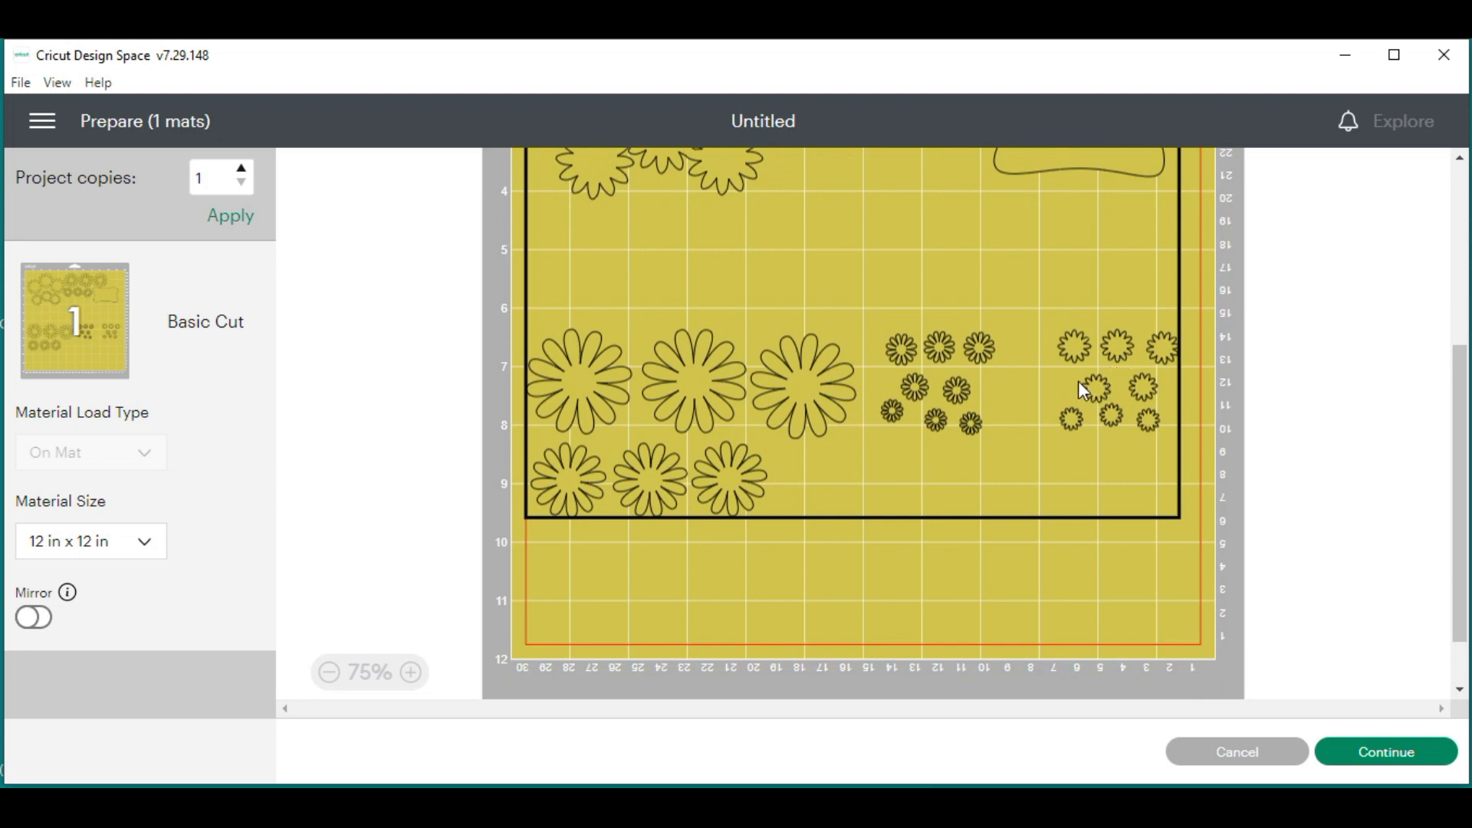
Review the attached yellow pieces on the 12 in x 12 in mat, proceed to the machine cutting stage, and exit to the canvas
scroll(1078, 380, "up", 2)
scroll(1078, 379, "up", 2)
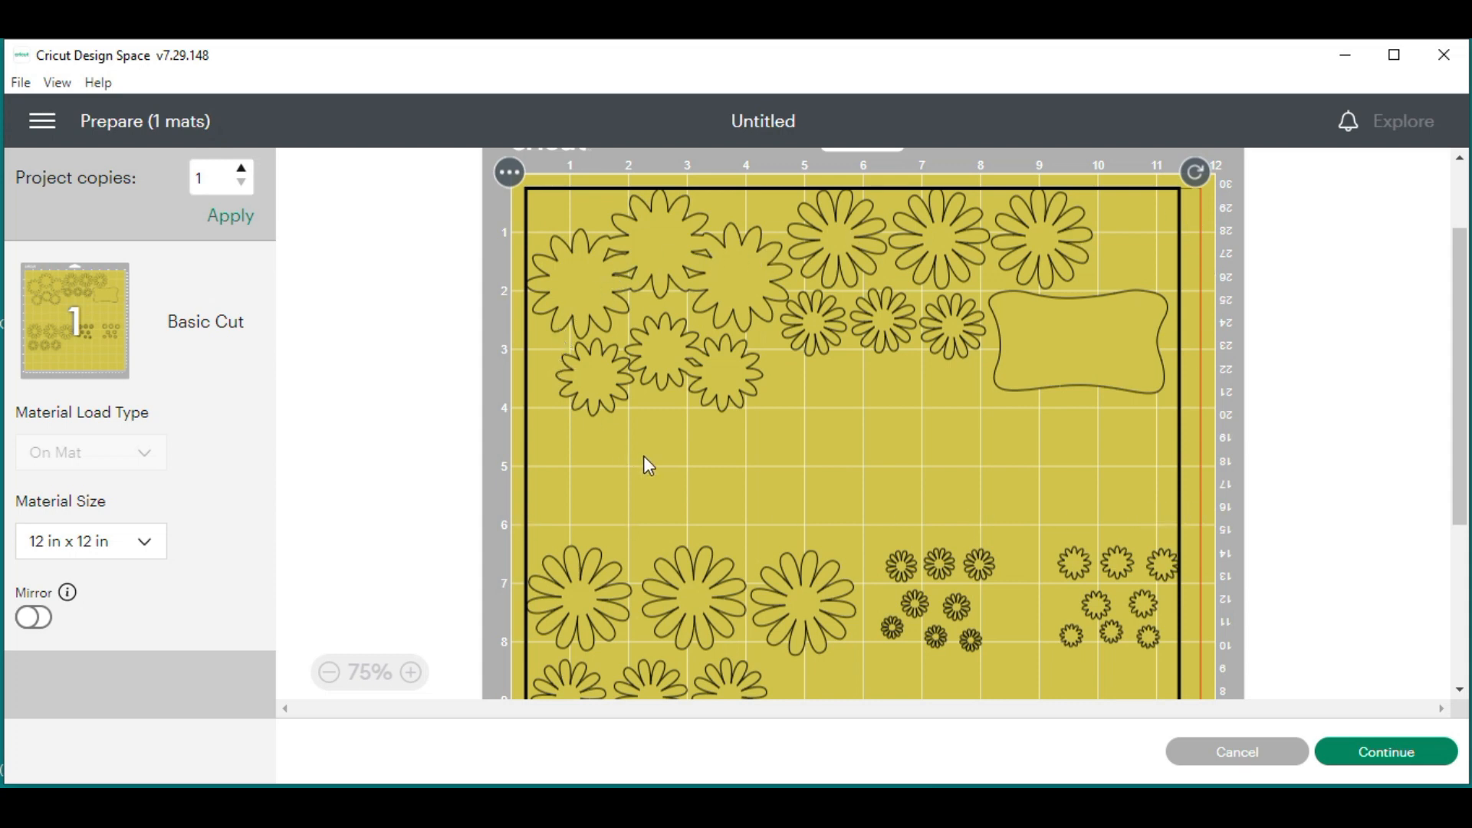
scroll(689, 550, "down", 2)
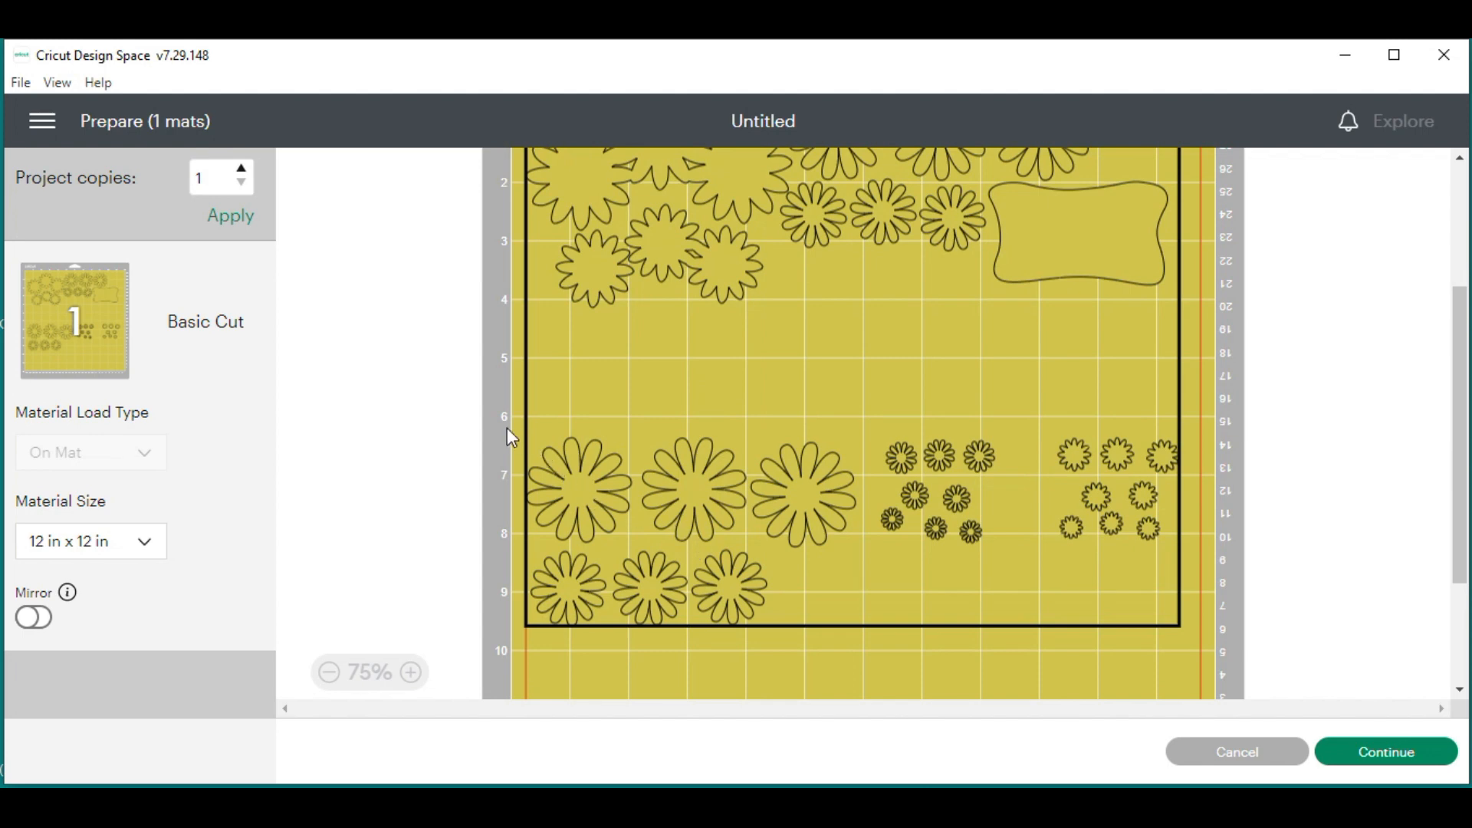
scroll(515, 420, "down", 2)
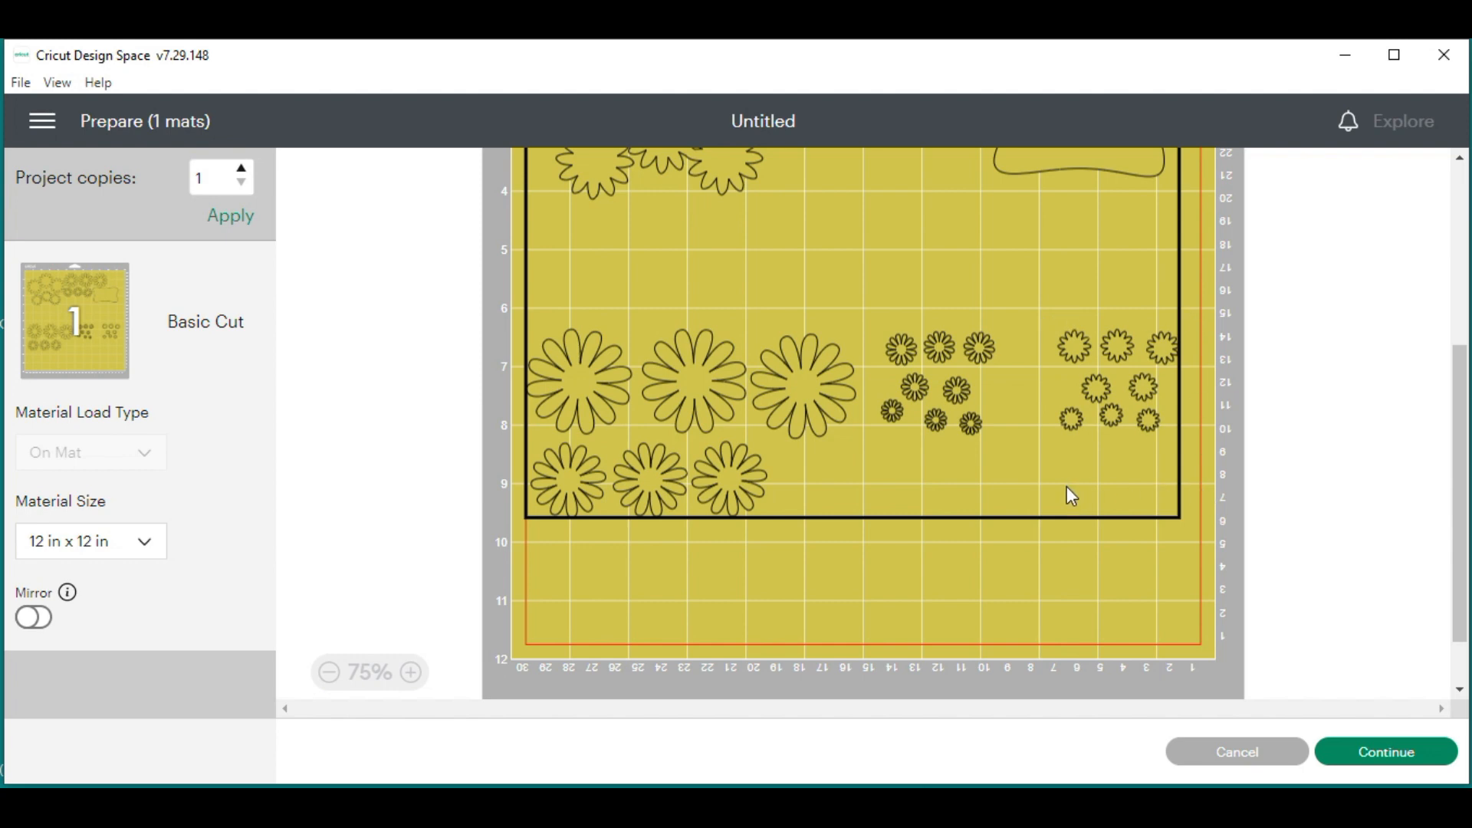
scroll(1065, 468, "up", 3)
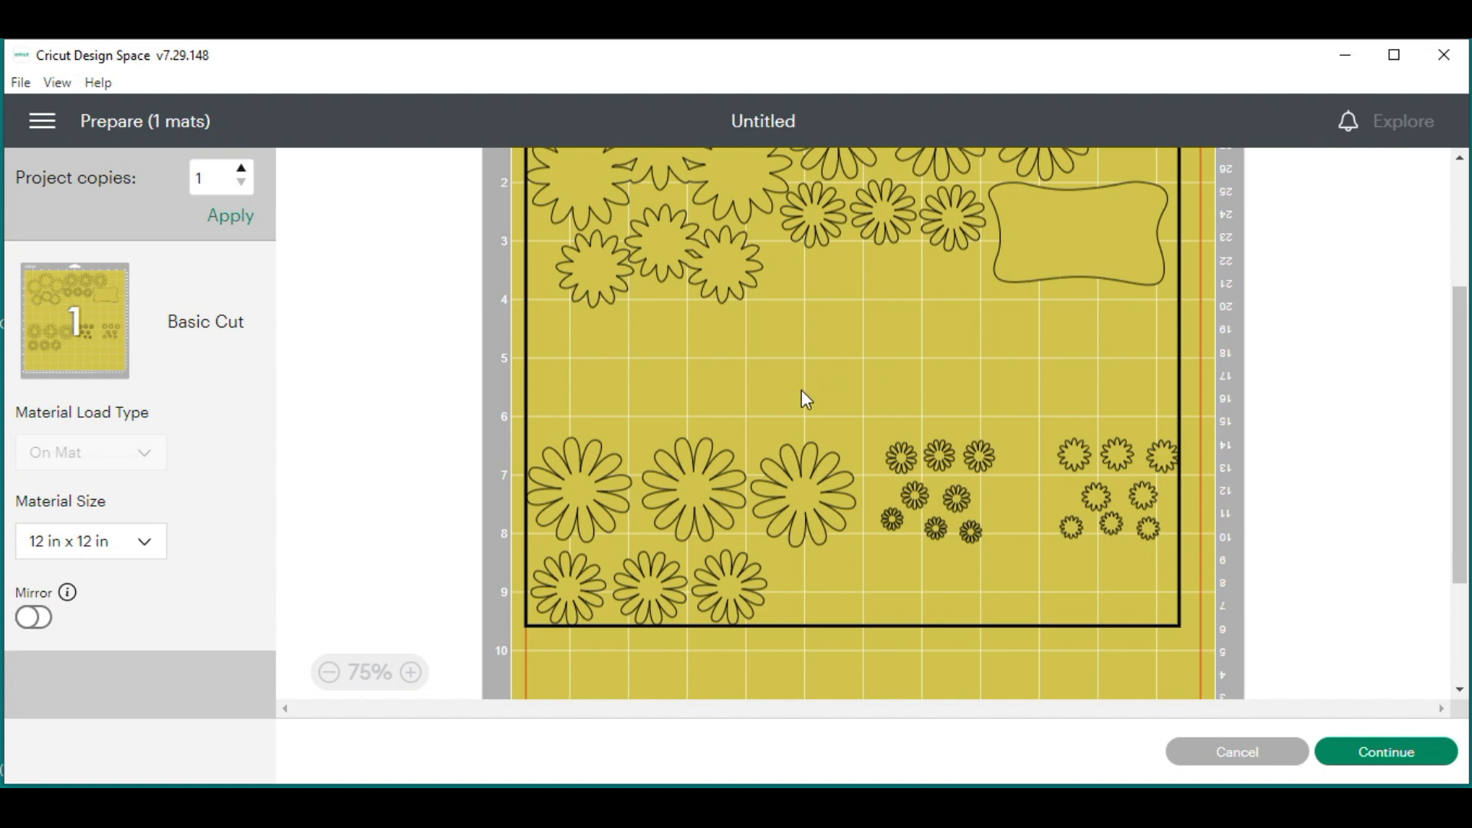
left_click(1357, 771)
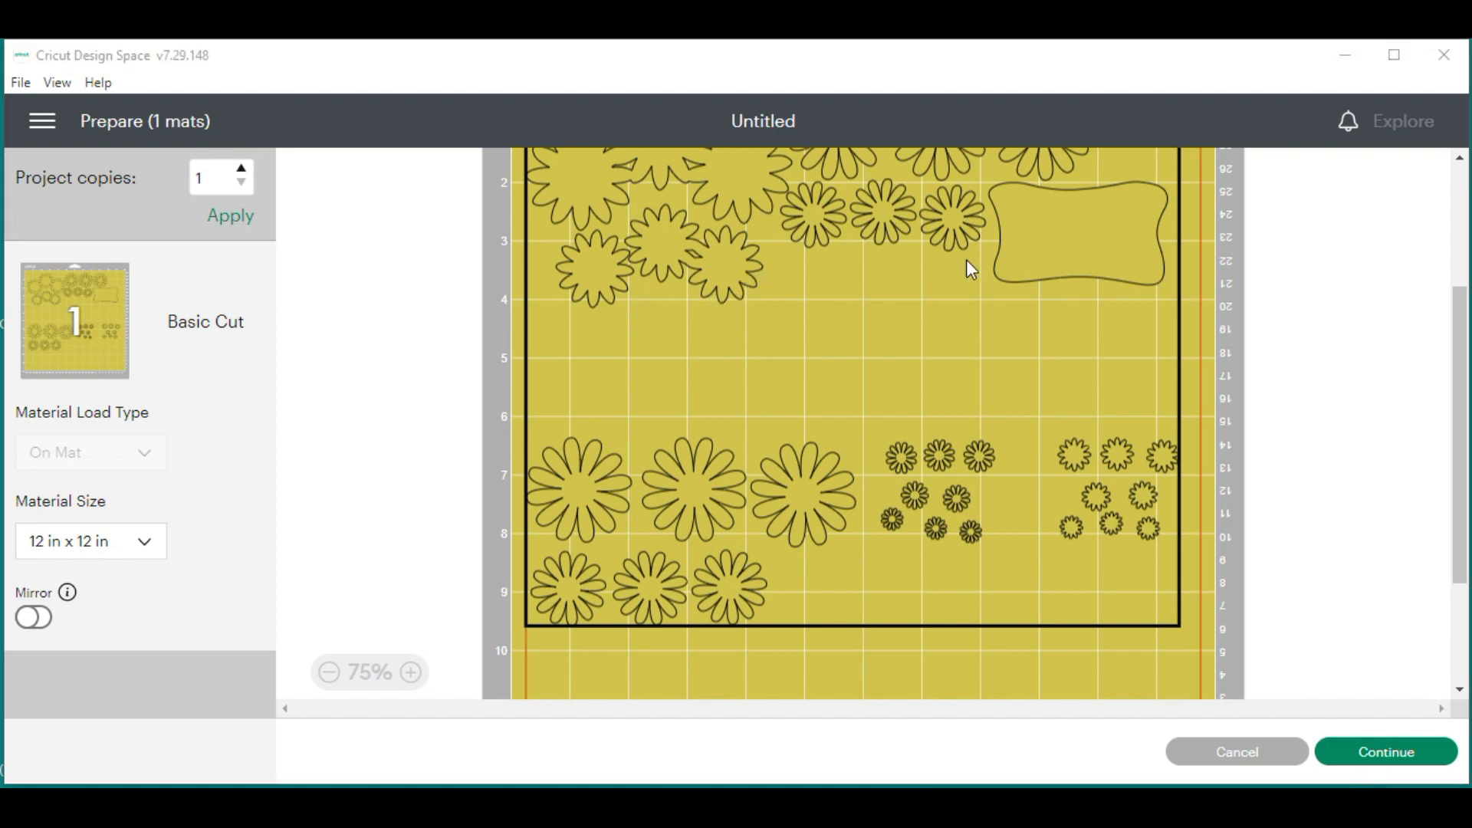
left_click(1363, 749)
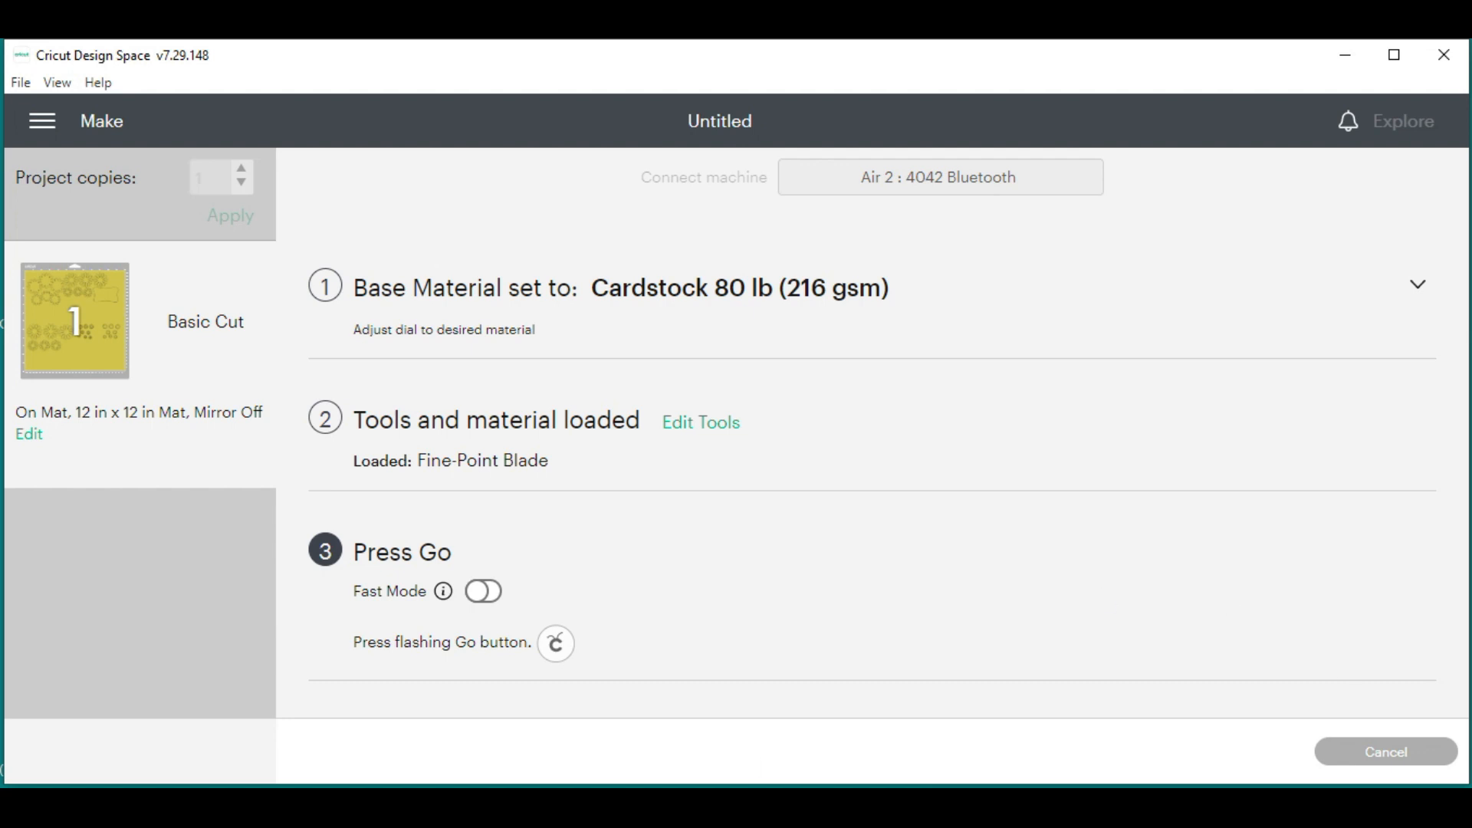
left_click(1361, 759)
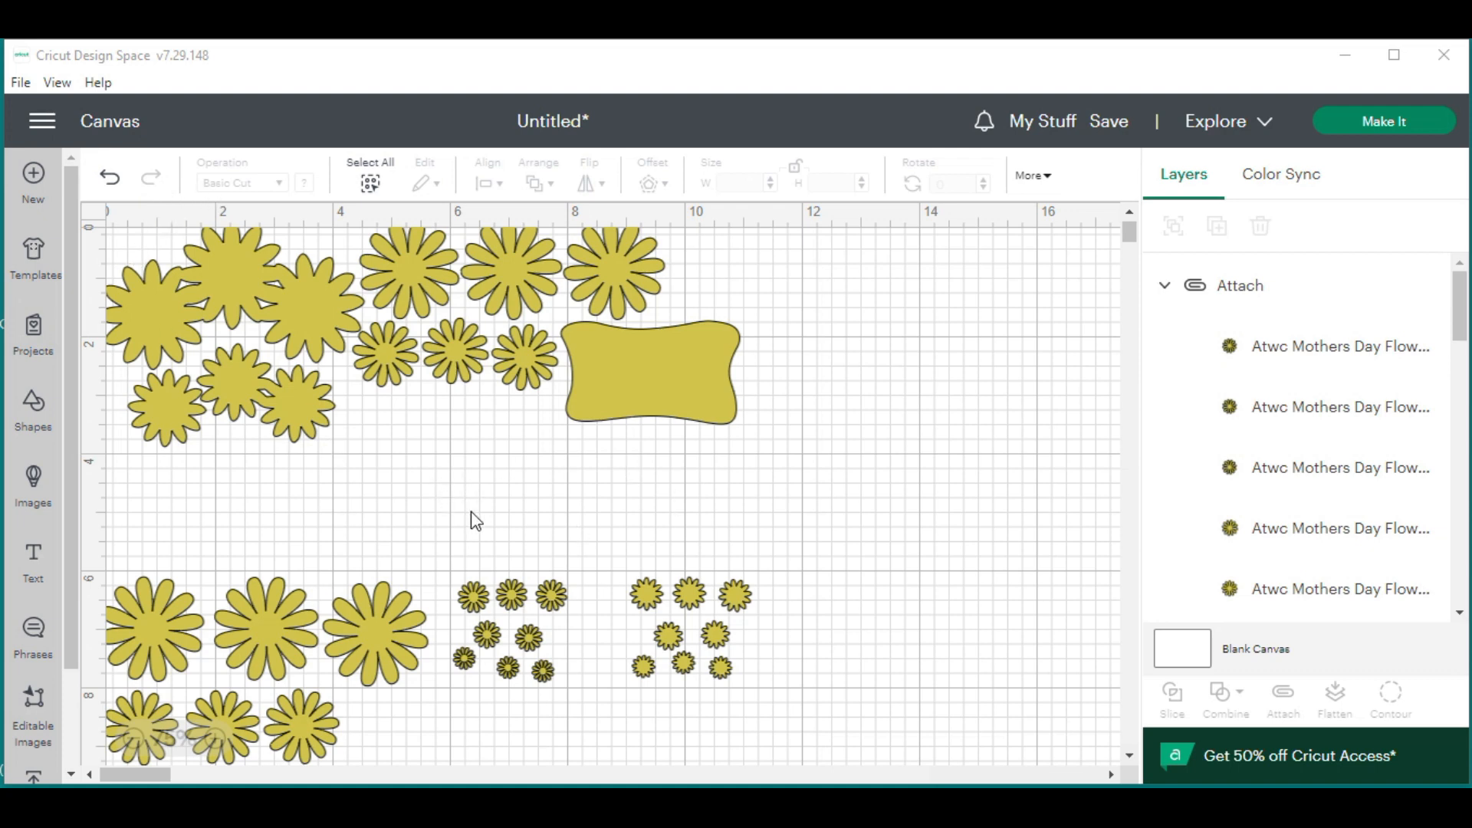
Undo the attachment of the yellow pieces and delete all the visible flowers, keeping only the yellow sign backing
left_click(111, 181)
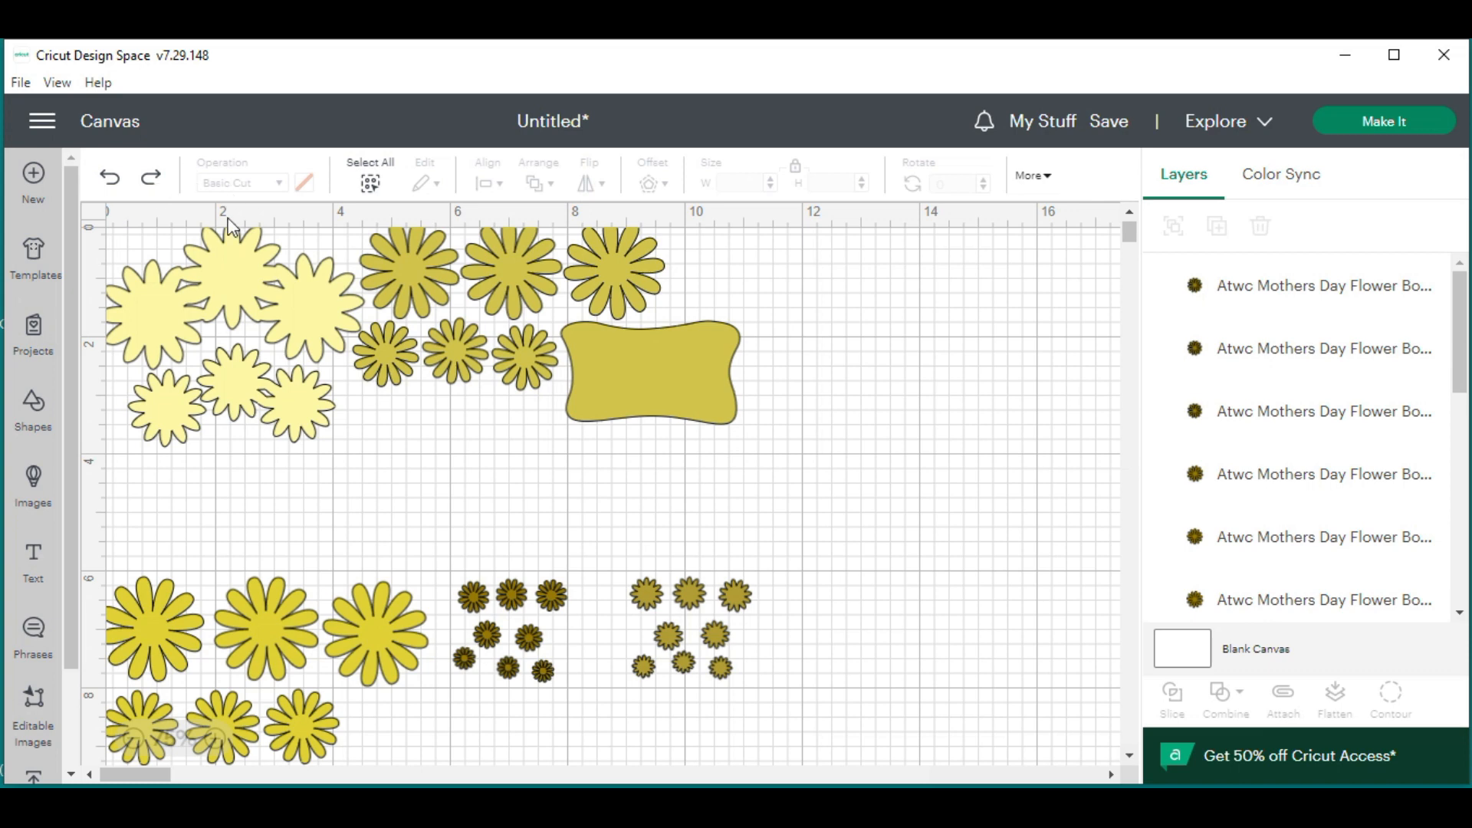
left_click_drag(830, 734, 144, 555)
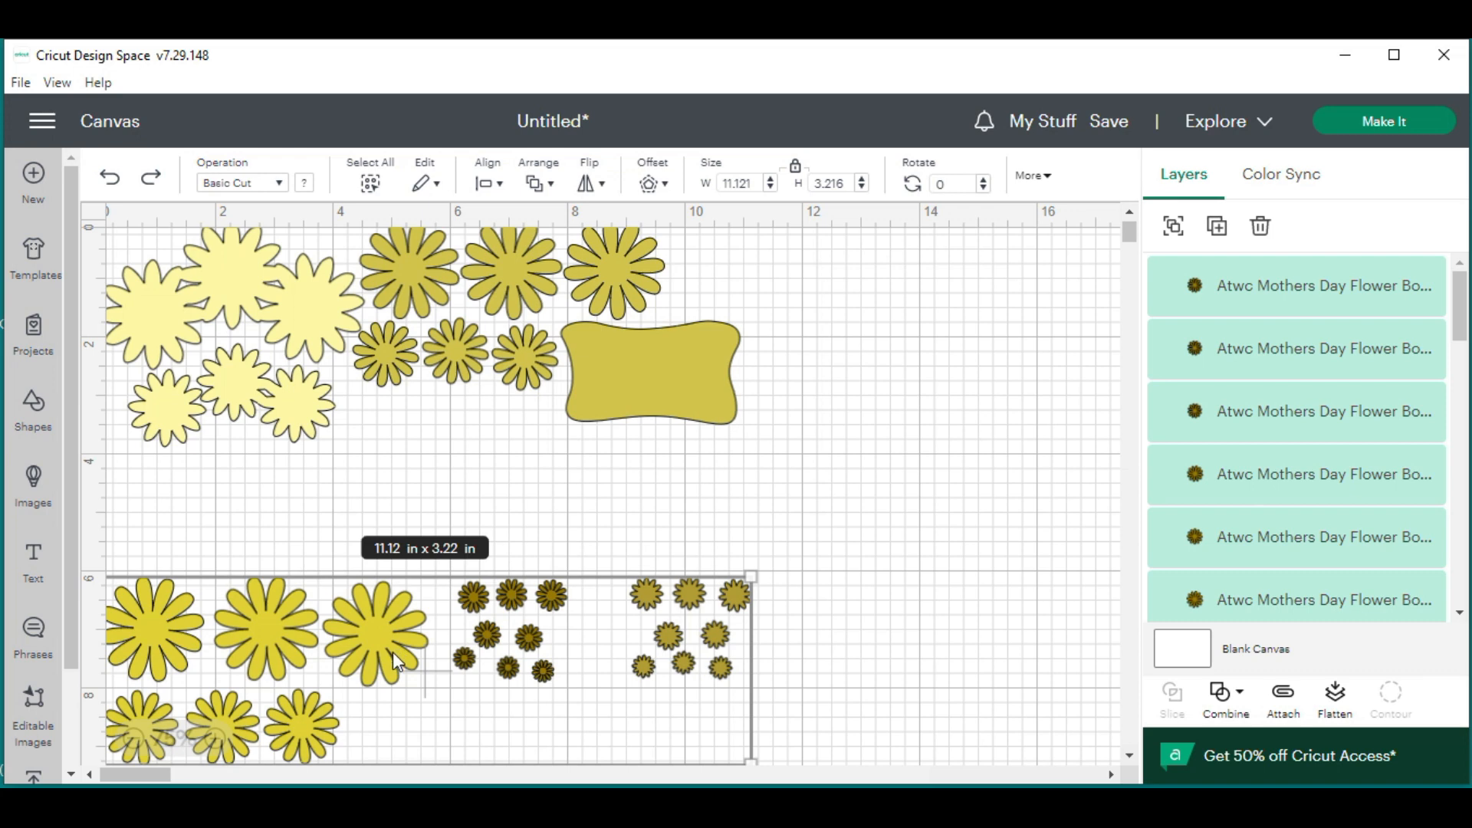
key("Delete")
left_click_drag(510, 466, 145, 250)
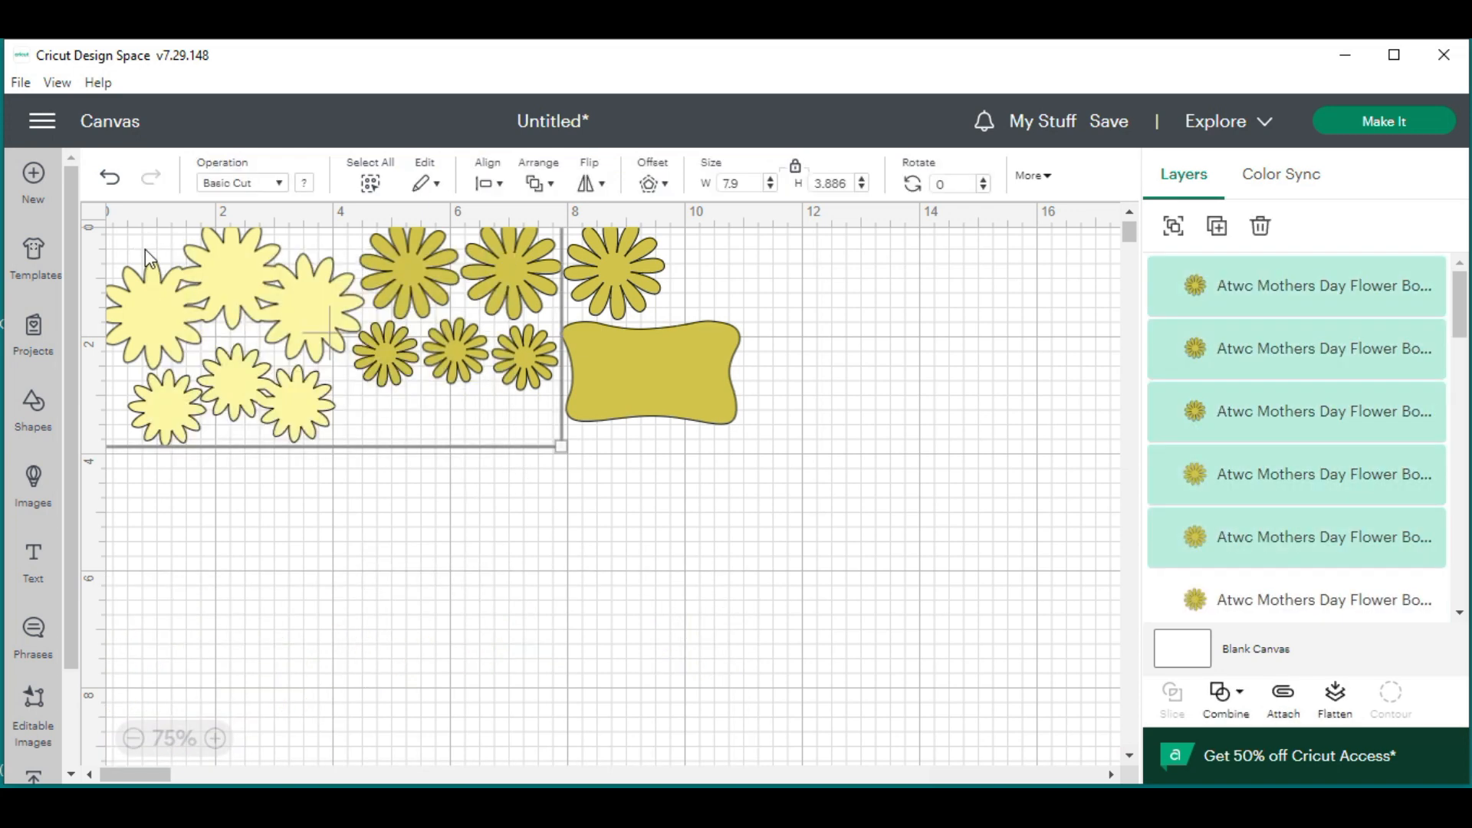
key("Delete")
left_click(591, 263)
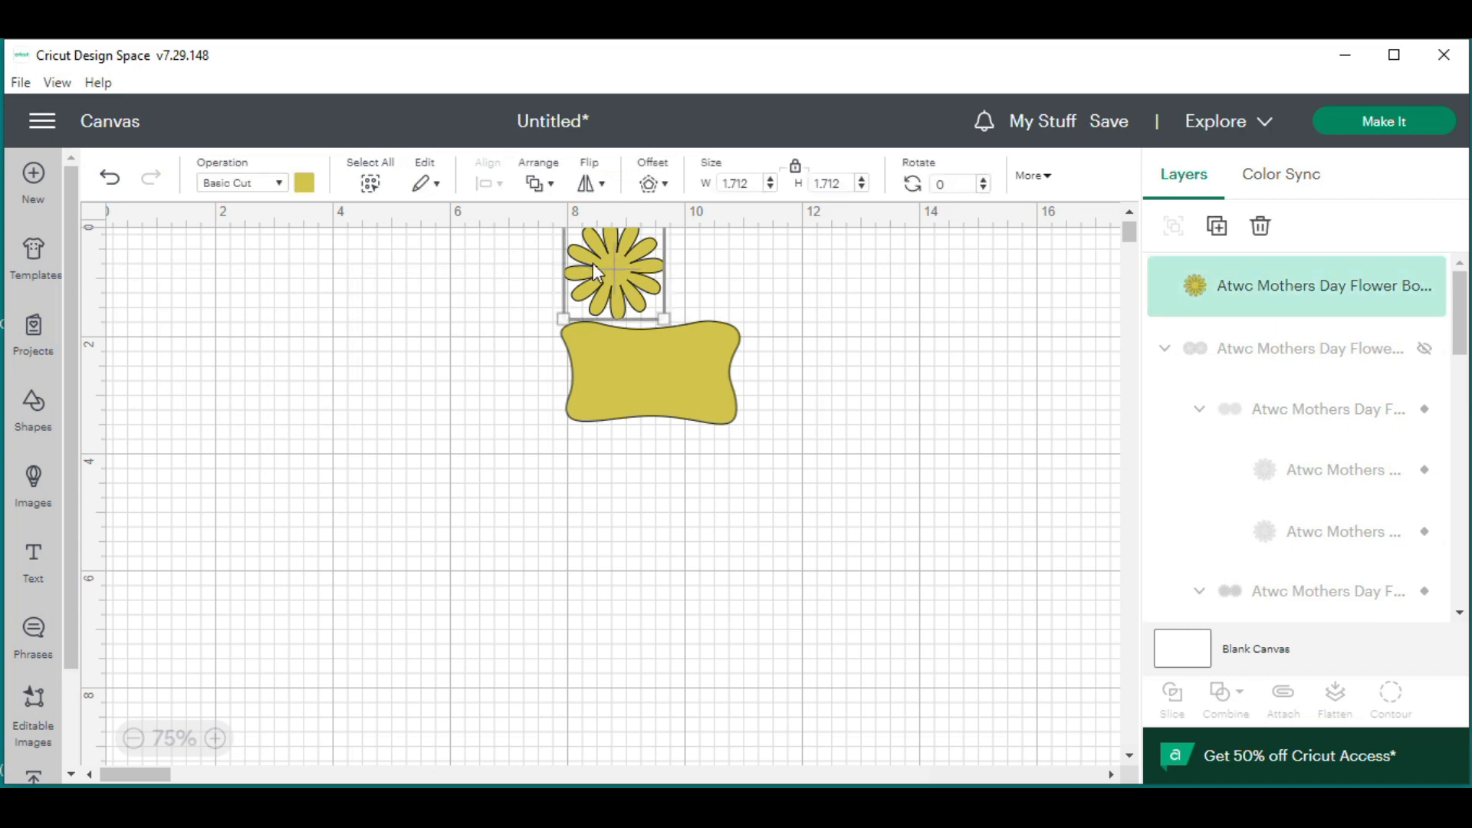
key("Delete")
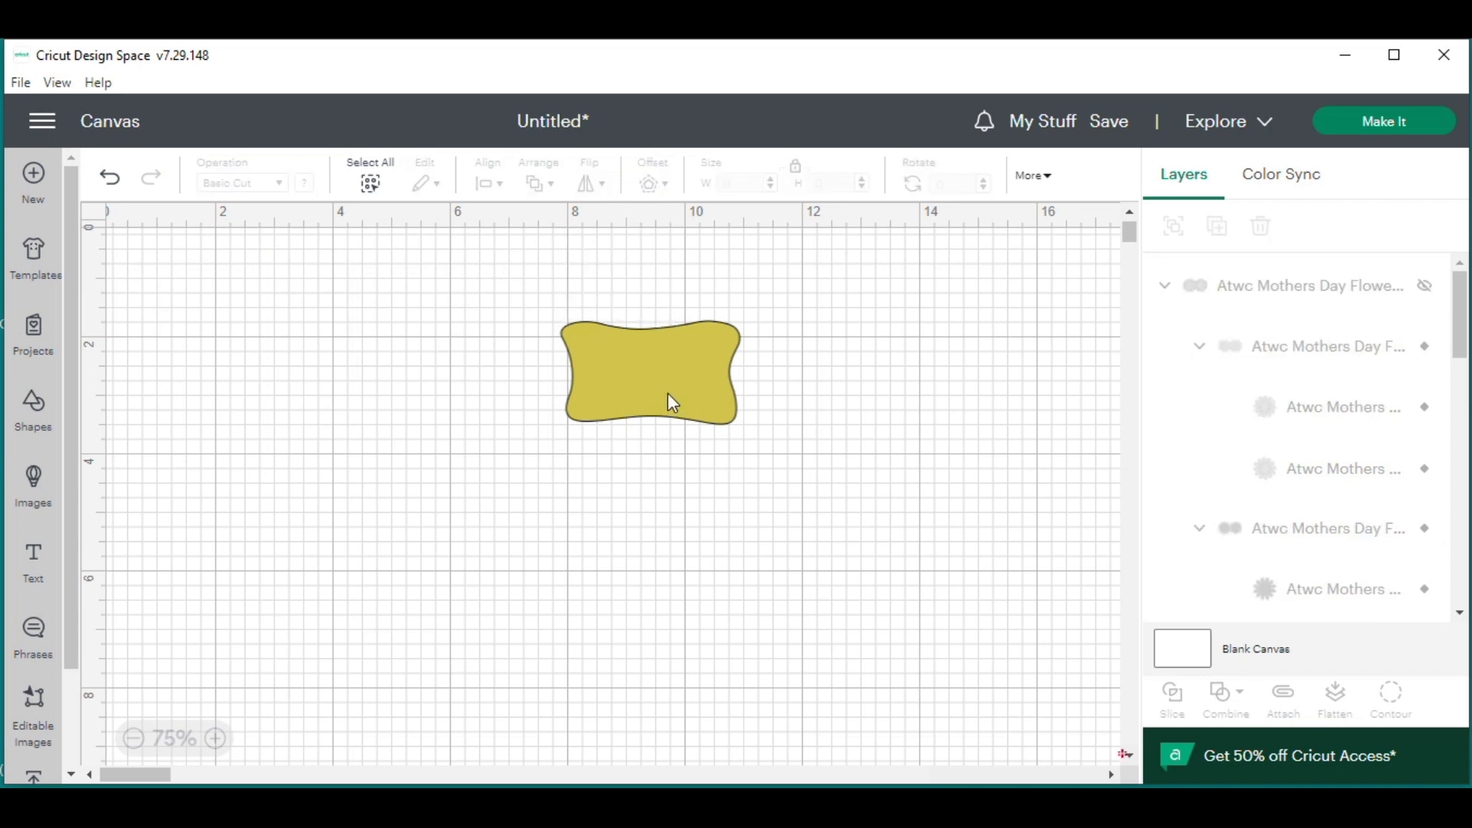
Ungroup the fence group containing the yellow sign backing and delete only the yellow backing layer
left_click(668, 395)
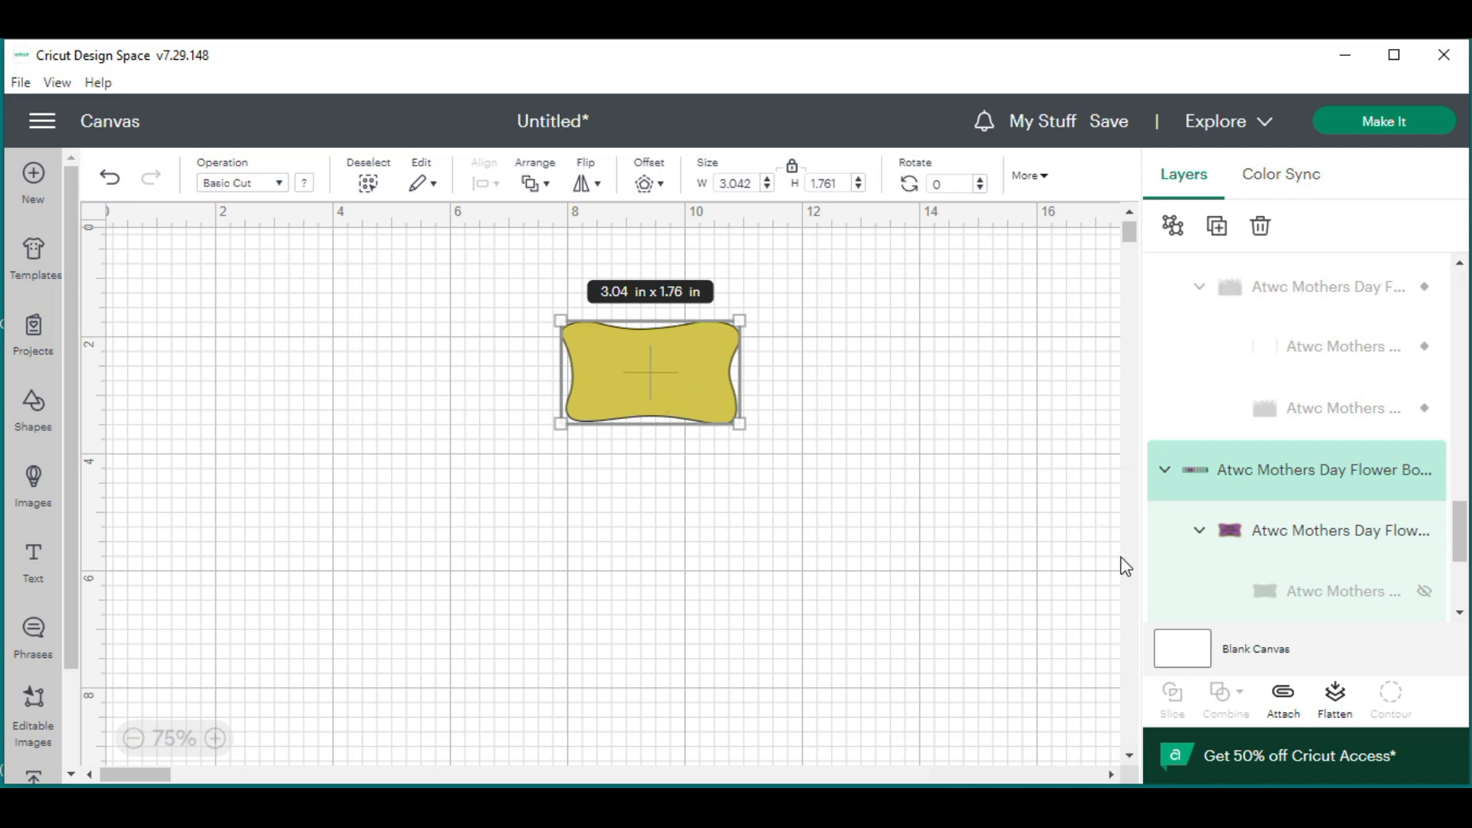
scroll(1426, 529, "down", 3)
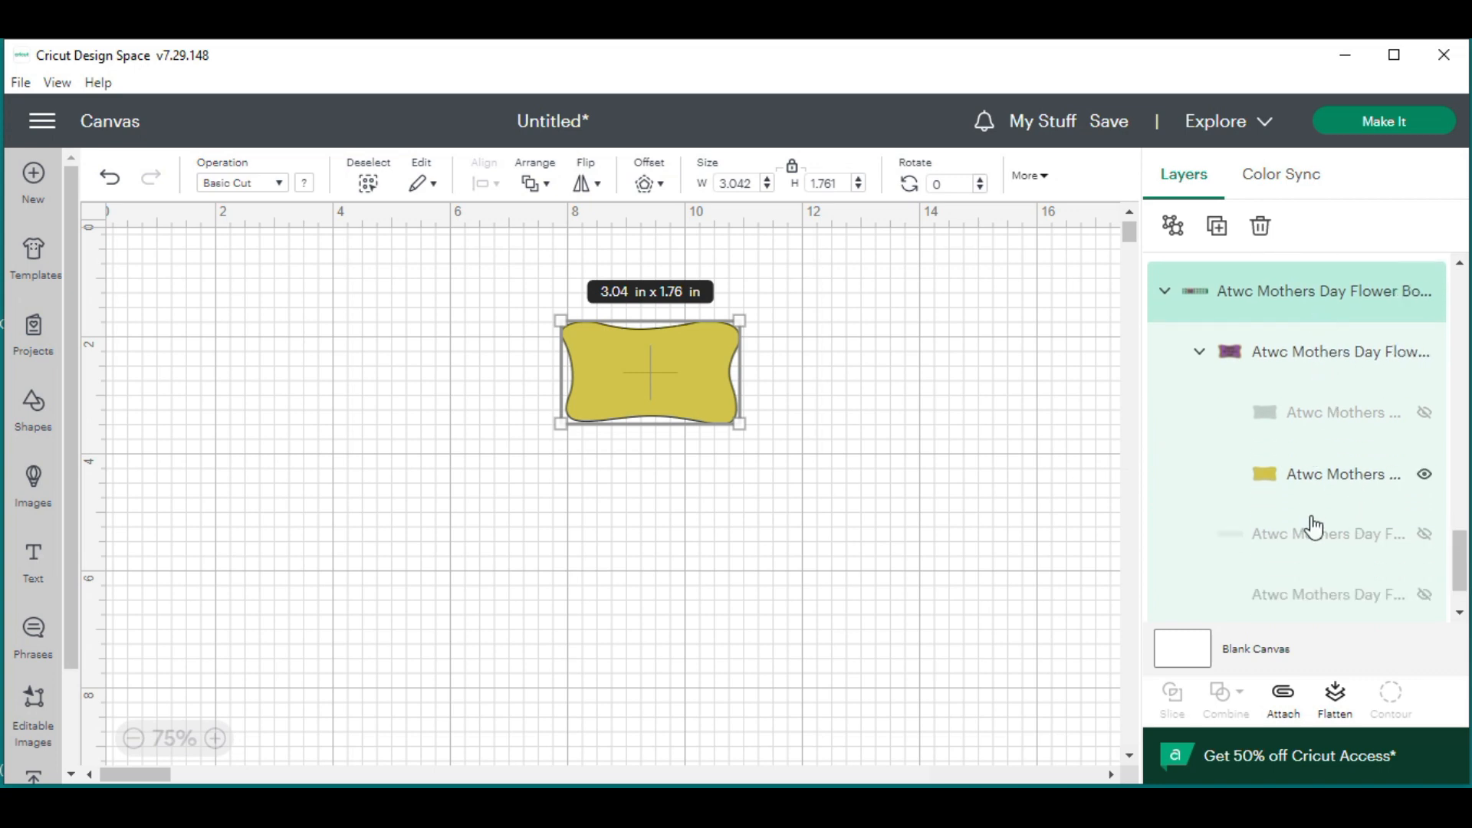
left_click(1173, 228)
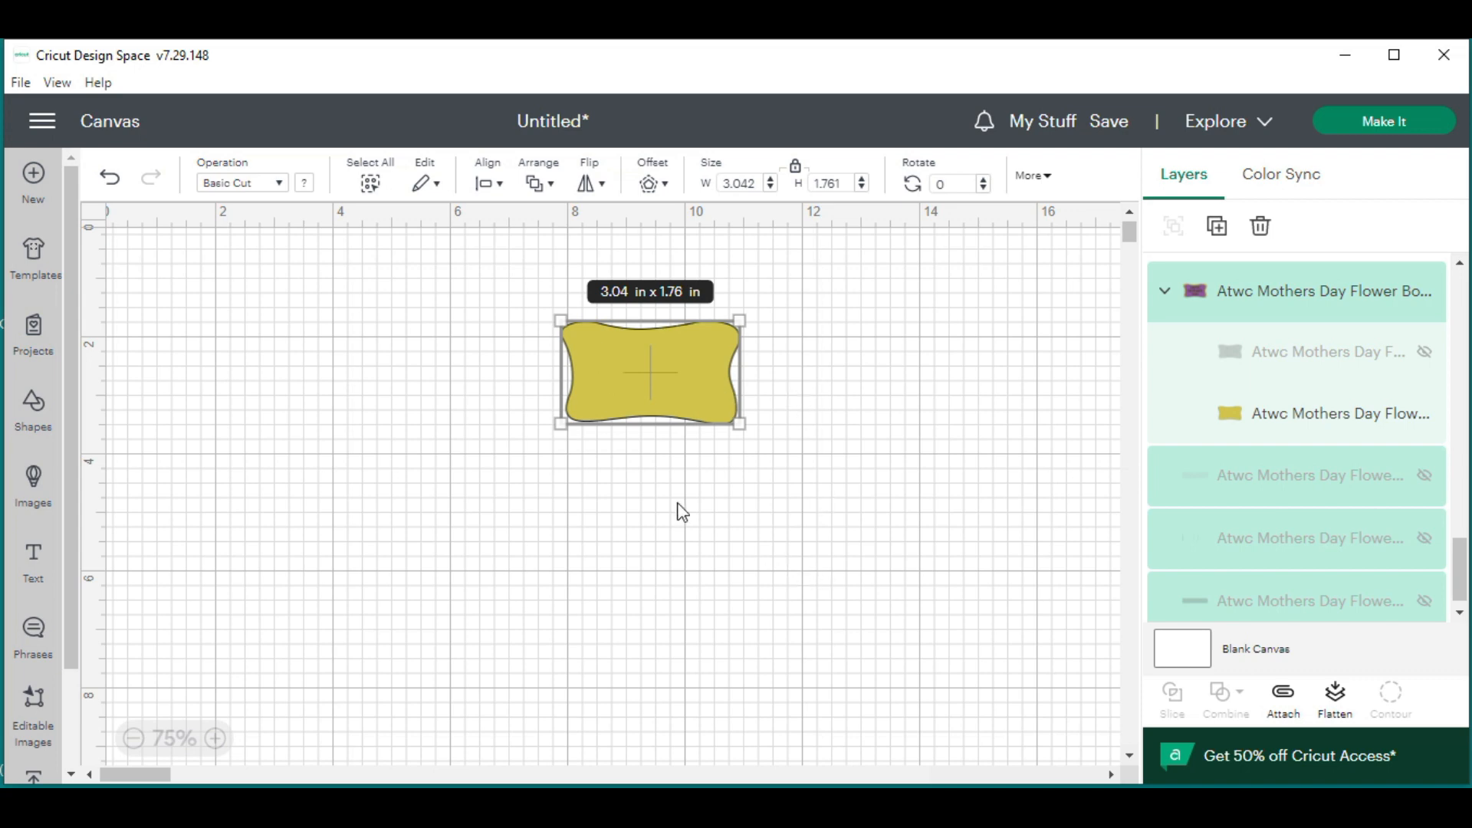
left_click(832, 479)
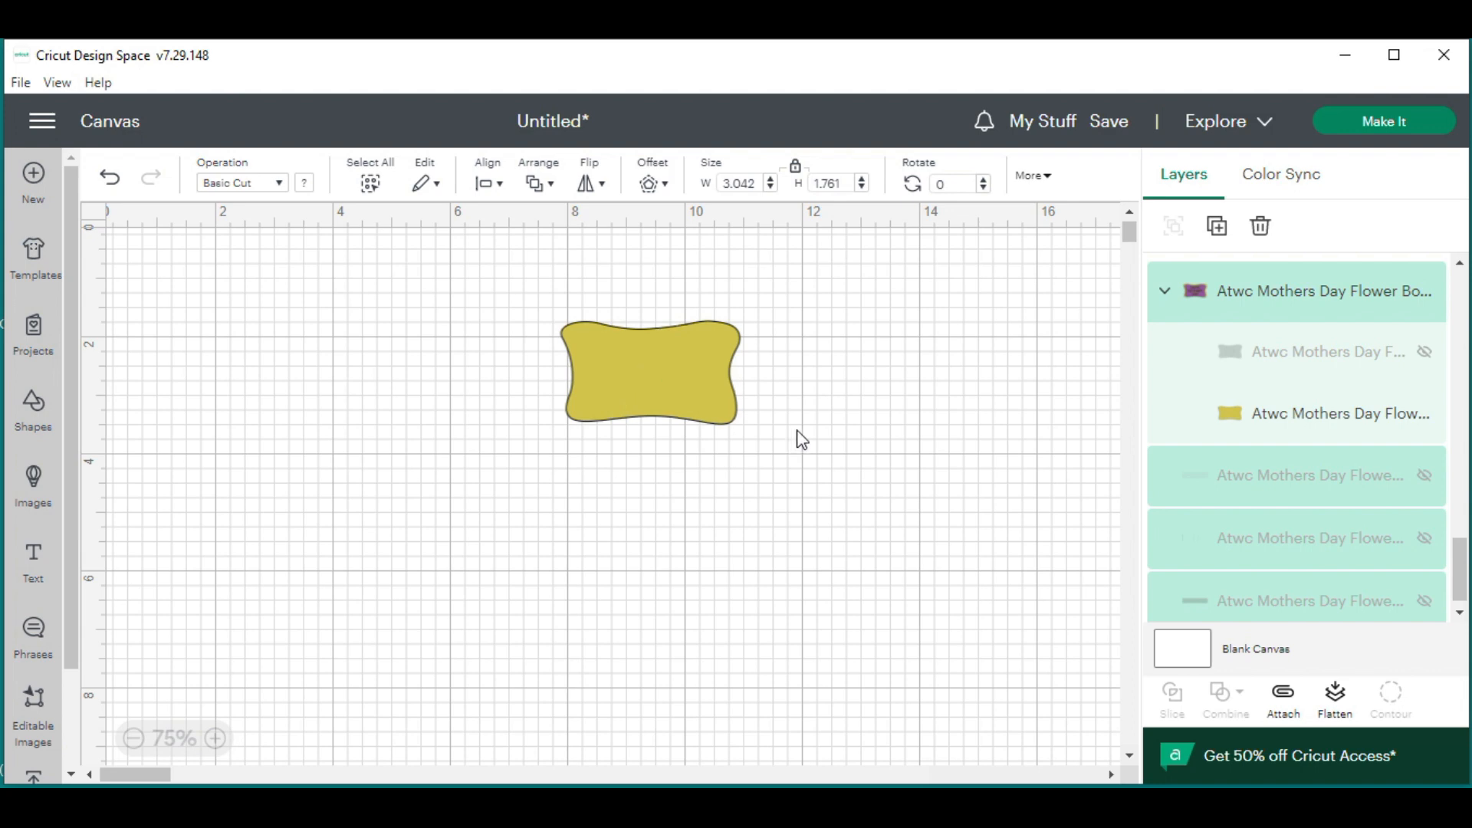
left_click(1234, 413)
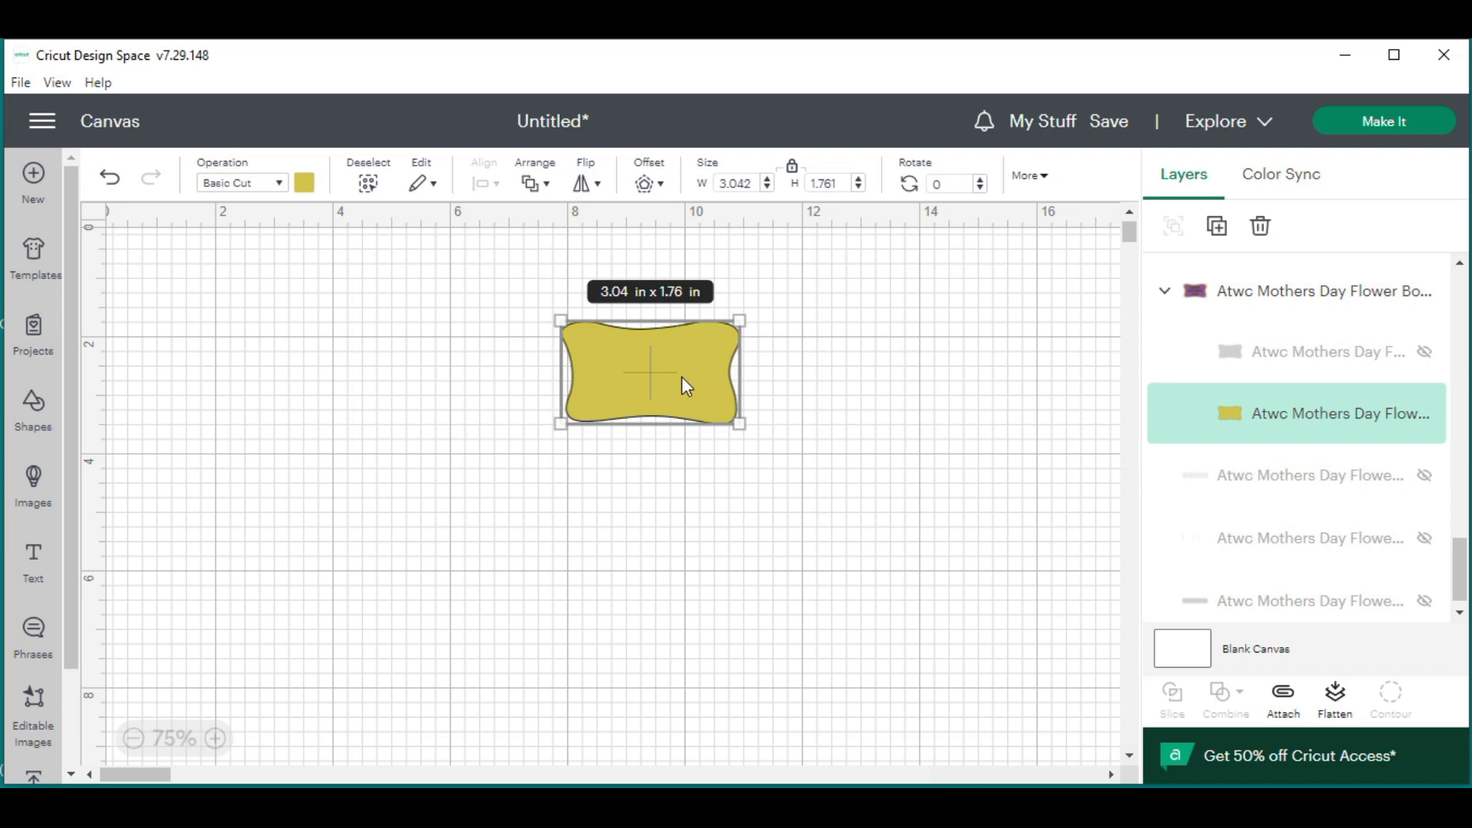
key("Delete")
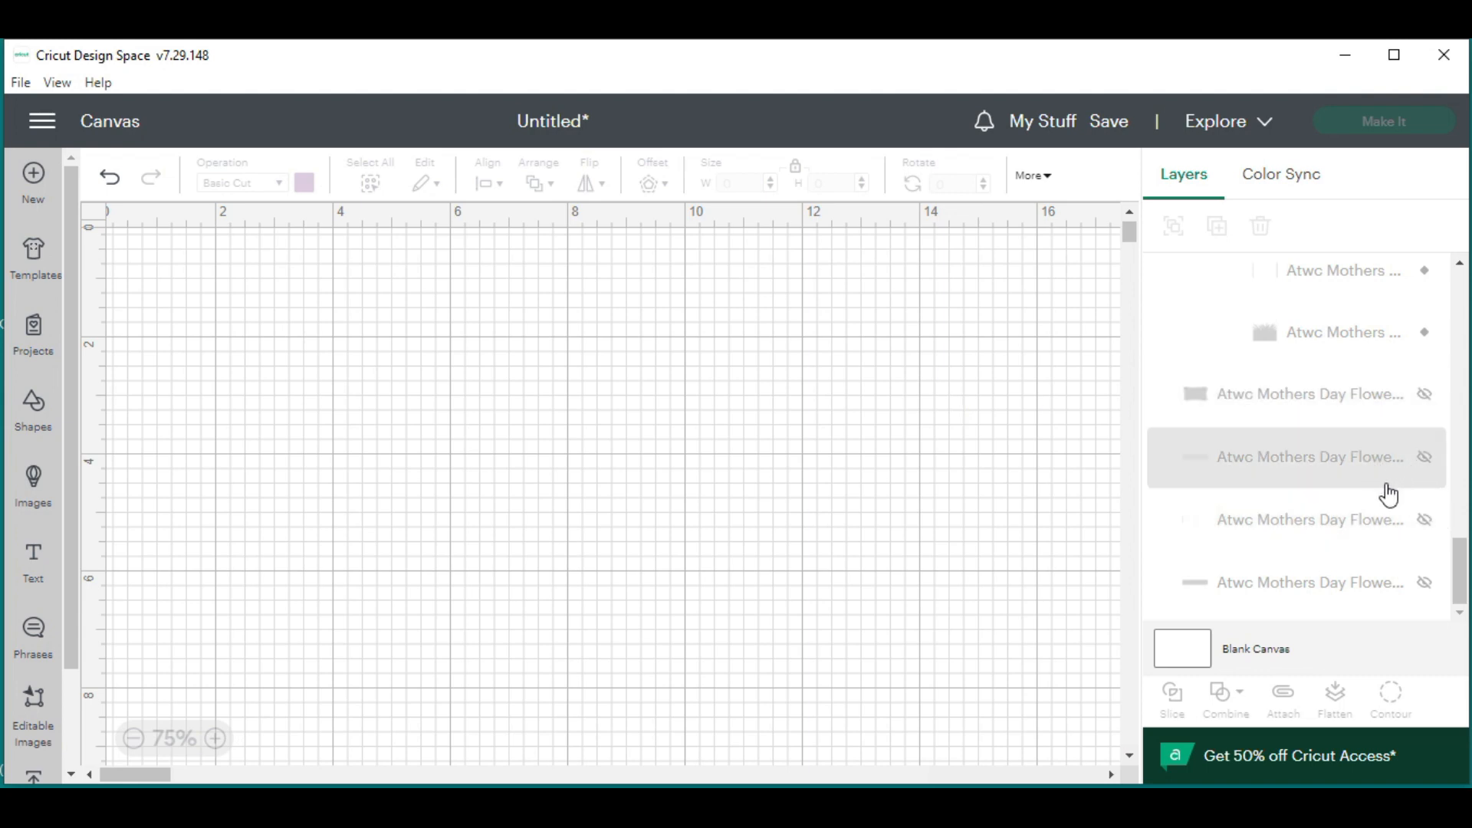
Unhide the large pink and purple flower group and the purple Happy Mother's Day sign
scroll(1351, 494, "up", 3)
scroll(1351, 491, "up", 6)
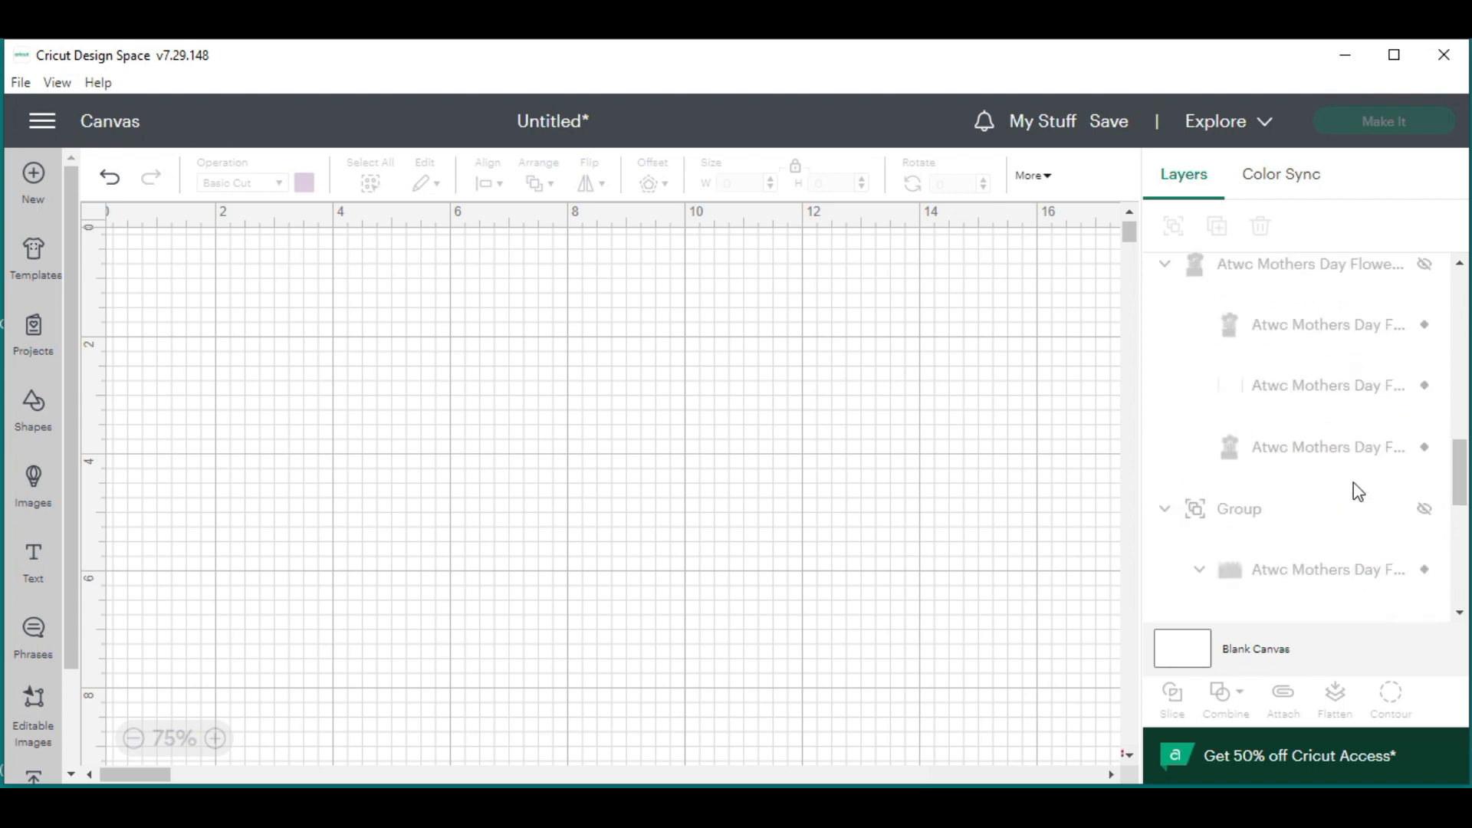
scroll(1357, 473, "up", 3)
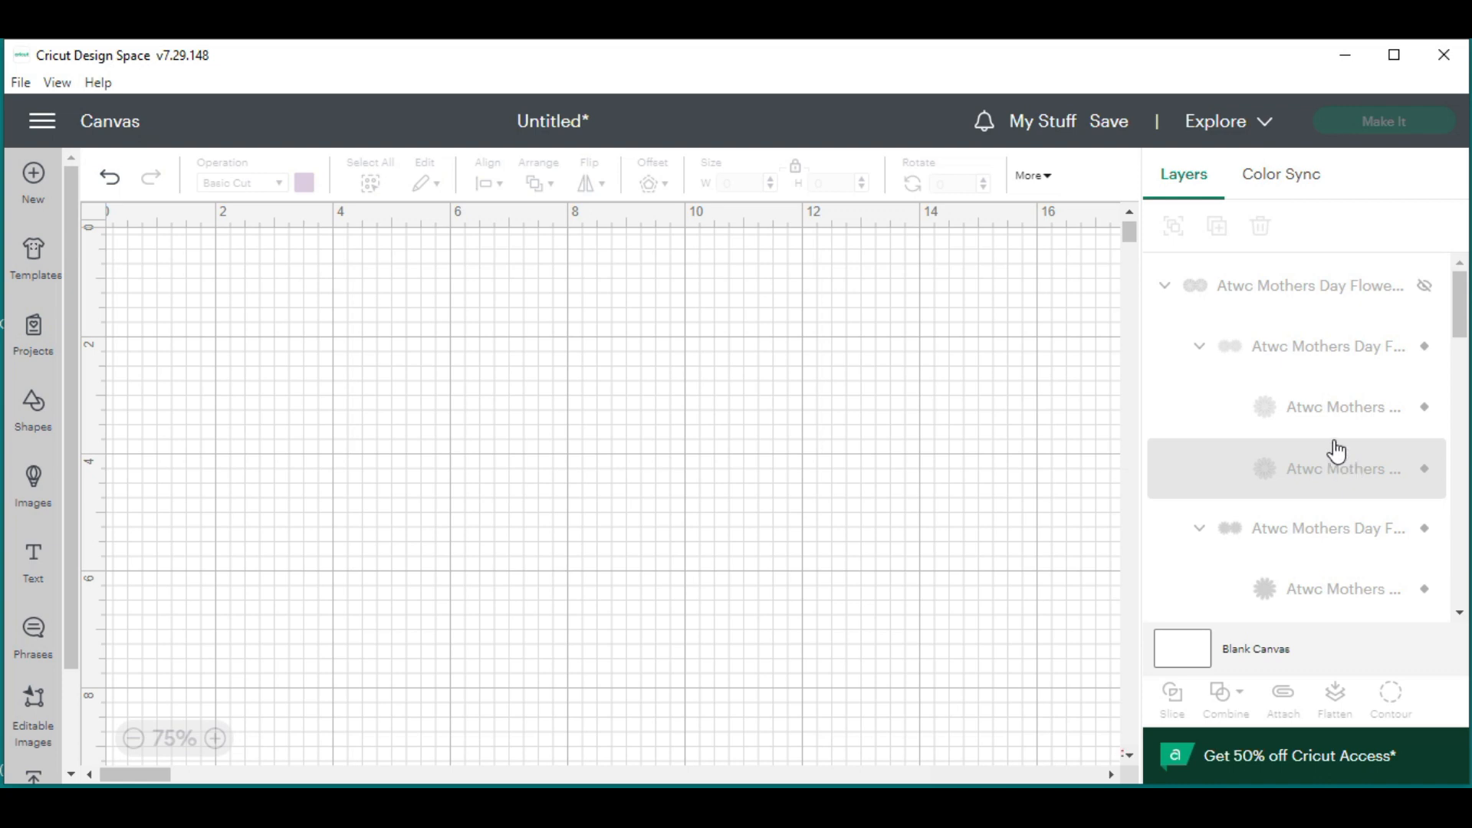
left_click(1423, 289)
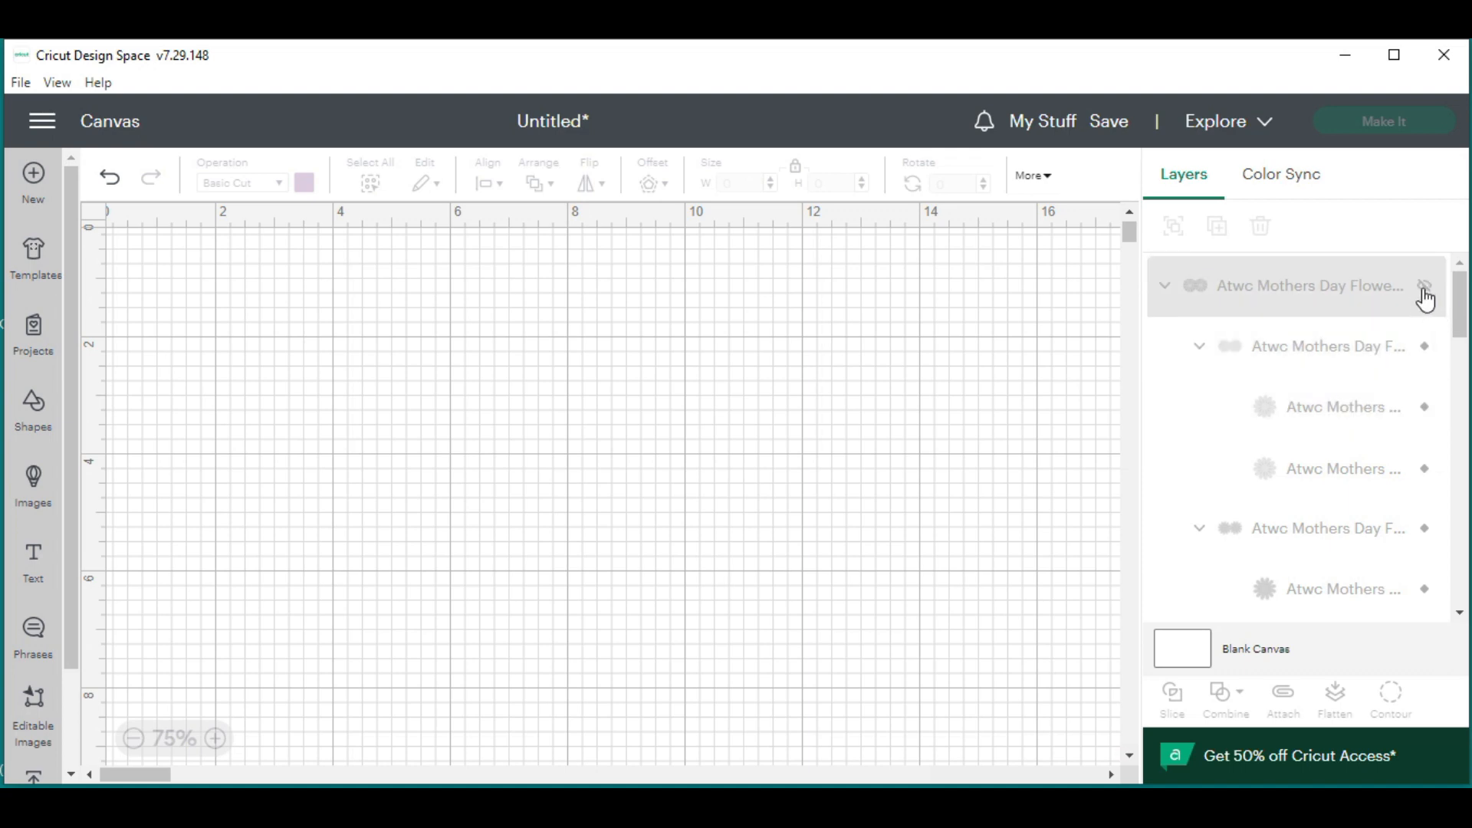
left_click(1424, 289)
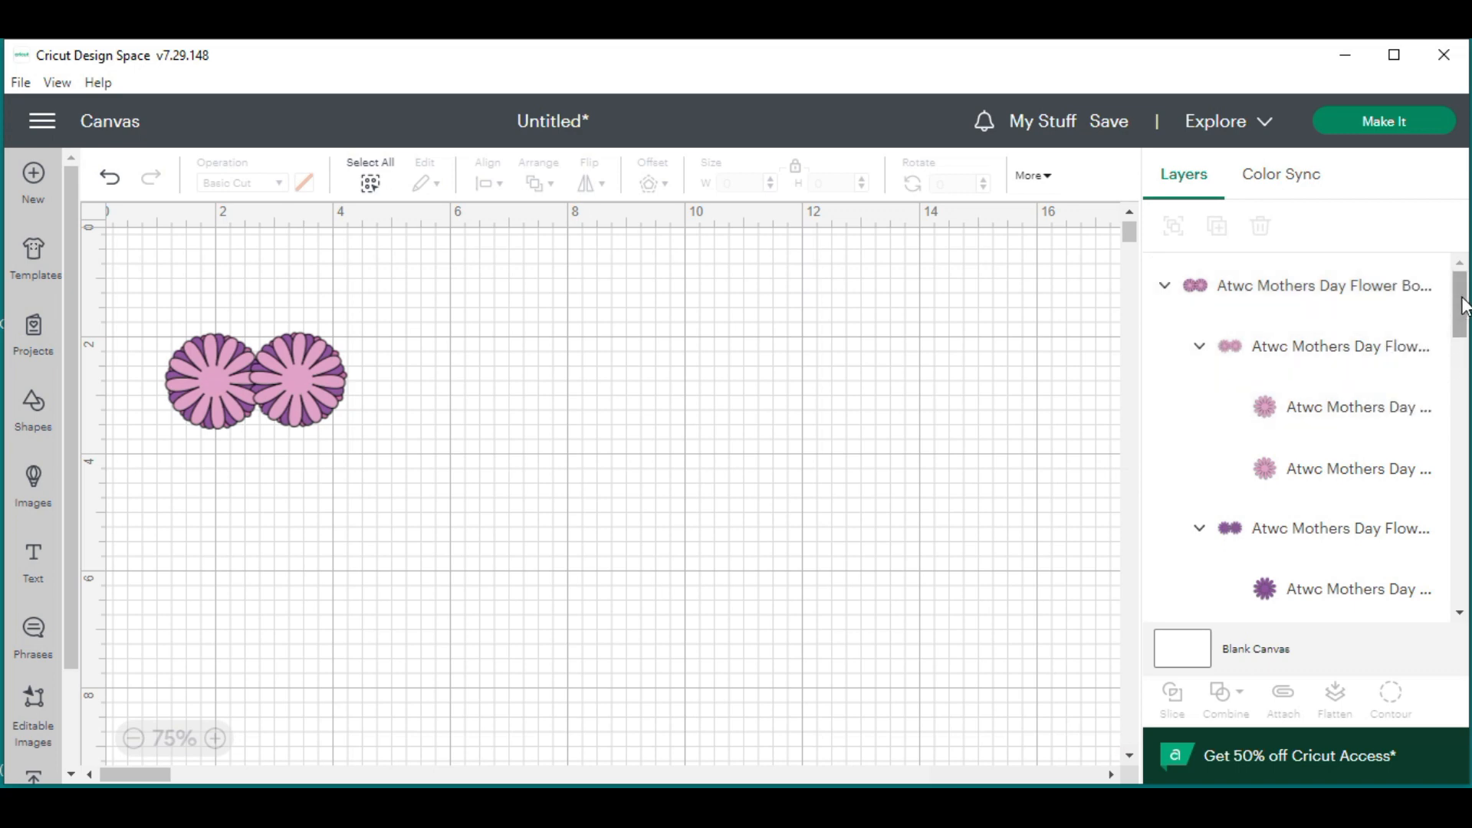
left_click_drag(1463, 305, 1460, 362)
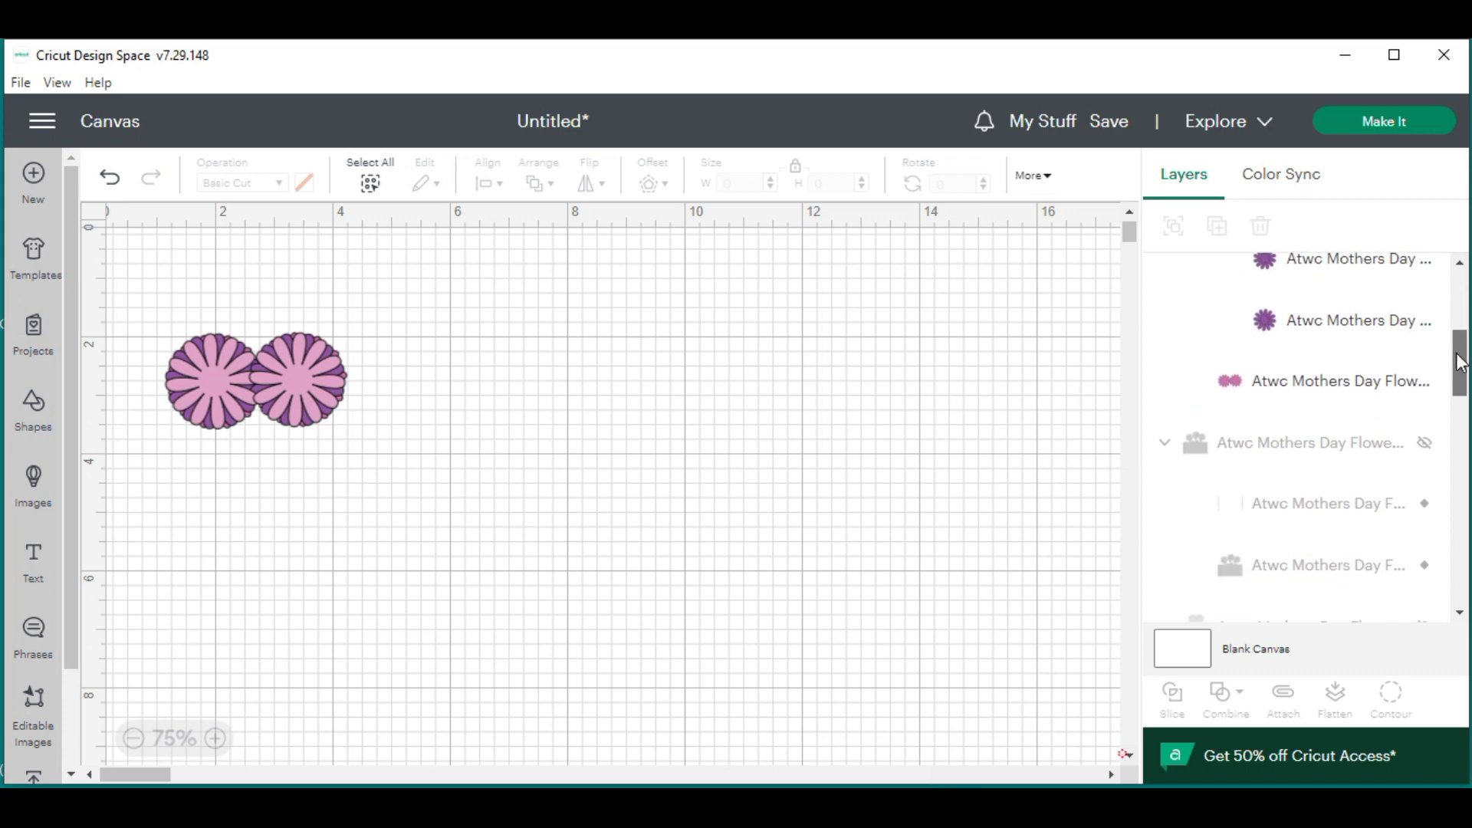
left_click_drag(1461, 362, 1459, 575)
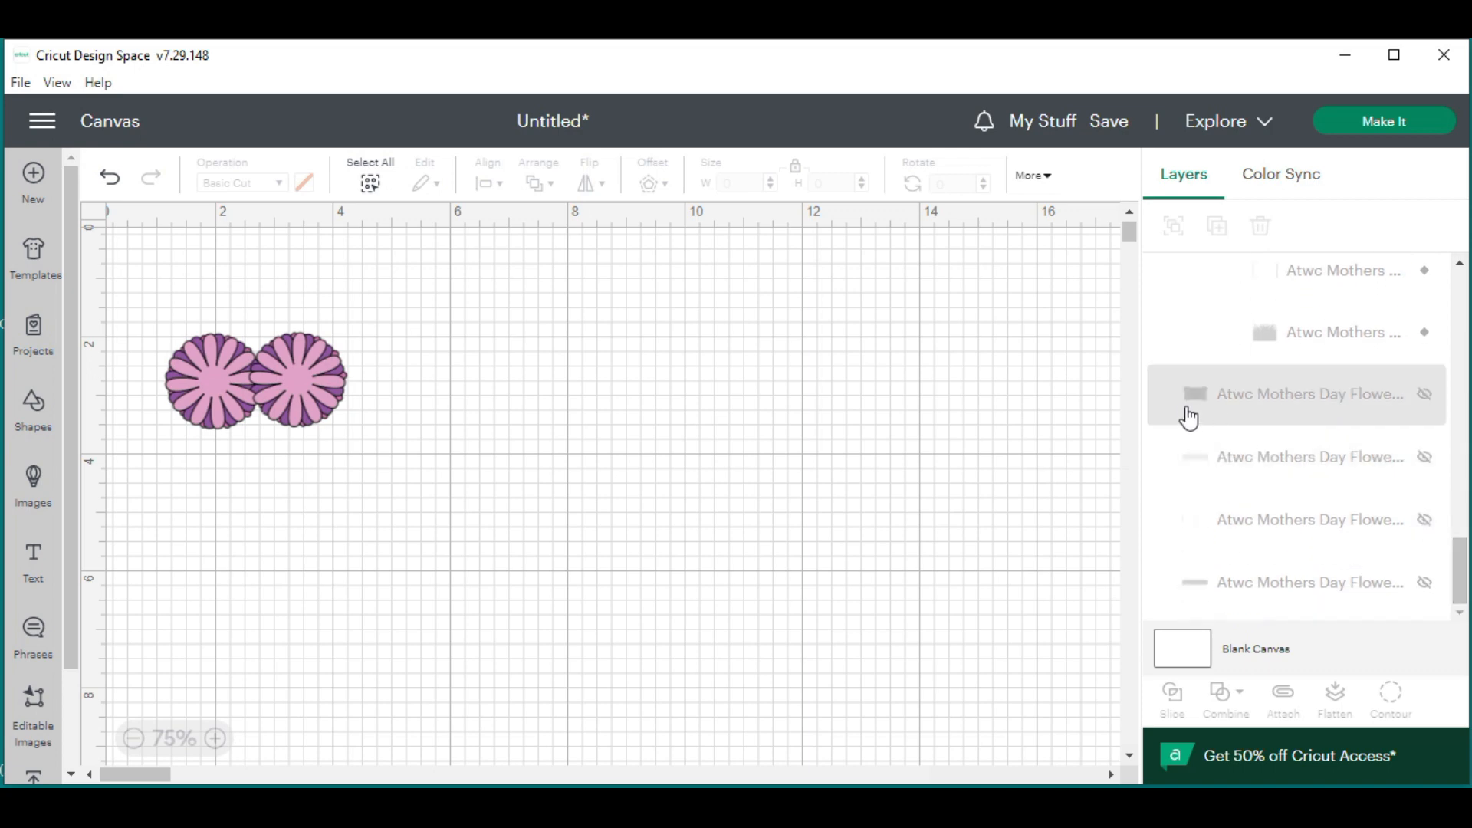
left_click(1424, 396)
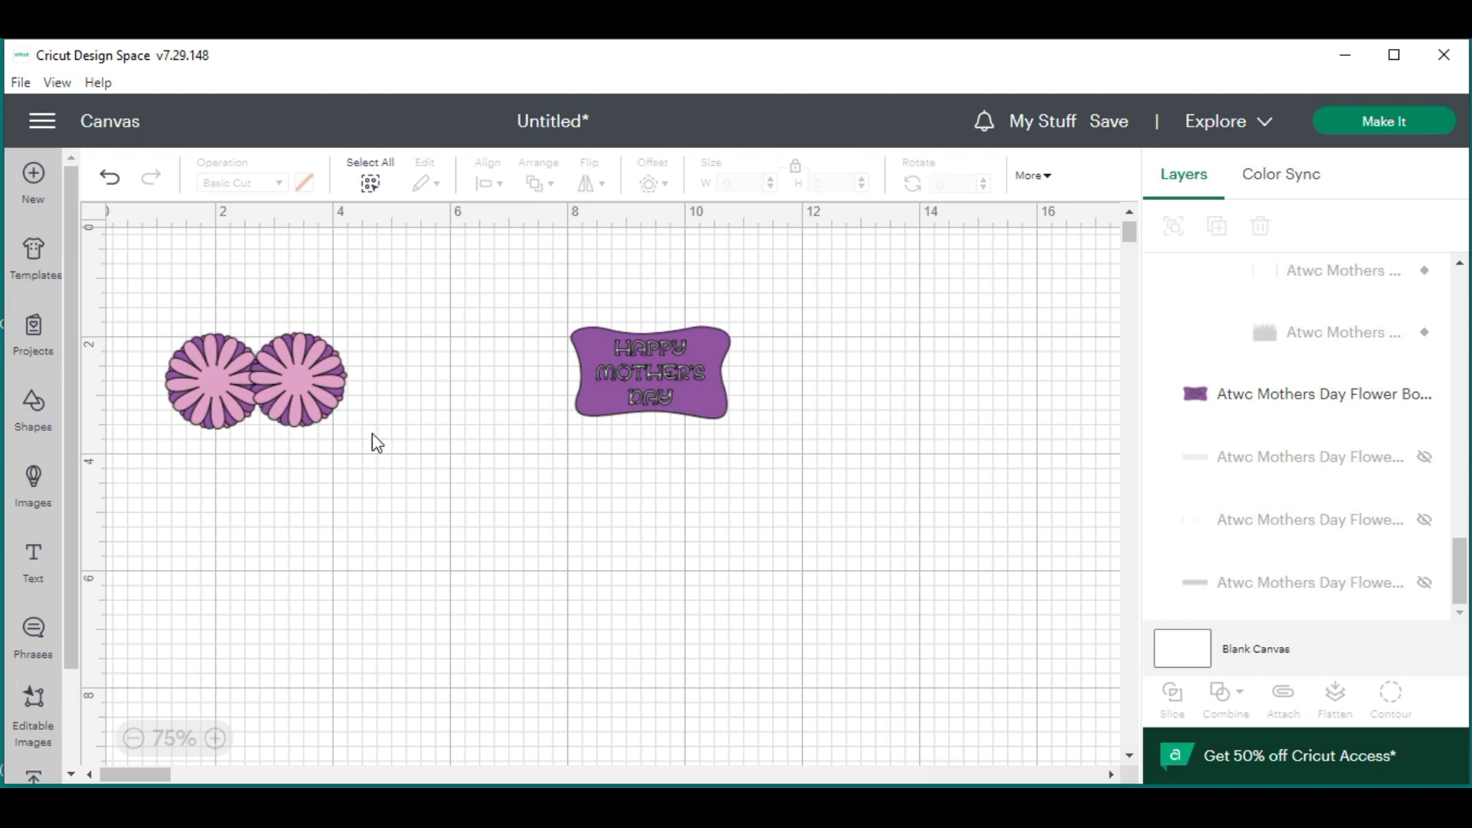
Ungroup the pink and purple flowers, moving the light pink pair below the dark pink pair and the purple pair about 5 in across
left_click(312, 383)
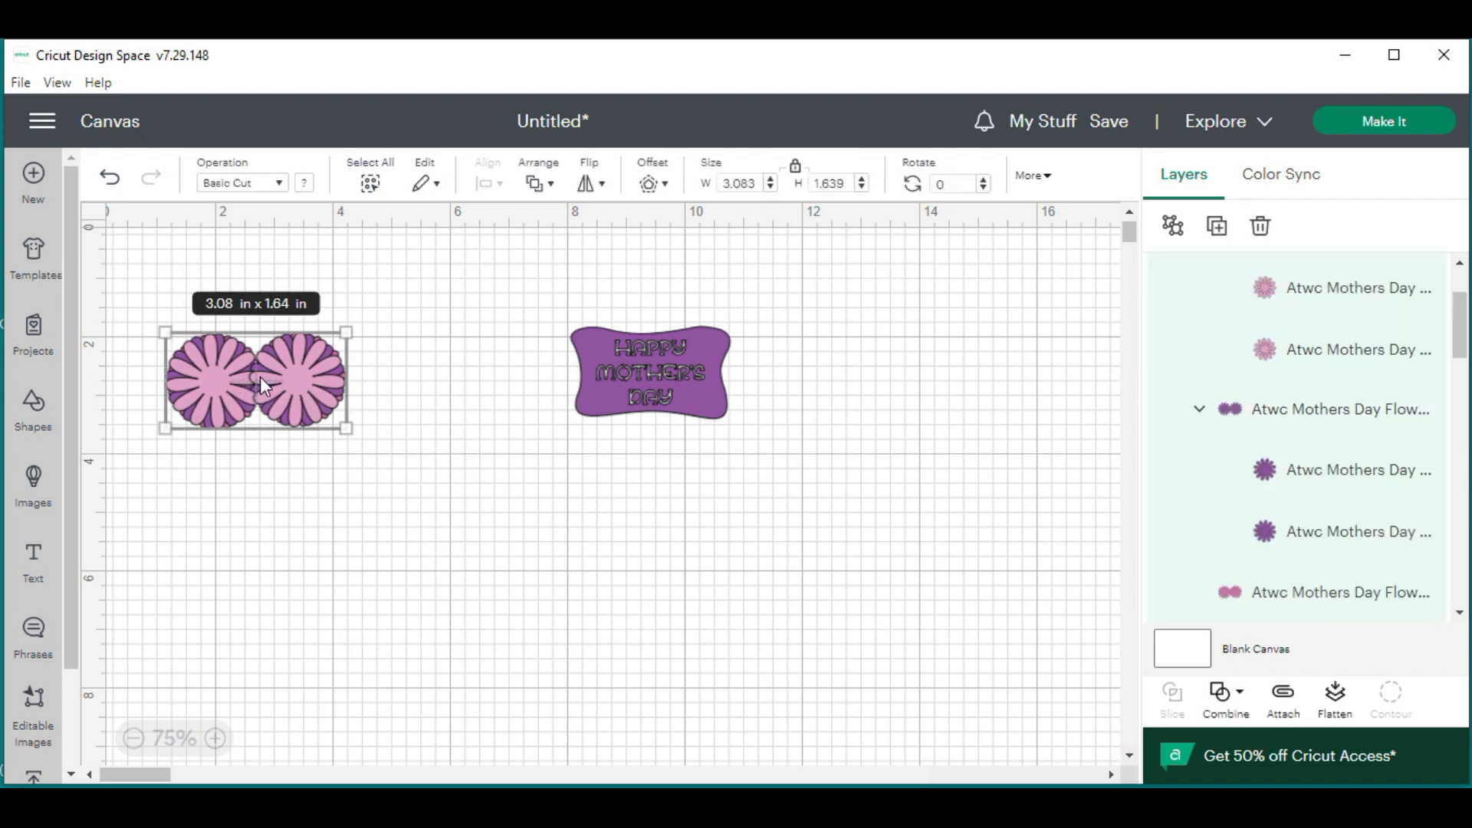
left_click(1172, 230)
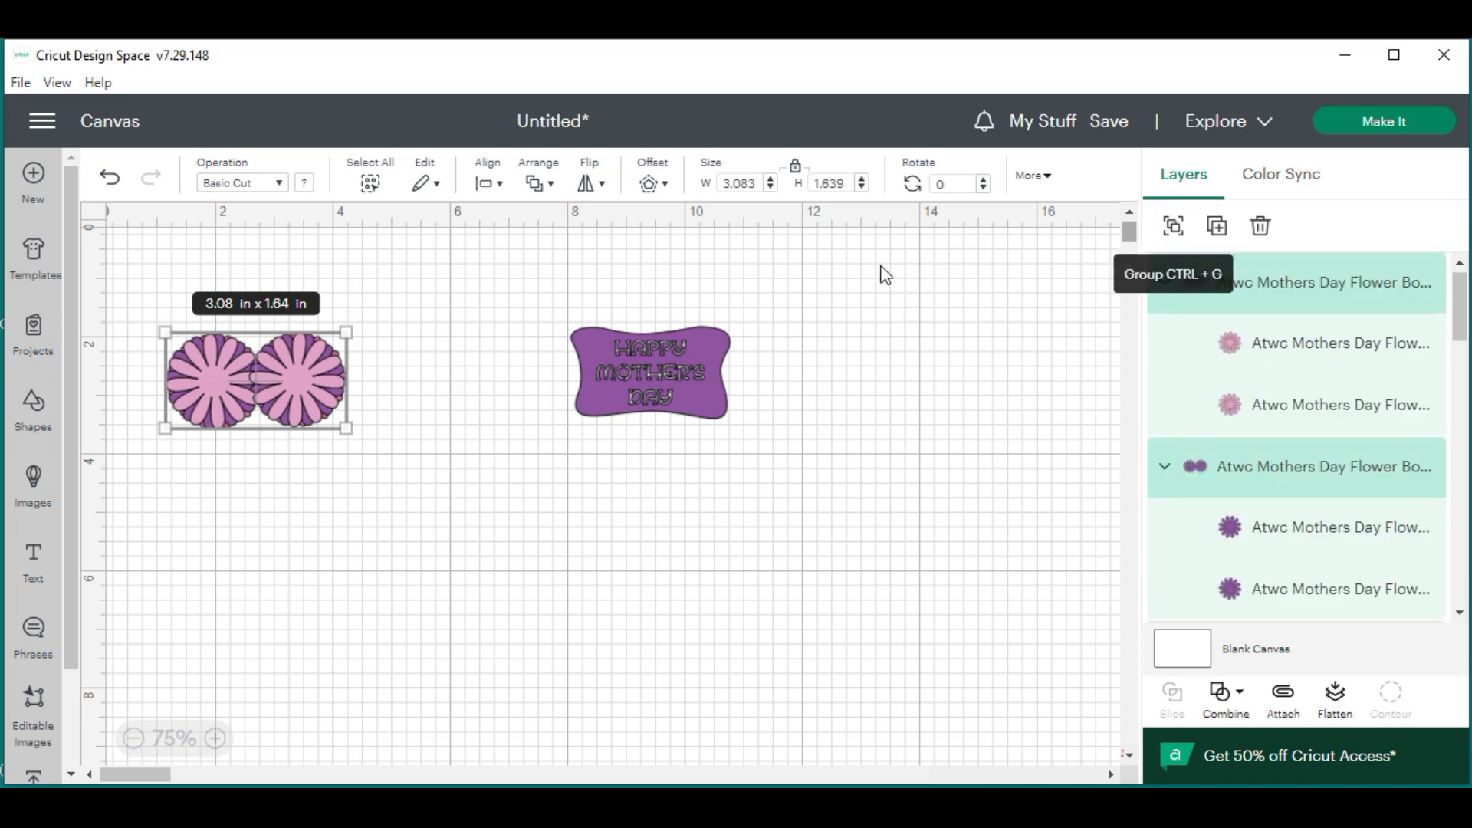
left_click(328, 491)
left_click_drag(294, 390, 514, 520)
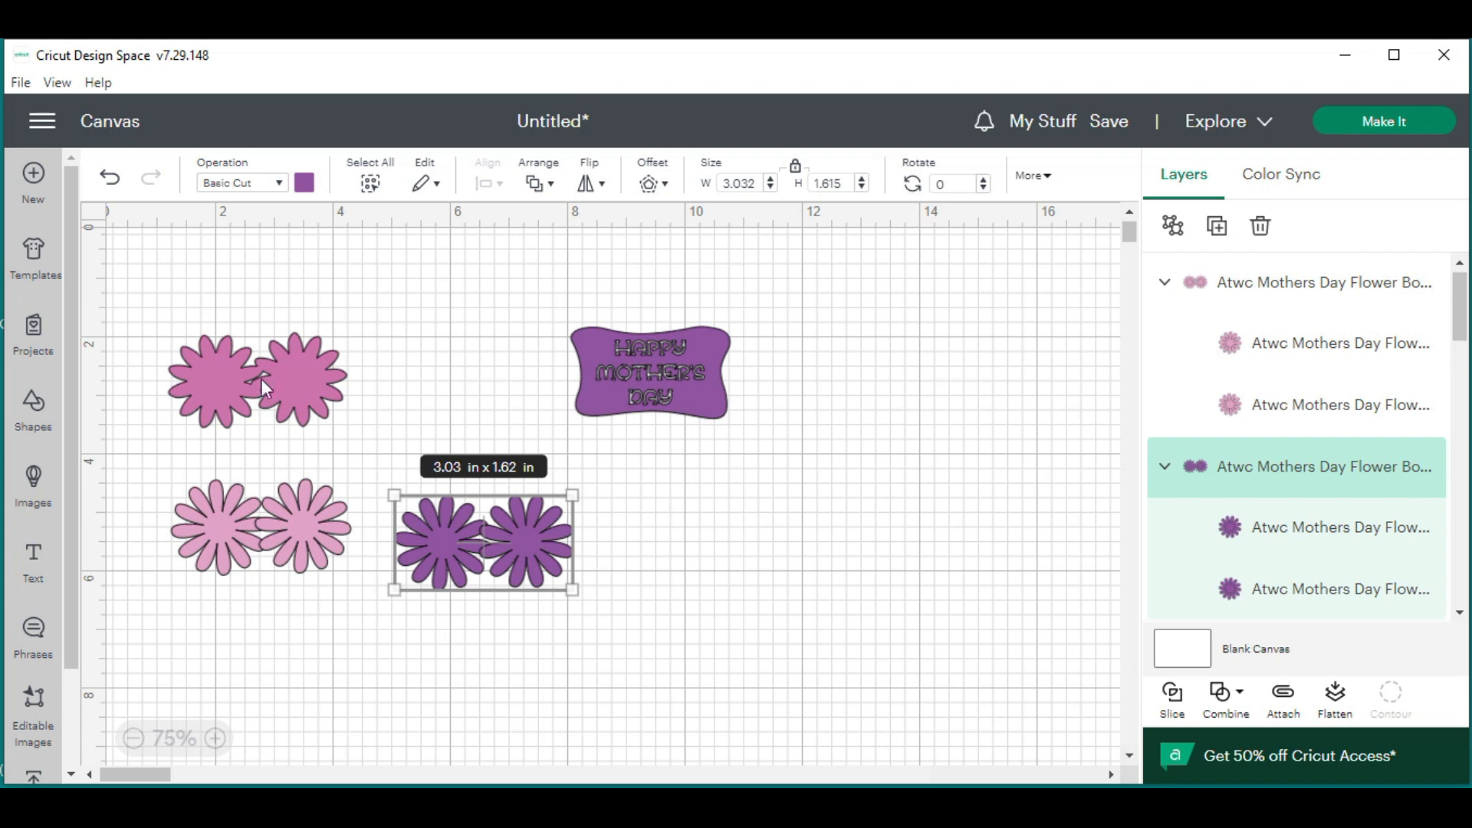
Move the dark pink flower pair to the canvas origin and place the light pink pair directly beneath it
left_click(282, 367)
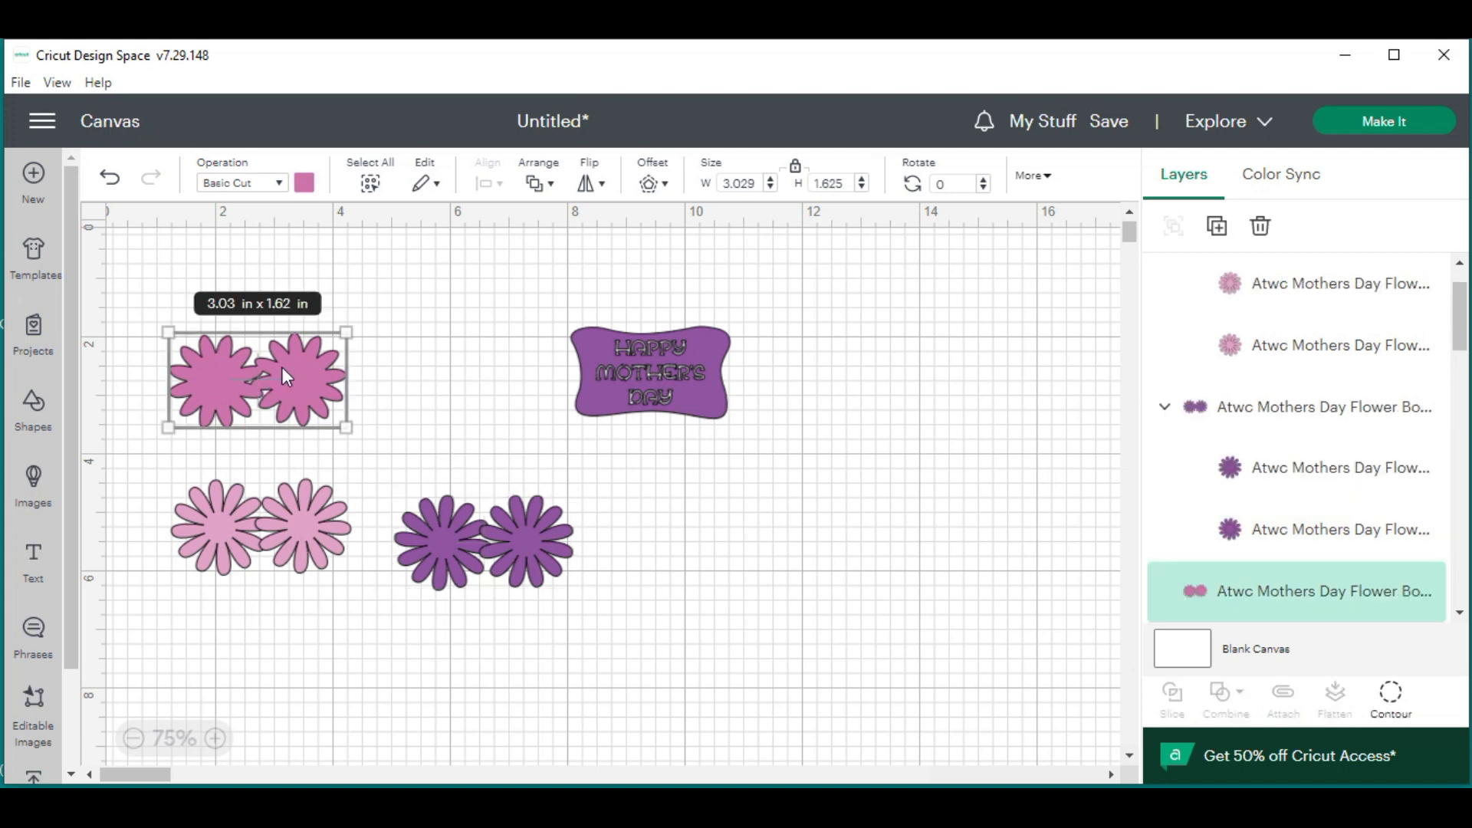
left_click(291, 529)
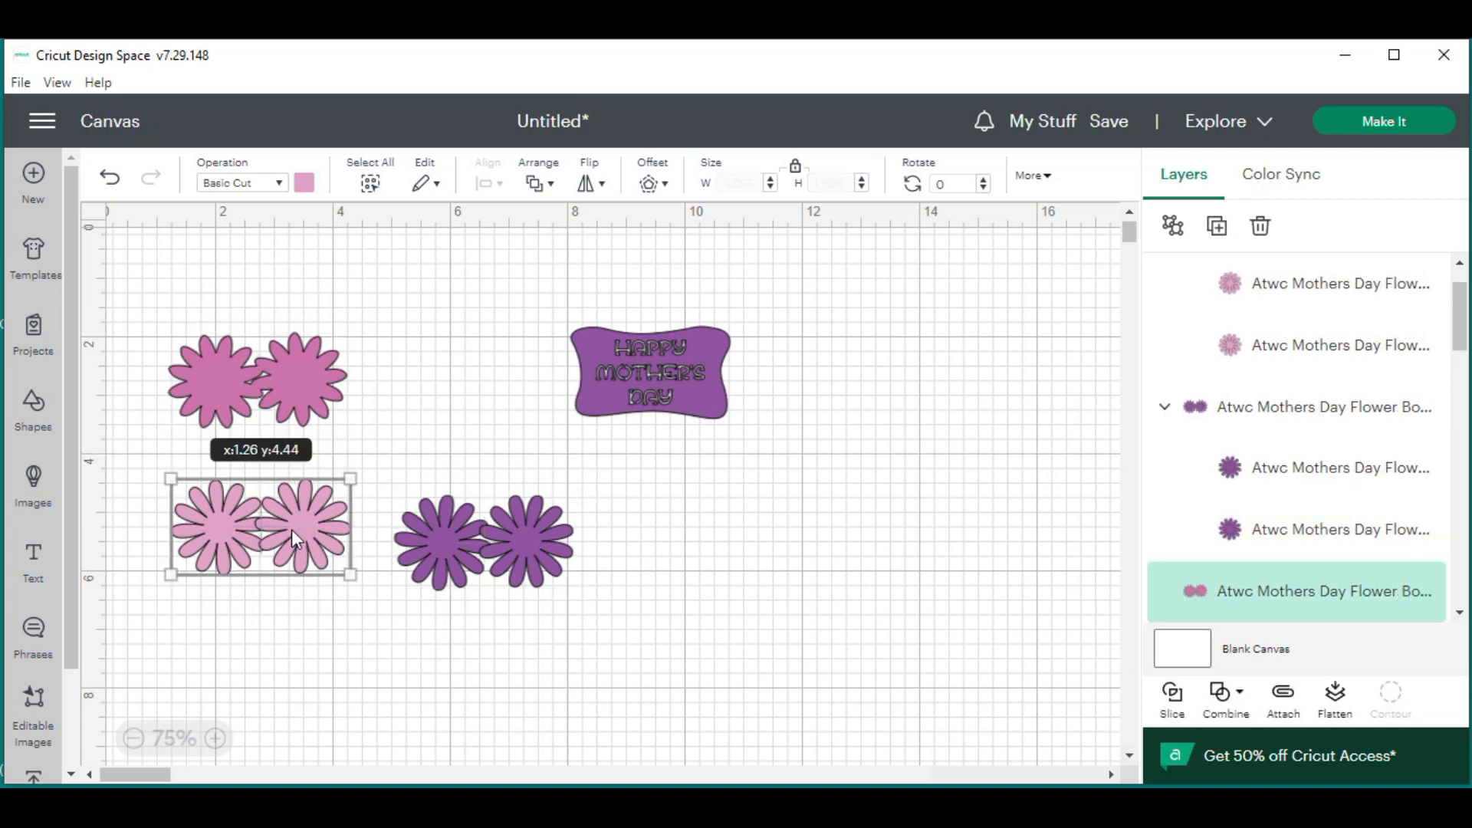
scroll(275, 347, "up", 1)
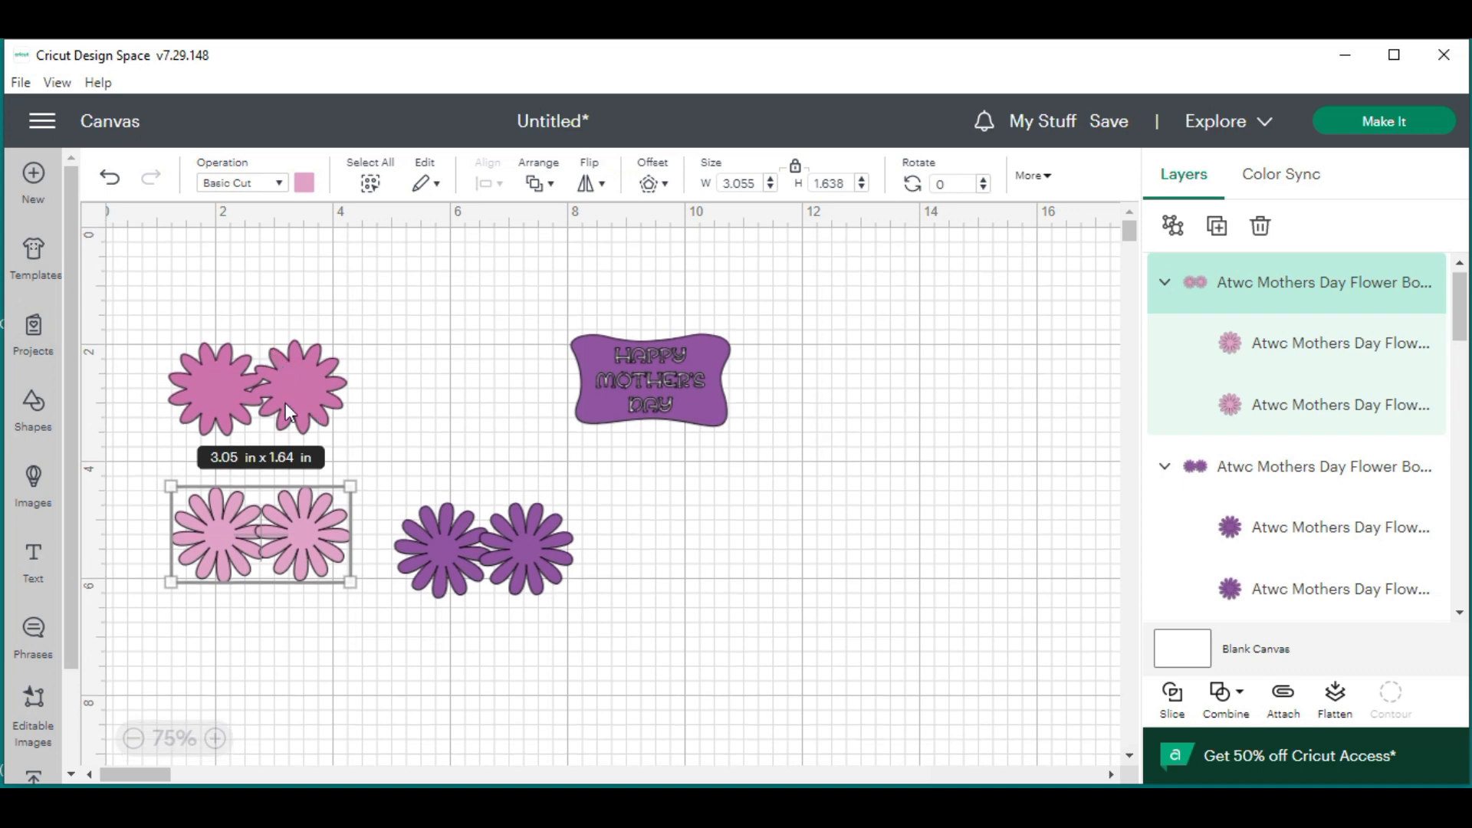
left_click_drag(136, 780, 85, 778)
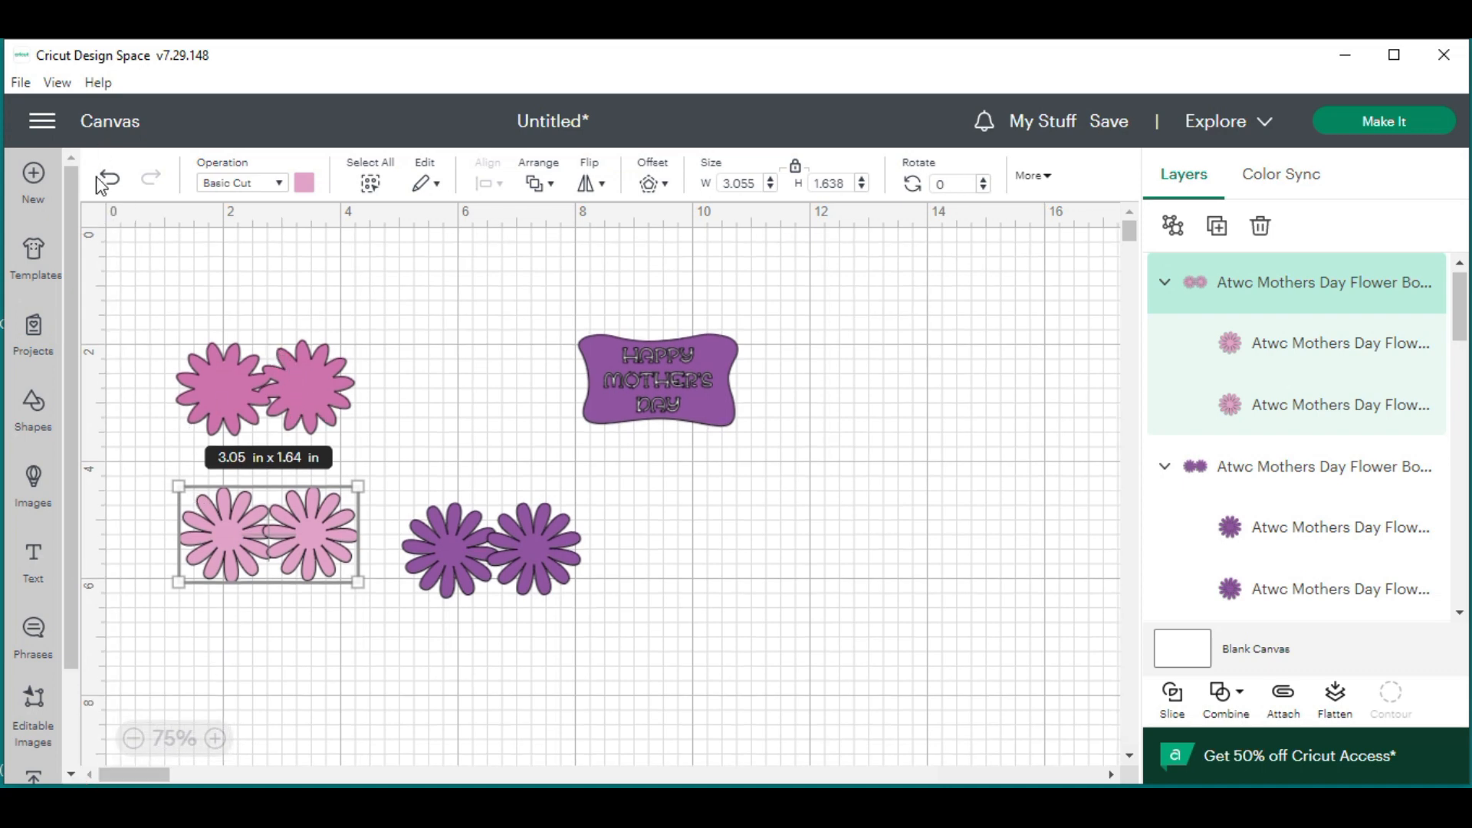
left_click_drag(306, 402, 240, 292)
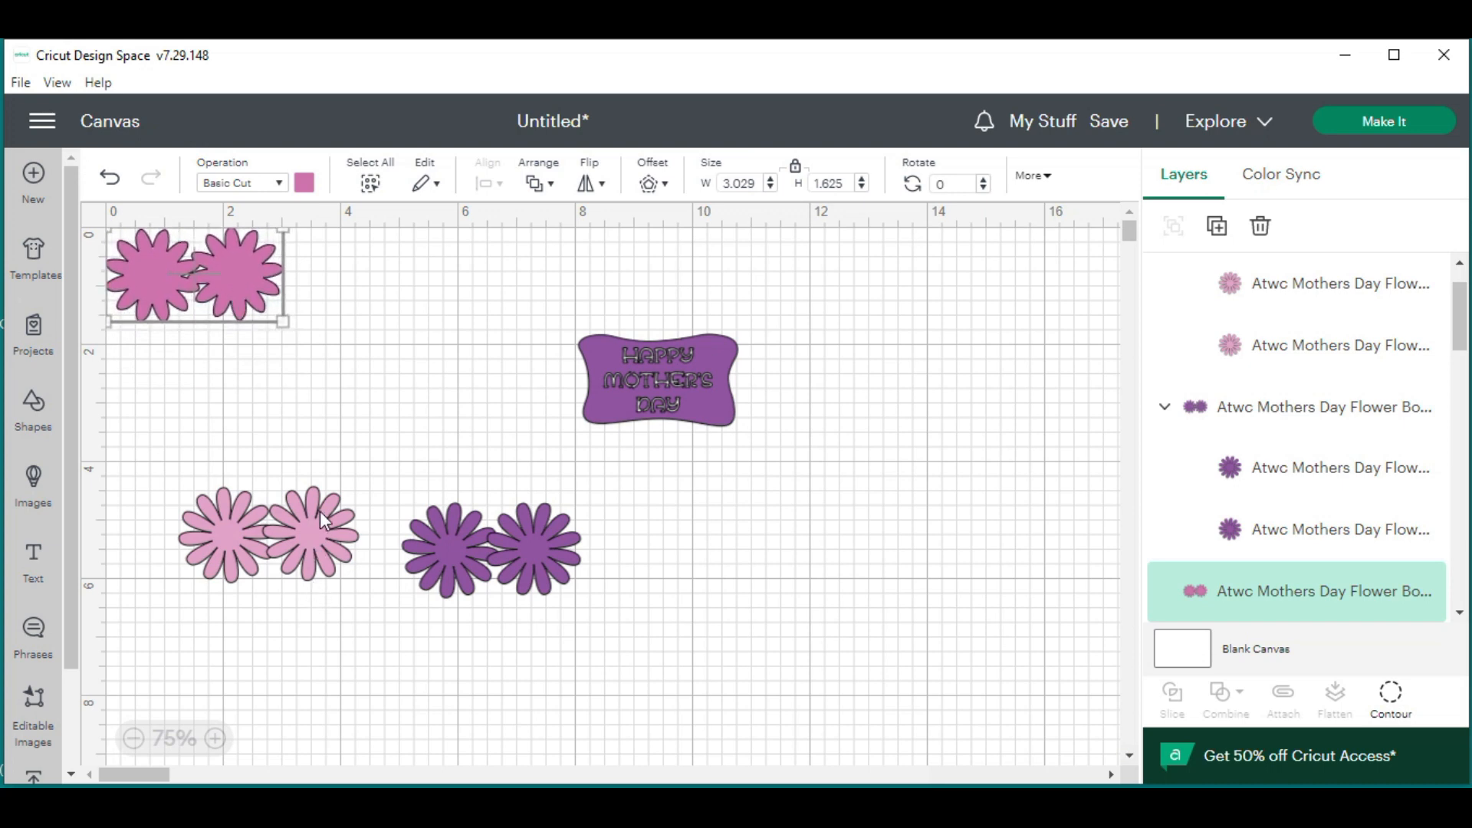
left_click_drag(322, 529, 245, 358)
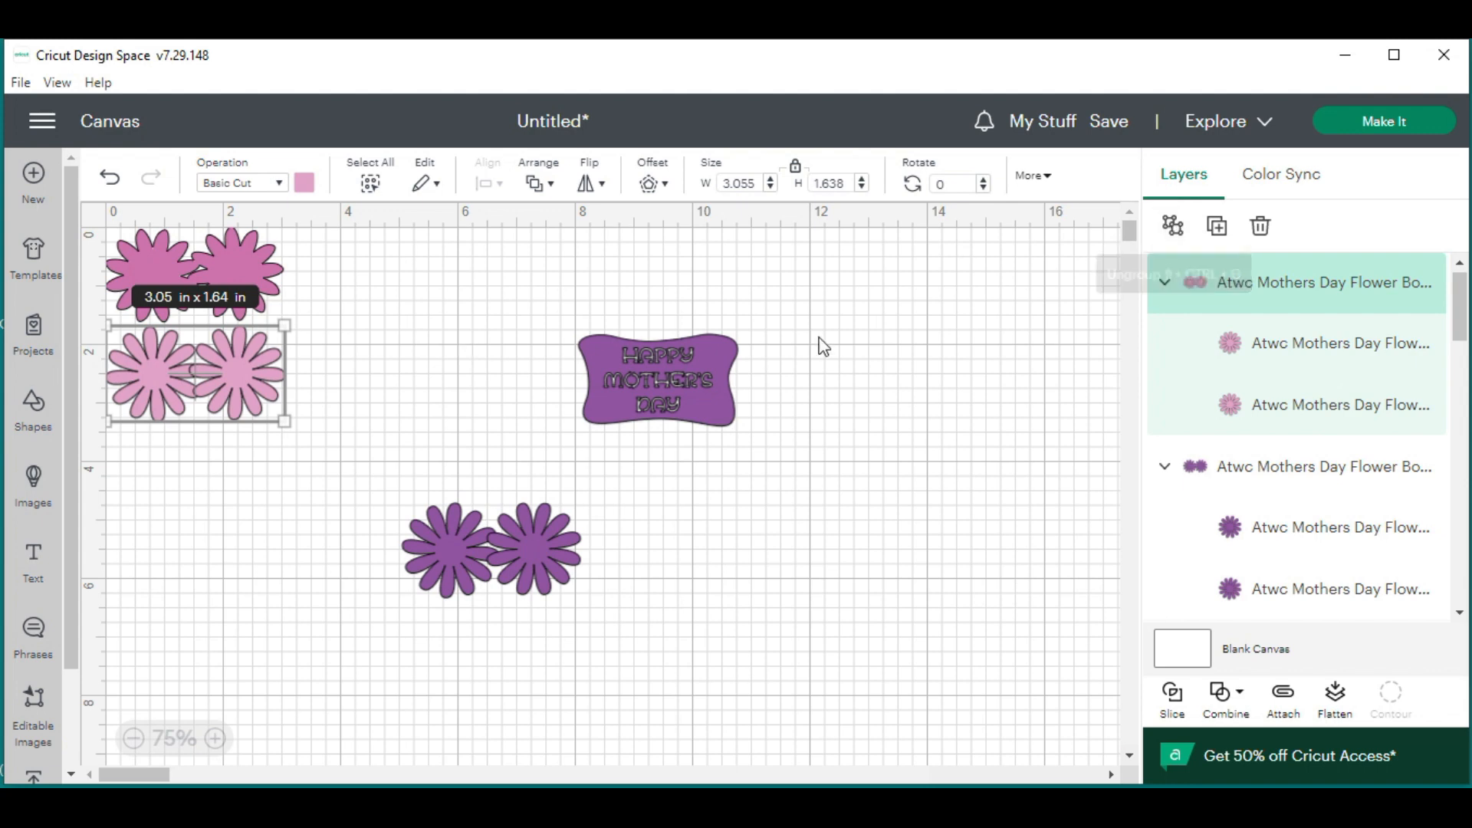
Ungroup the light pink flower pair and shift its right-hand flower sideways so the two flowers no longer overlap
left_click(1175, 233)
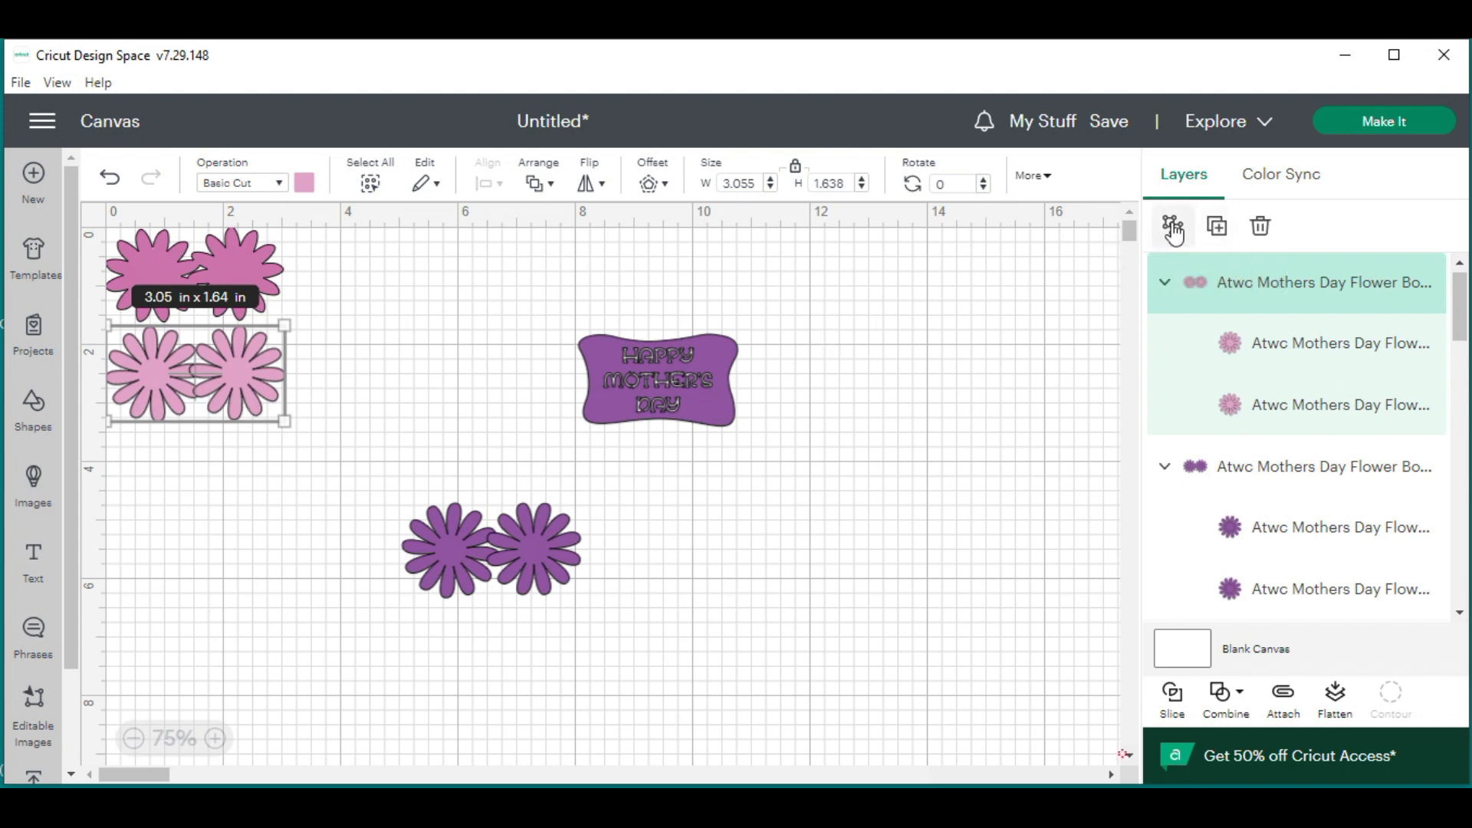
left_click(1173, 228)
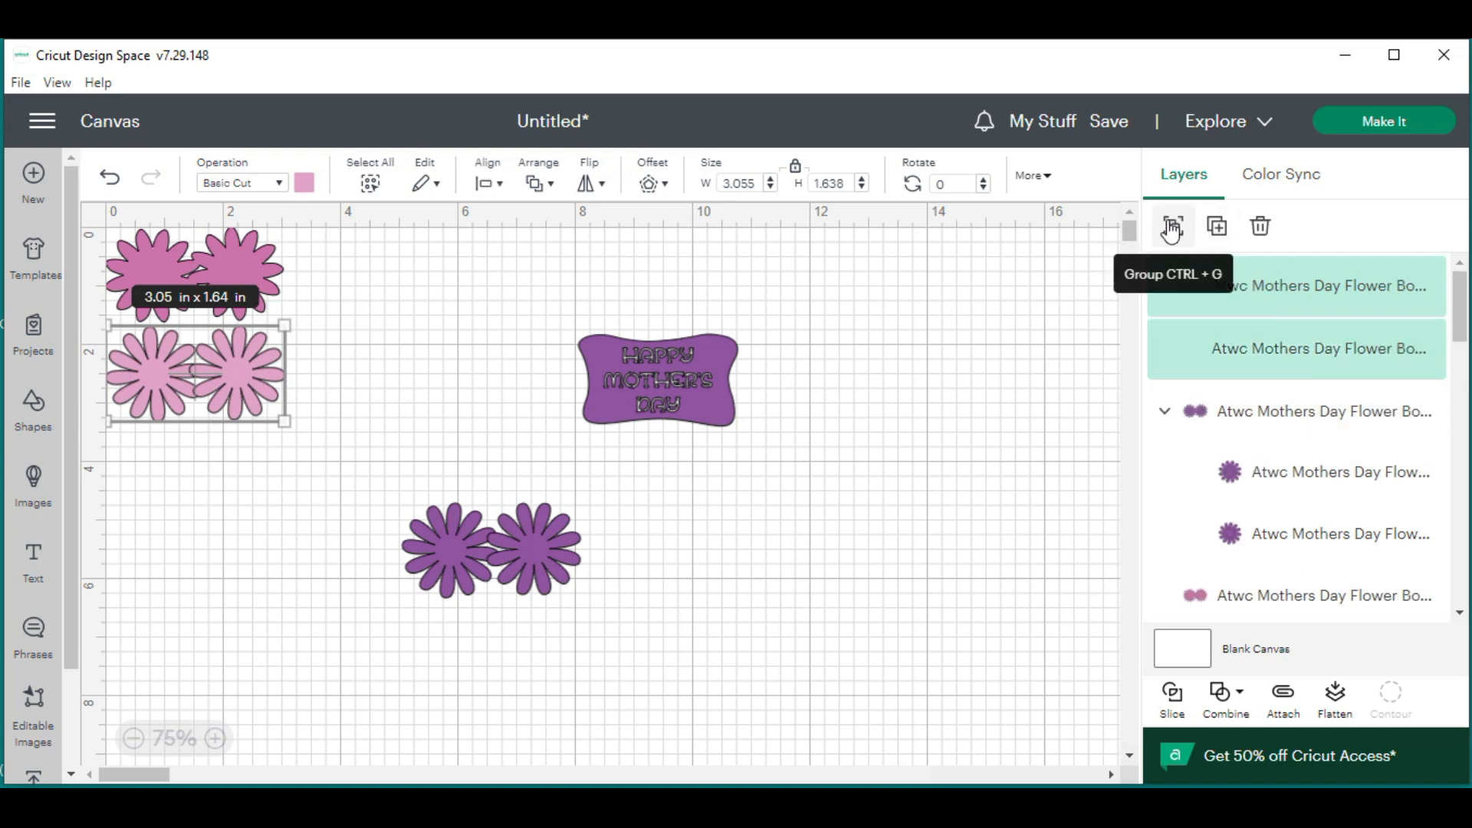
left_click(253, 494)
left_click(238, 375)
left_click_drag(238, 376, 263, 369)
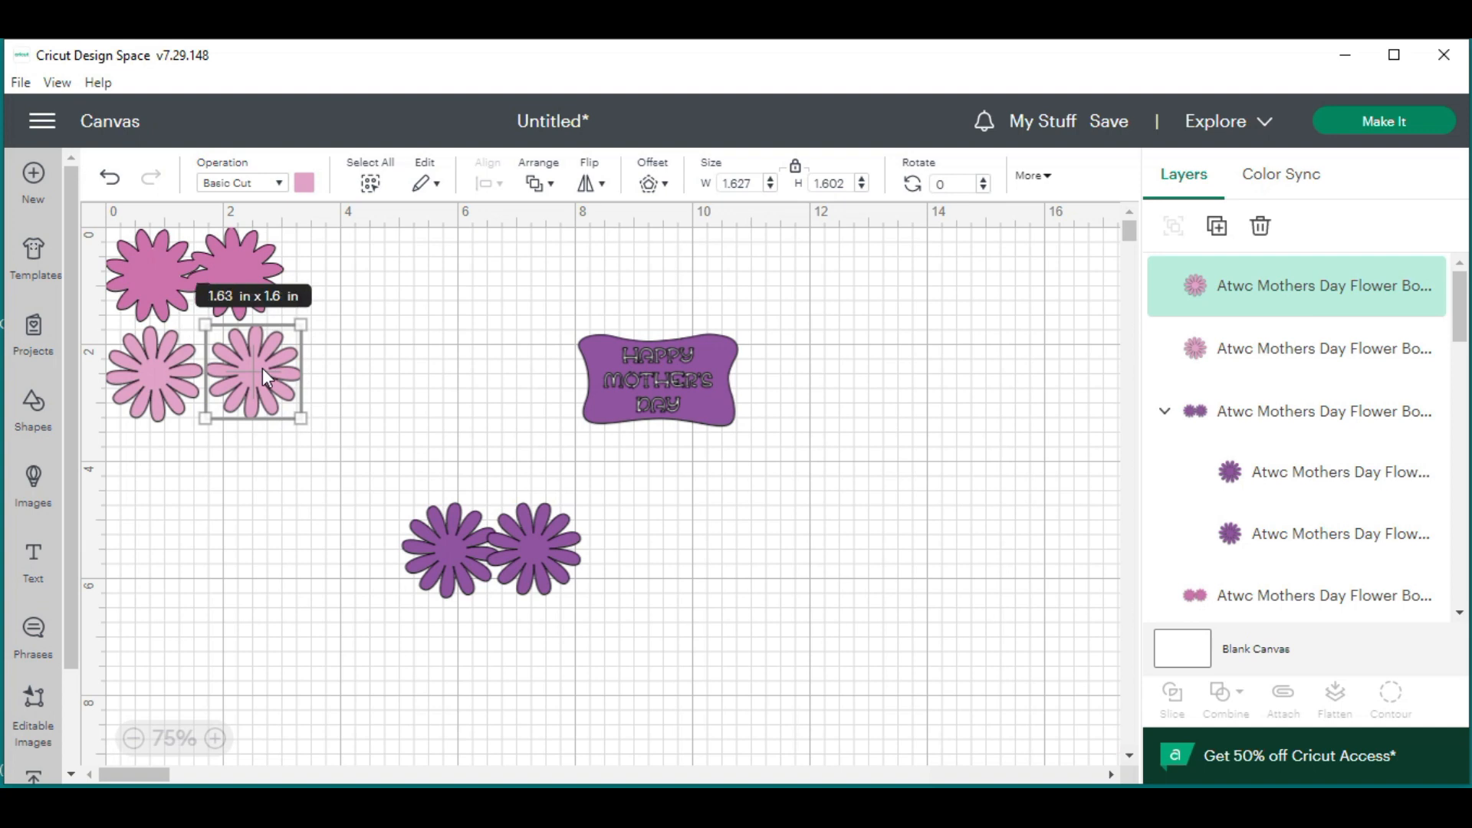
Move the purple Happy Mother's Day sign beside the dark pink pair and the purple flower pair to about 7 in across in the same row
left_click(725, 379)
left_click_drag(710, 394, 415, 293)
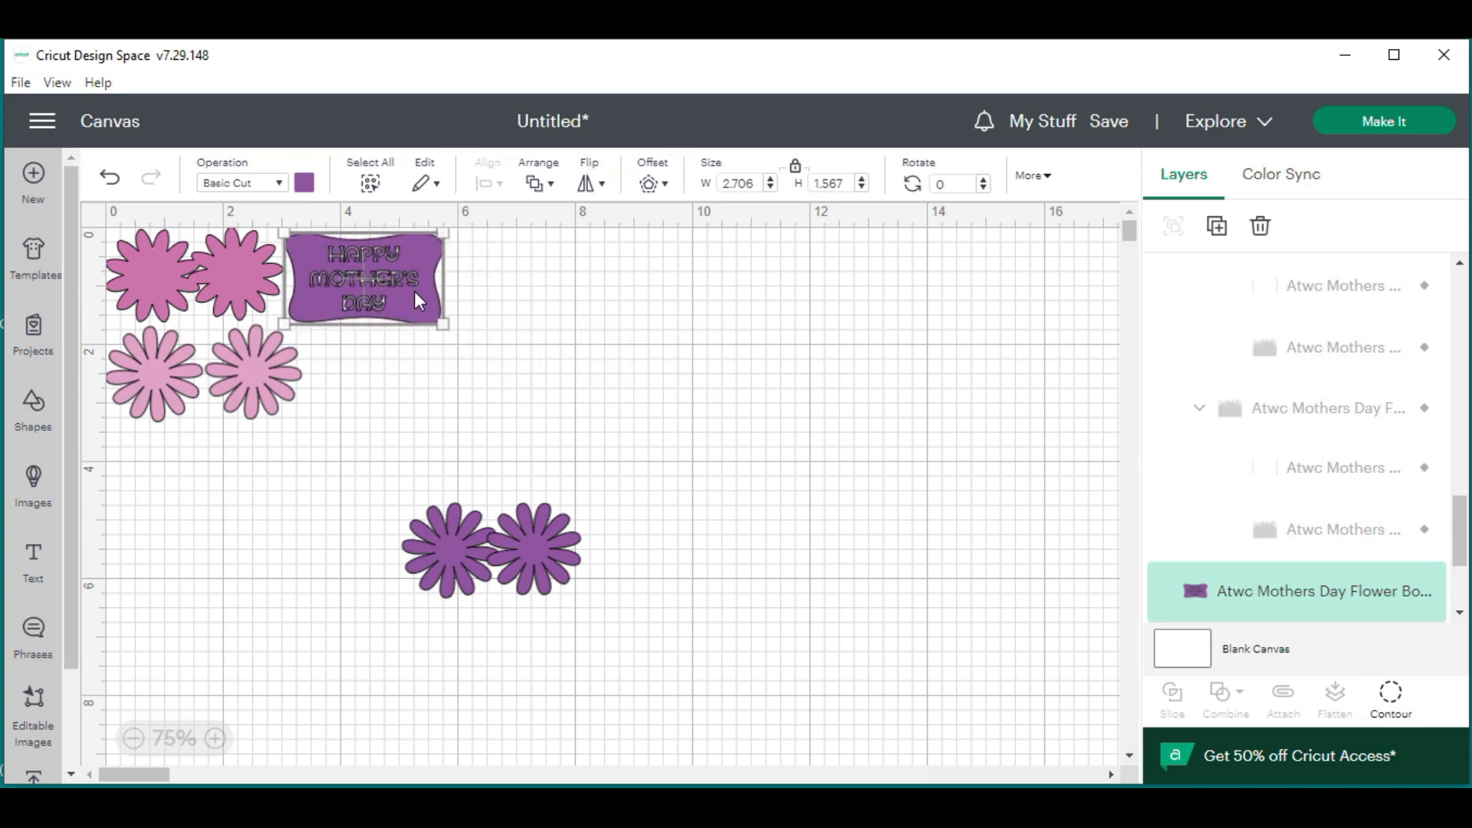
left_click(526, 553)
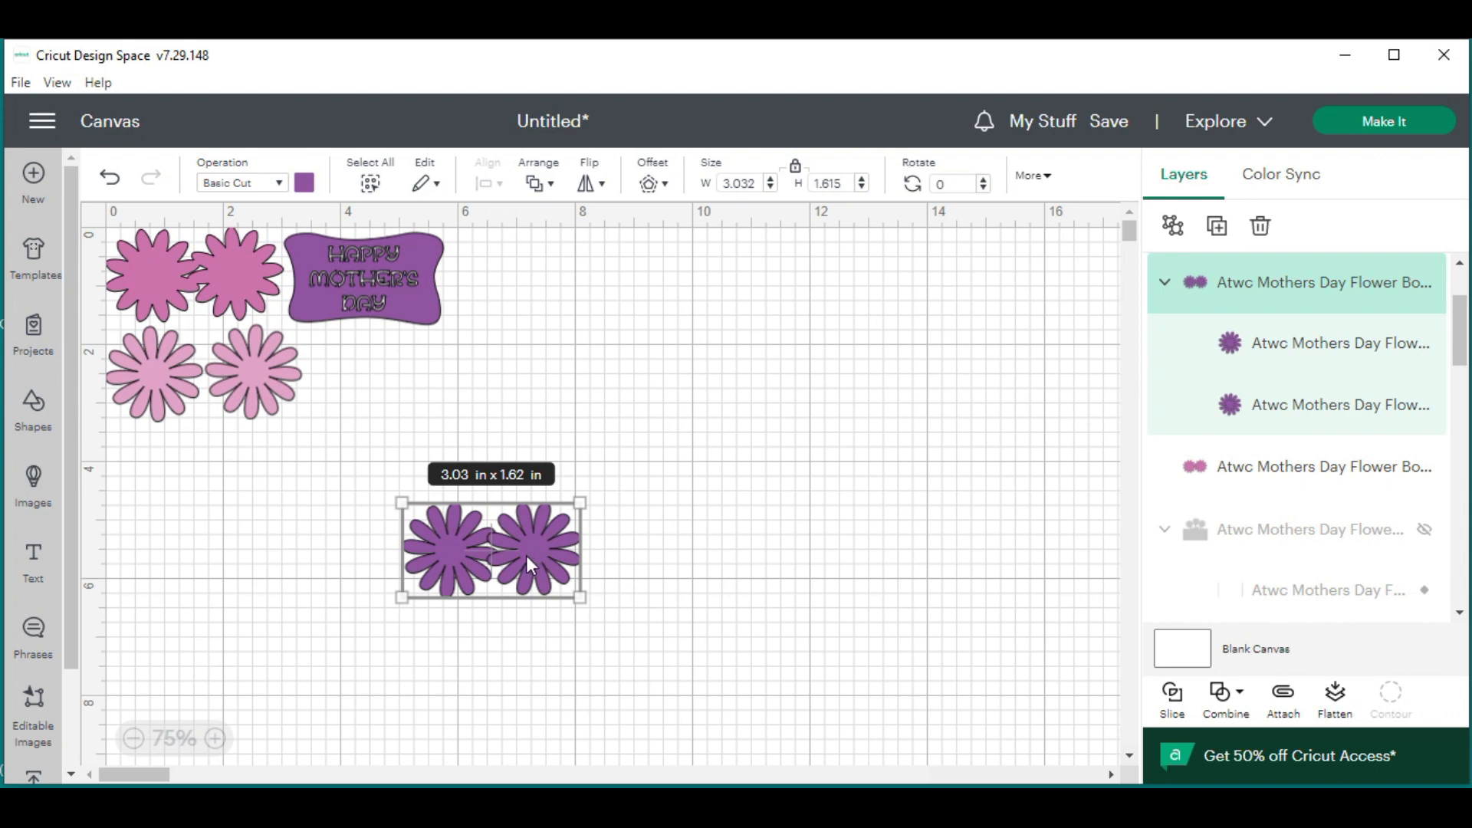
left_click_drag(534, 566, 651, 287)
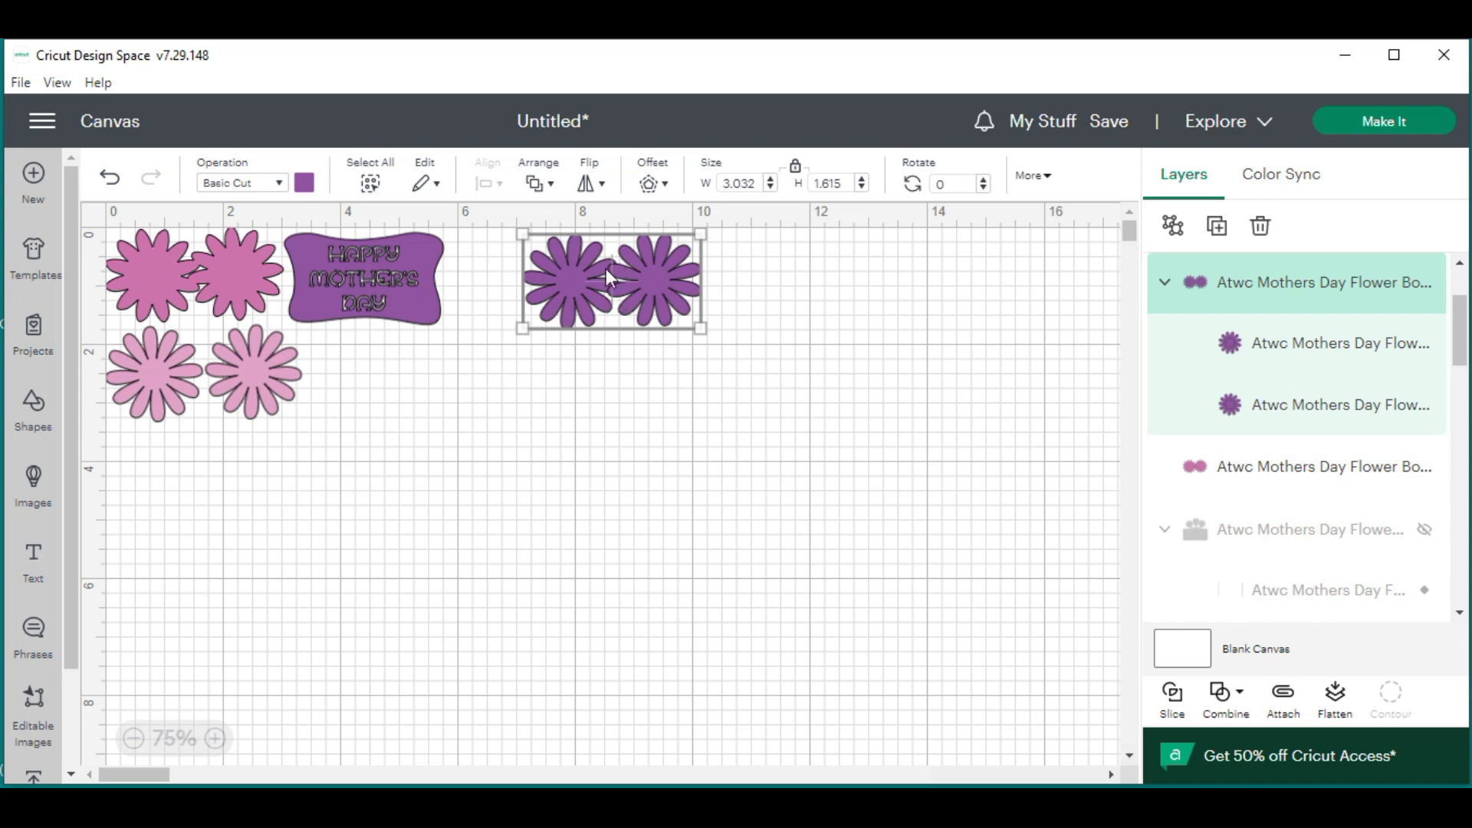
Ungroup the purple flower pair and shift its right-hand flower sideways so the two flowers are separated
left_click(1173, 227)
left_click(693, 375)
left_click(664, 290)
left_click_drag(663, 278, 680, 279)
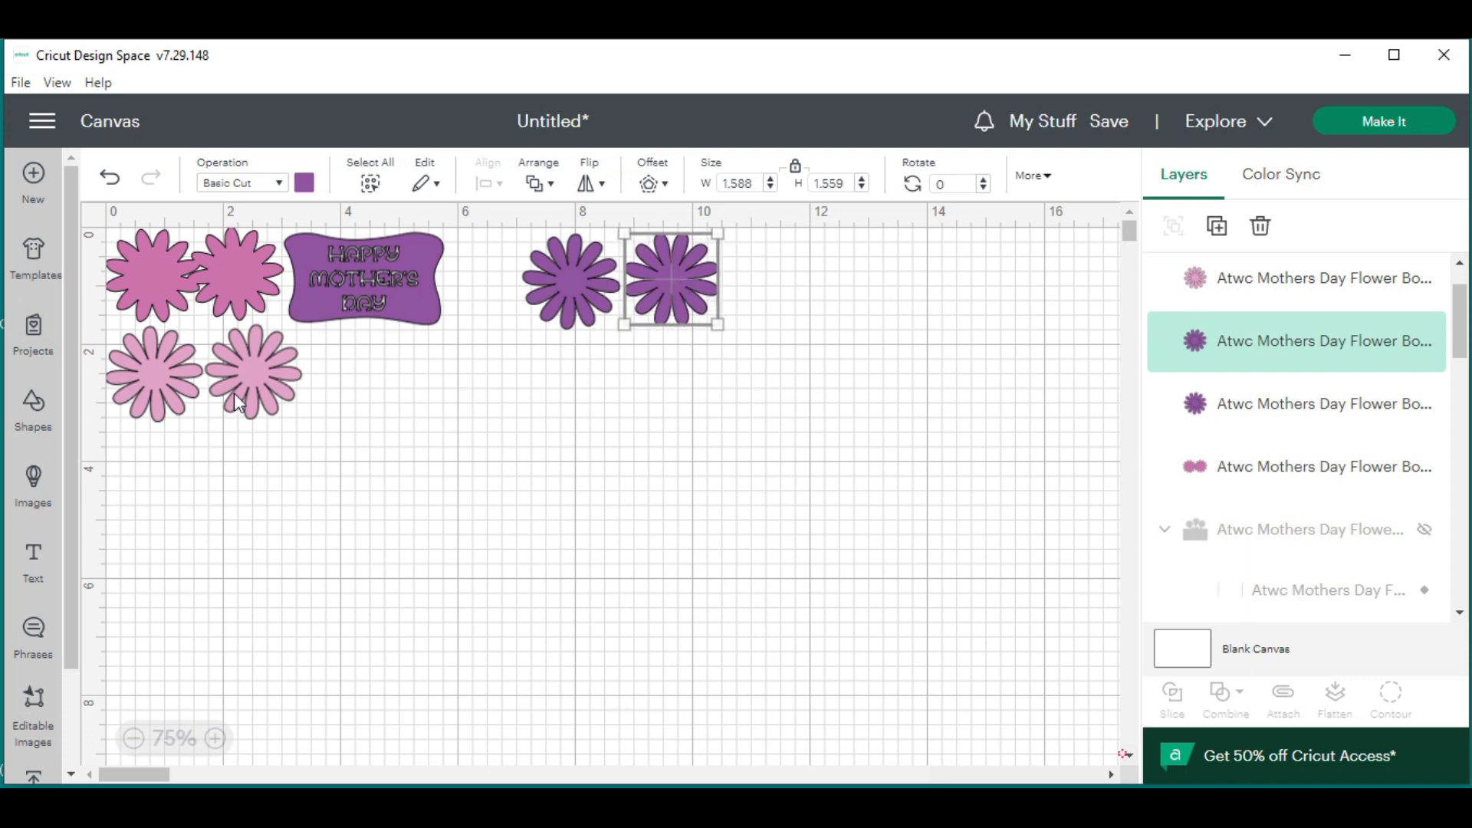
Find the hidden group holding the two grass box pieces in the layer list and unhide it
mouse_move(1216, 338)
left_click_drag(1457, 329, 1465, 595)
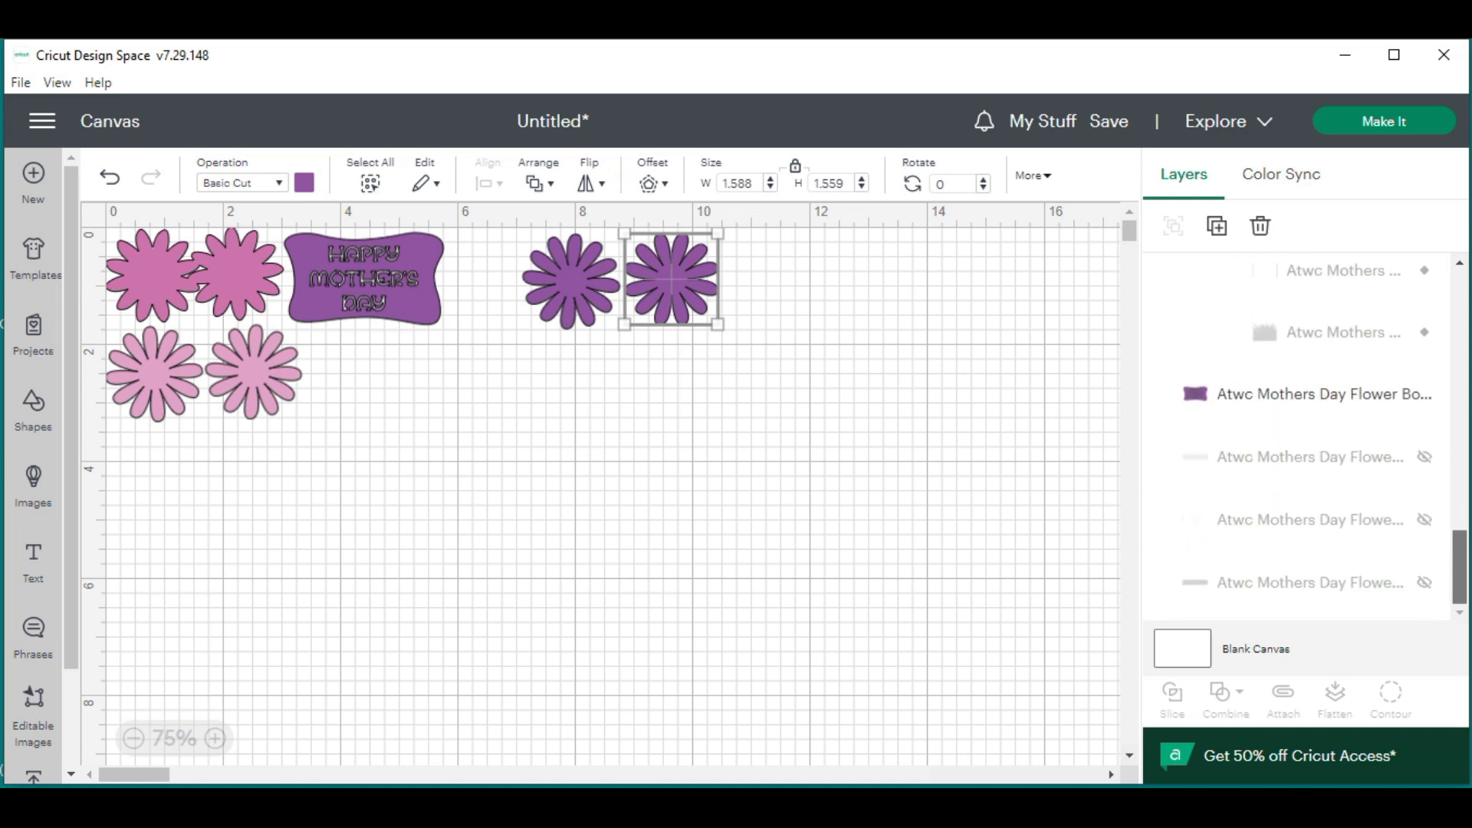
scroll(1266, 417, "up", 5)
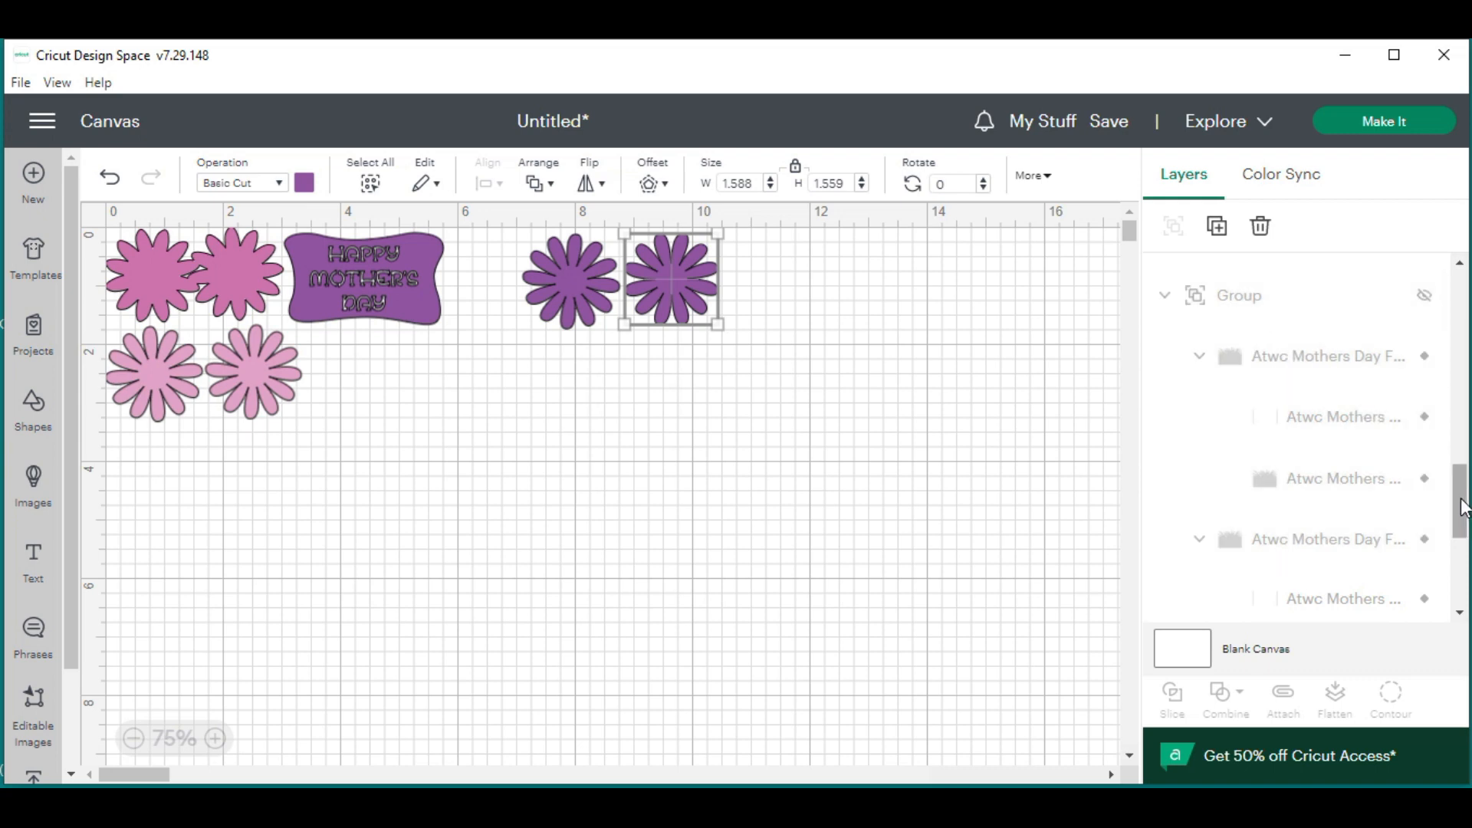
scroll(1463, 506, "up", 3)
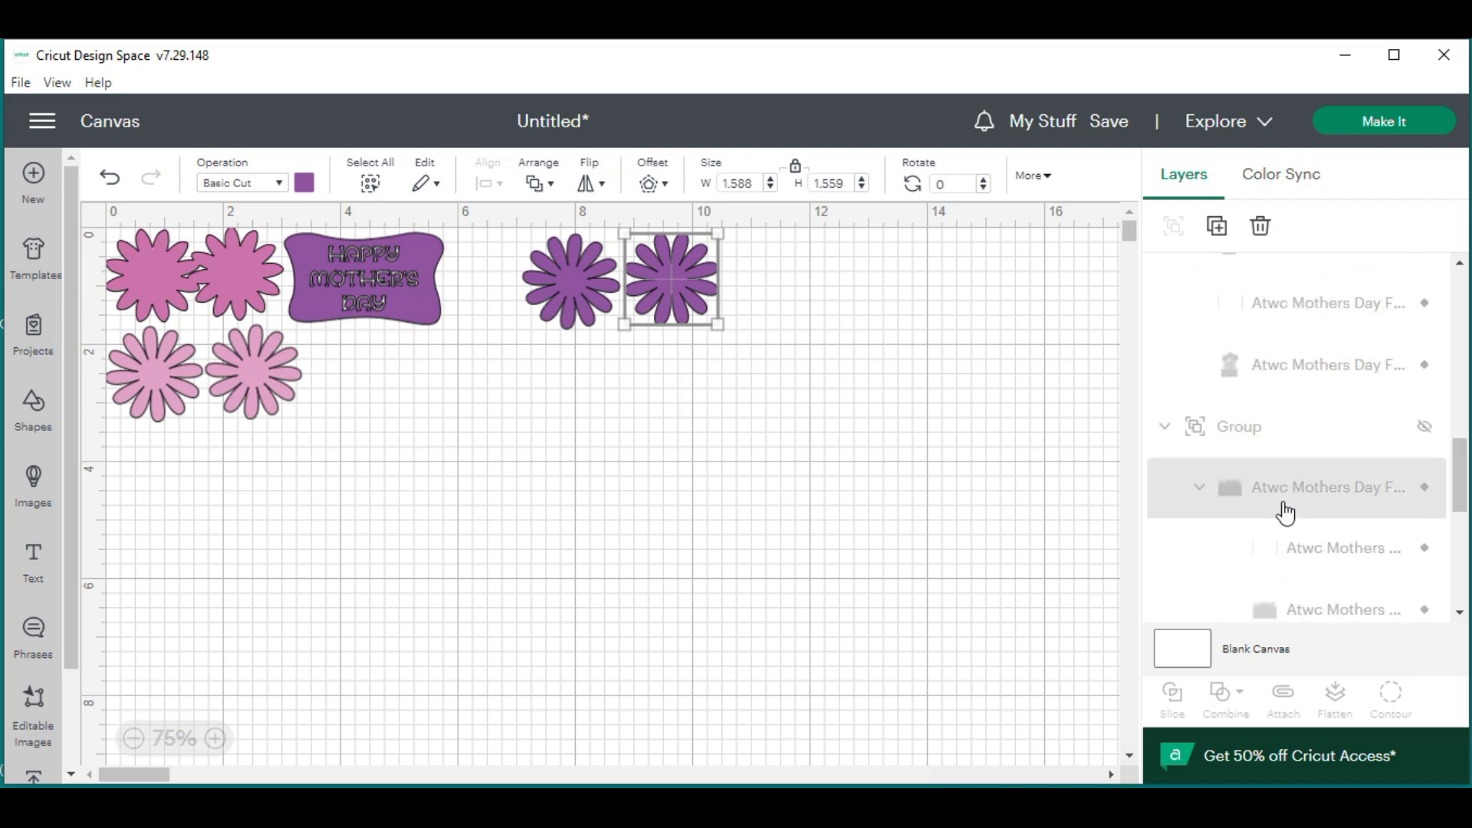
scroll(1460, 487, "down", 2)
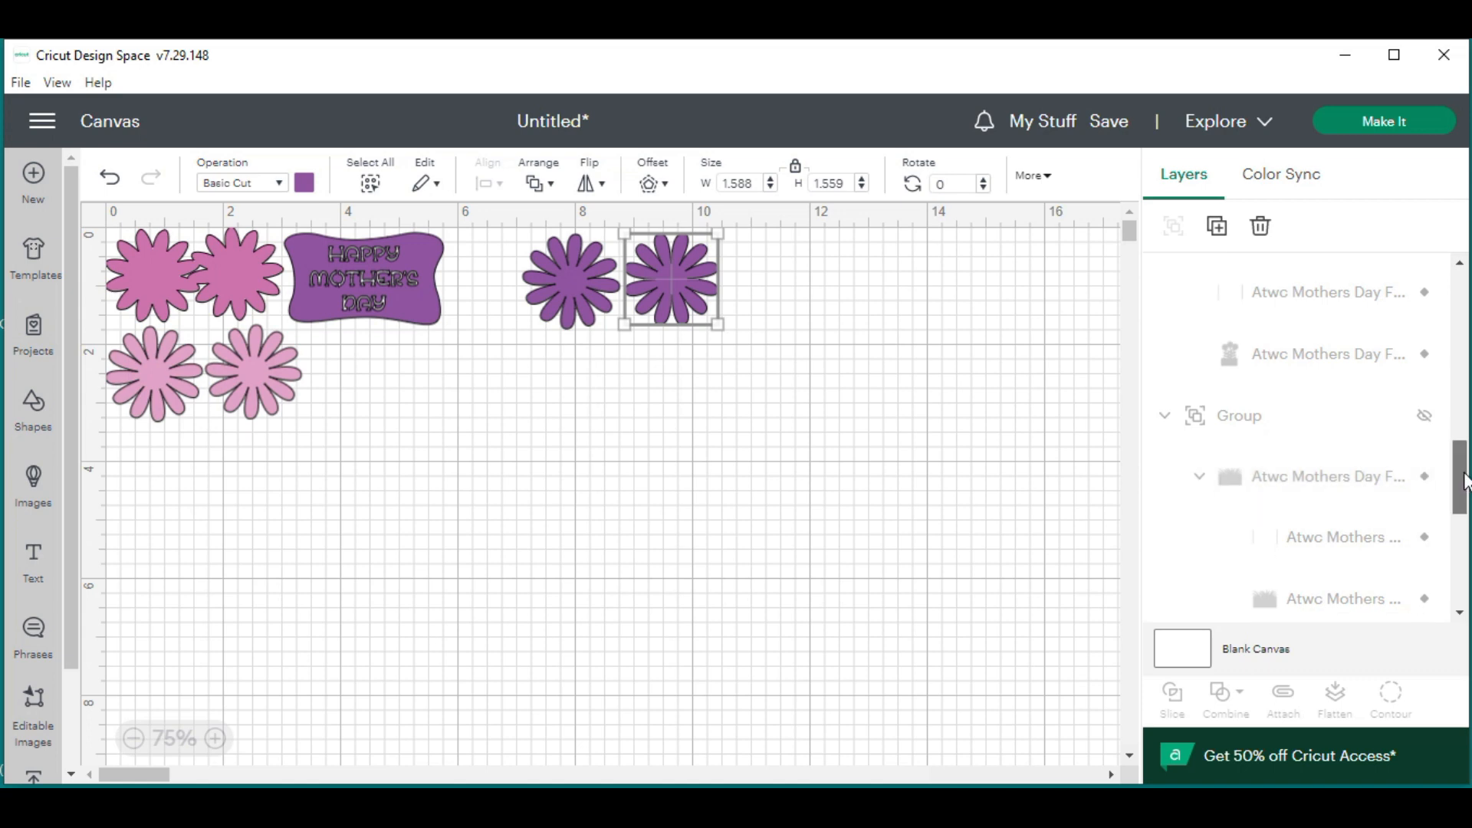
scroll(1460, 487, "down", 1)
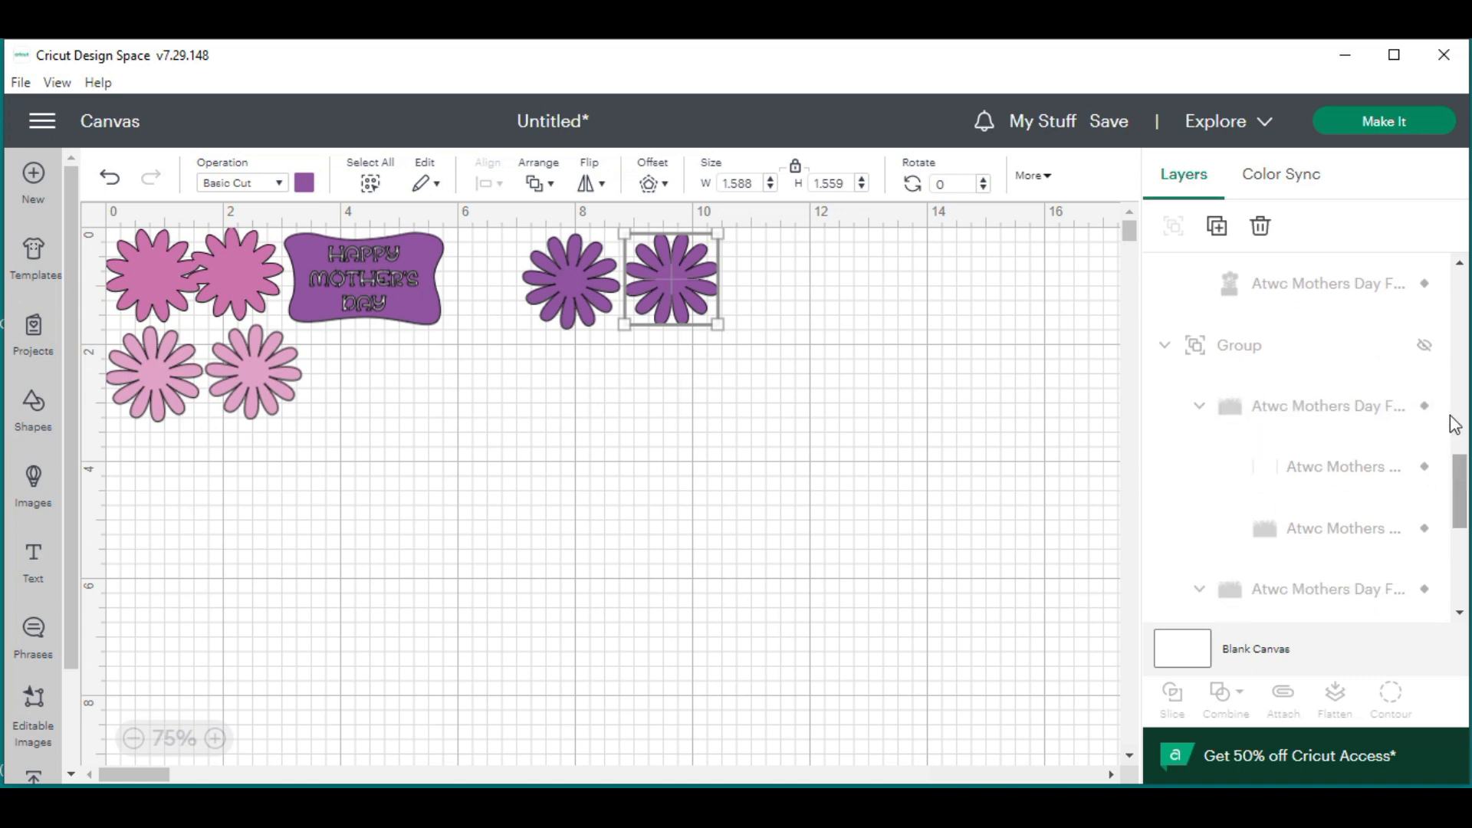
left_click(1426, 350)
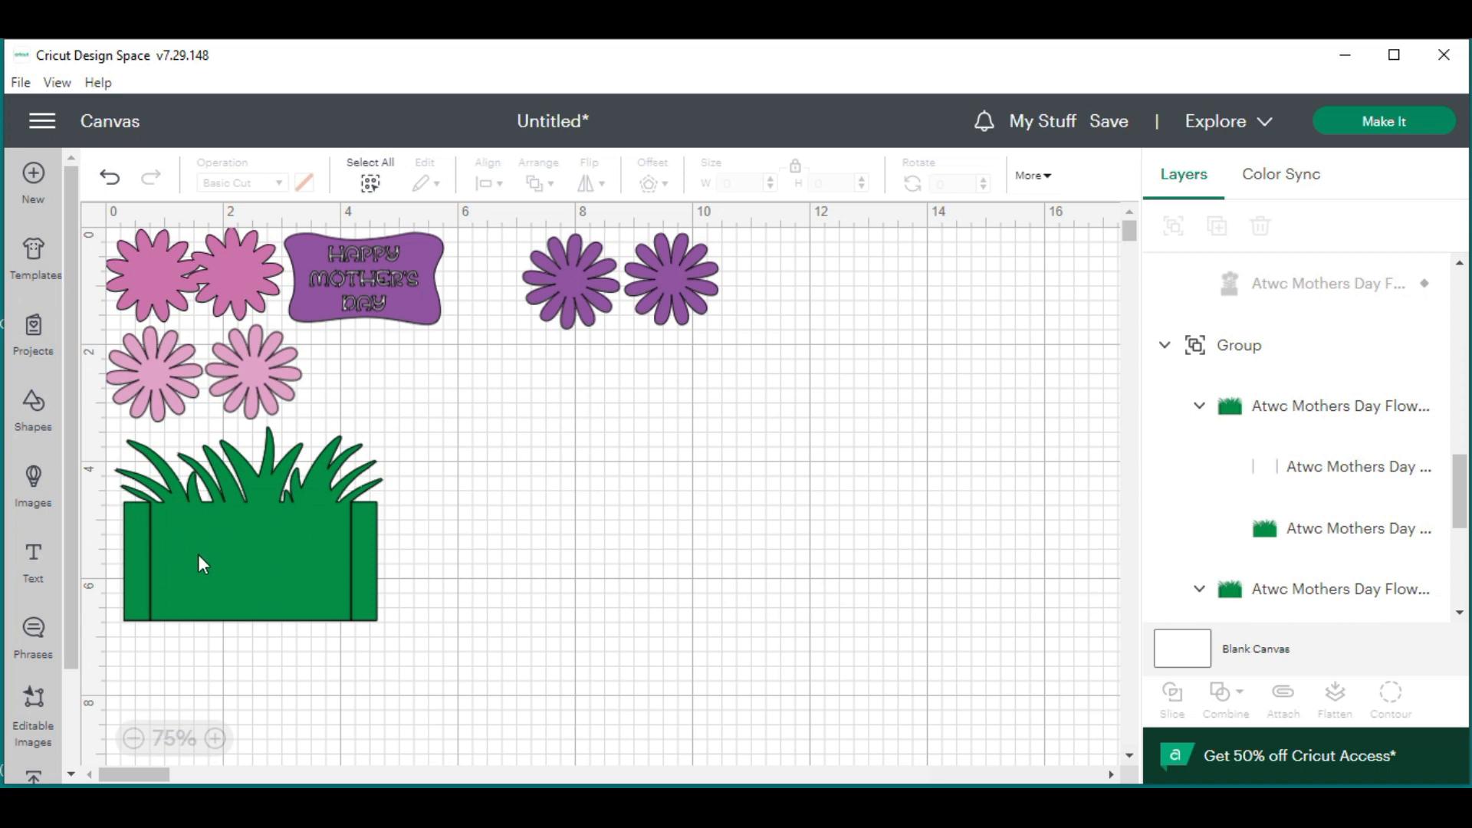
Move the green grass group down to about 4 in below the canvas origin and ungroup its two pieces
left_click_drag(453, 622, 274, 534)
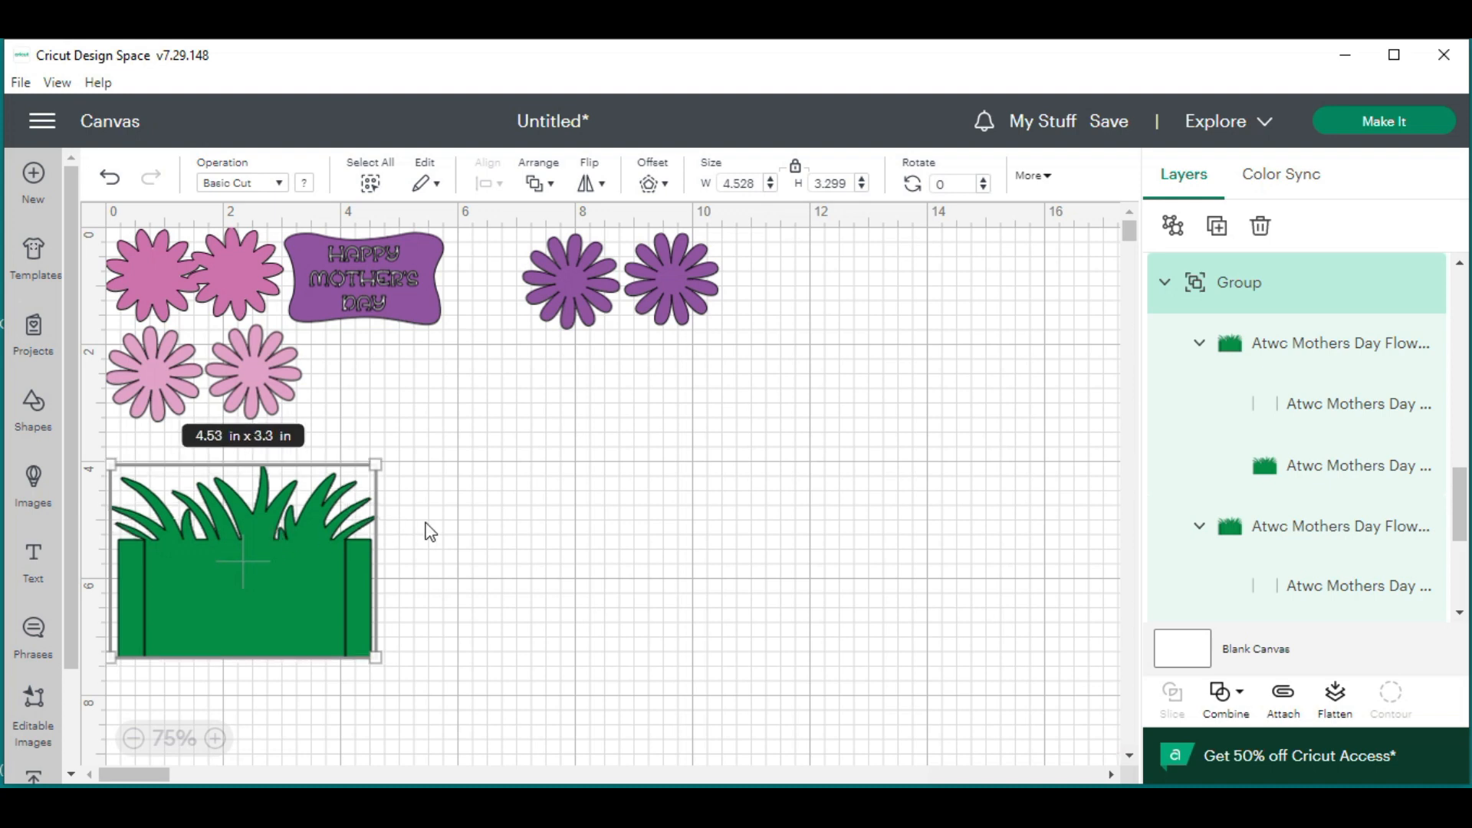
left_click(431, 523)
left_click(210, 577)
left_click(1173, 226)
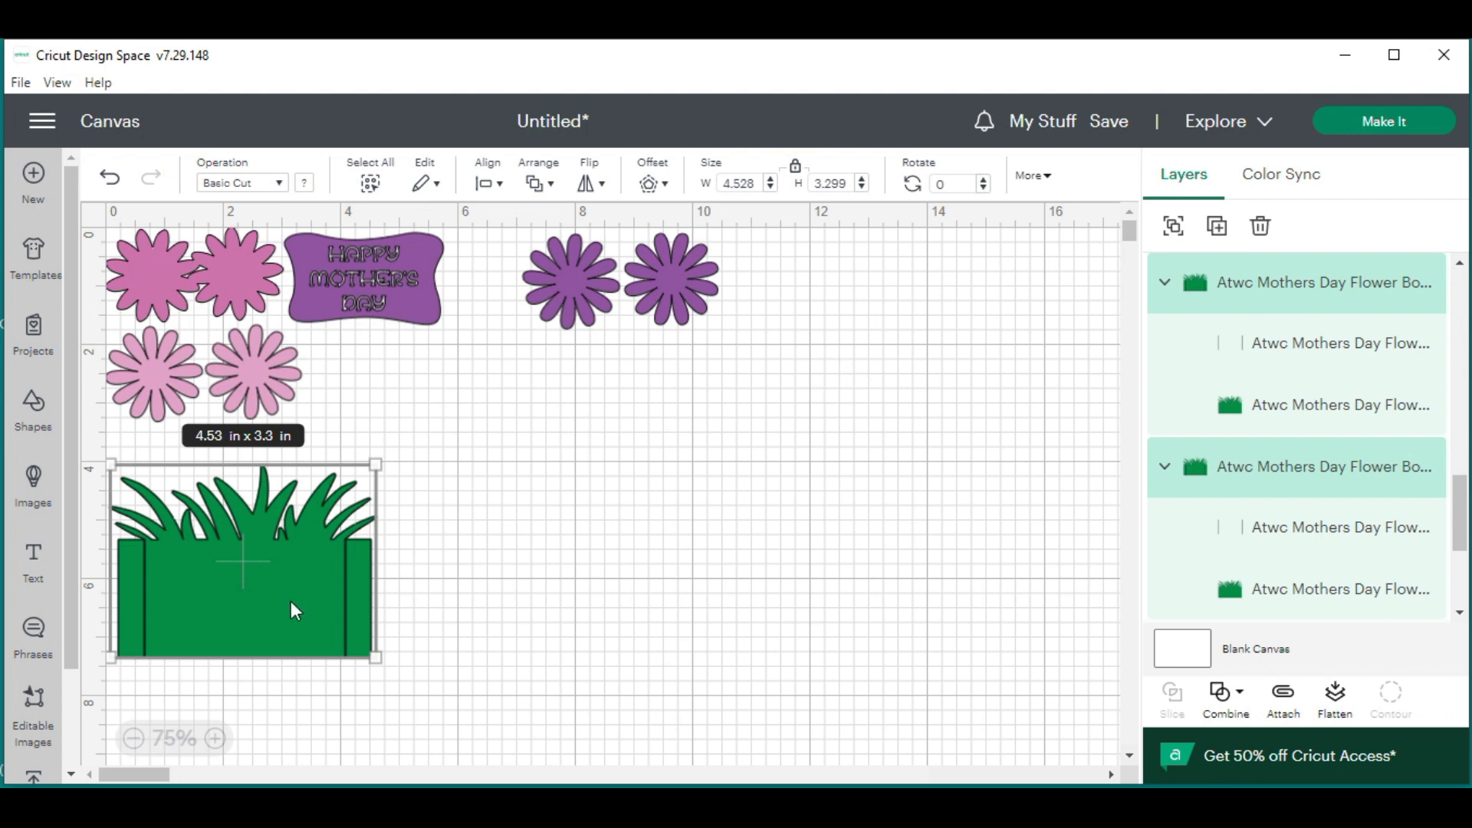
Separate the two stacked grass pieces and place one directly beneath the other along the canvas's left edge
left_click_drag(277, 586, 598, 559)
left_click(878, 512)
left_click(315, 560)
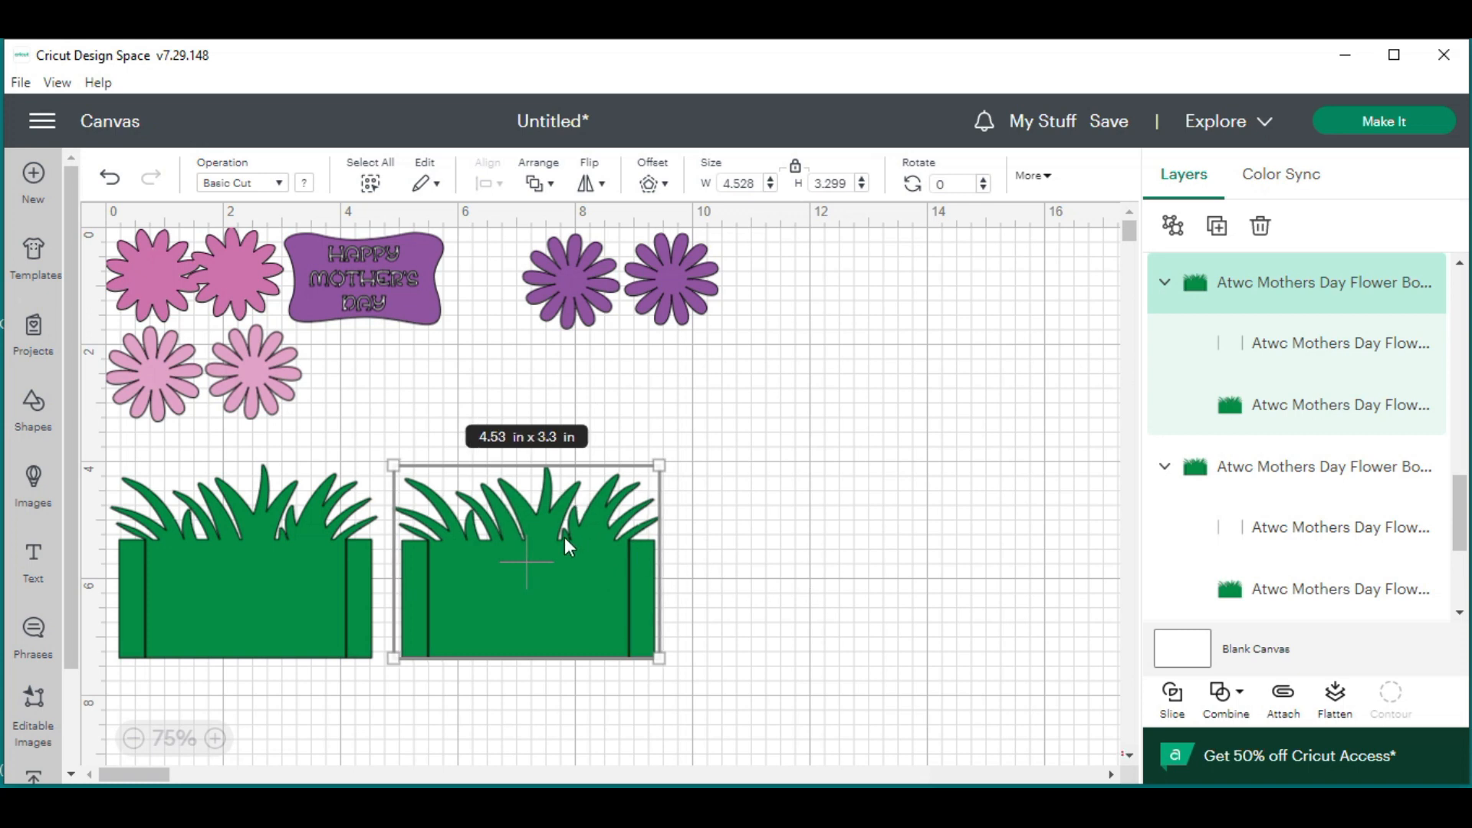
scroll(381, 463, "down", 2)
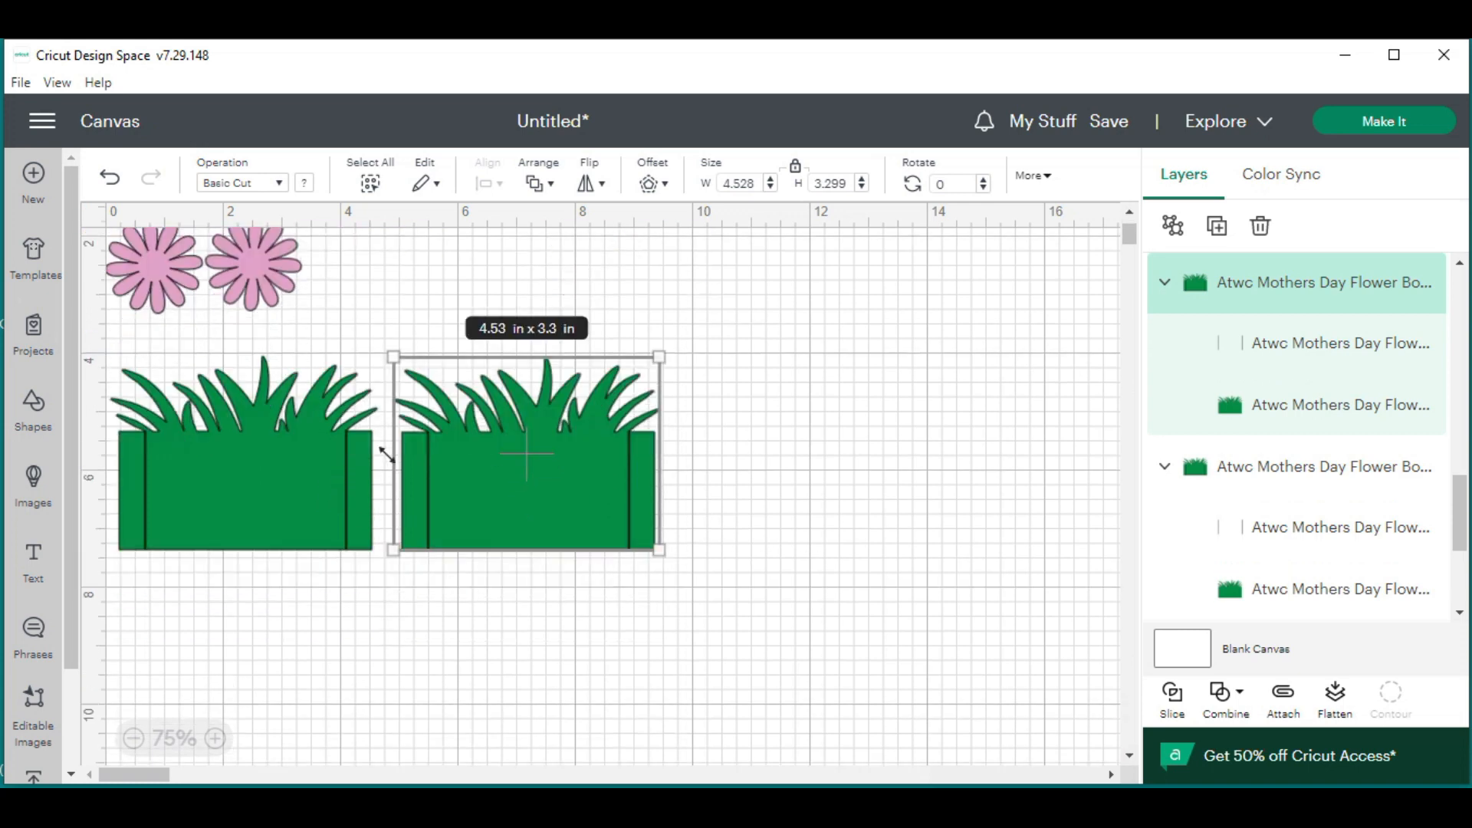
left_click_drag(509, 453, 231, 653)
Nudge both green grass pieces slightly left so they sit against the canvas's left edge
scroll(1303, 359, "up", 4)
scroll(1304, 356, "down", 2)
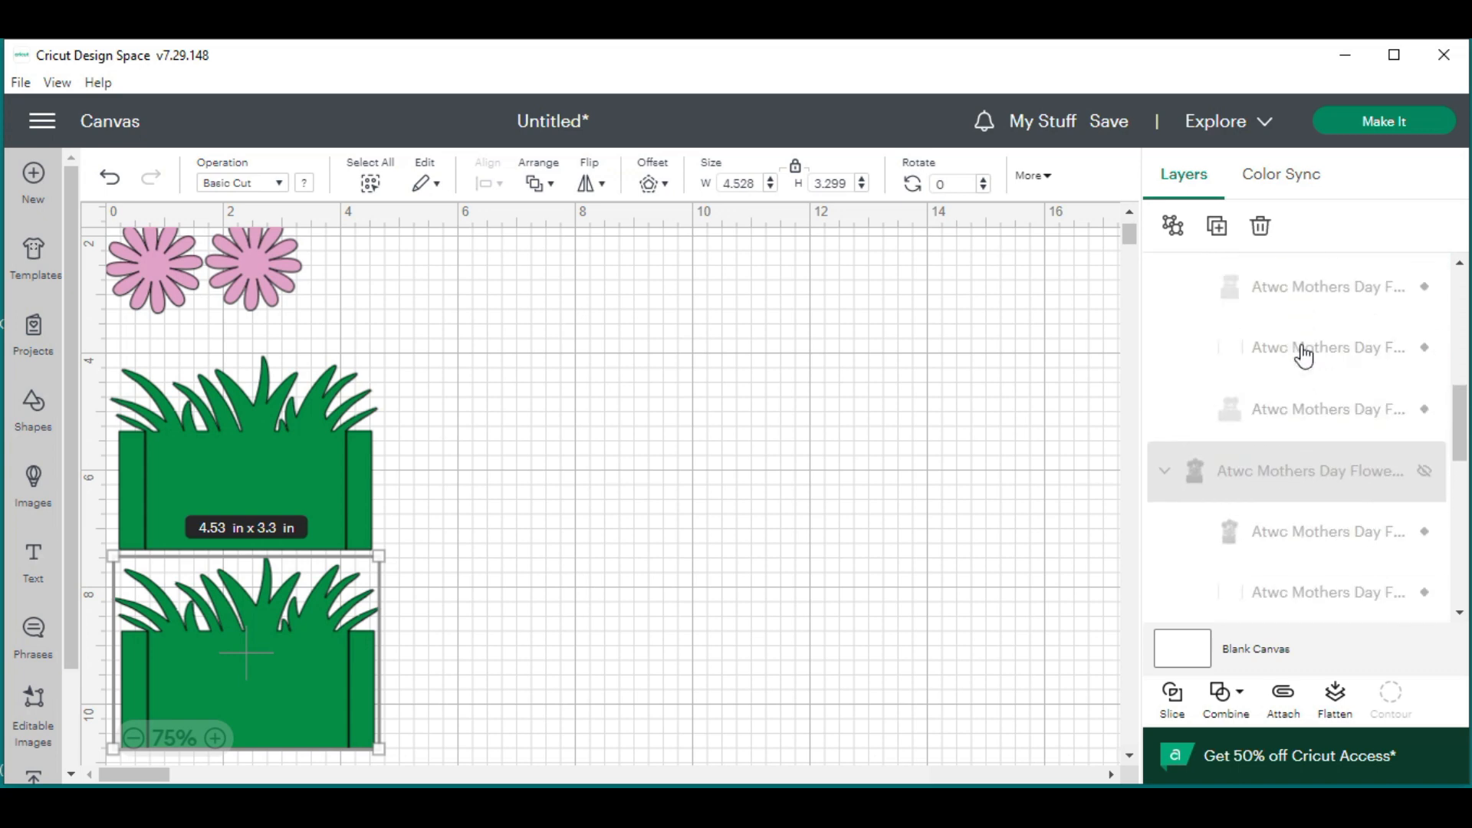
scroll(1305, 352, "down", 5)
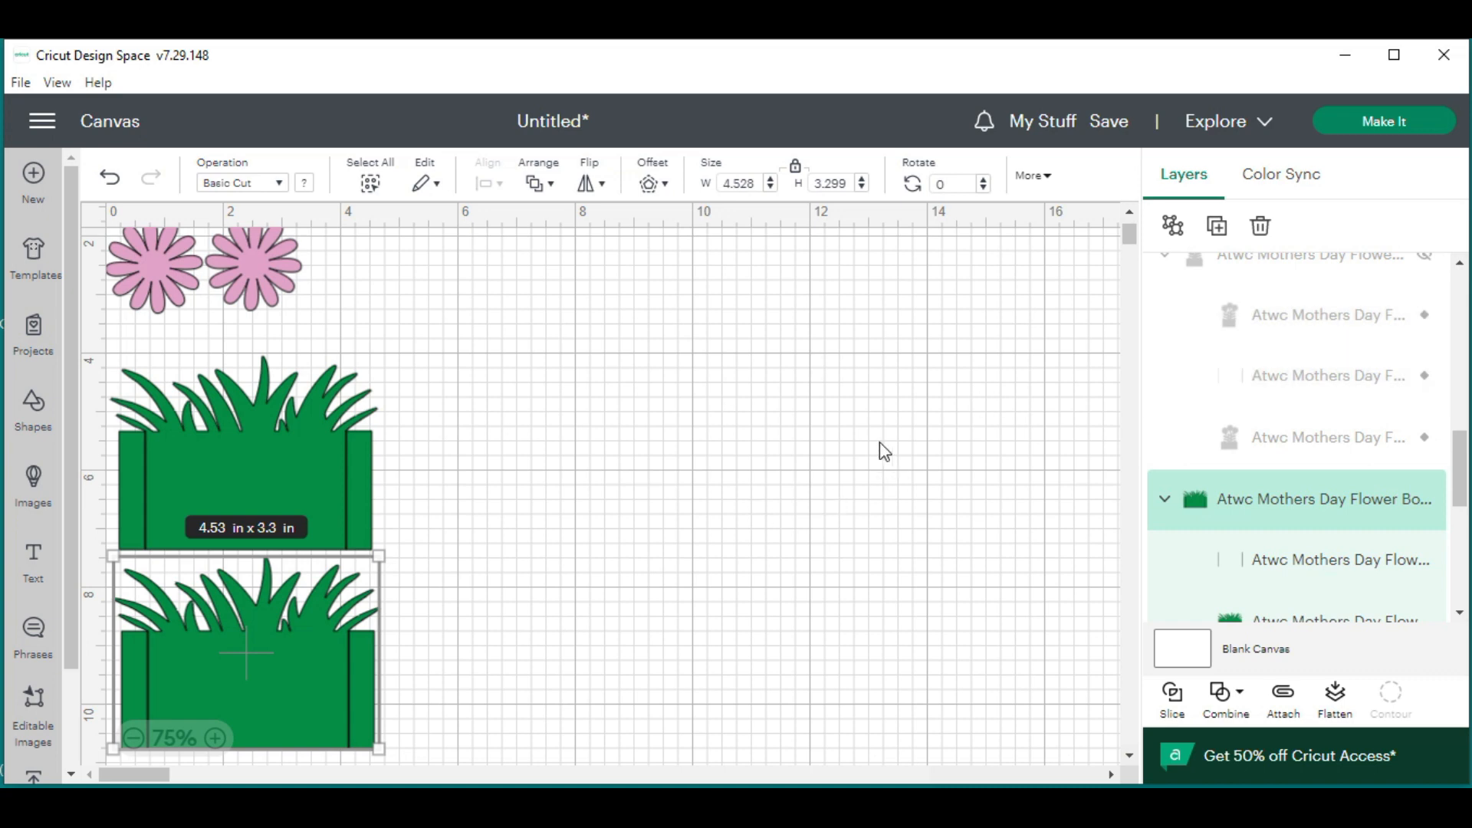
left_click(248, 687)
left_click_drag(249, 686, 245, 687)
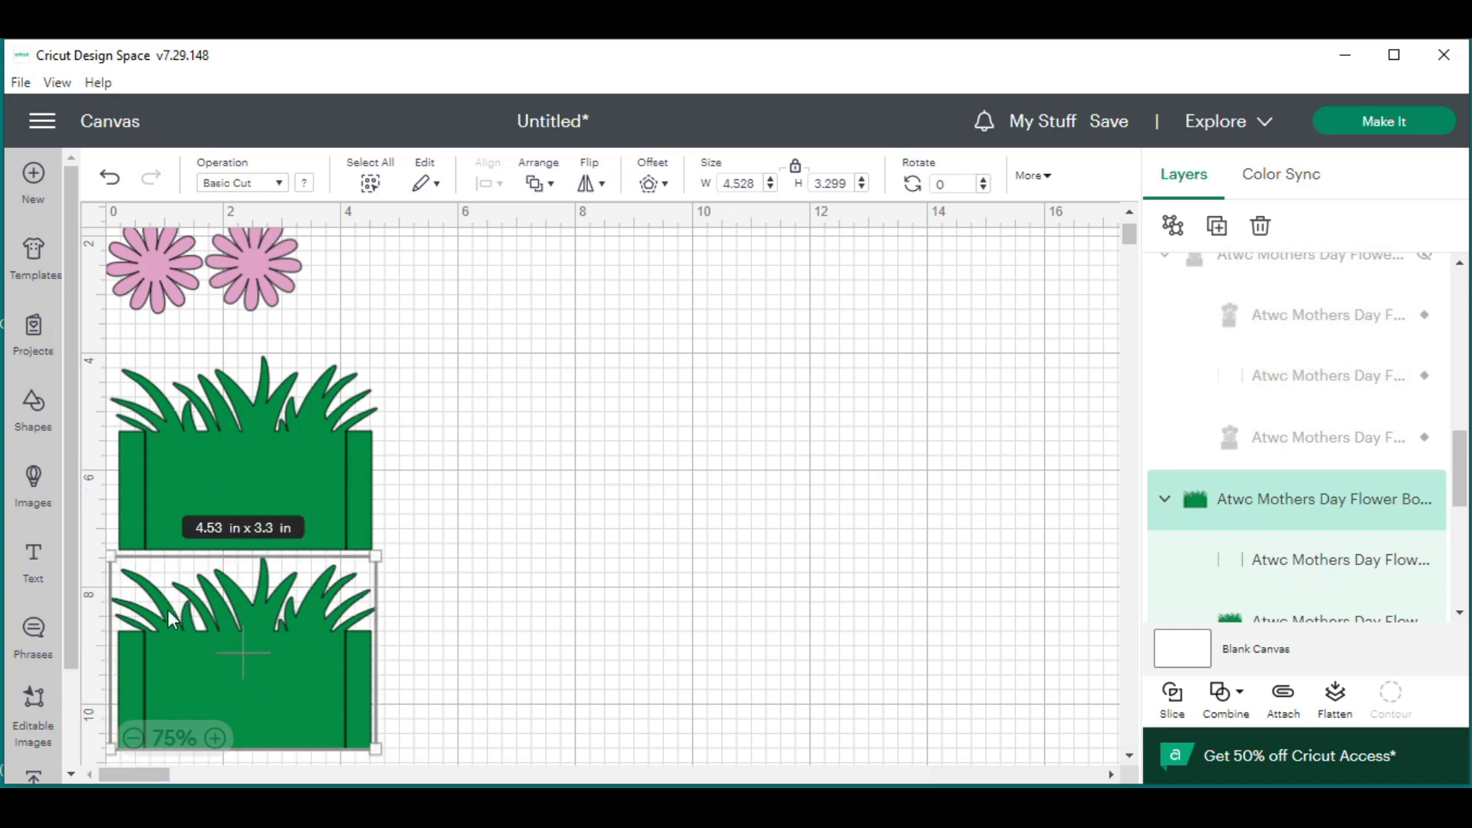
left_click_drag(229, 426, 224, 426)
left_click_drag(186, 674, 176, 675)
left_click(449, 518)
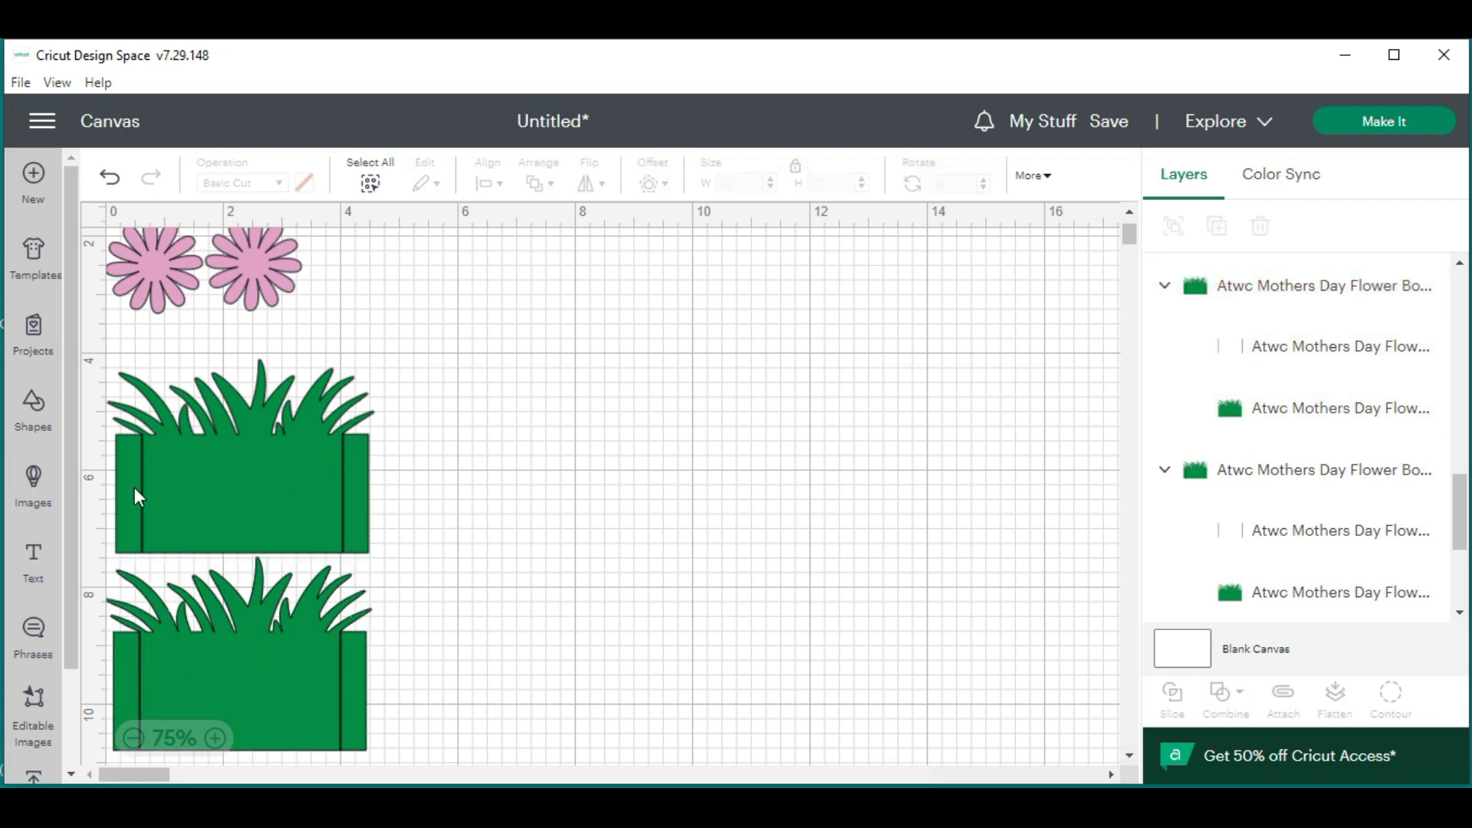
Set the operation of the two vertical fold lines on the upper grass piece to Score
left_click(344, 477)
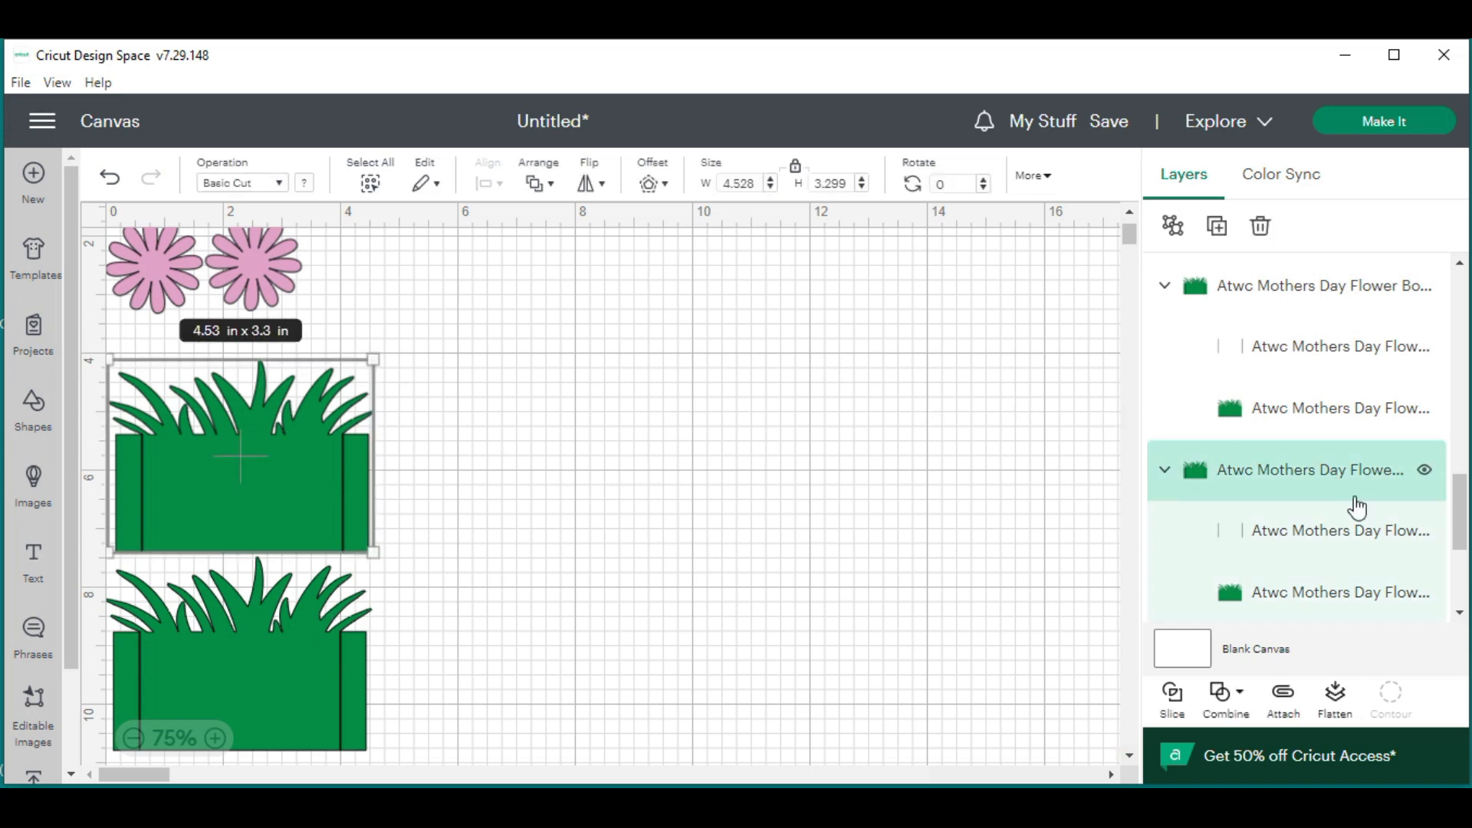
left_click(1293, 542)
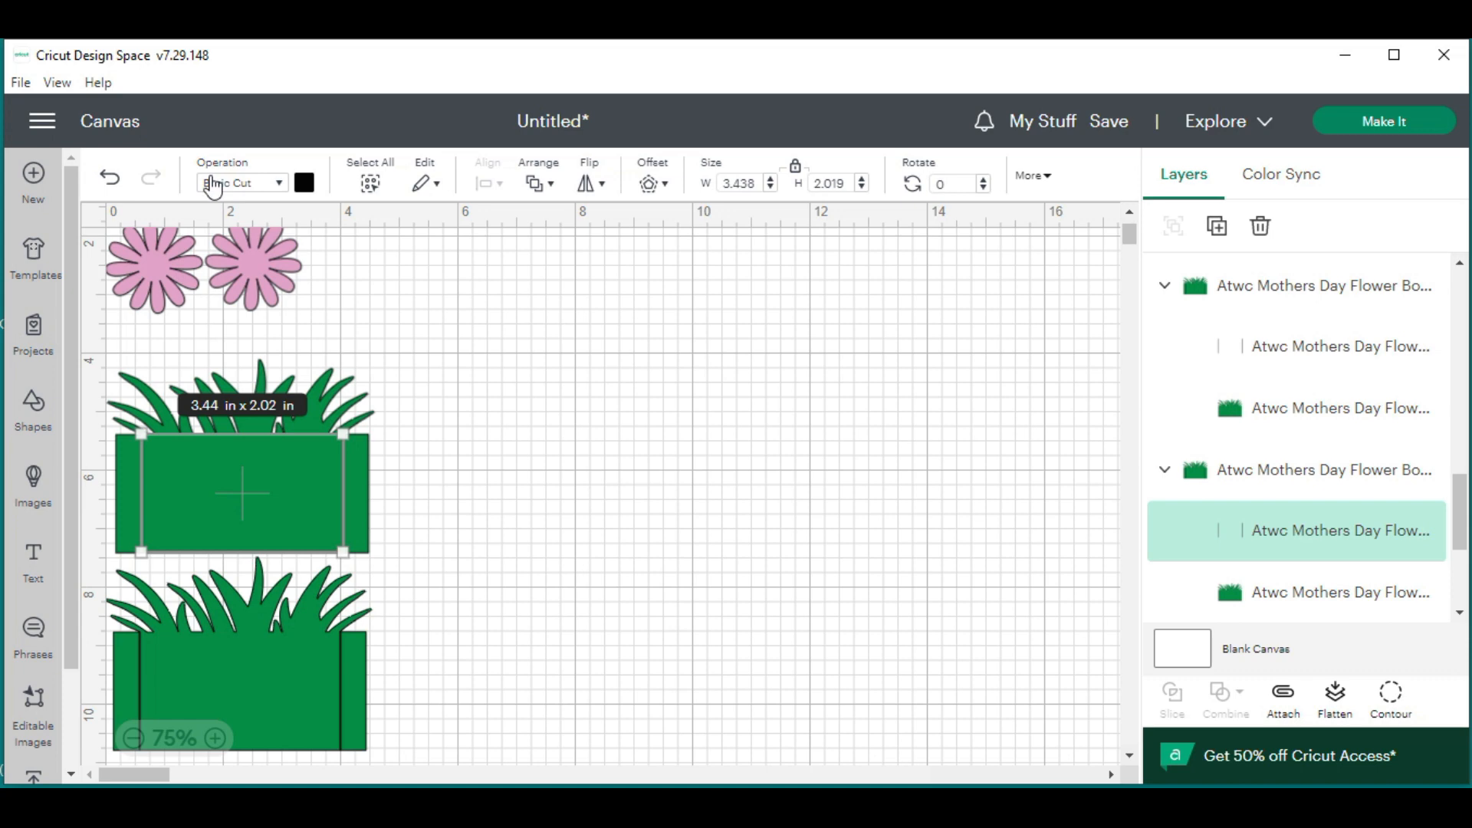
left_click(269, 187)
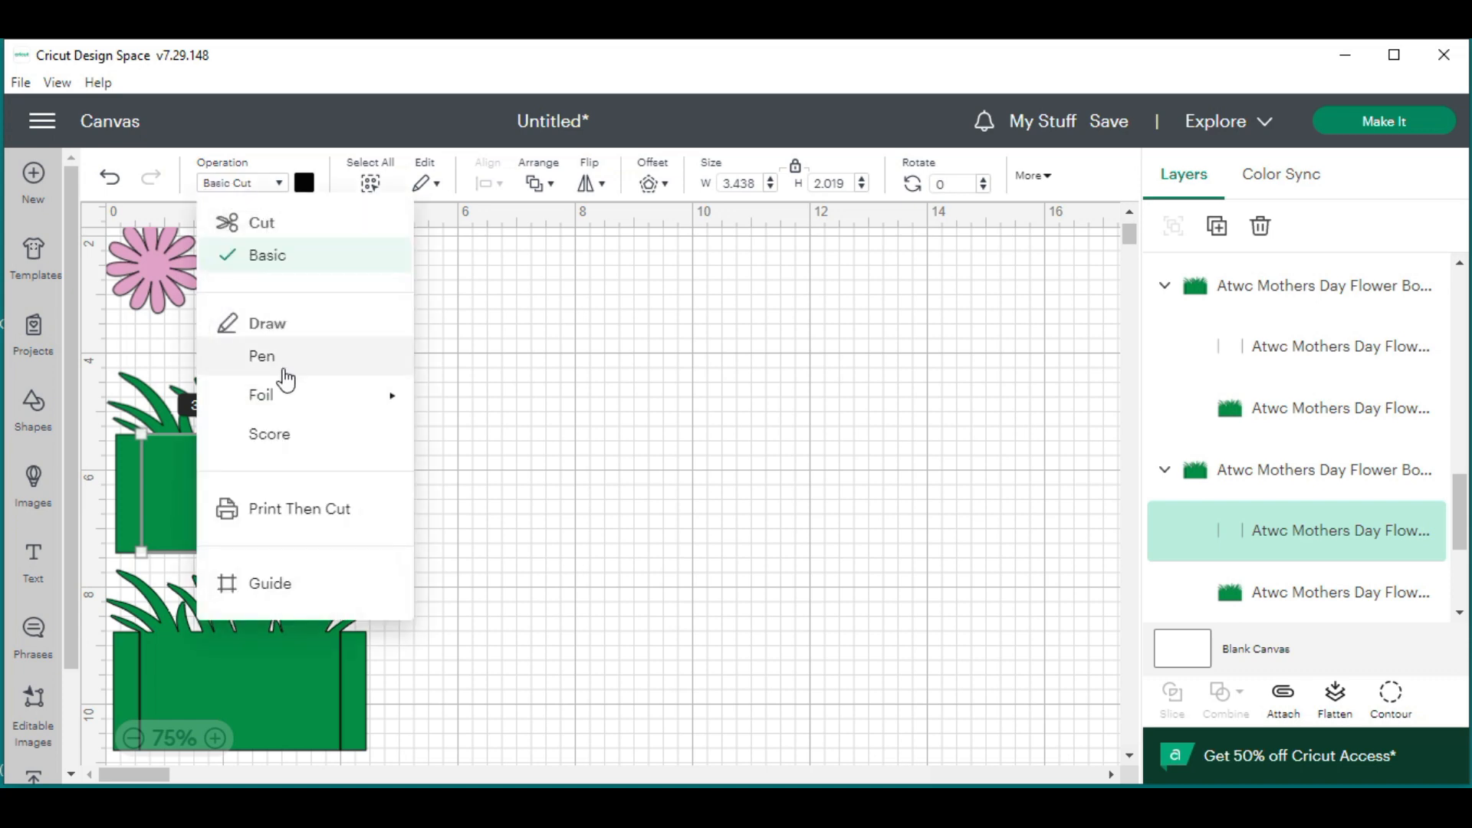
left_click(270, 435)
left_click(414, 524)
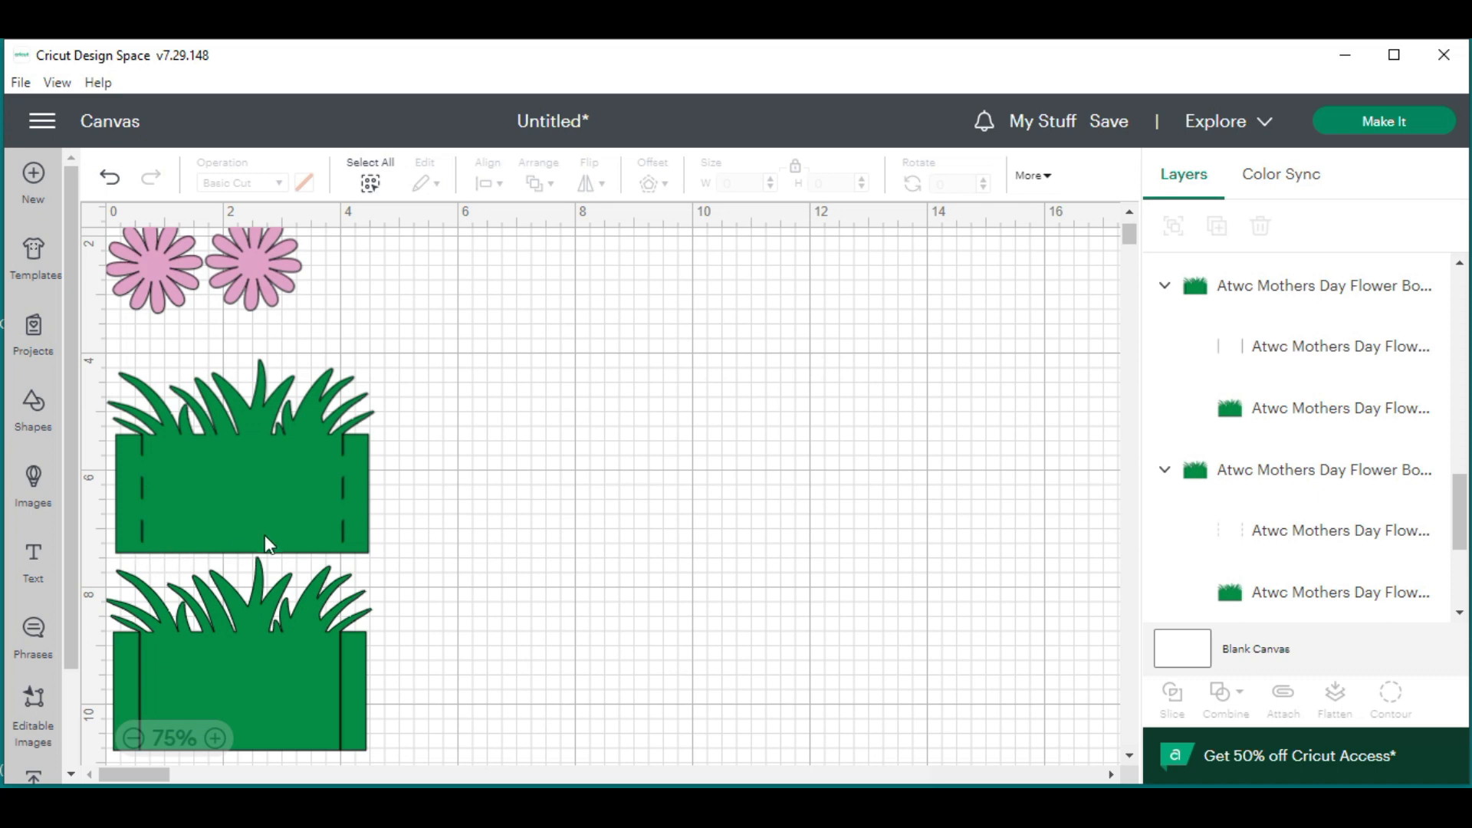
Set the operation of the two vertical fold lines on the lower grass piece to Score
left_click(339, 699)
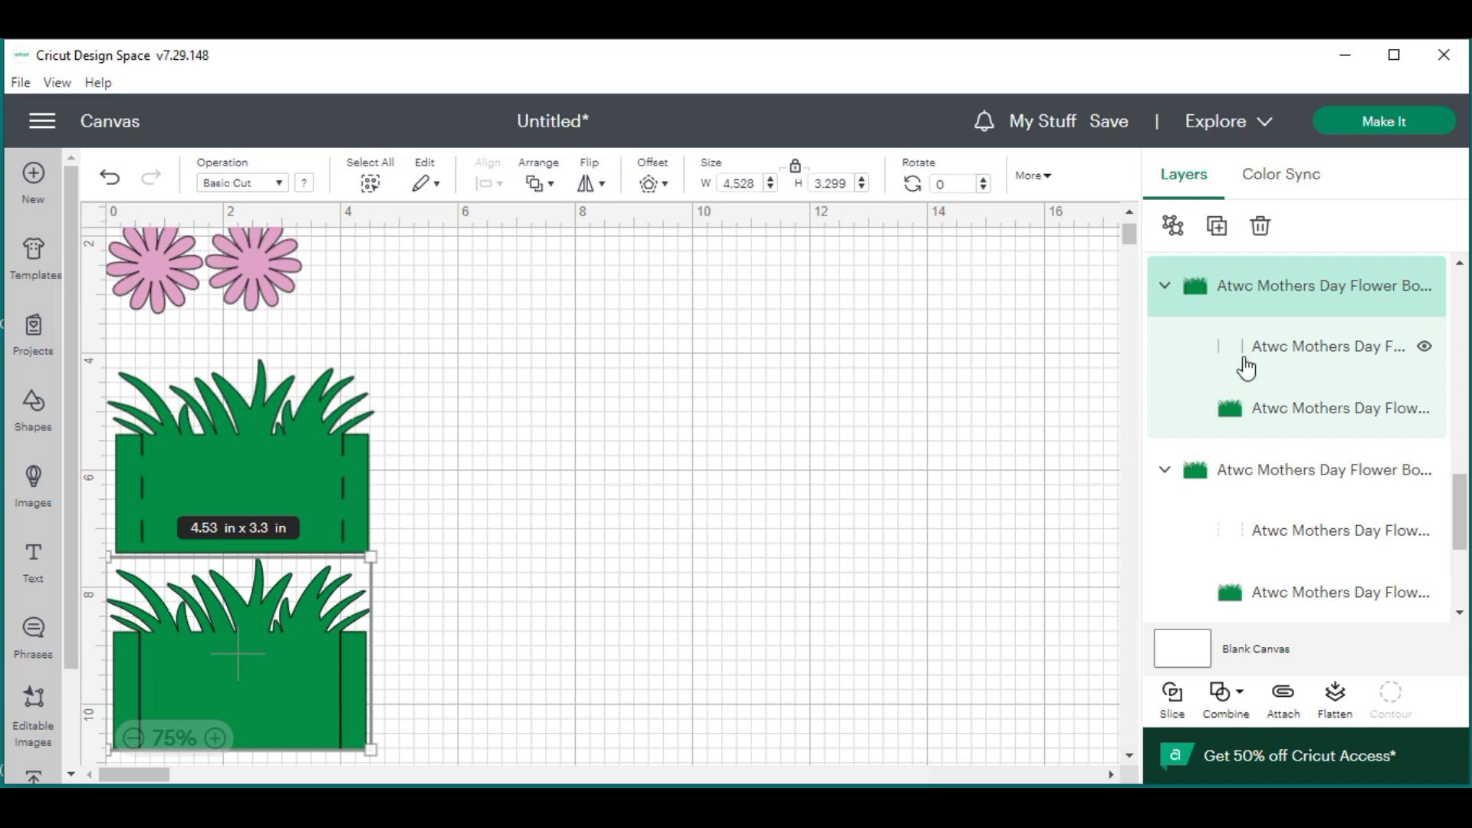
left_click(1295, 357)
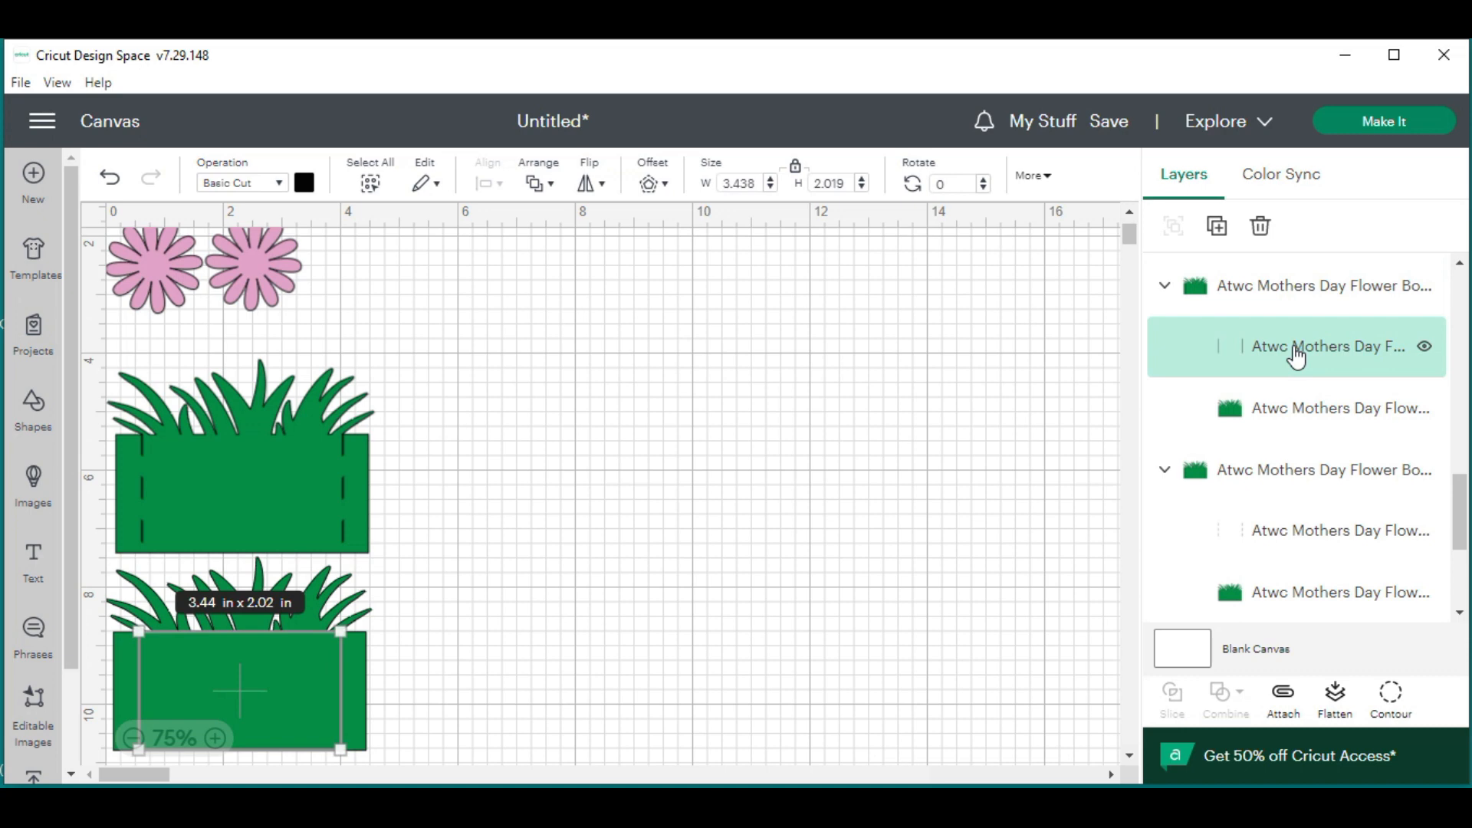
left_click(258, 196)
left_click(268, 439)
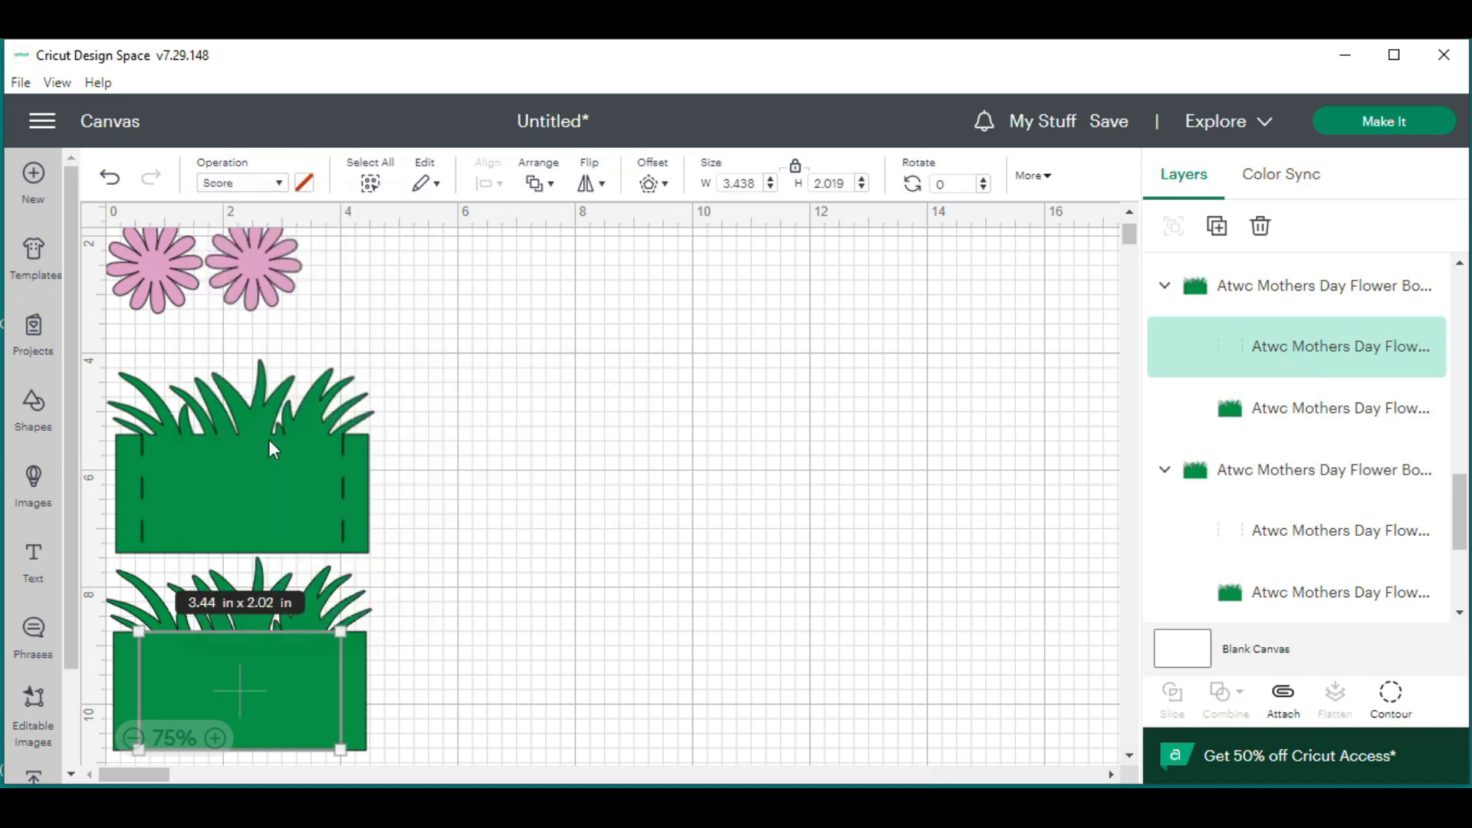
left_click(494, 575)
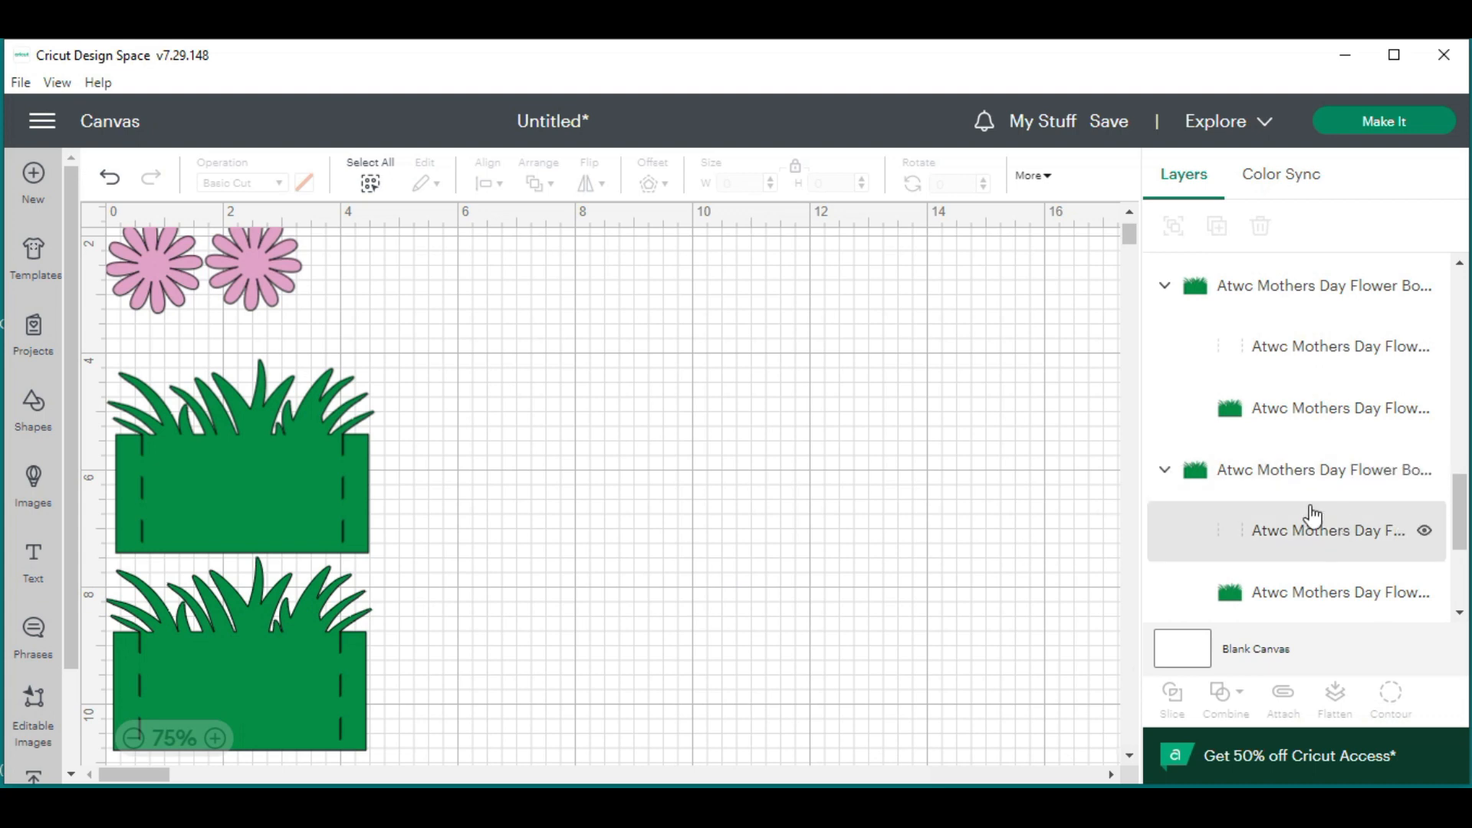
Review the layer list and the canvas to check which flower, grass and label pieces are visible for cutting
scroll(1298, 498, "up", 5)
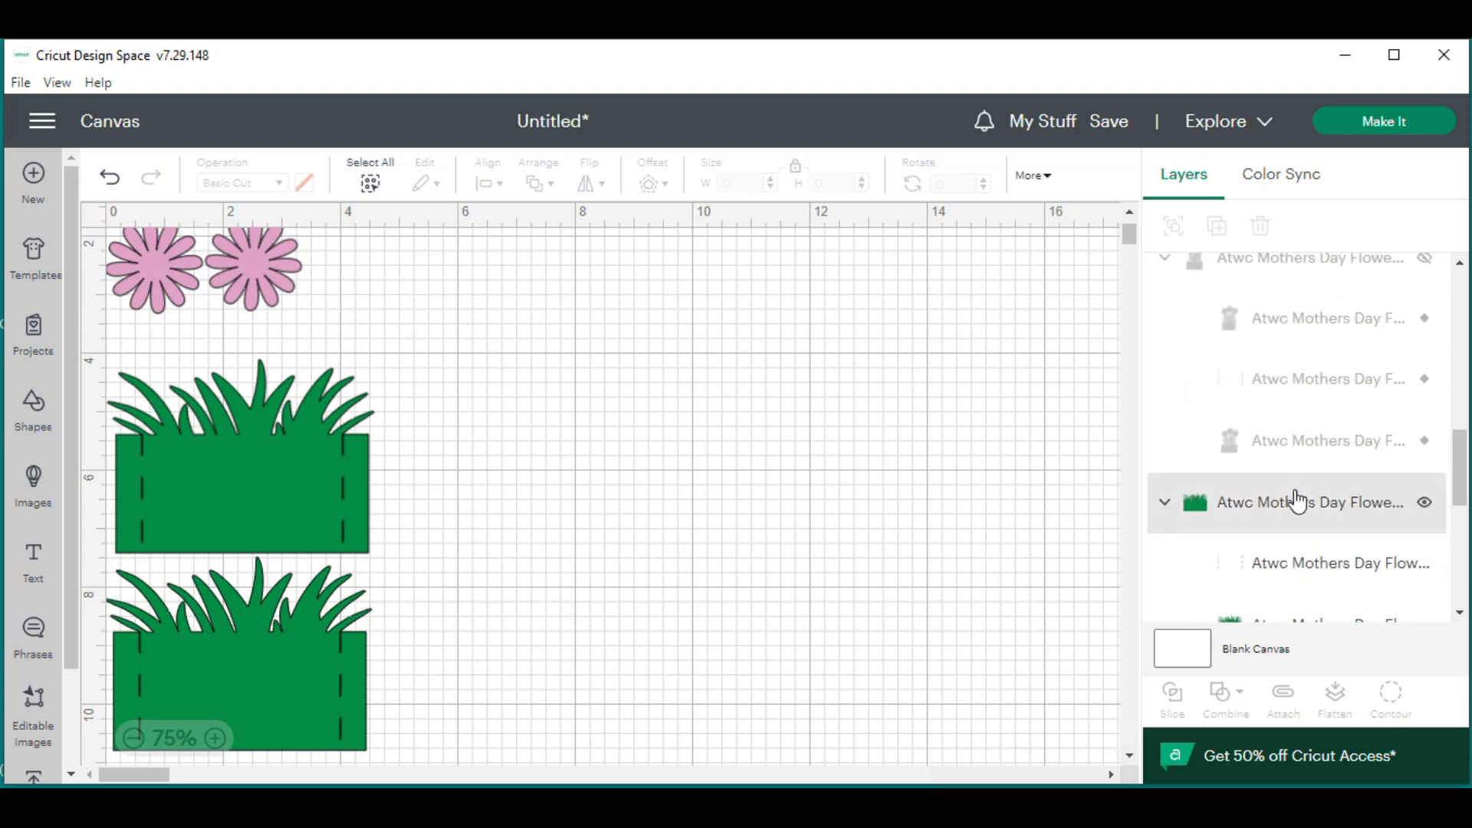
scroll(1298, 502, "up", 4)
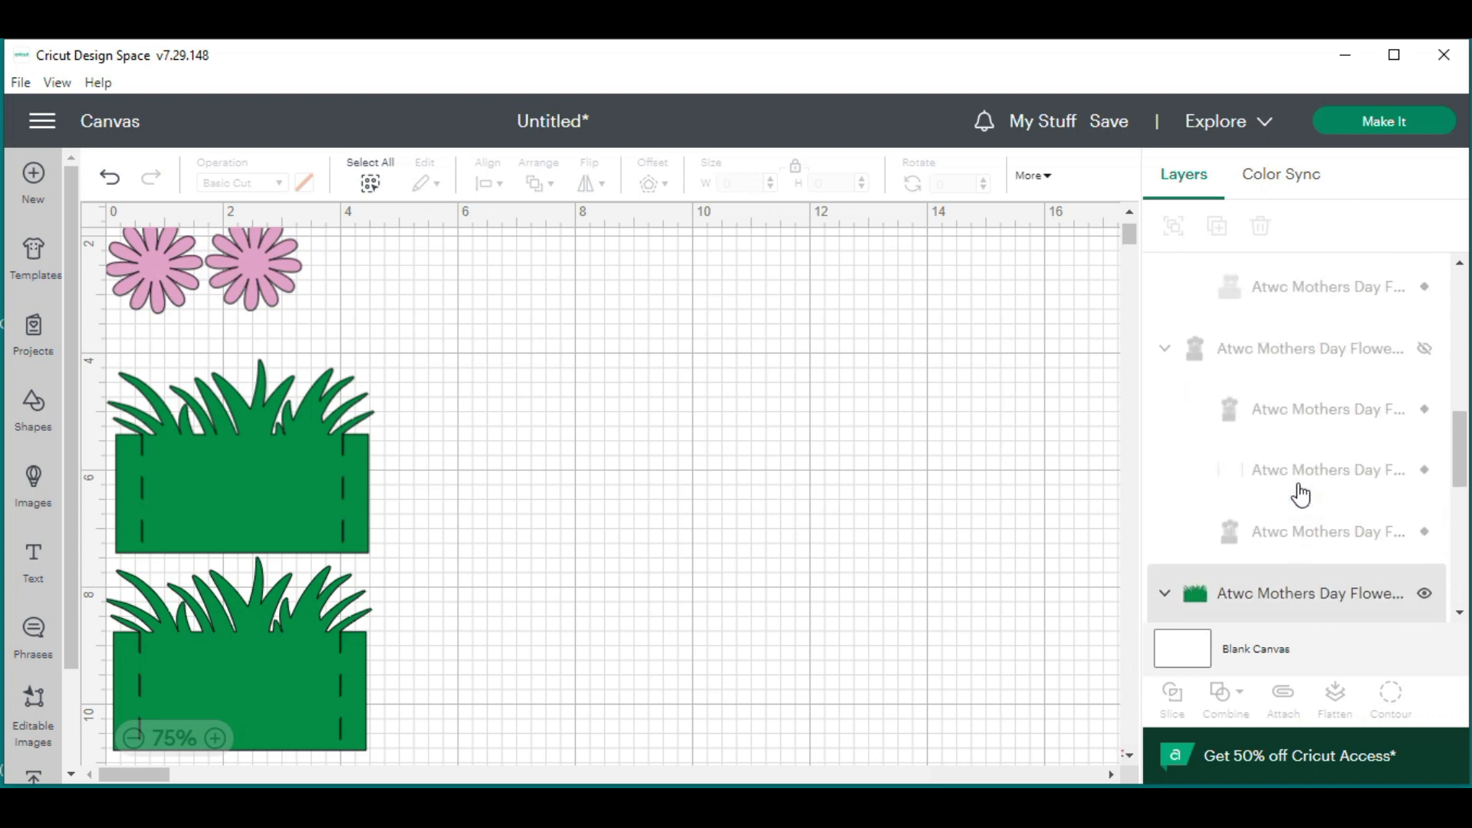
scroll(1305, 489, "up", 1)
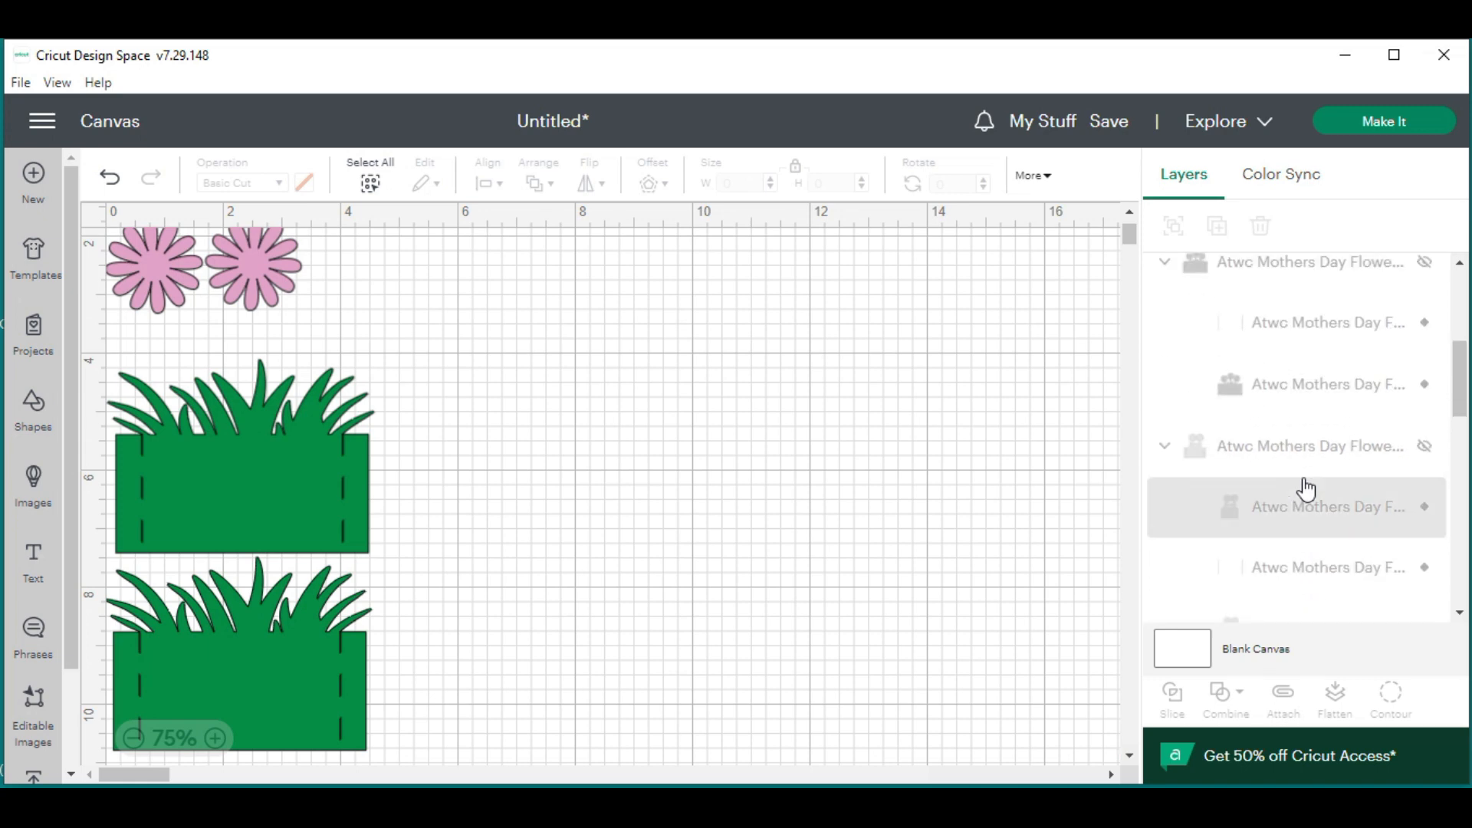
scroll(1313, 489, "up", 5)
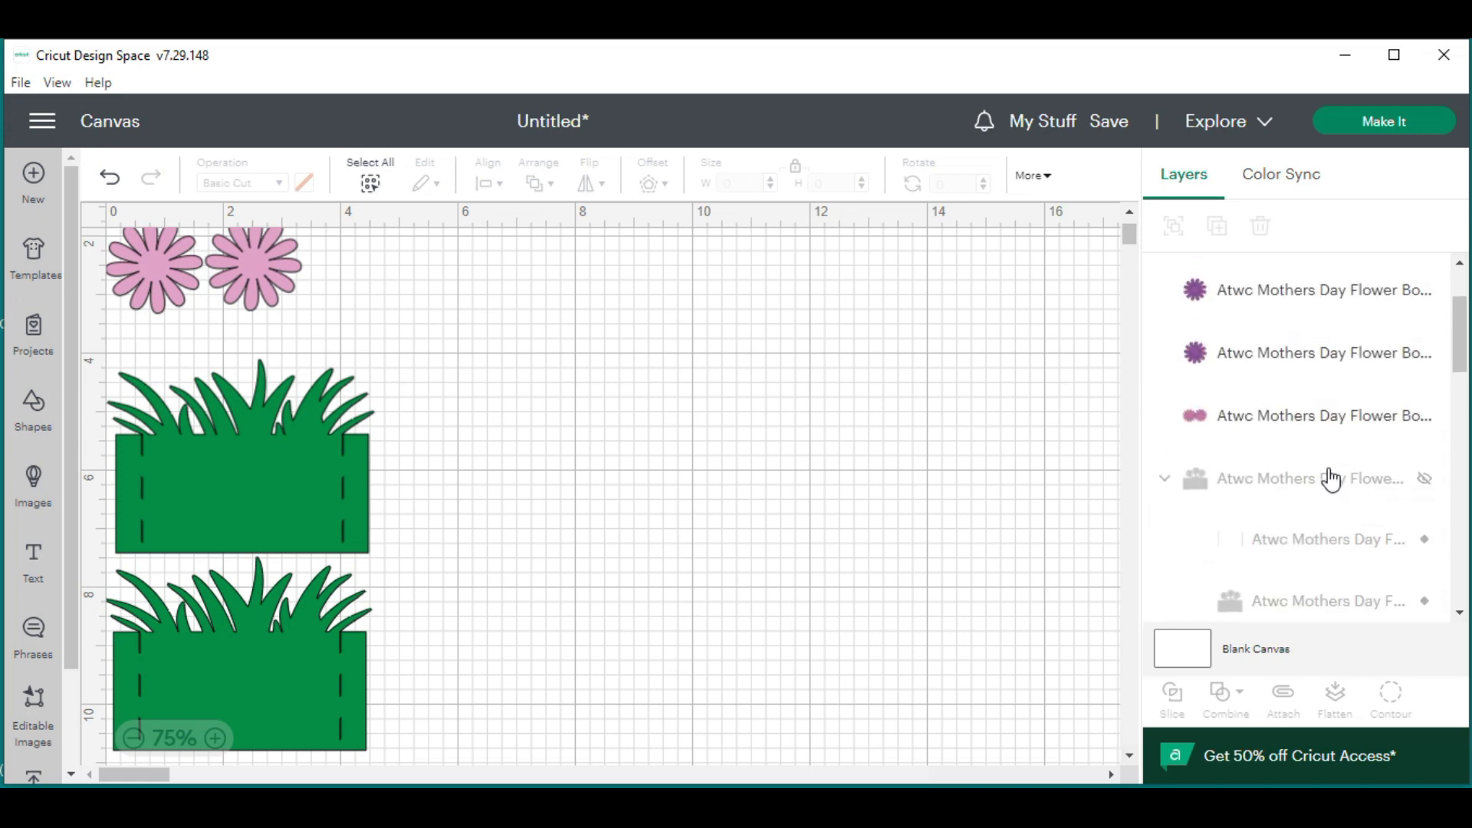
scroll(1330, 479, "down", 8)
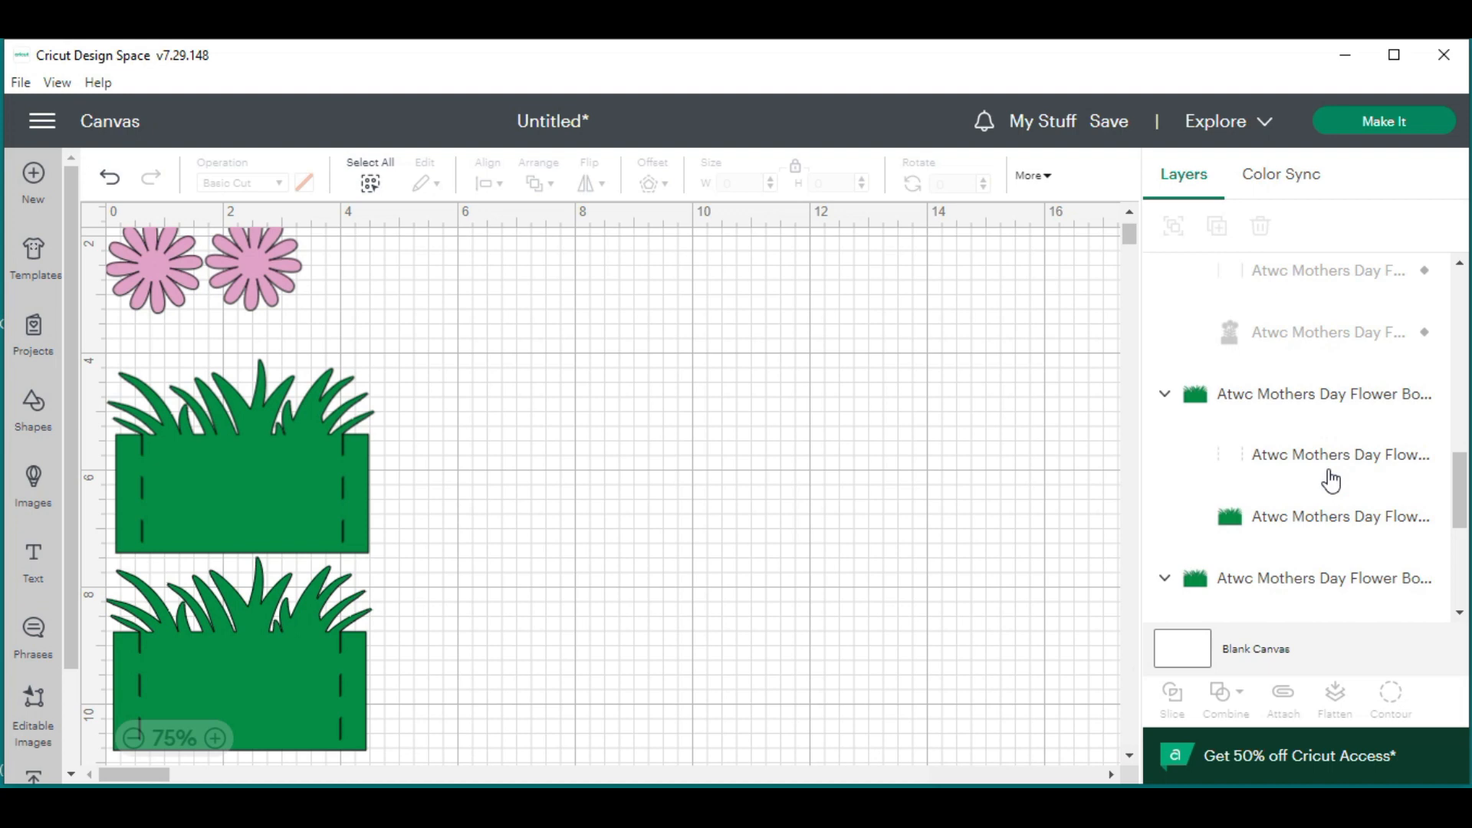
scroll(1330, 479, "down", 5)
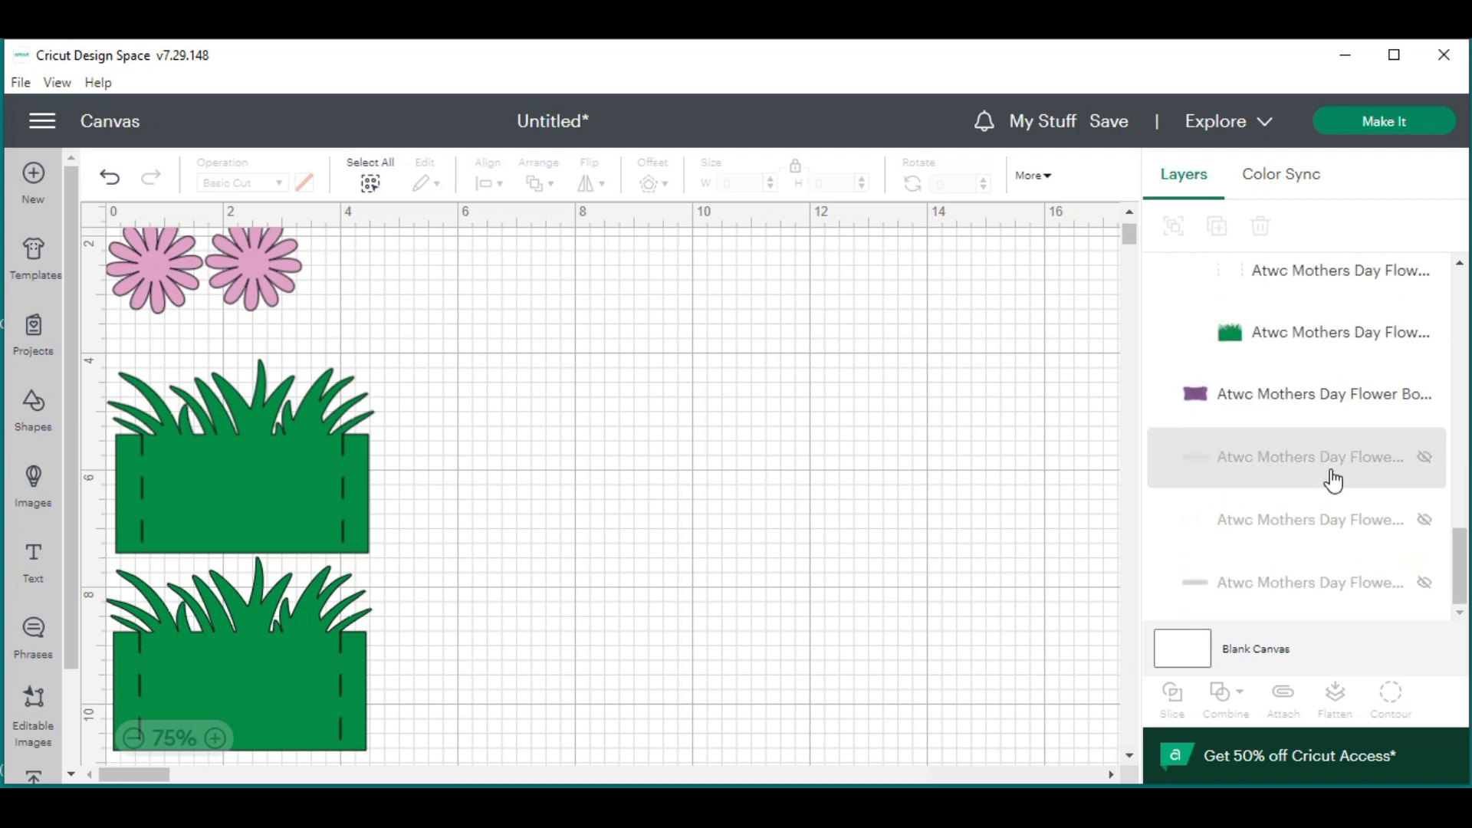
scroll(629, 582, "up", 2)
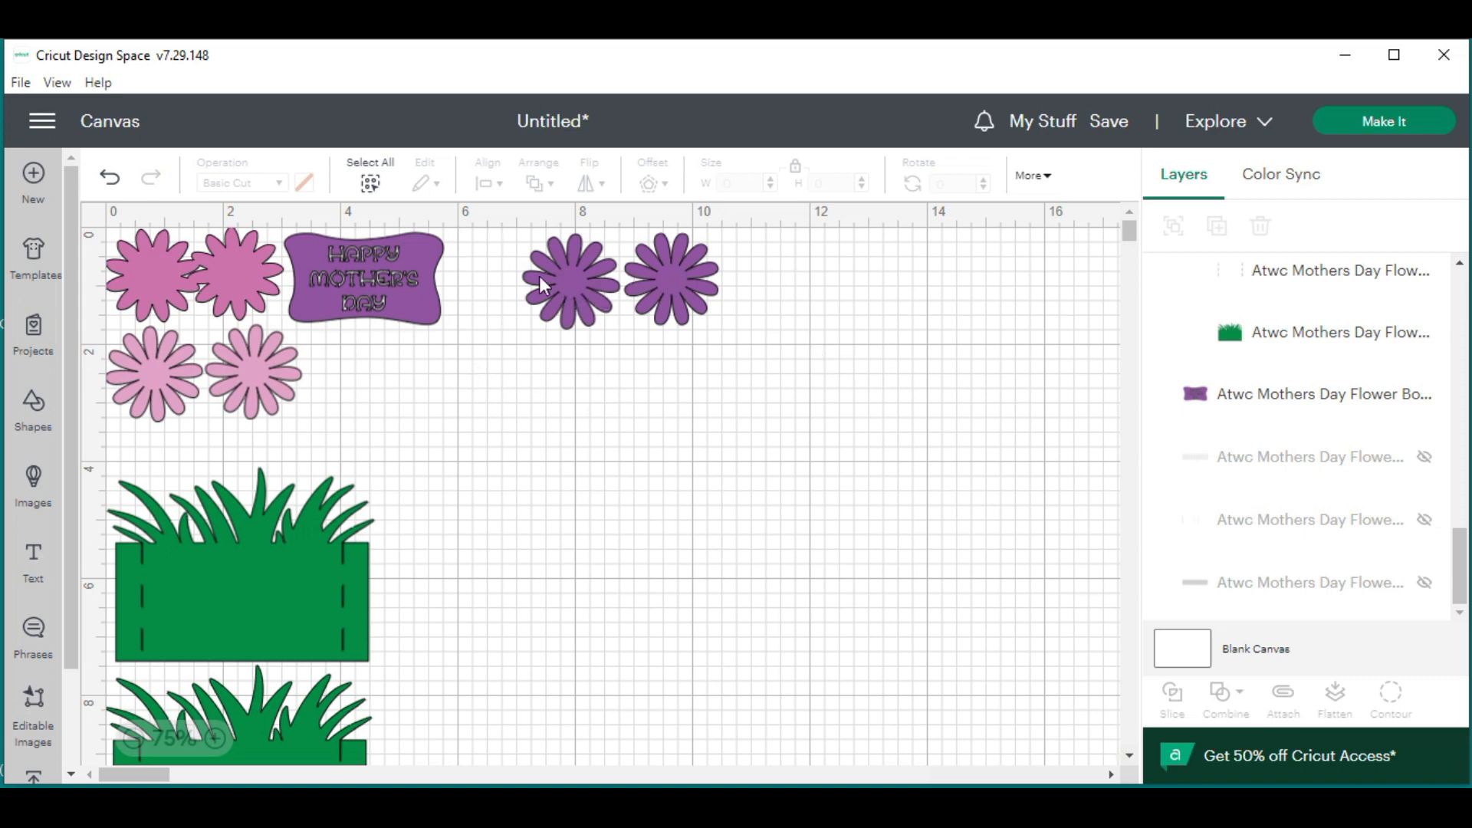
scroll(196, 406, "down", 2)
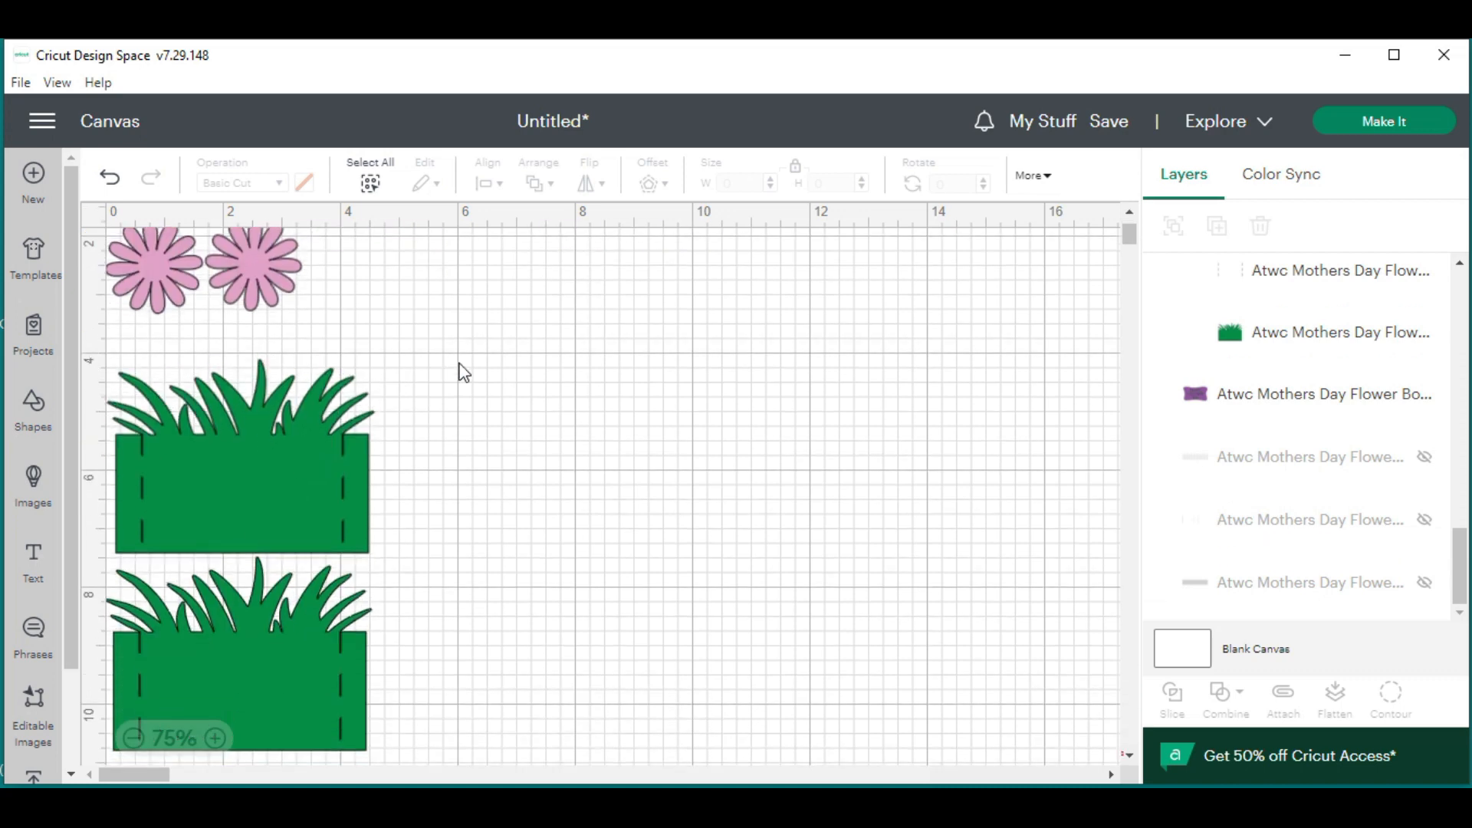
scroll(460, 371, "down", 4)
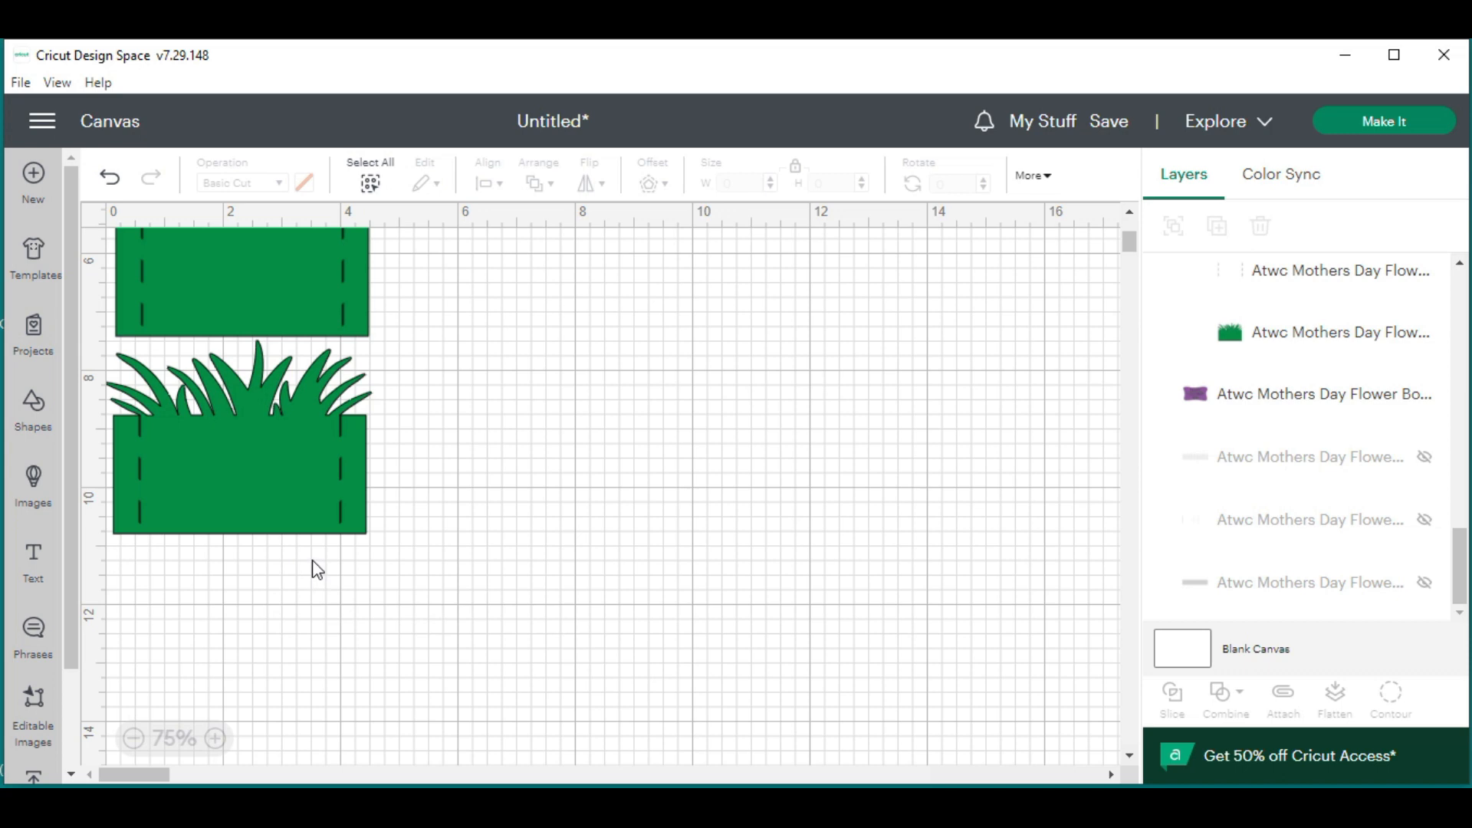
scroll(312, 565, "up", 2)
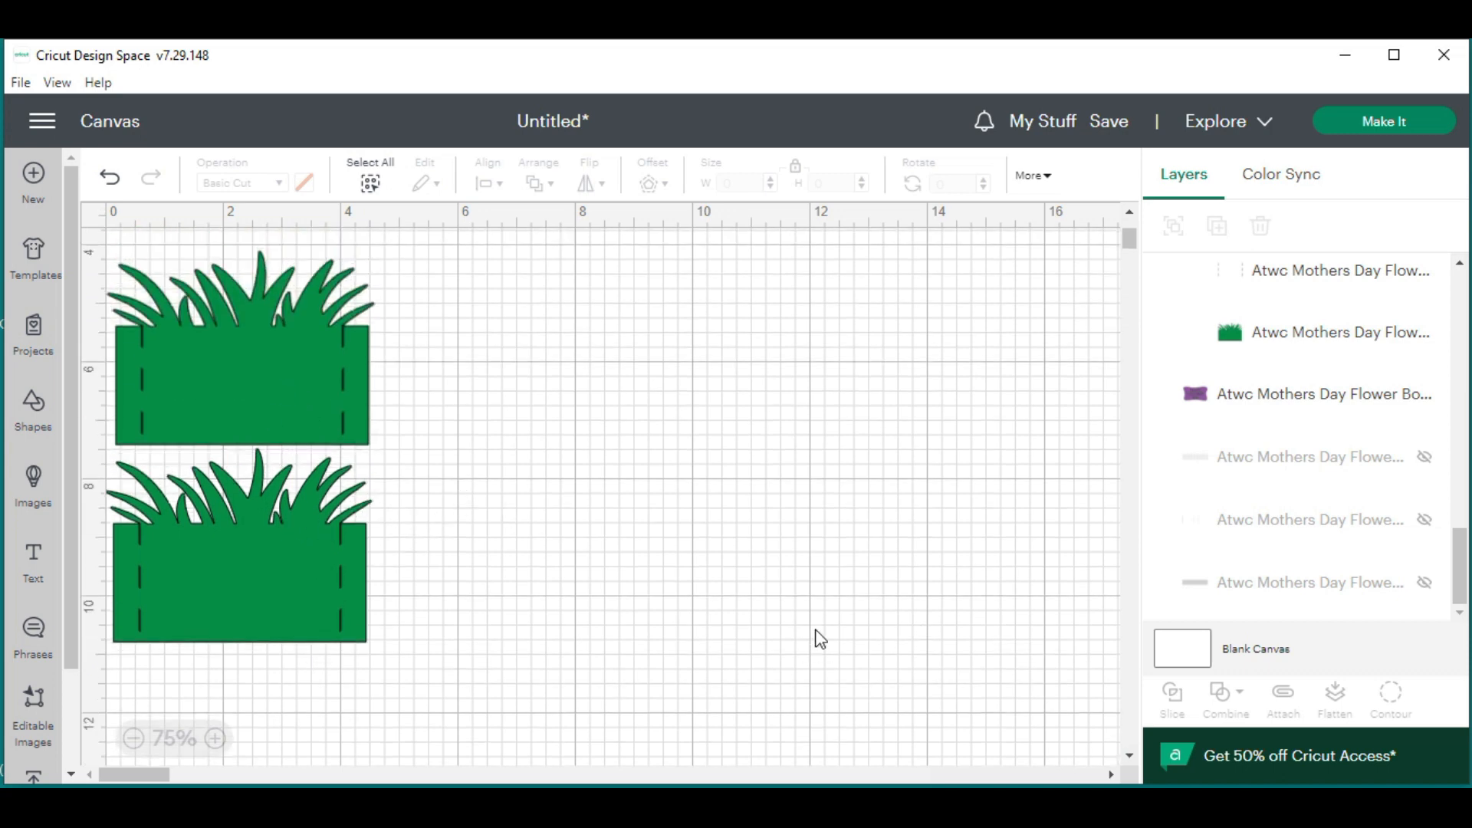
Select all visible flowers, the Happy Mother's Day label and both grass pieces, and attach them together
scroll(812, 640, "up", 4)
scroll(824, 613, "down", 2)
left_click_drag(828, 697, 108, 222)
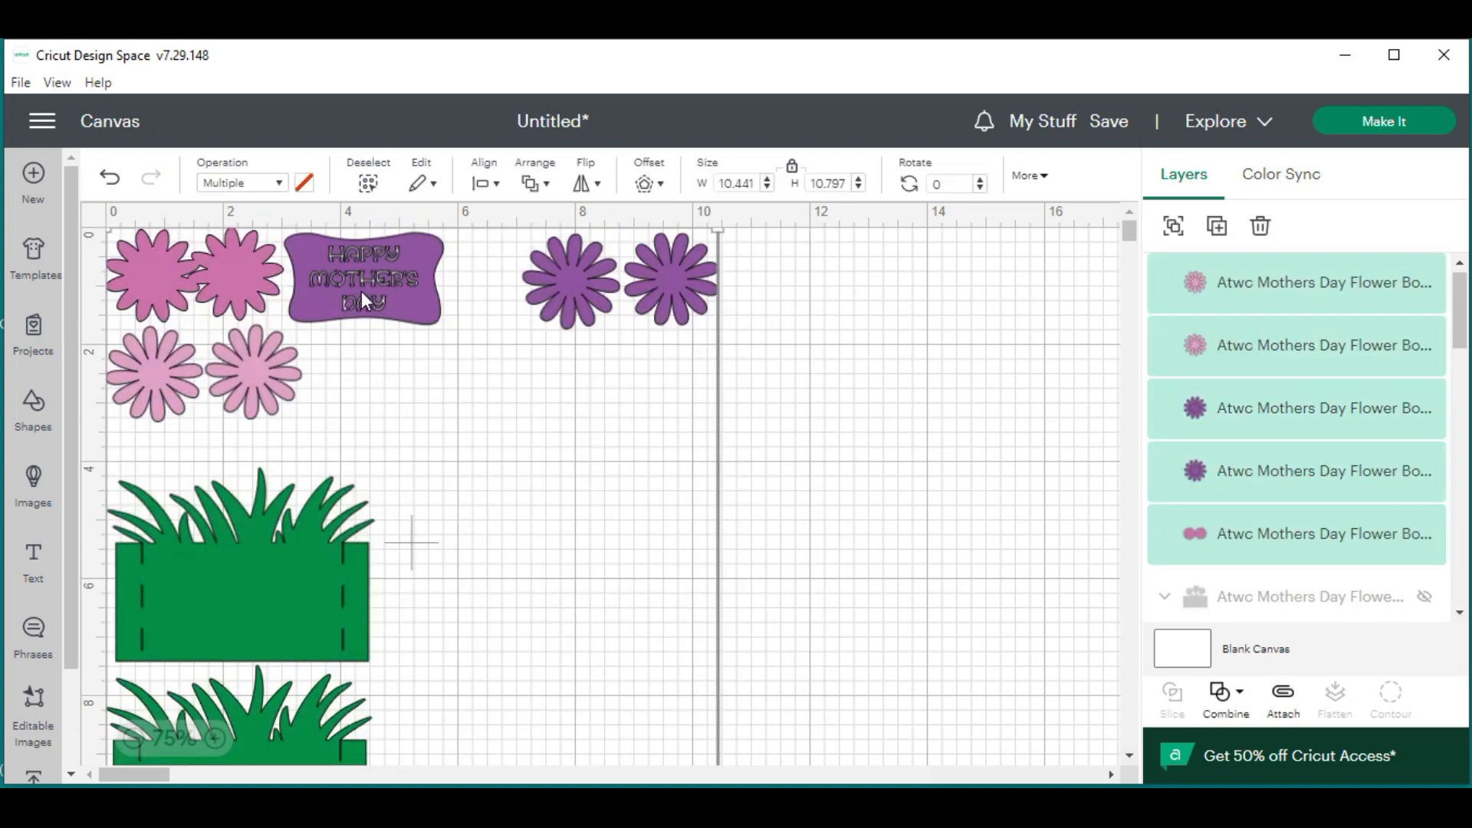
right_click(415, 245)
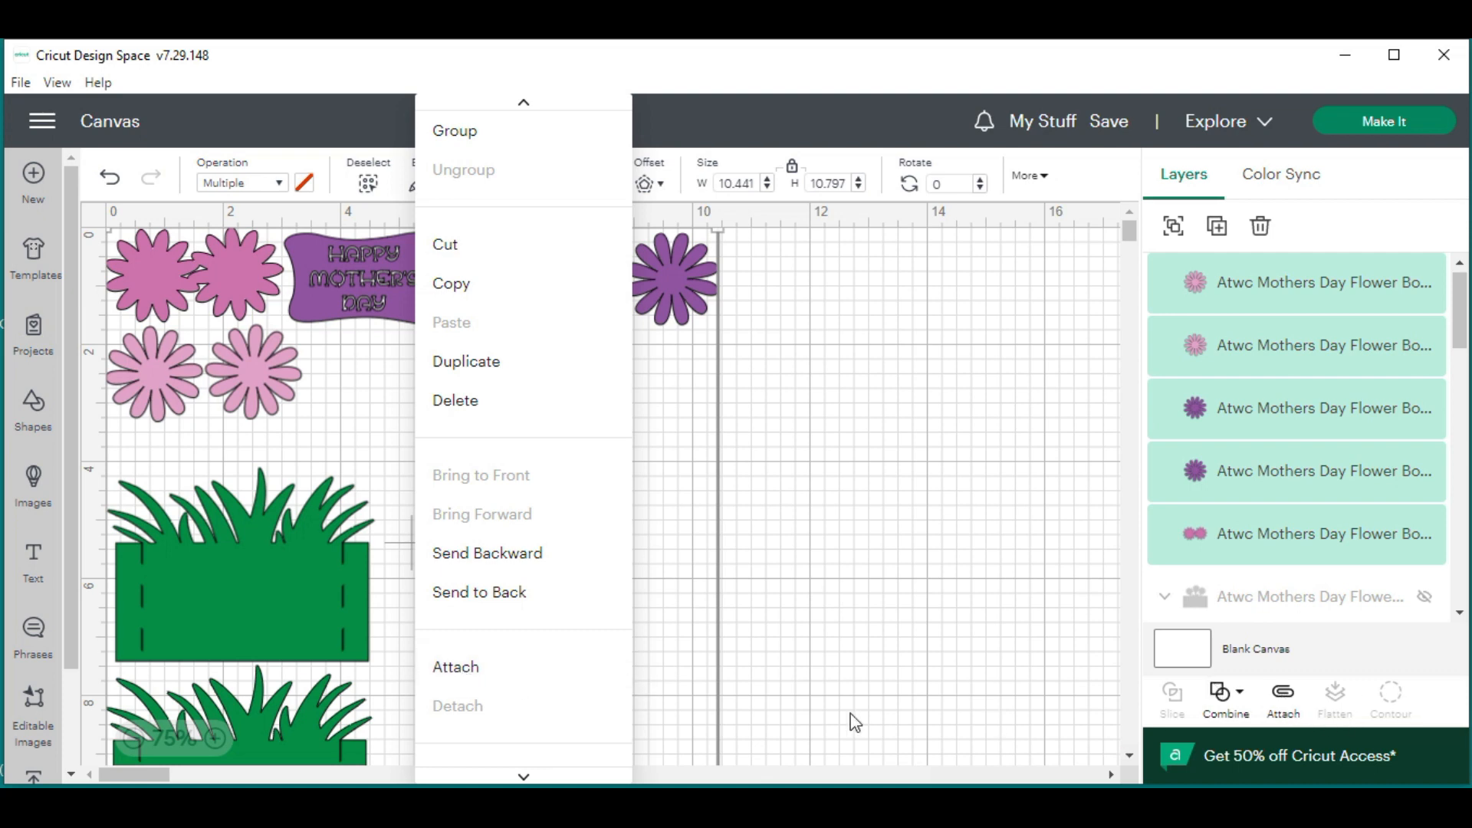
left_click(481, 669)
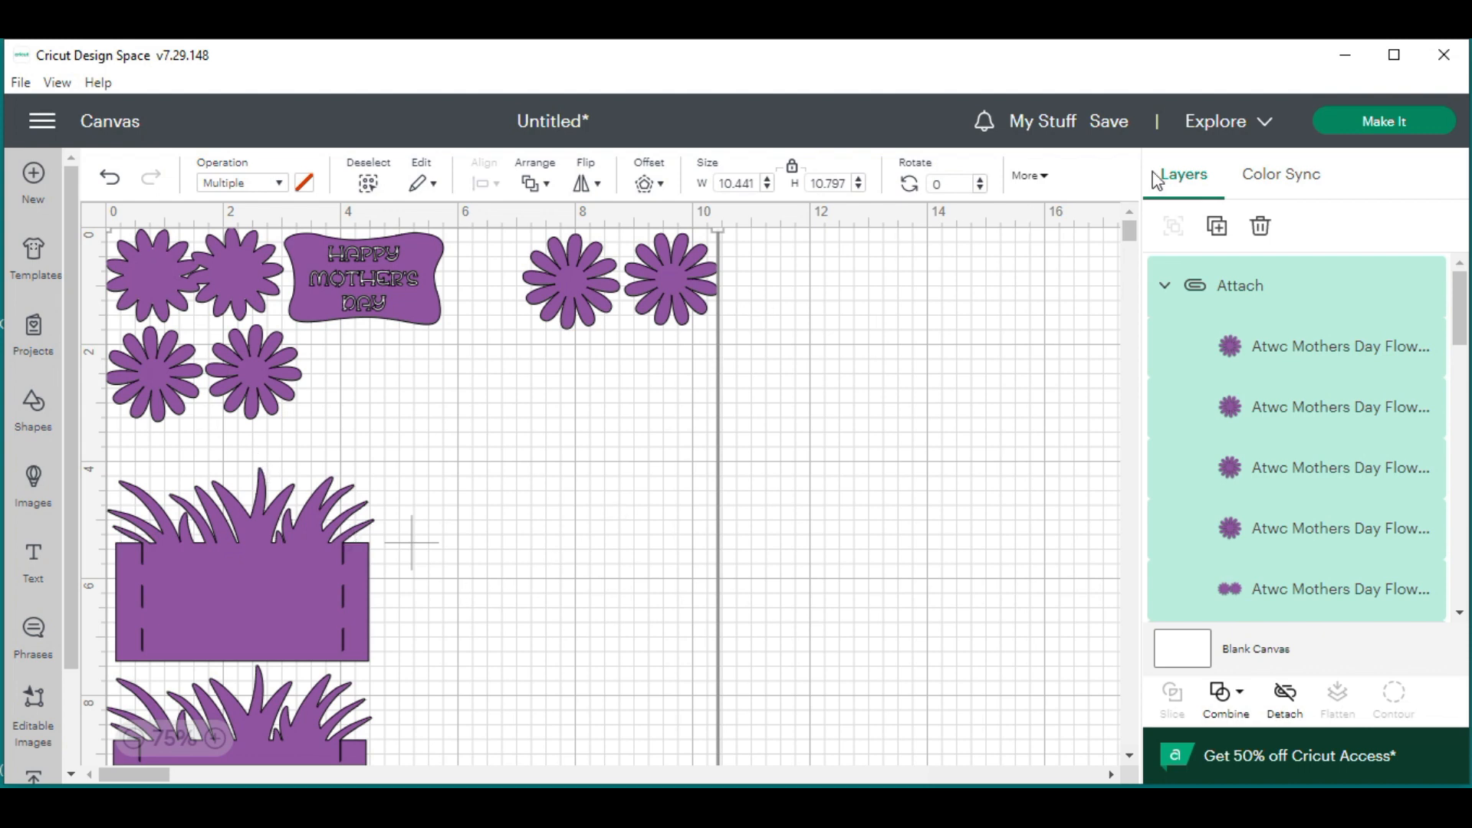
Send the attached pieces to the mat preview, check their layout, proceed to the cut setup, and exit back to the canvas
left_click(1404, 129)
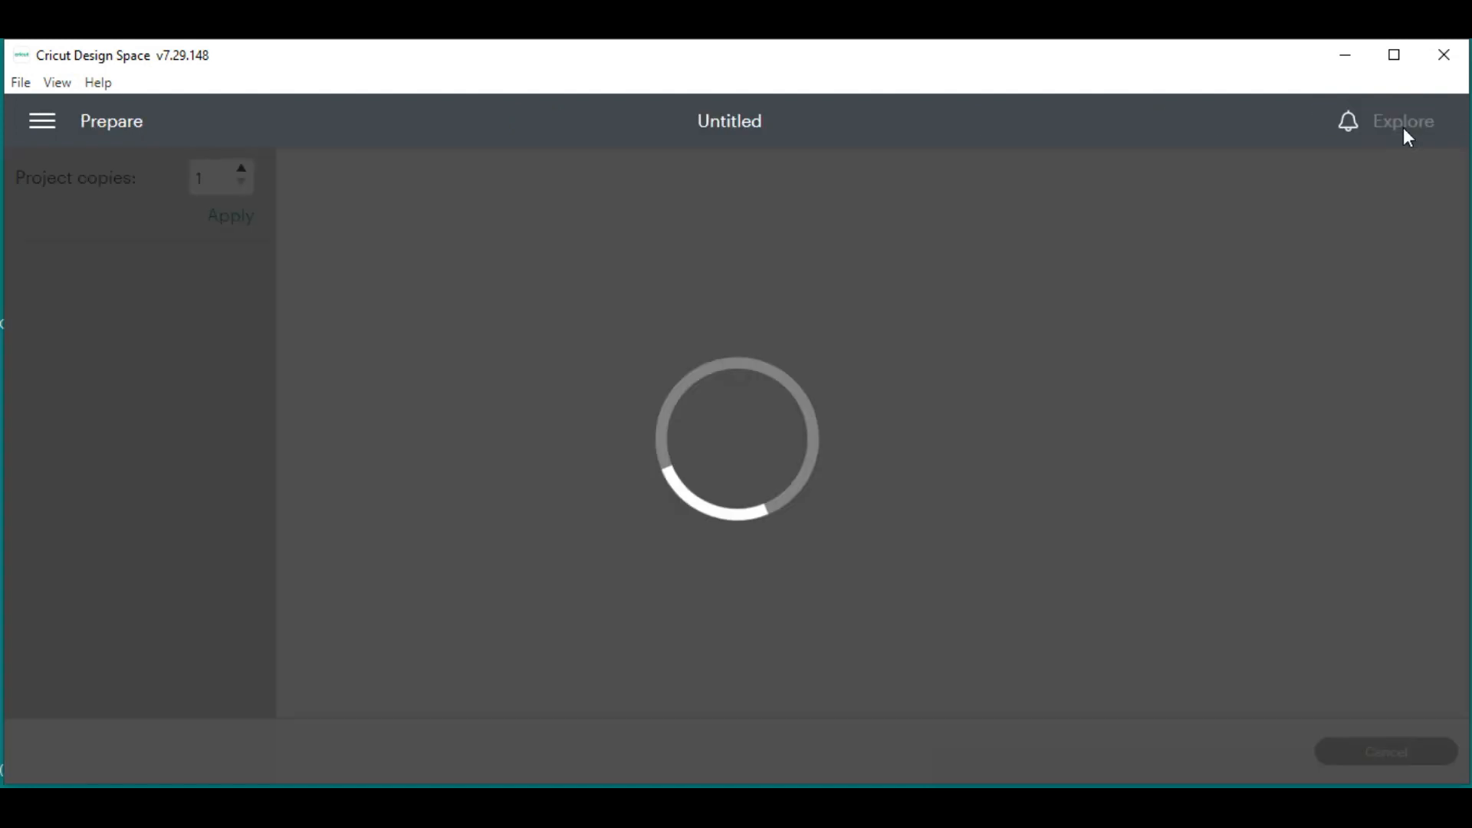
scroll(1112, 403, "down", 2)
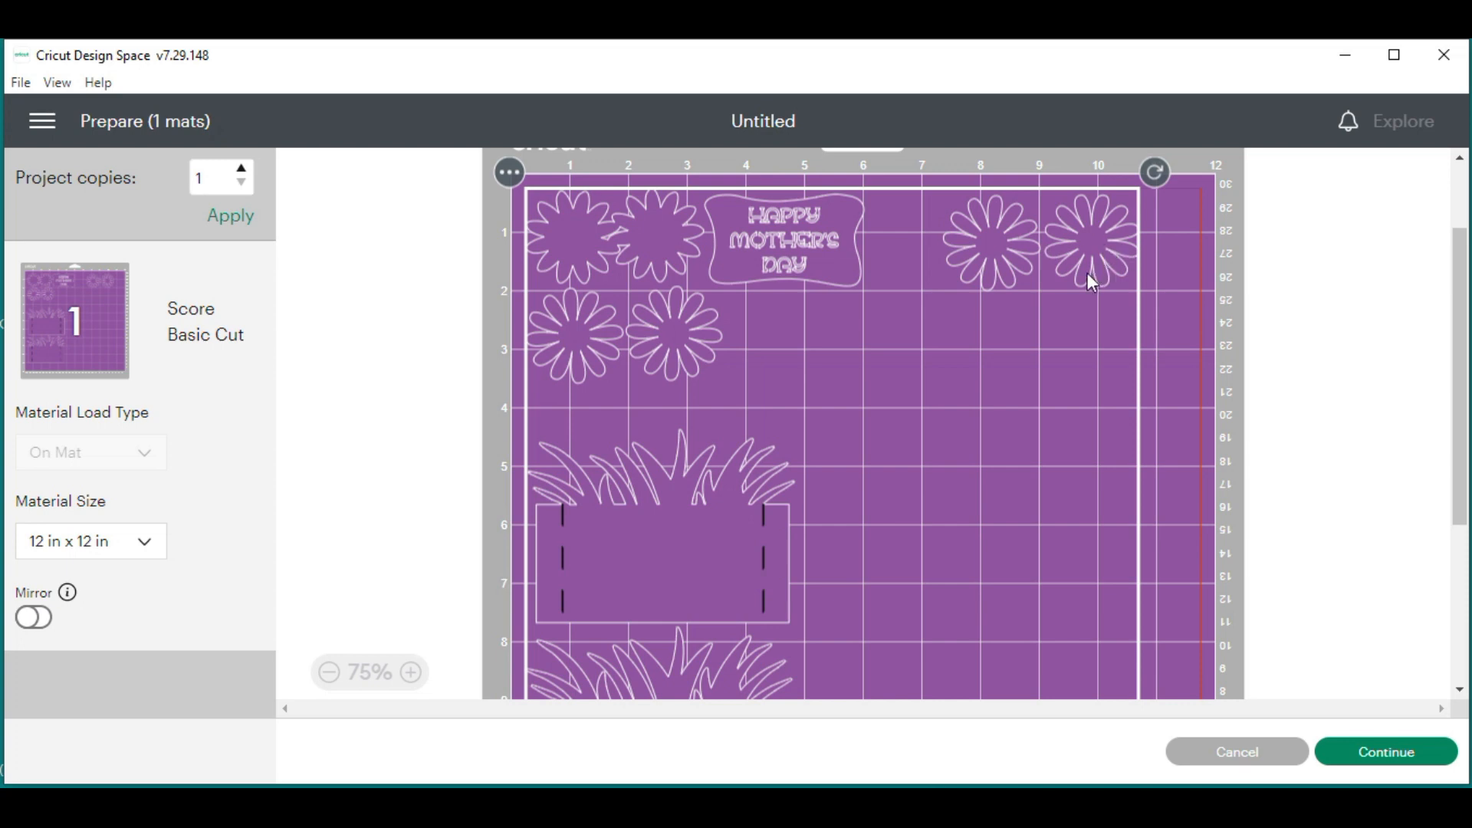
scroll(860, 442, "down", 2)
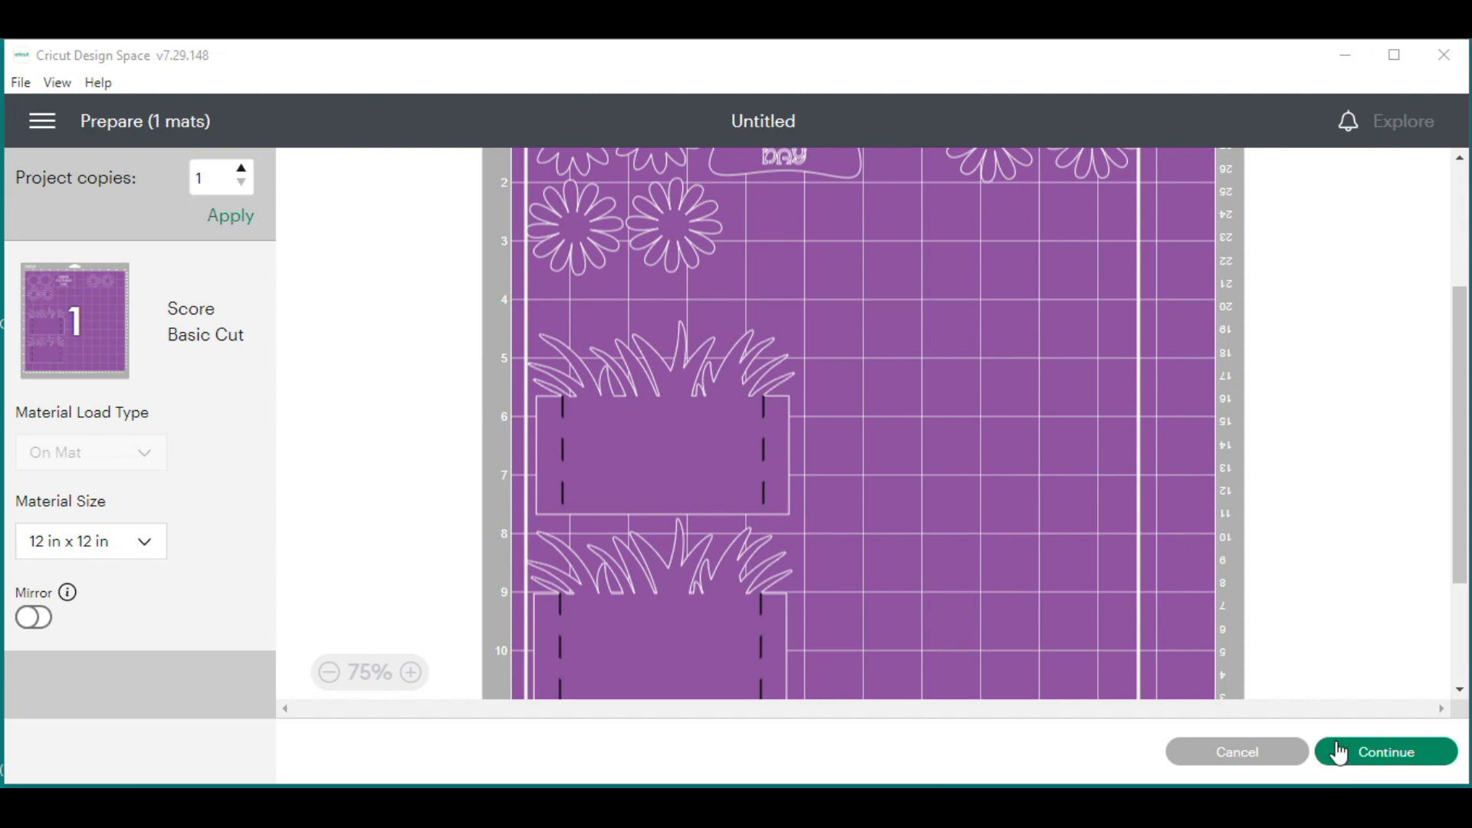
left_click(1346, 742)
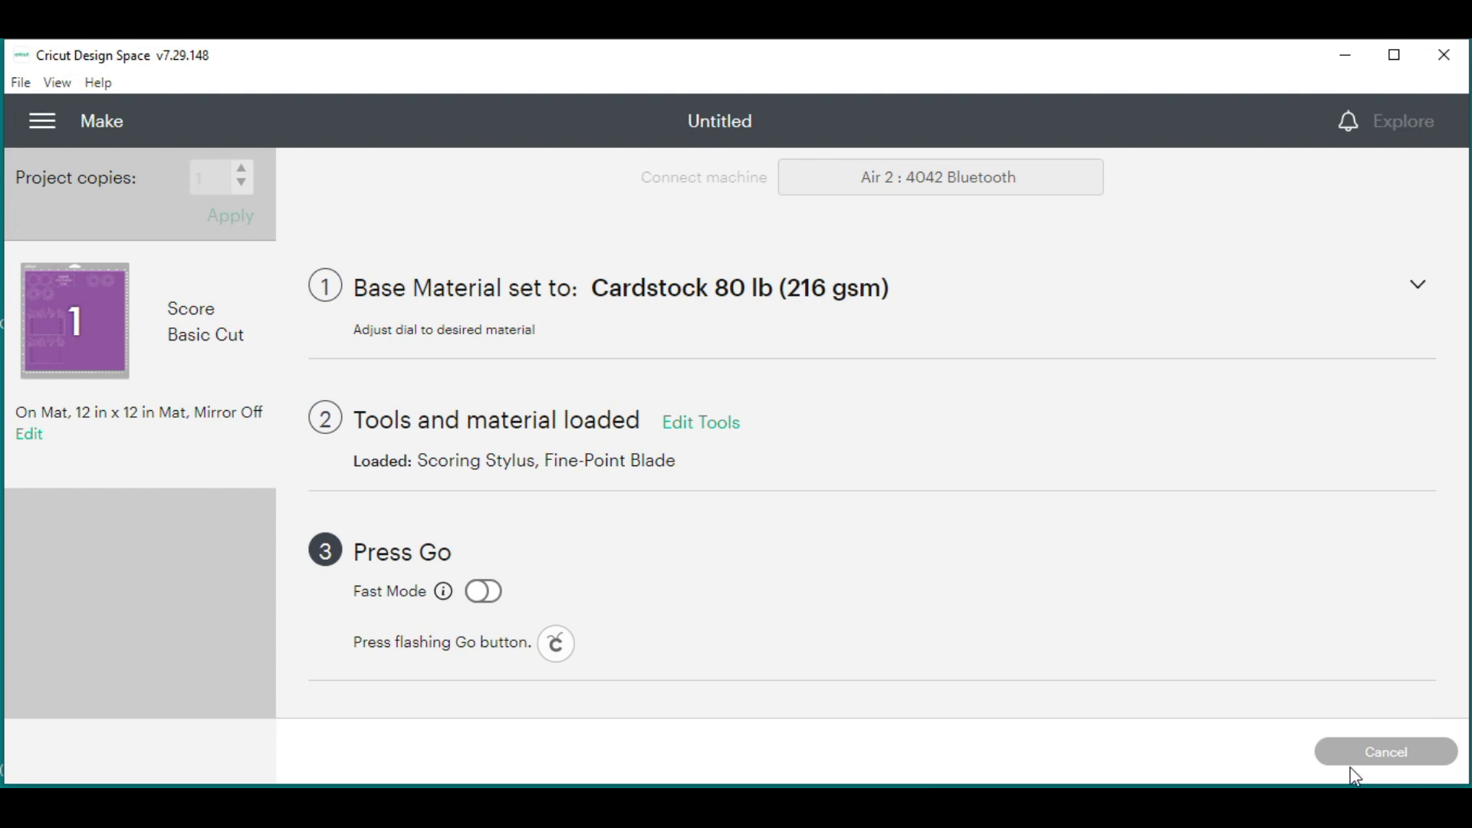
left_click(1363, 762)
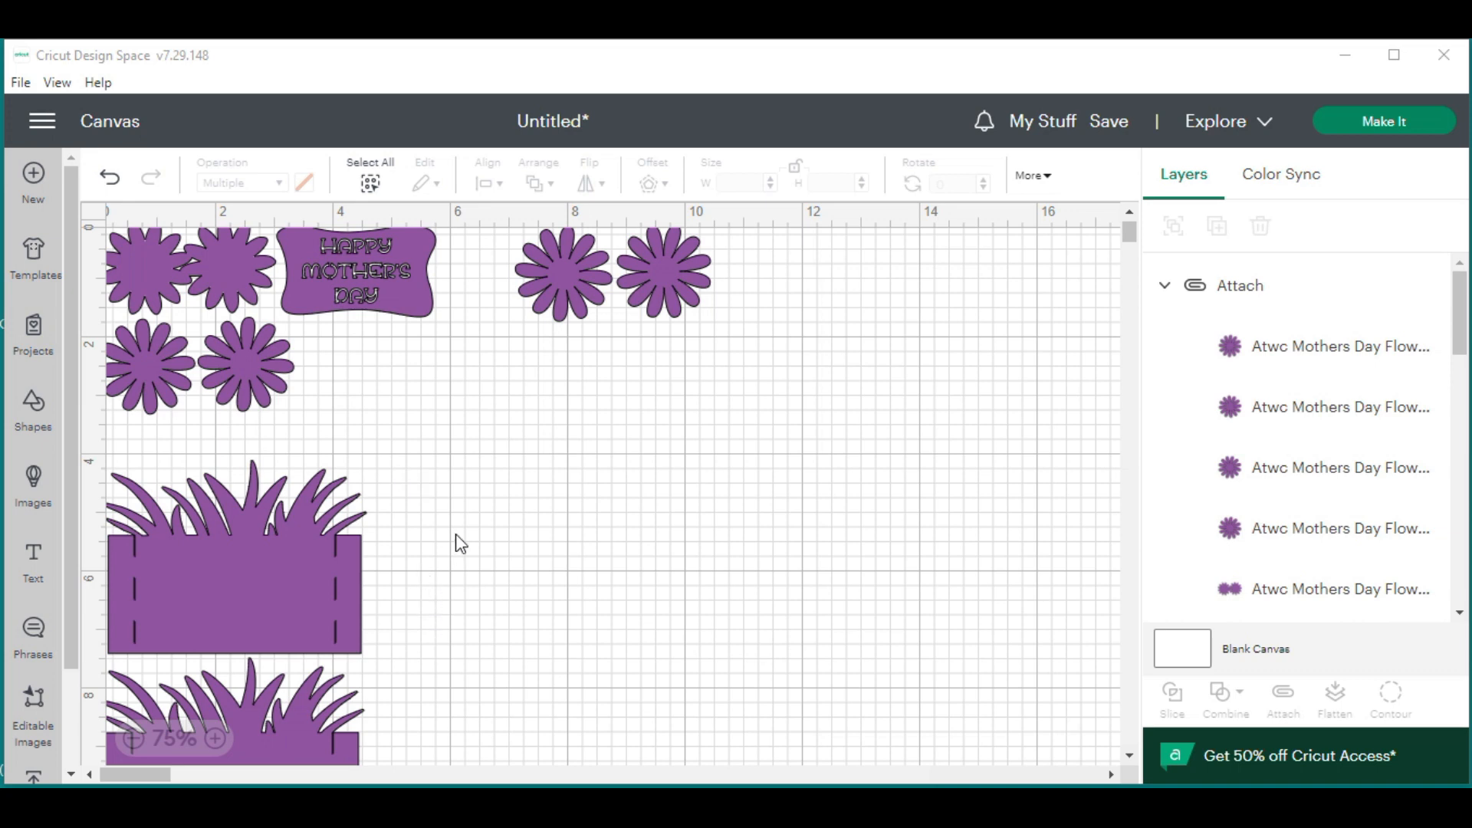
Undo the attach and delete all the visible flowers, label and grass pieces from the canvas
left_click(109, 180)
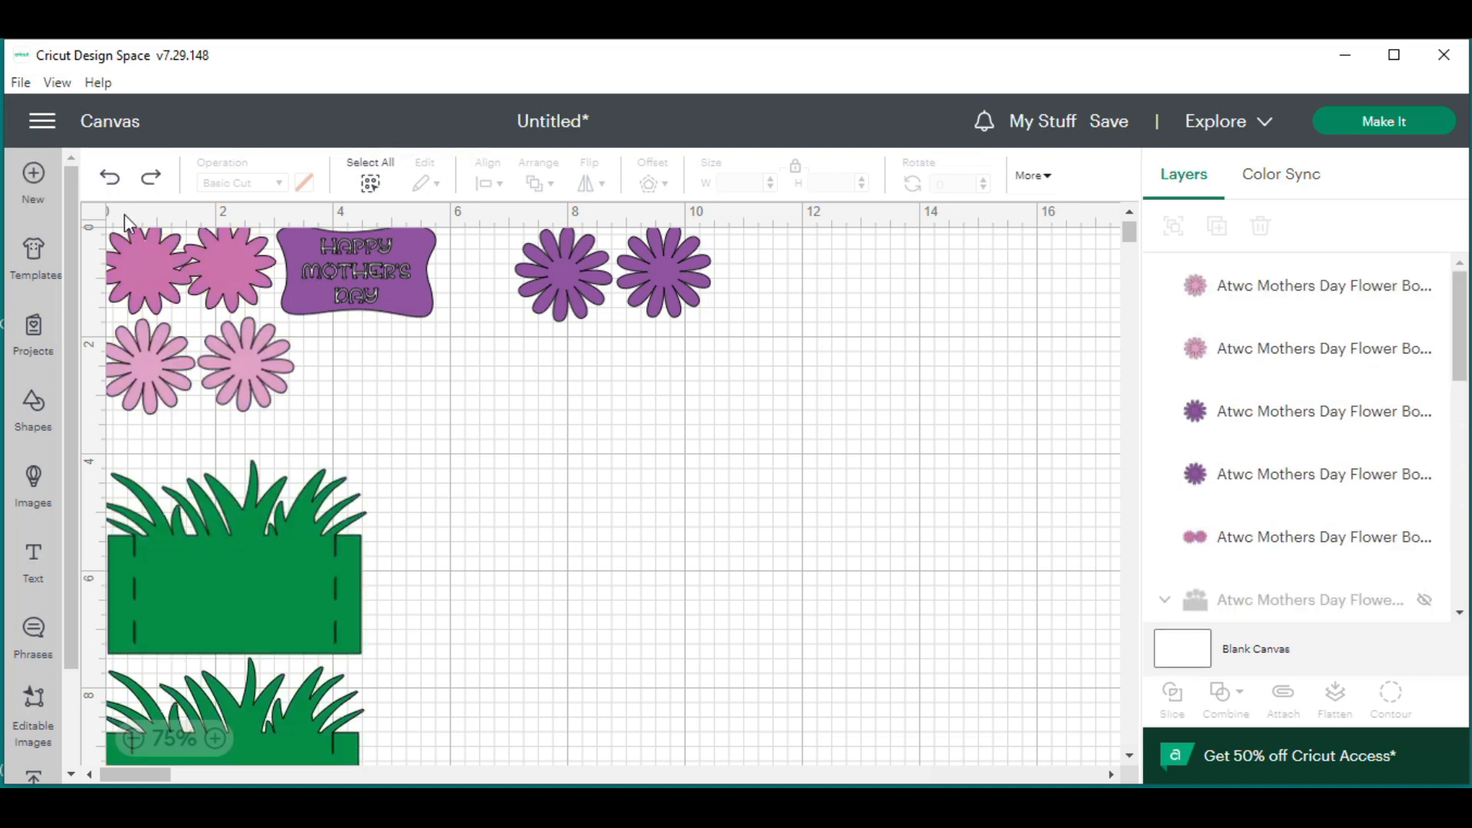
left_click_drag(643, 475, 103, 222)
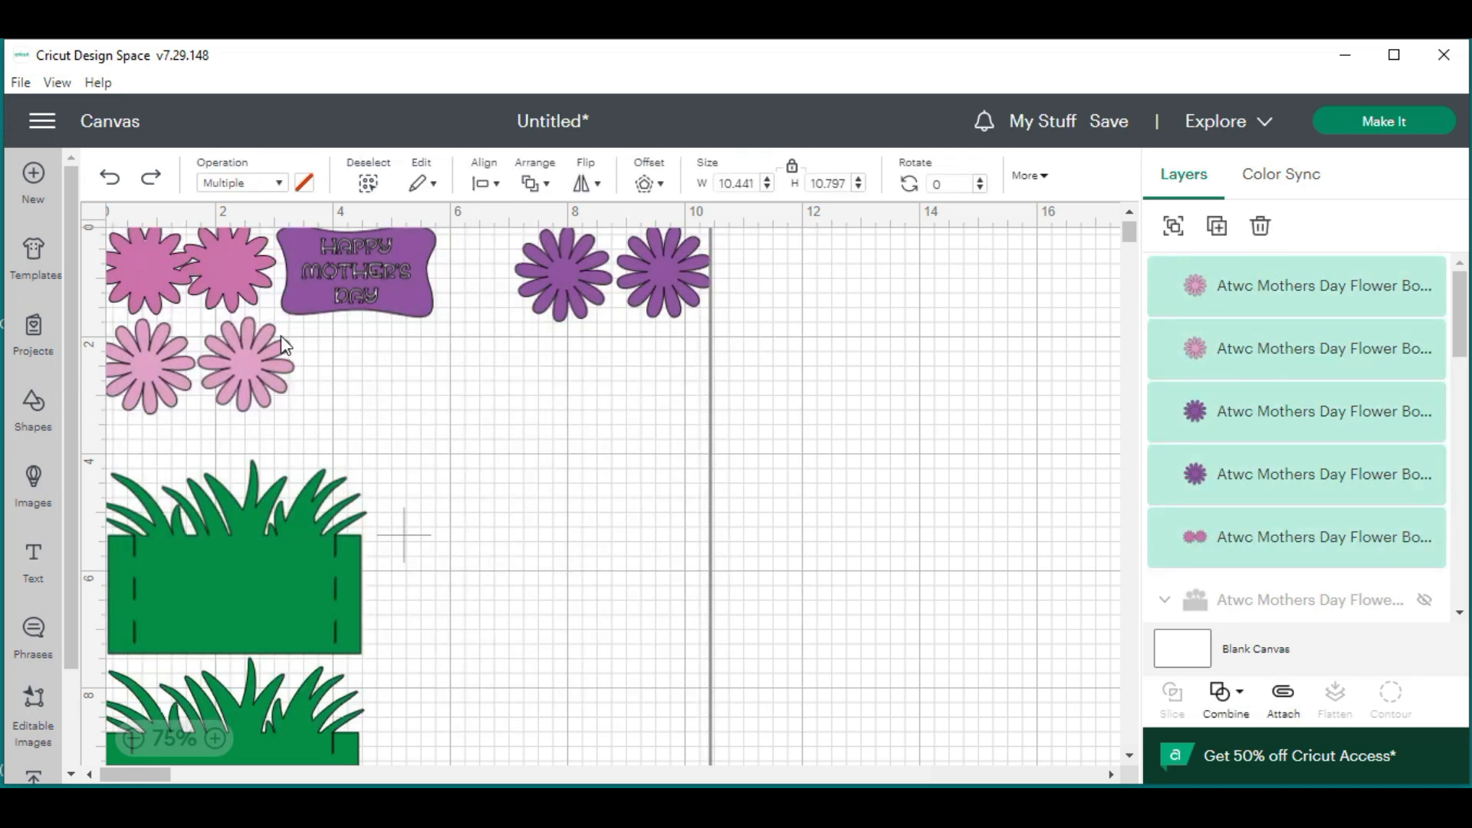
key("Delete")
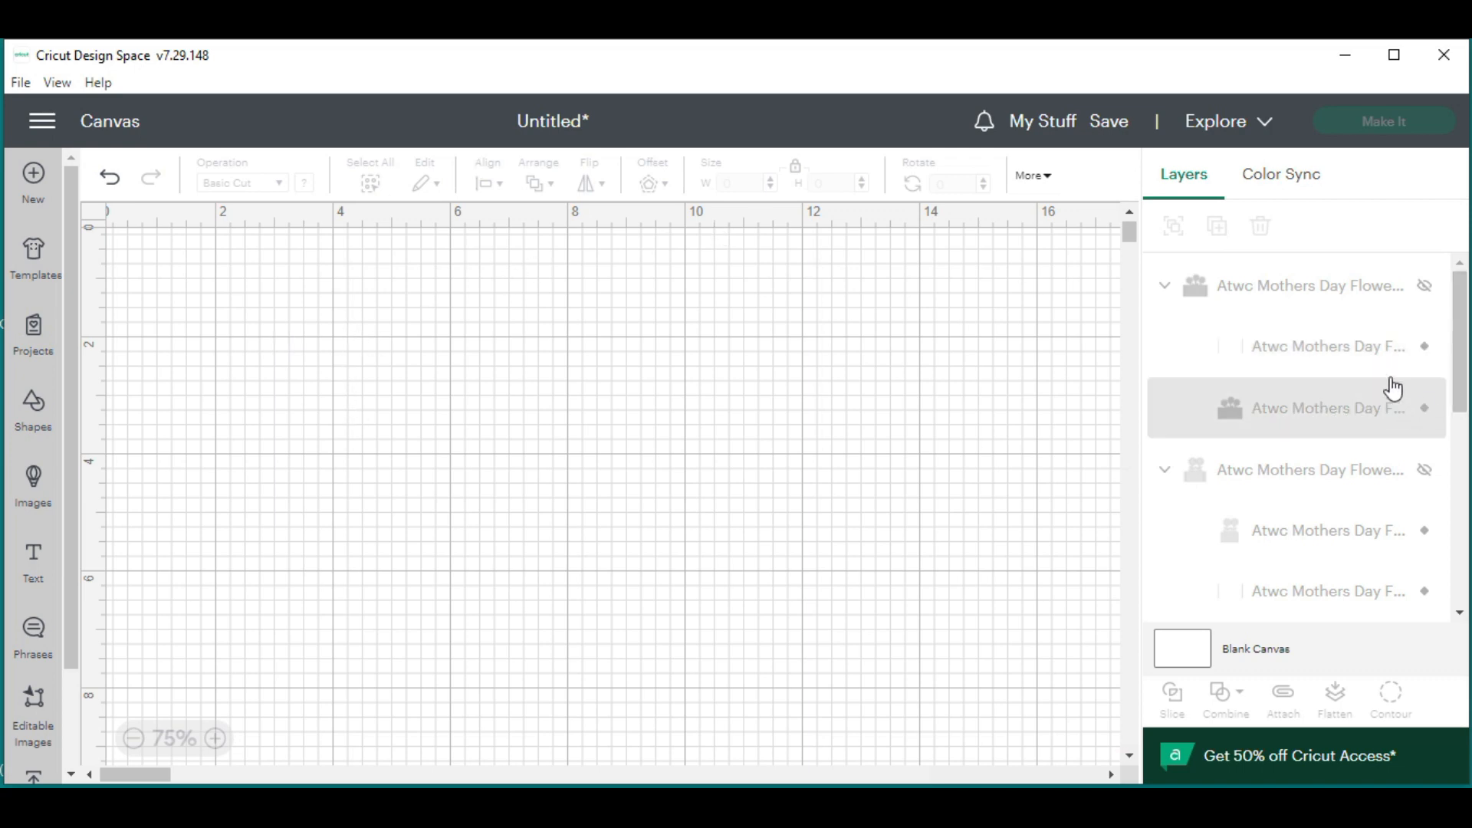
Unhide the short and the tall dark green flower groups with their fold lines
scroll(1399, 383, "down", 4)
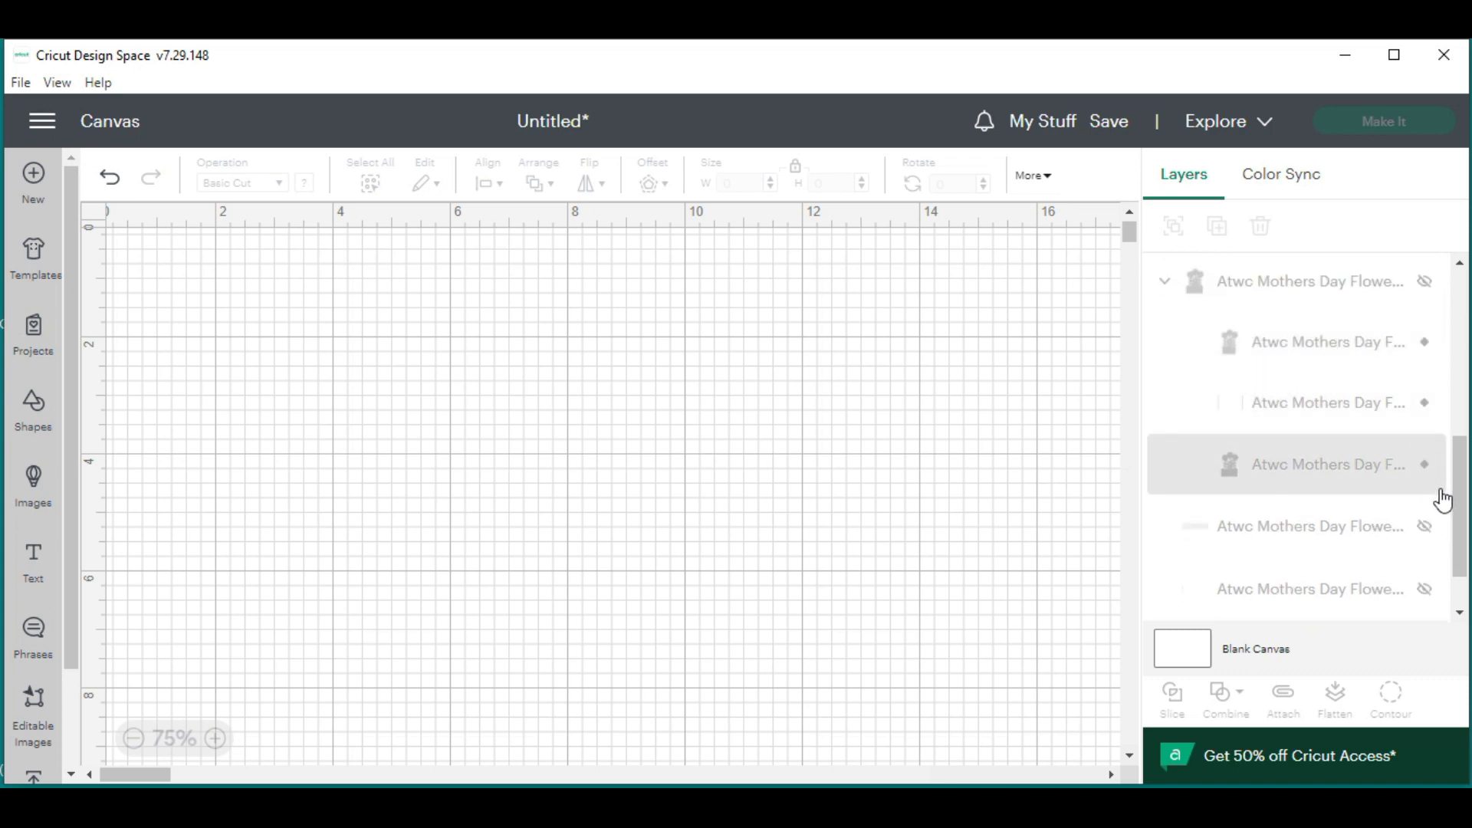
scroll(1437, 497, "up", 2)
scroll(1392, 485, "up", 2)
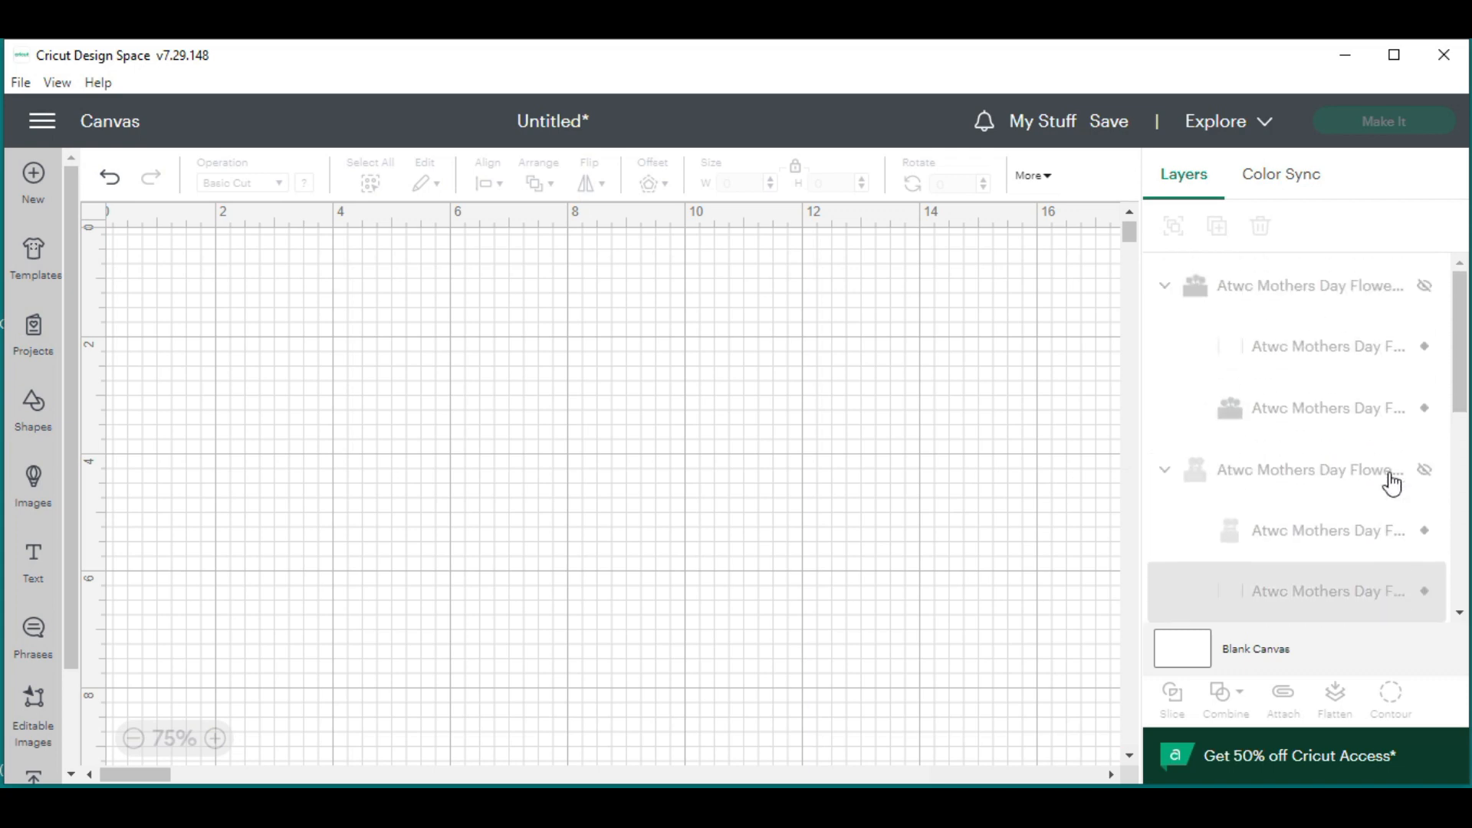
scroll(537, 337, "up", 1)
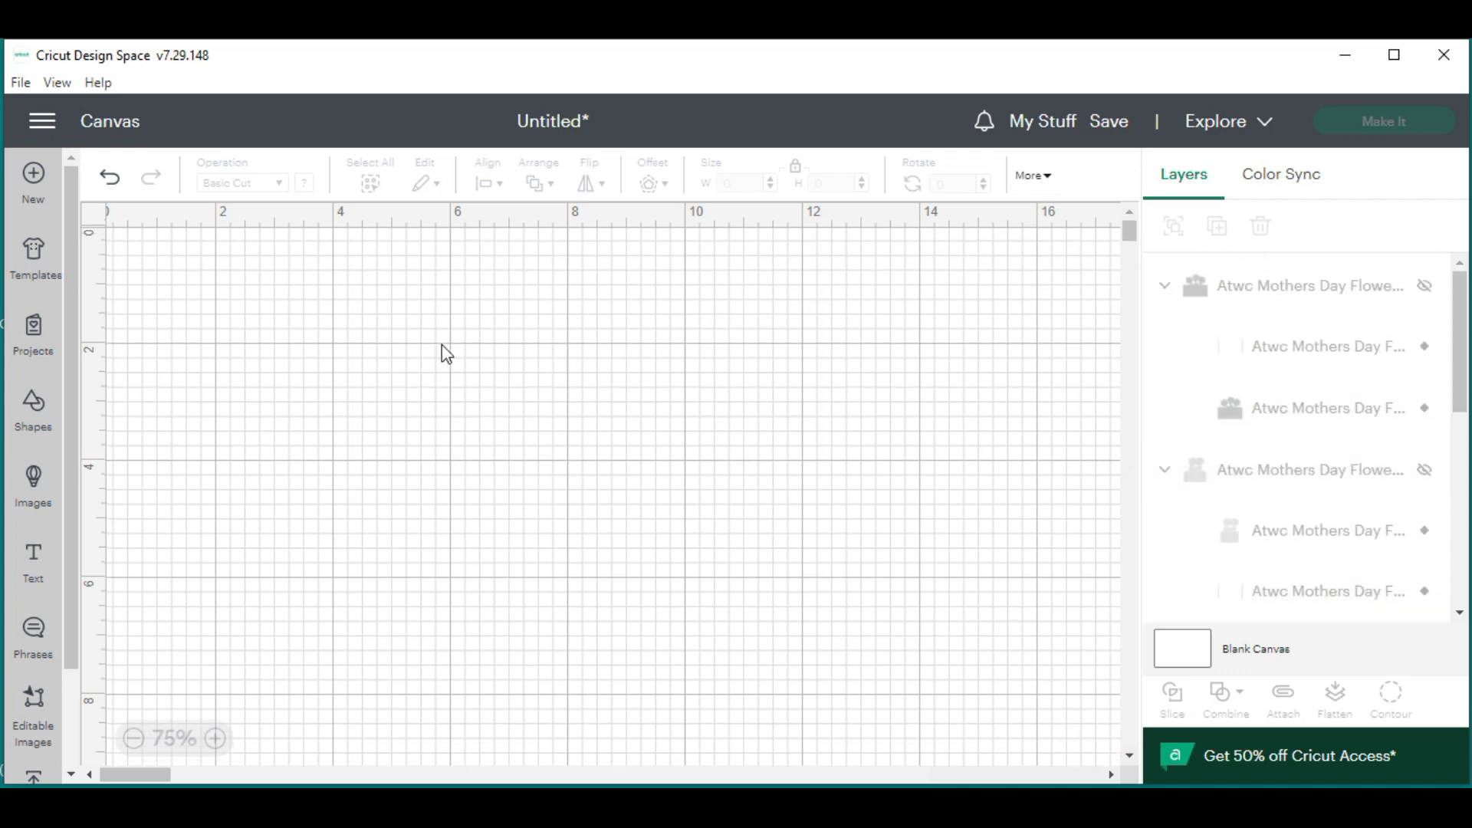
left_click_drag(135, 761, 90, 777)
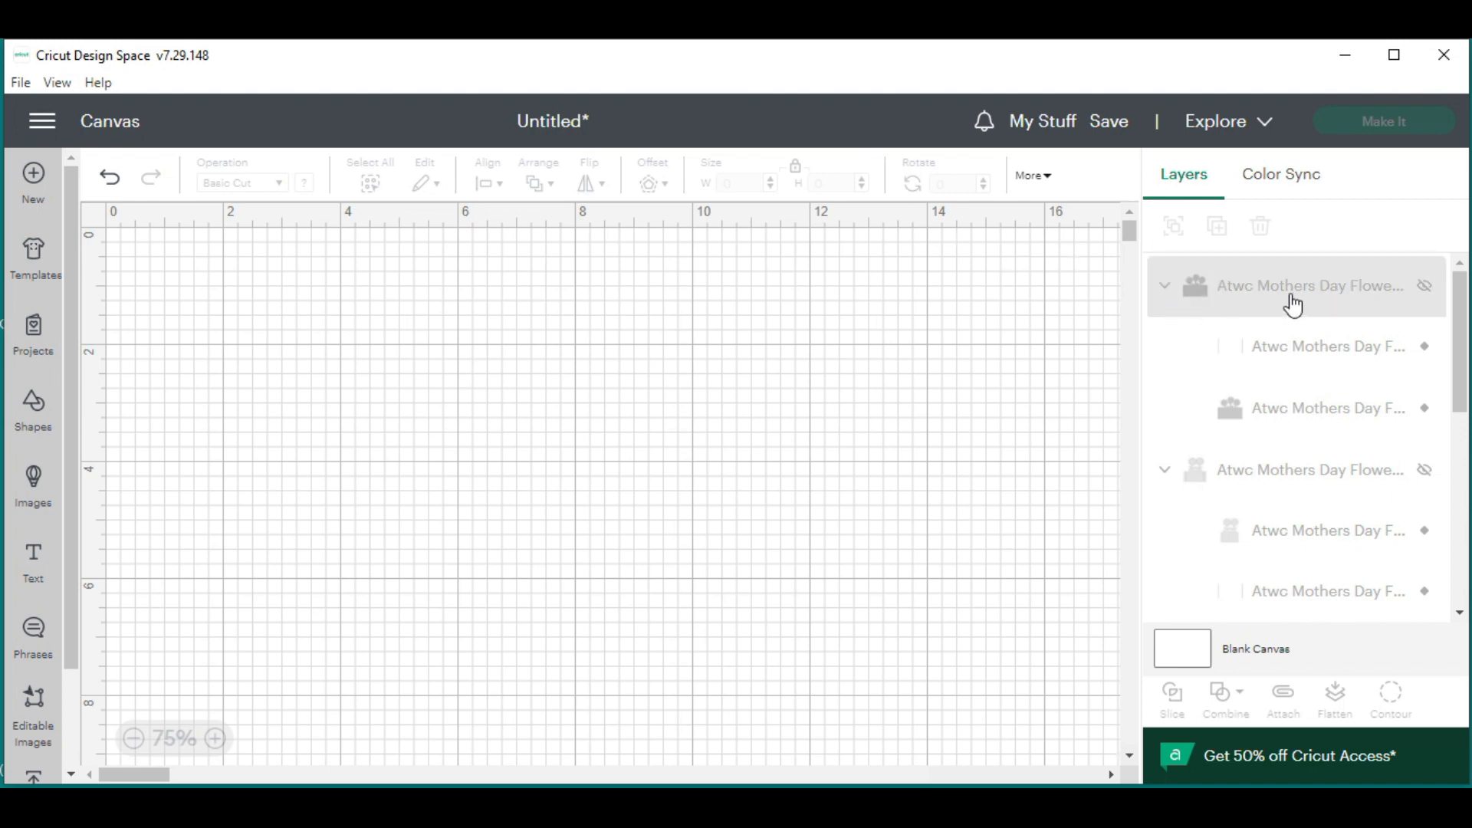
left_click(1425, 288)
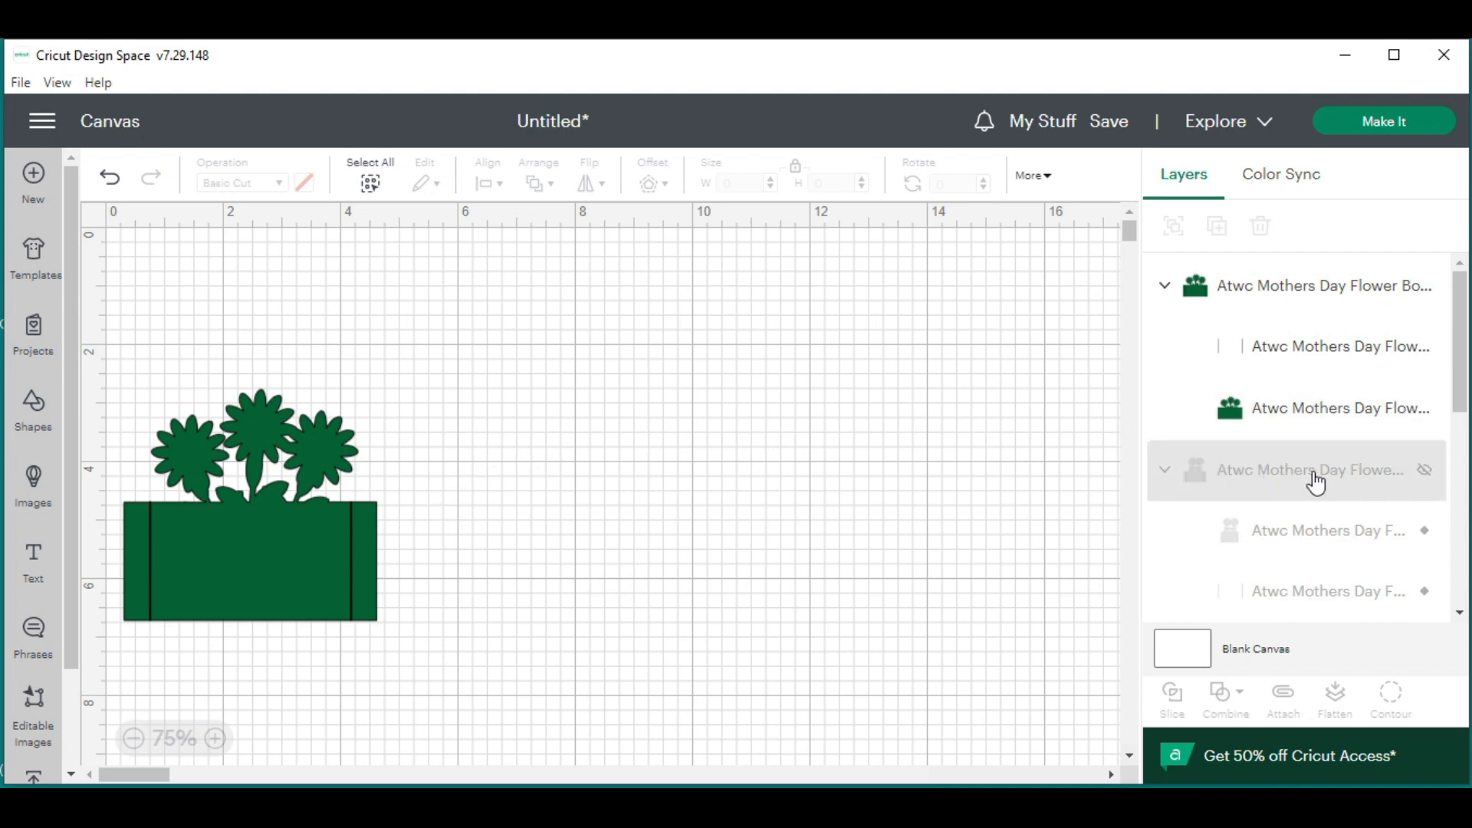
left_click_drag(1461, 385, 1454, 510)
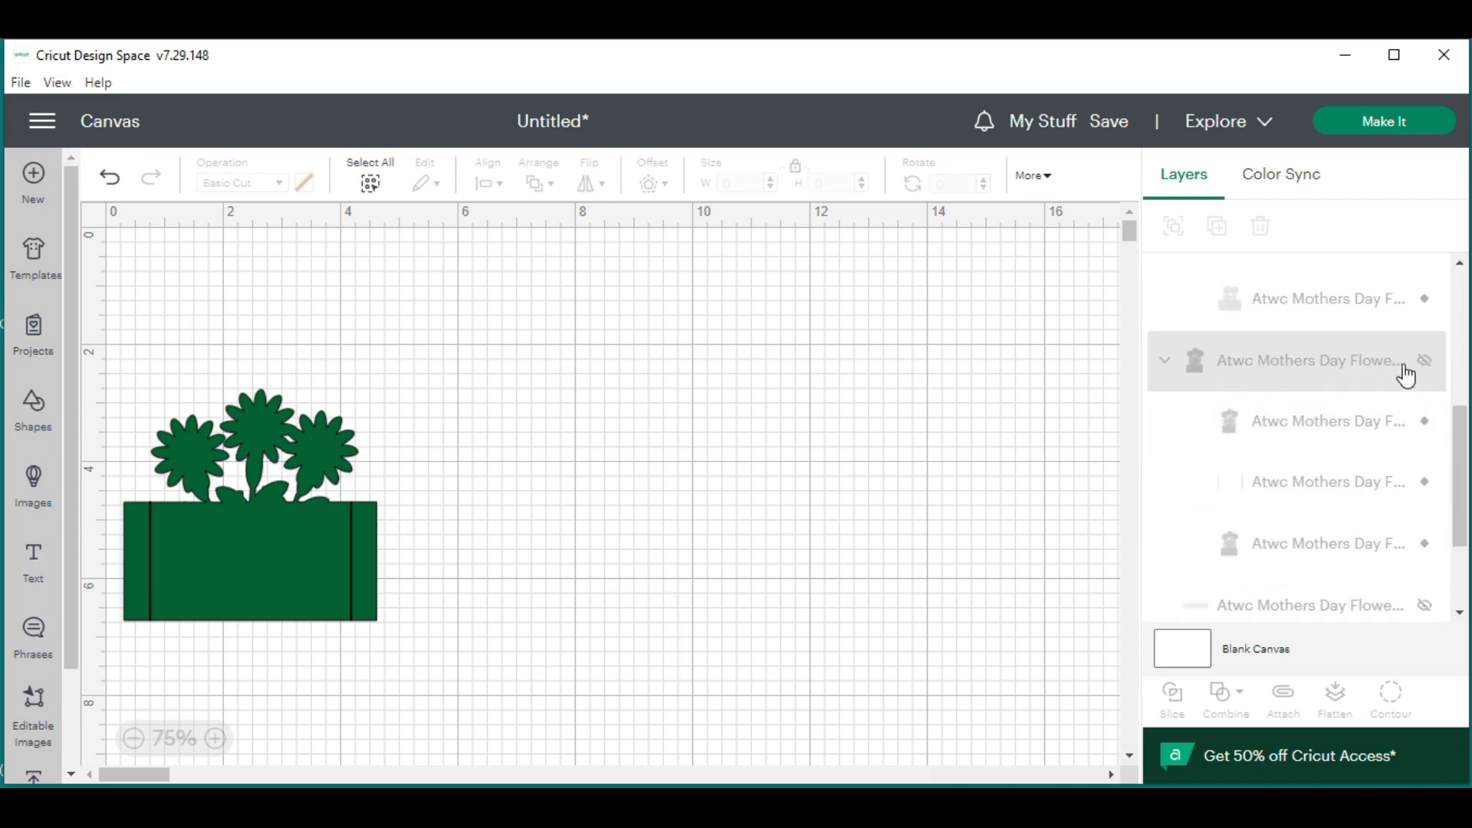
left_click(1429, 364)
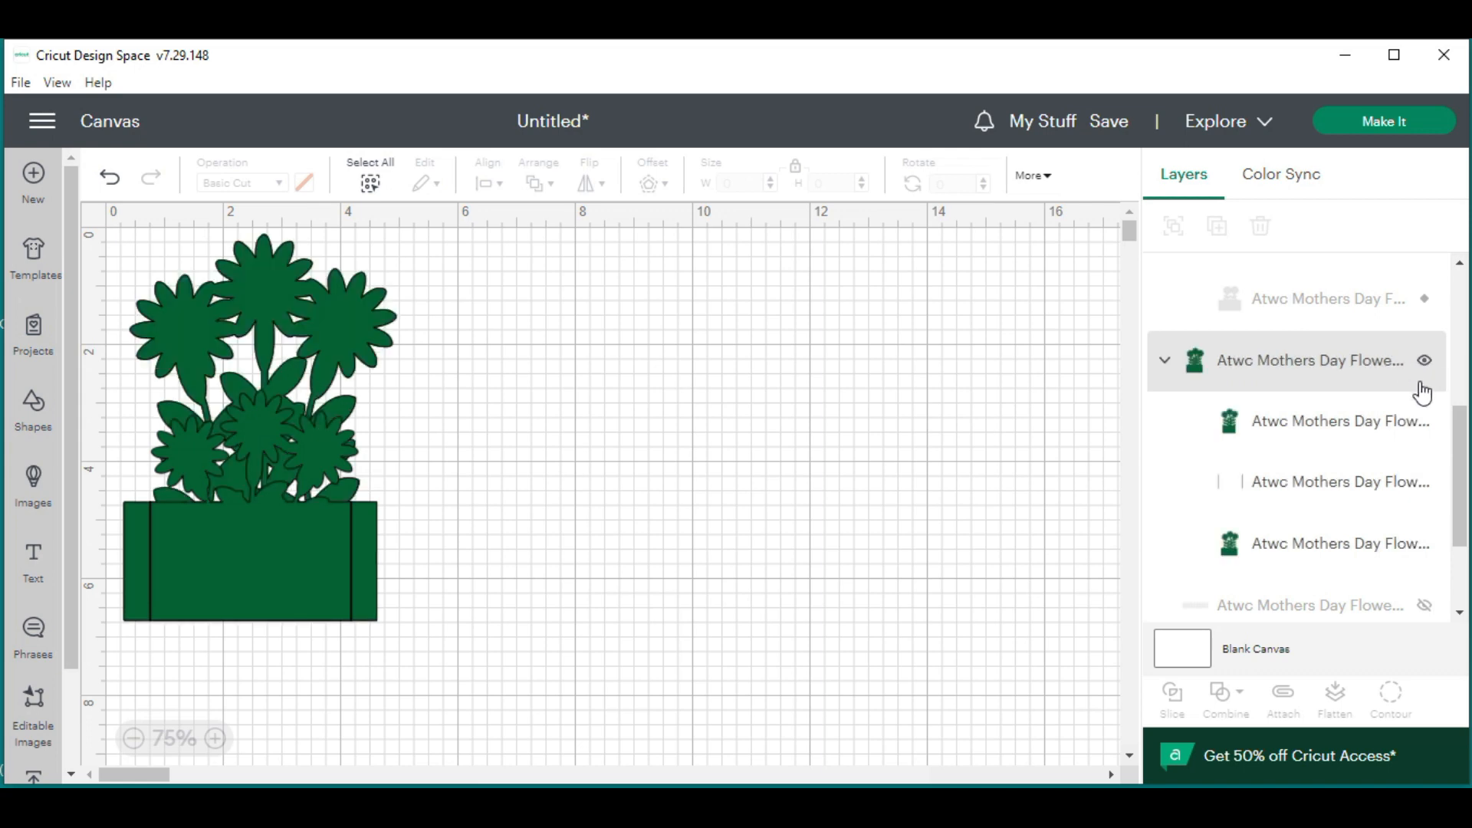
Unhide the long green box strip and the separate layer holding its vertical fold lines
scroll(1421, 430, "down", 1)
left_click_drag(1464, 493, 1458, 529)
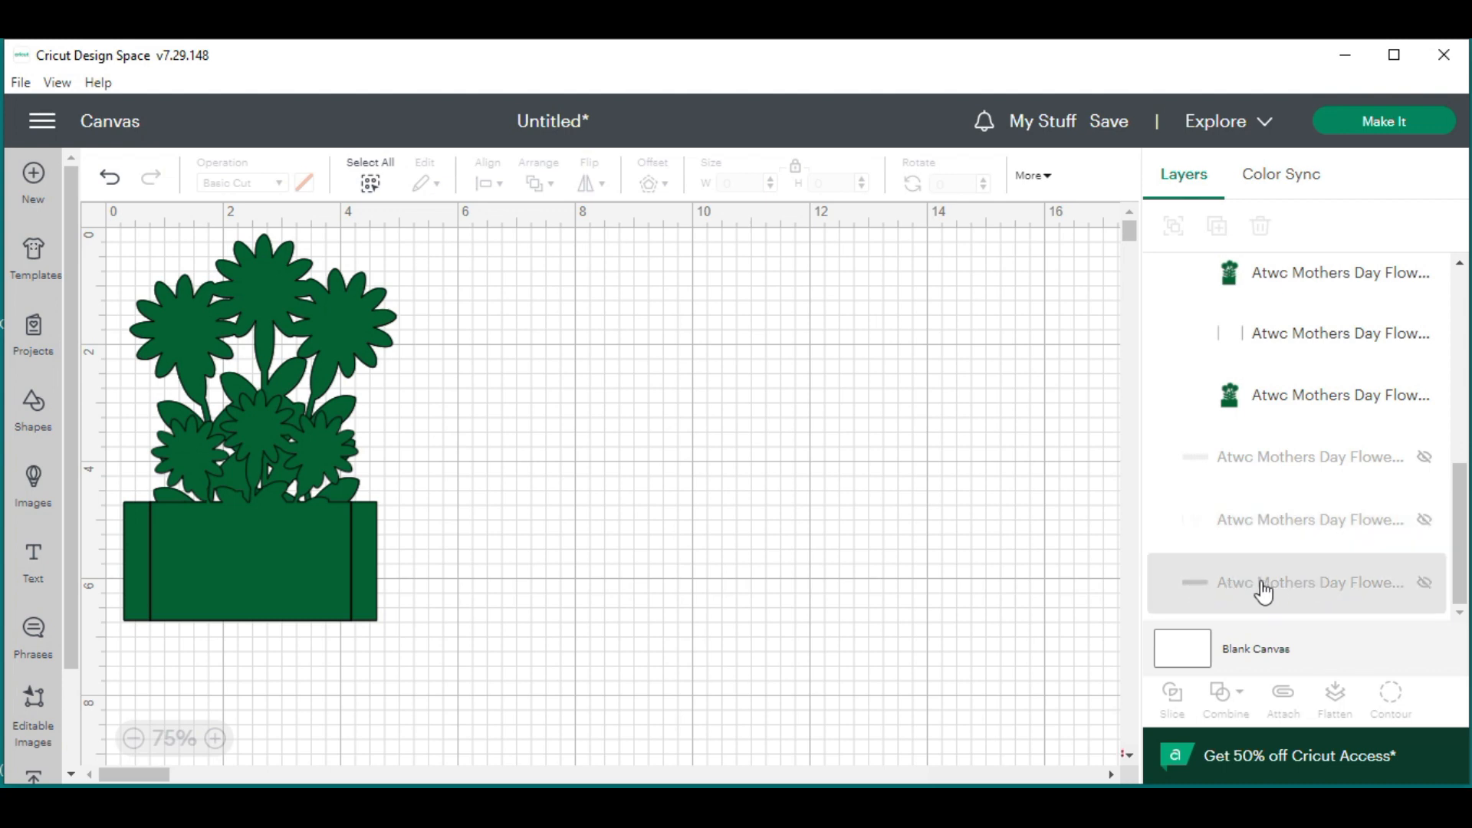
left_click(1426, 586)
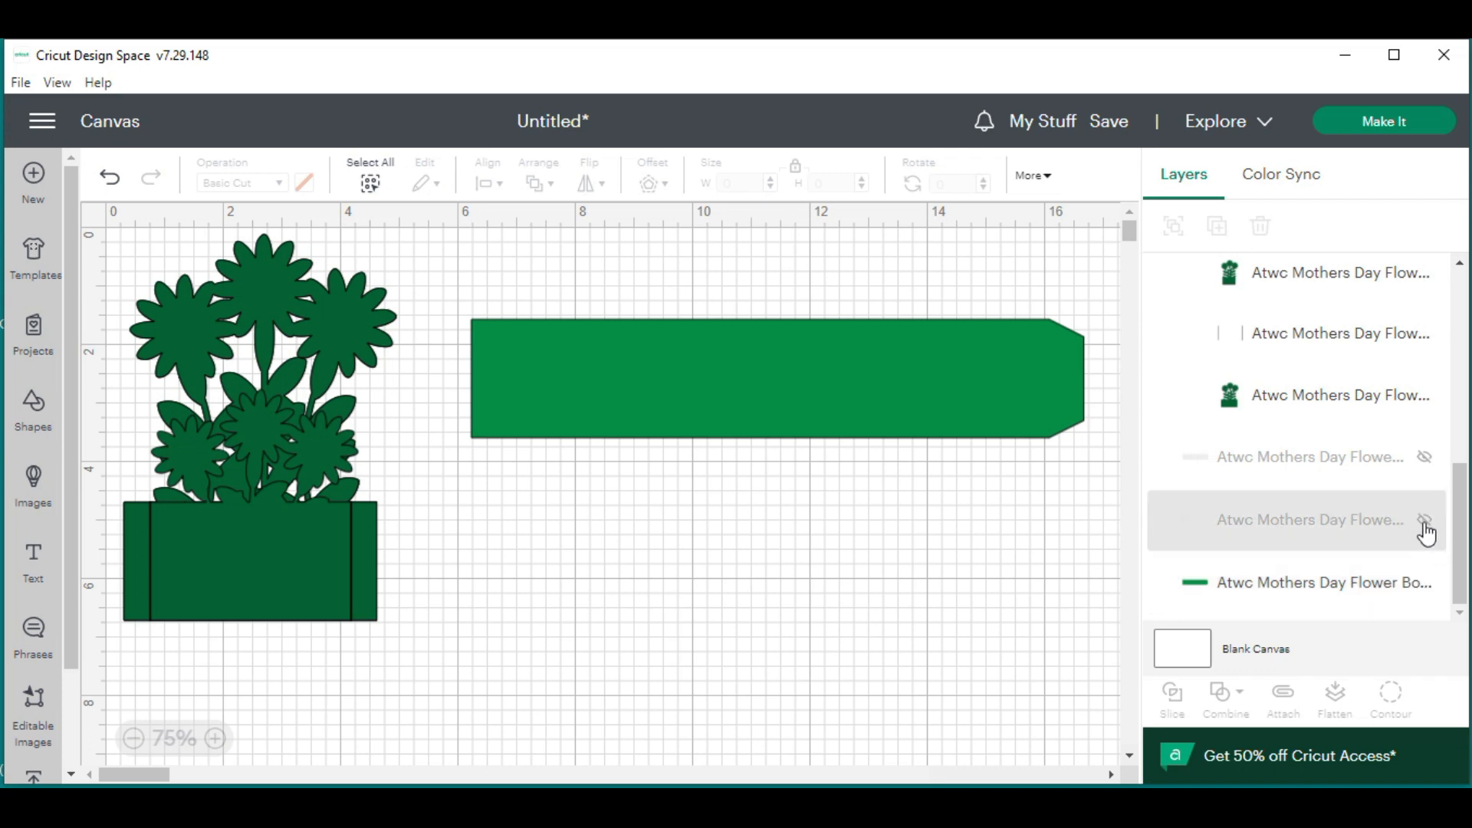
left_click(1263, 529)
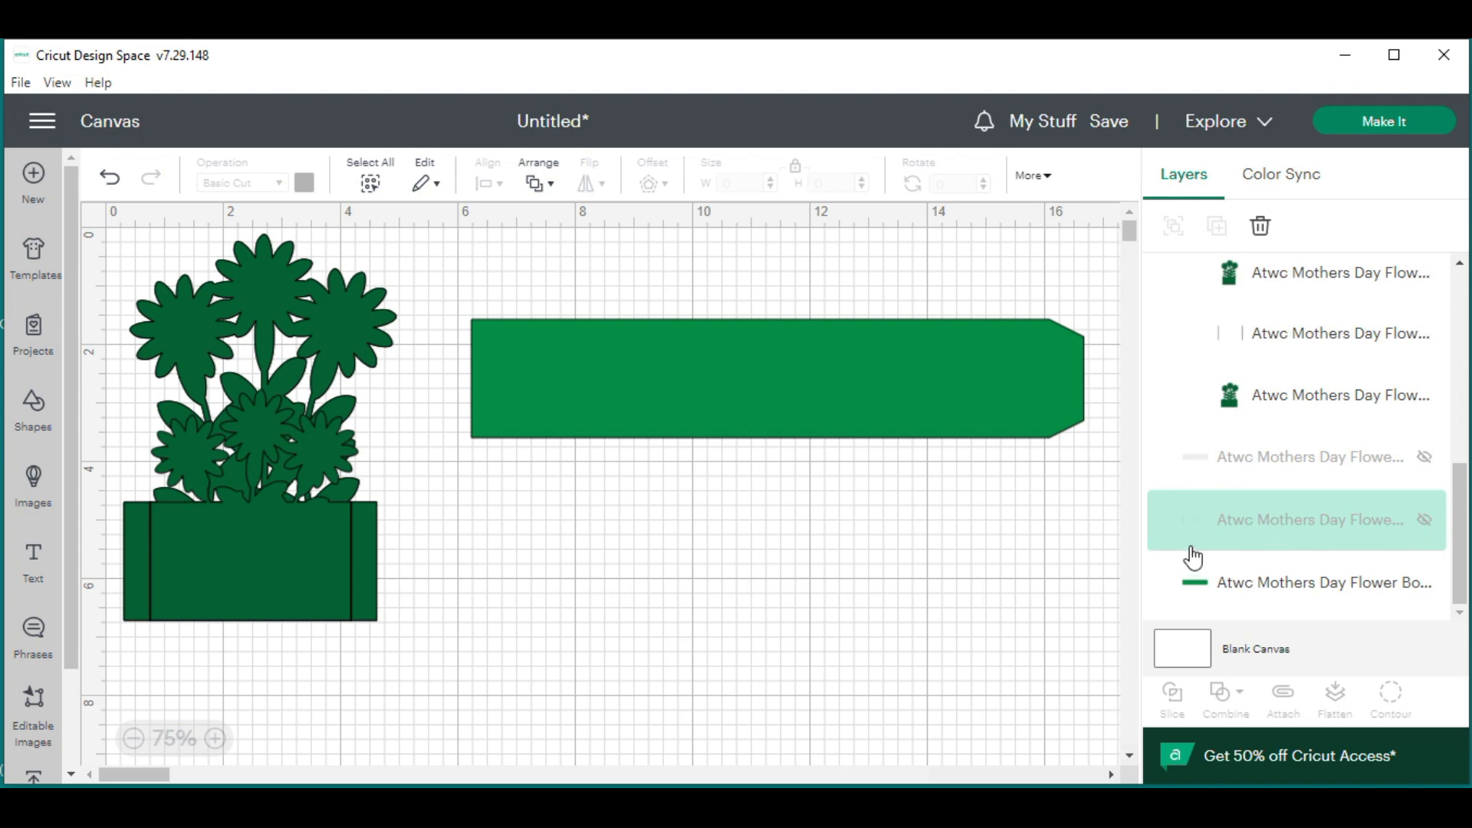
left_click(1425, 521)
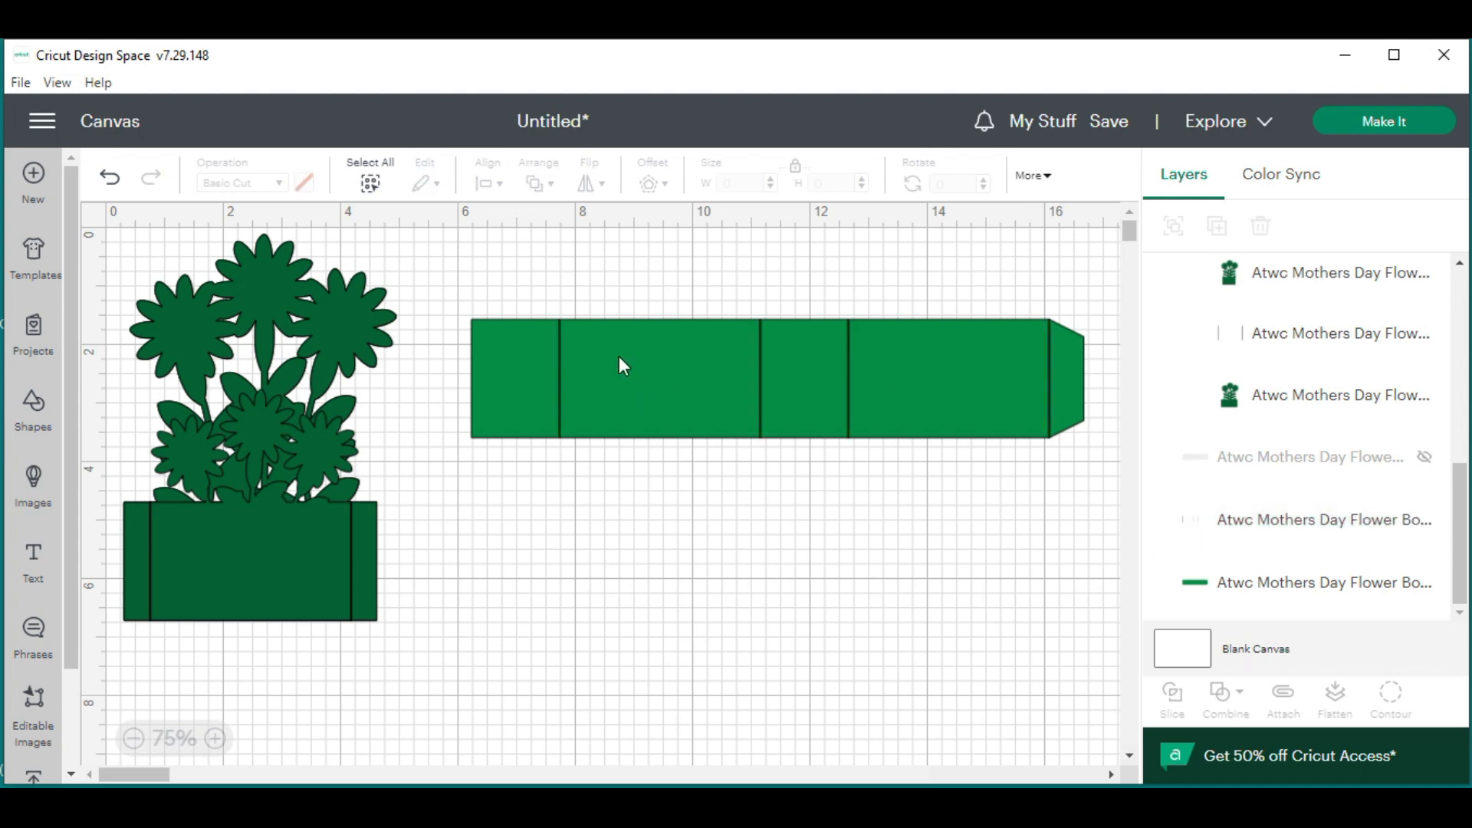
left_click_drag(949, 509, 866, 537)
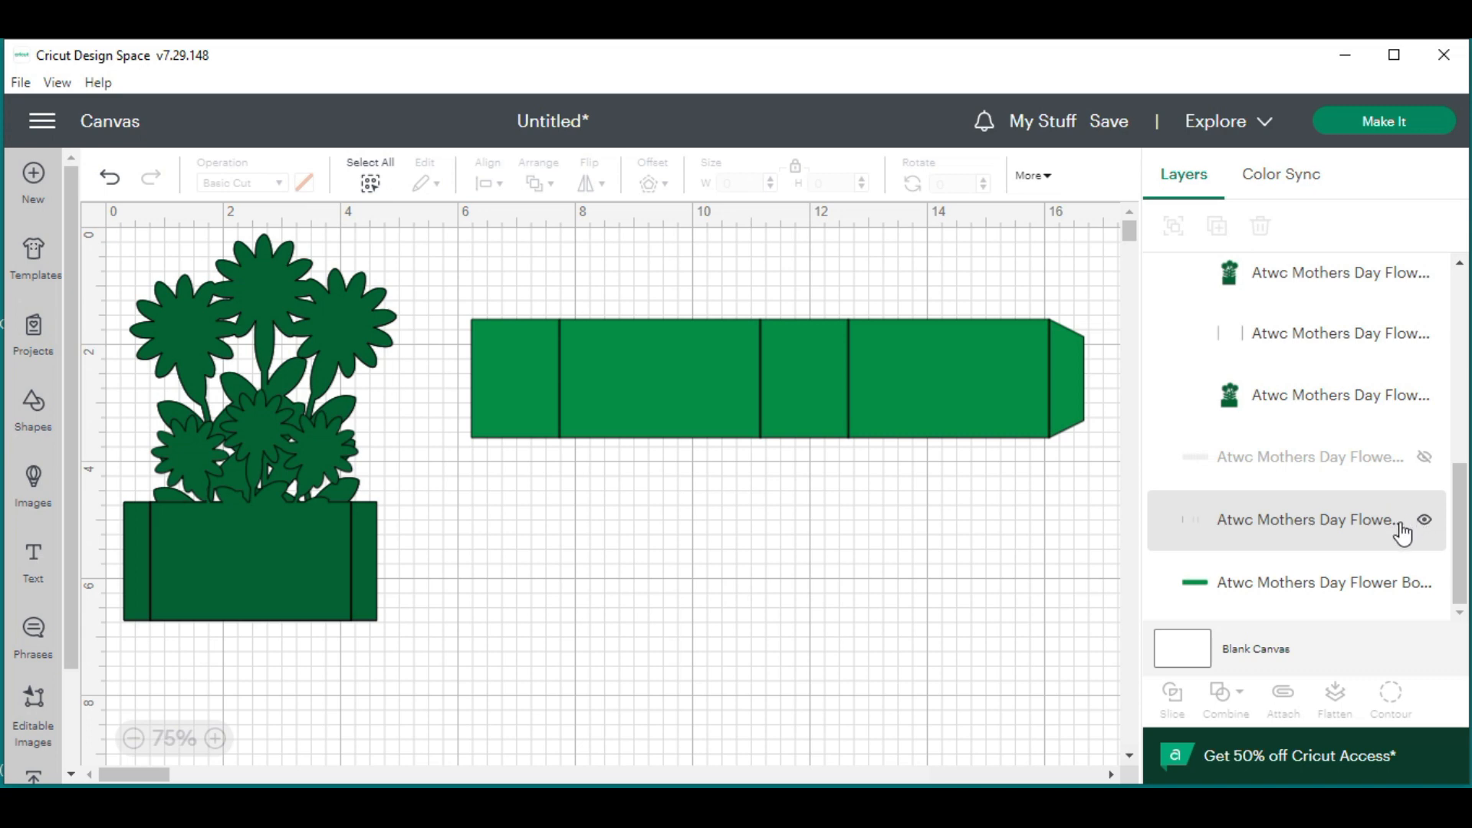
Move the short dark green flower group off the tall one to the space directly below it
scroll(1380, 502, "up", 2)
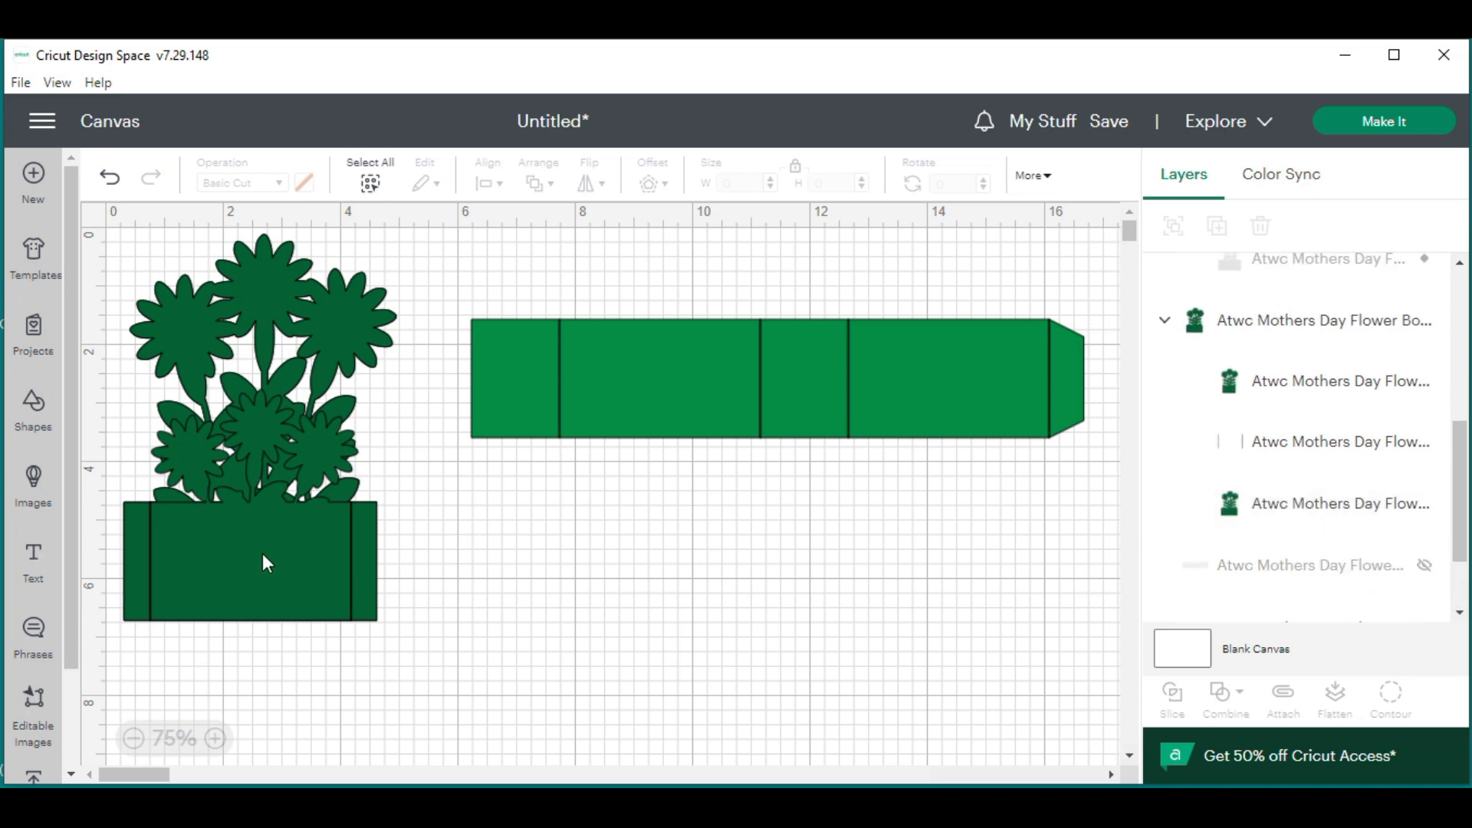
left_click(255, 286)
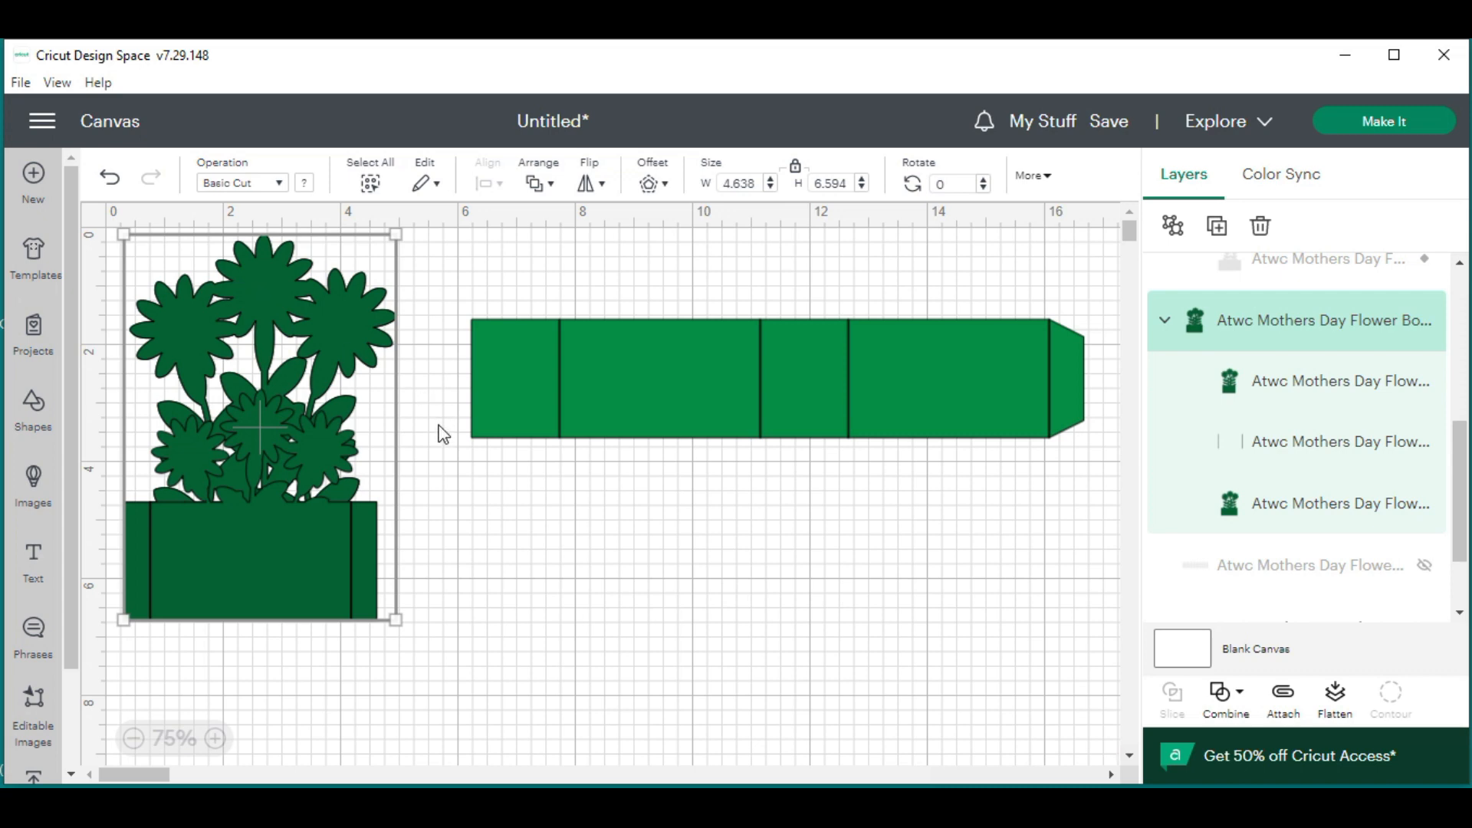
left_click(463, 556)
left_click(237, 566)
left_click_drag(238, 564, 244, 819)
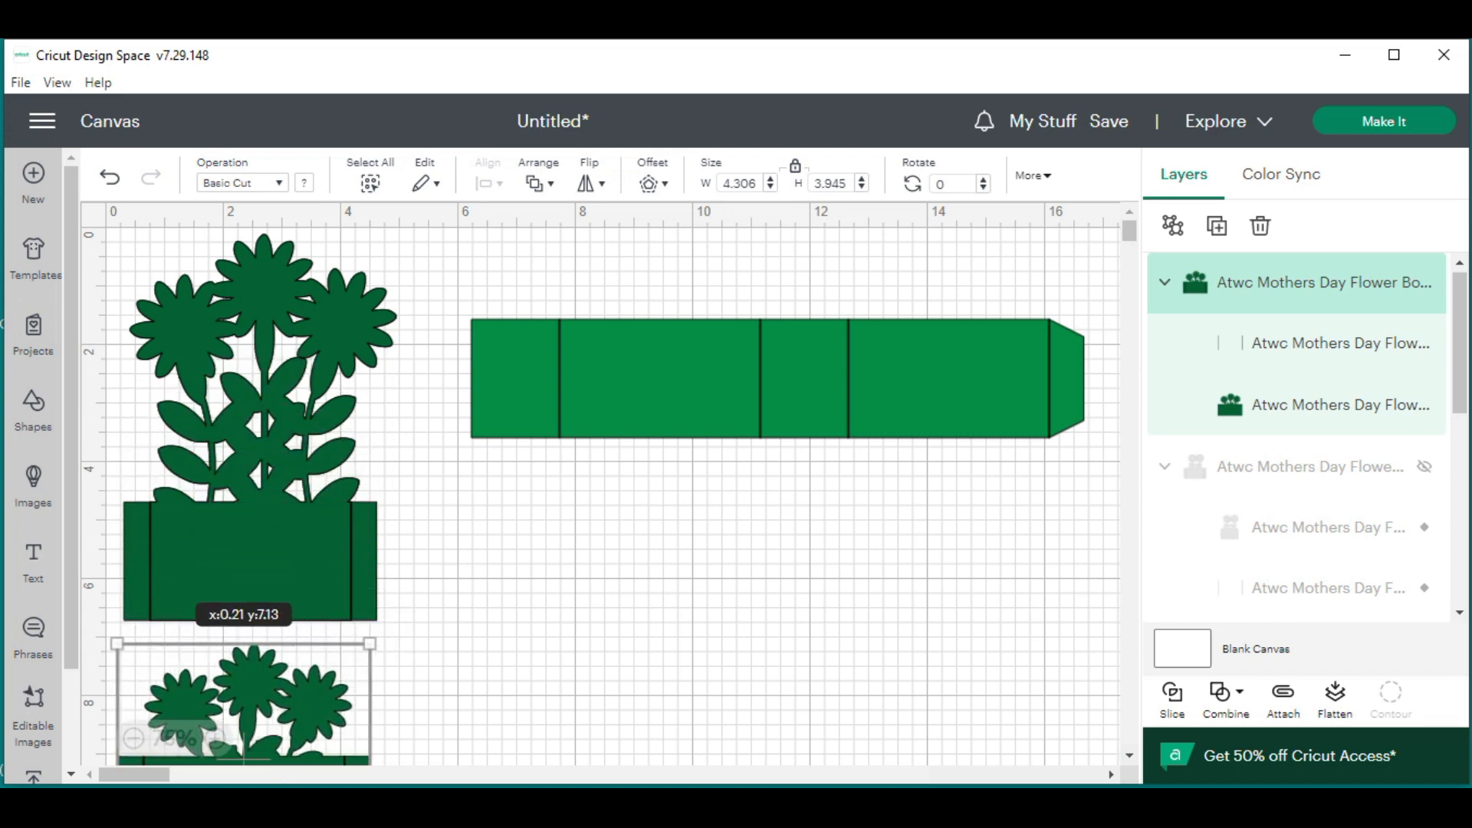
Ungroup the tall flower group and move its front piece without side flaps beside the back piece
left_click(264, 277)
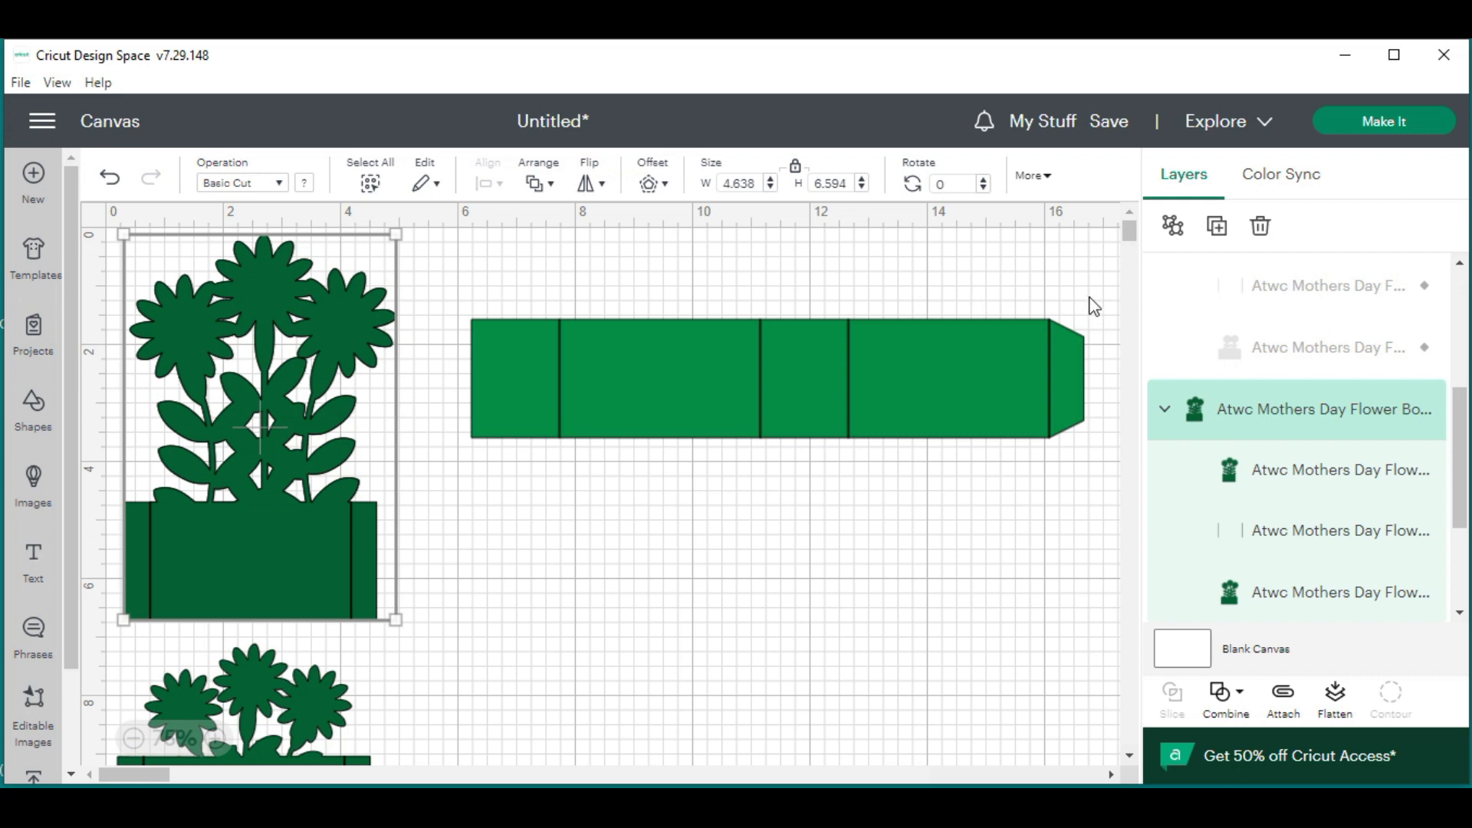
left_click(1172, 227)
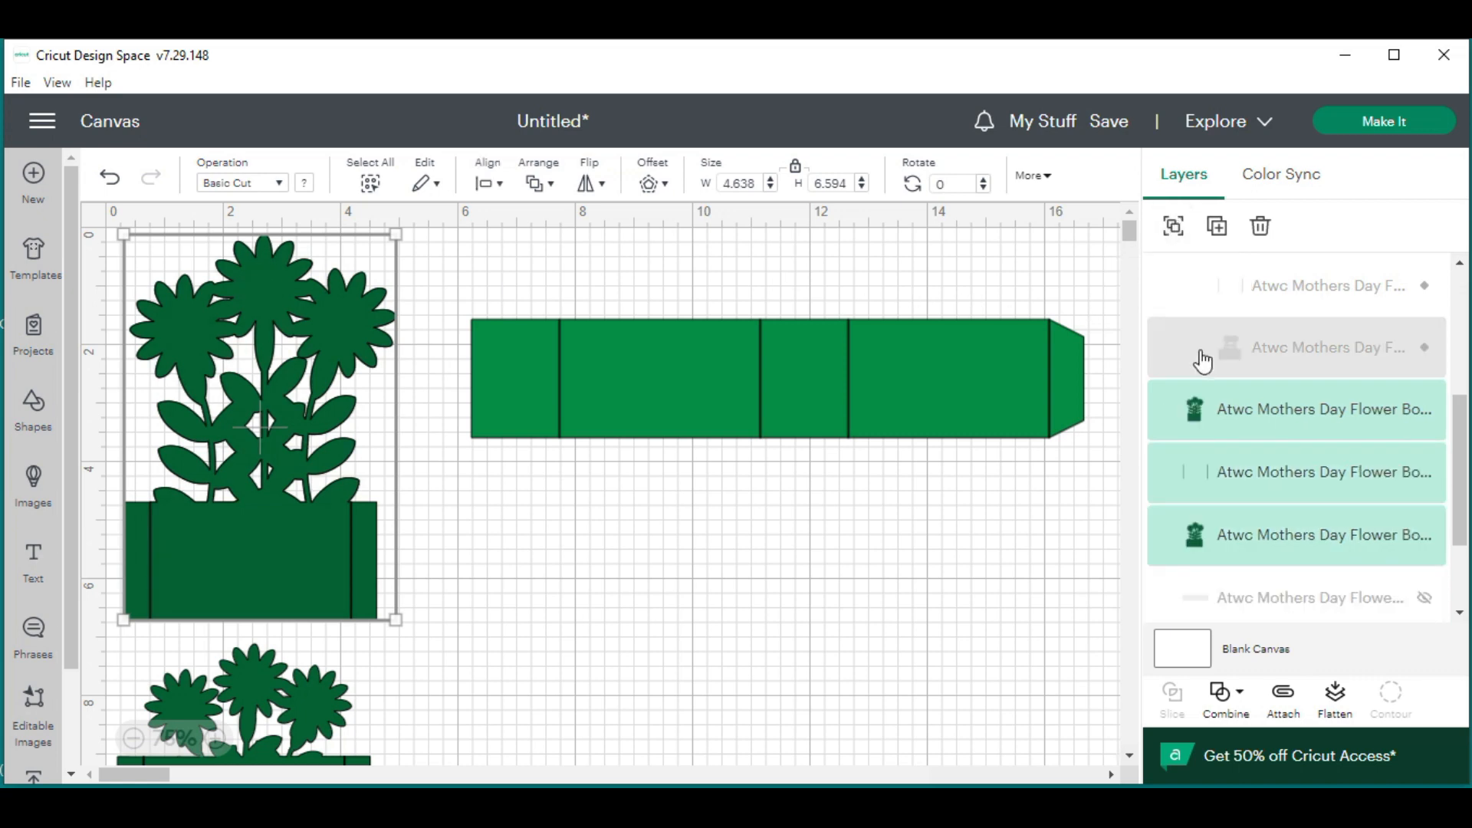
left_click(1294, 419)
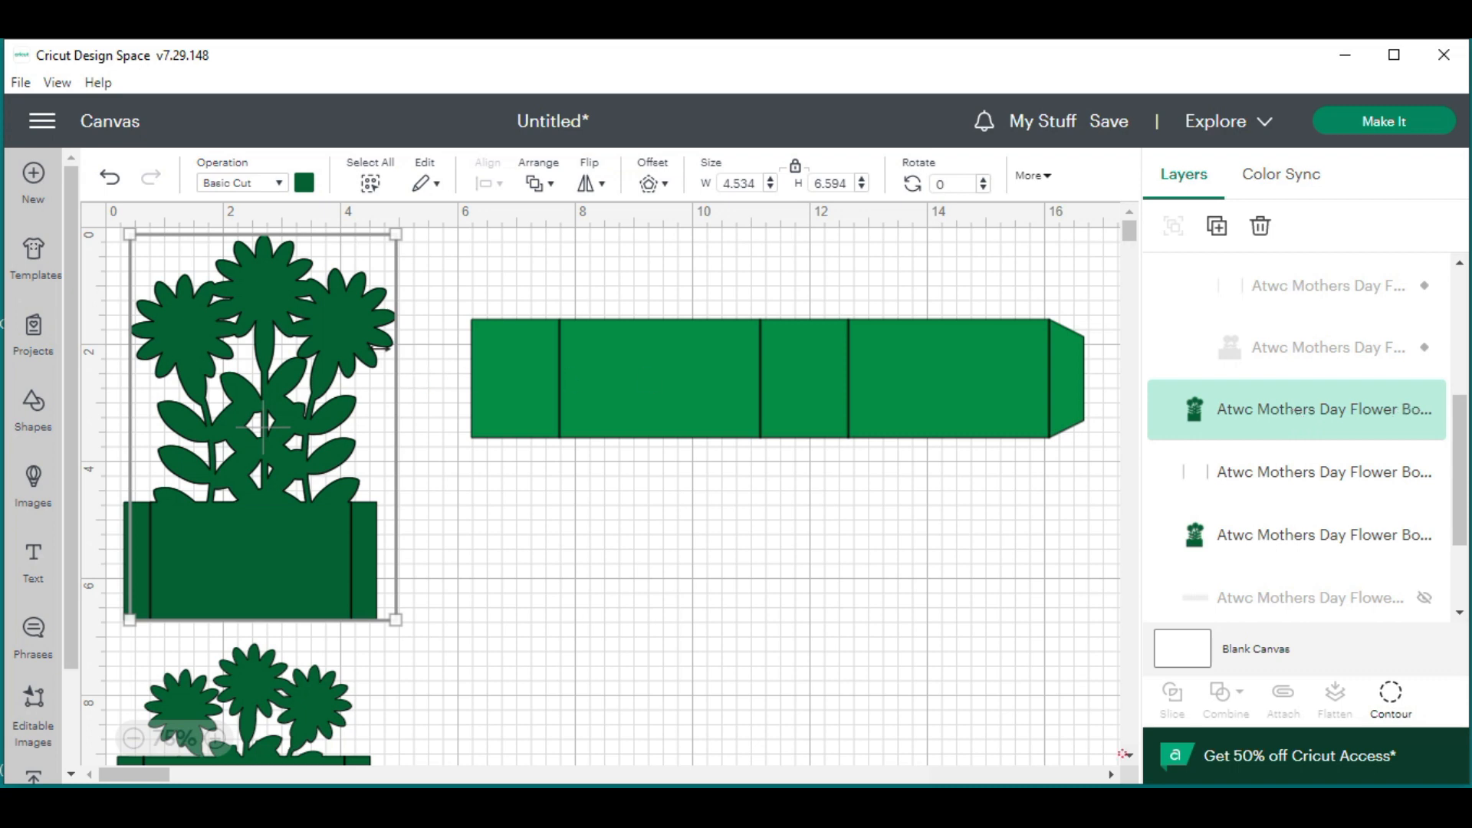
left_click_drag(383, 349, 664, 338)
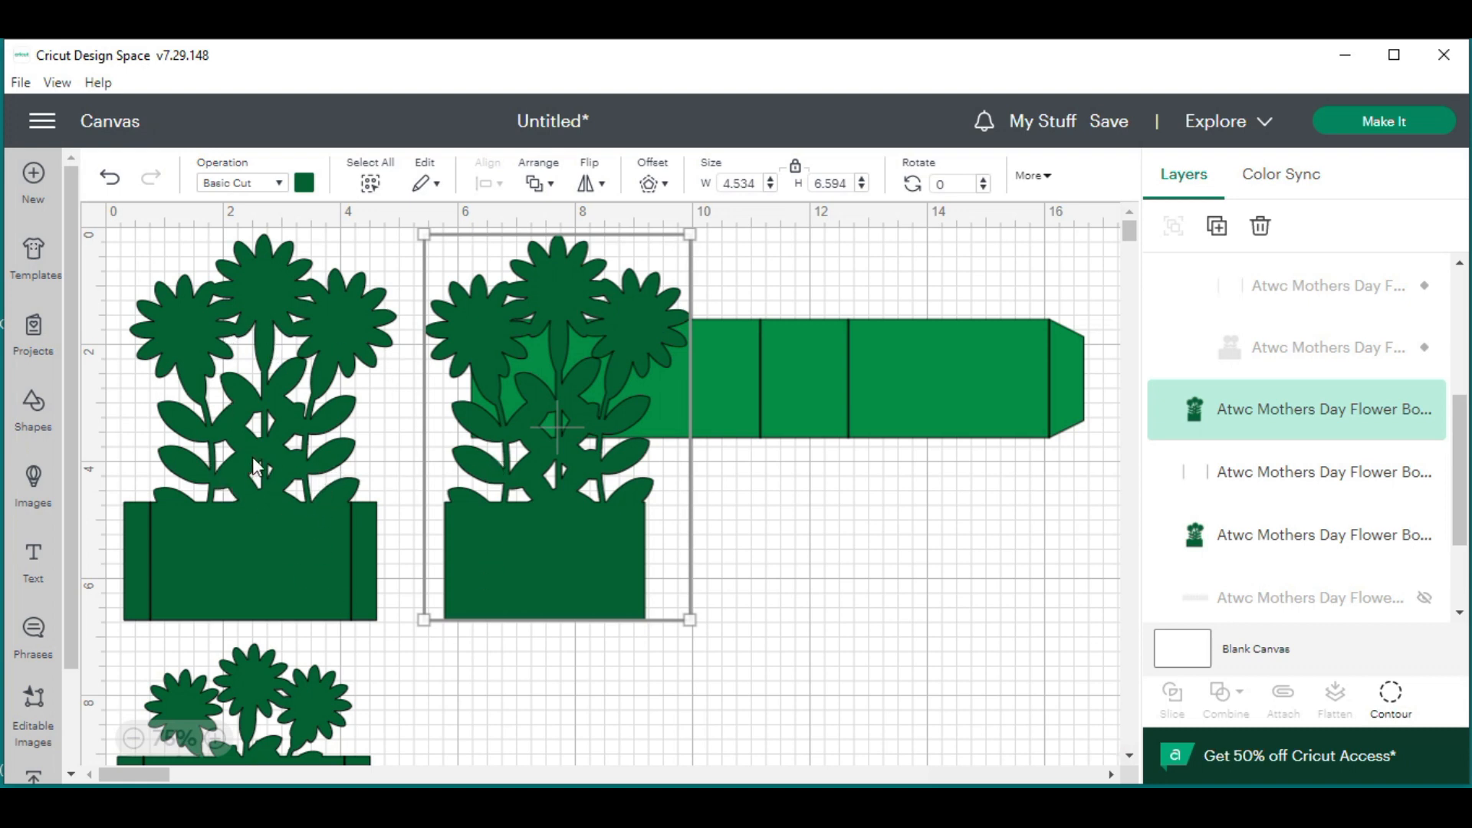
Move the green box strip below the flowers, and the flapped tall flower piece with its fold lines into the canvas's upper-left corner
left_click_drag(943, 543, 828, 291)
left_click_drag(857, 382, 787, 698)
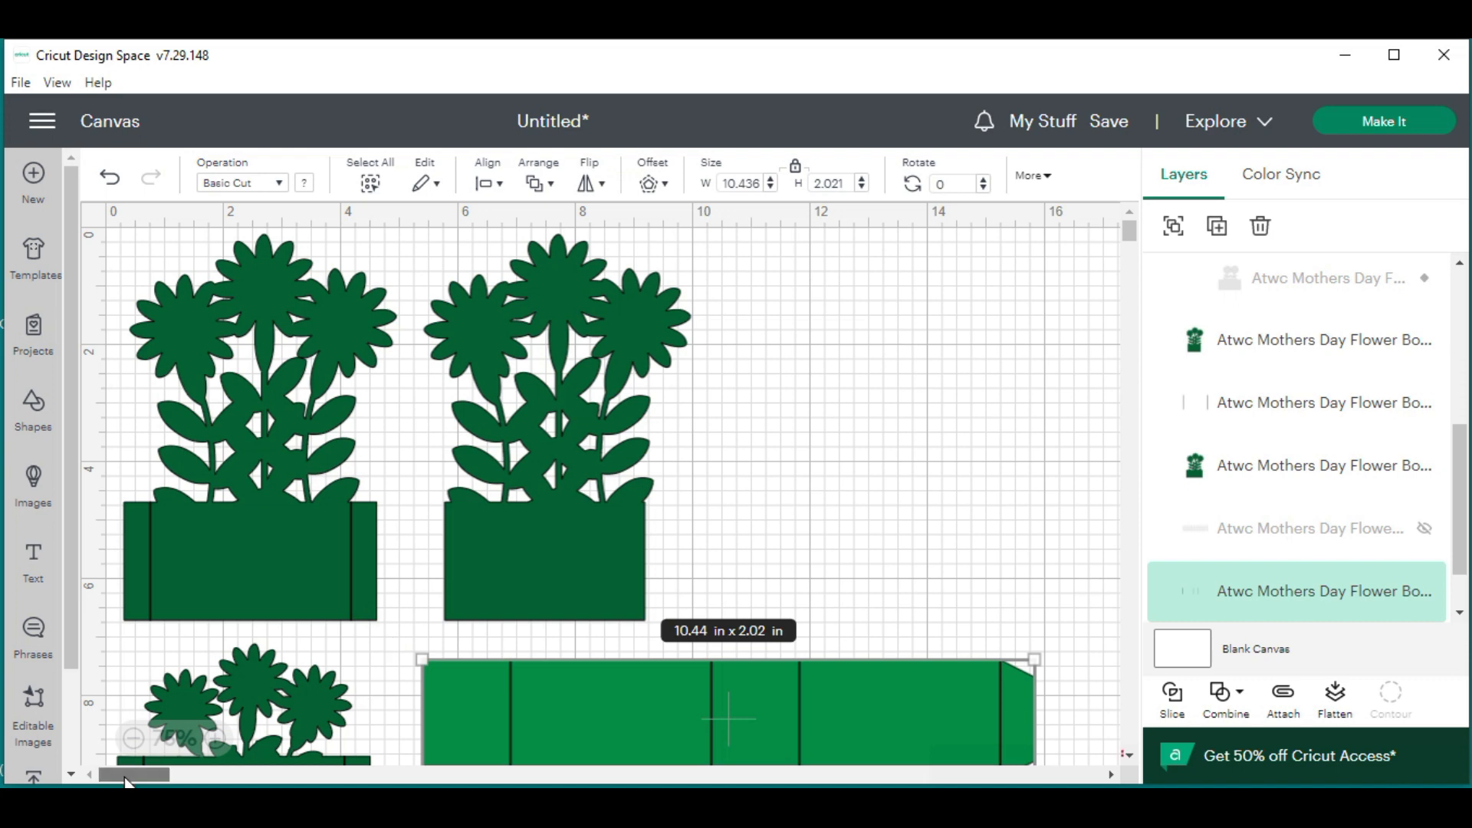
left_click(388, 516)
left_click(330, 497)
left_click_drag(330, 491, 299, 541)
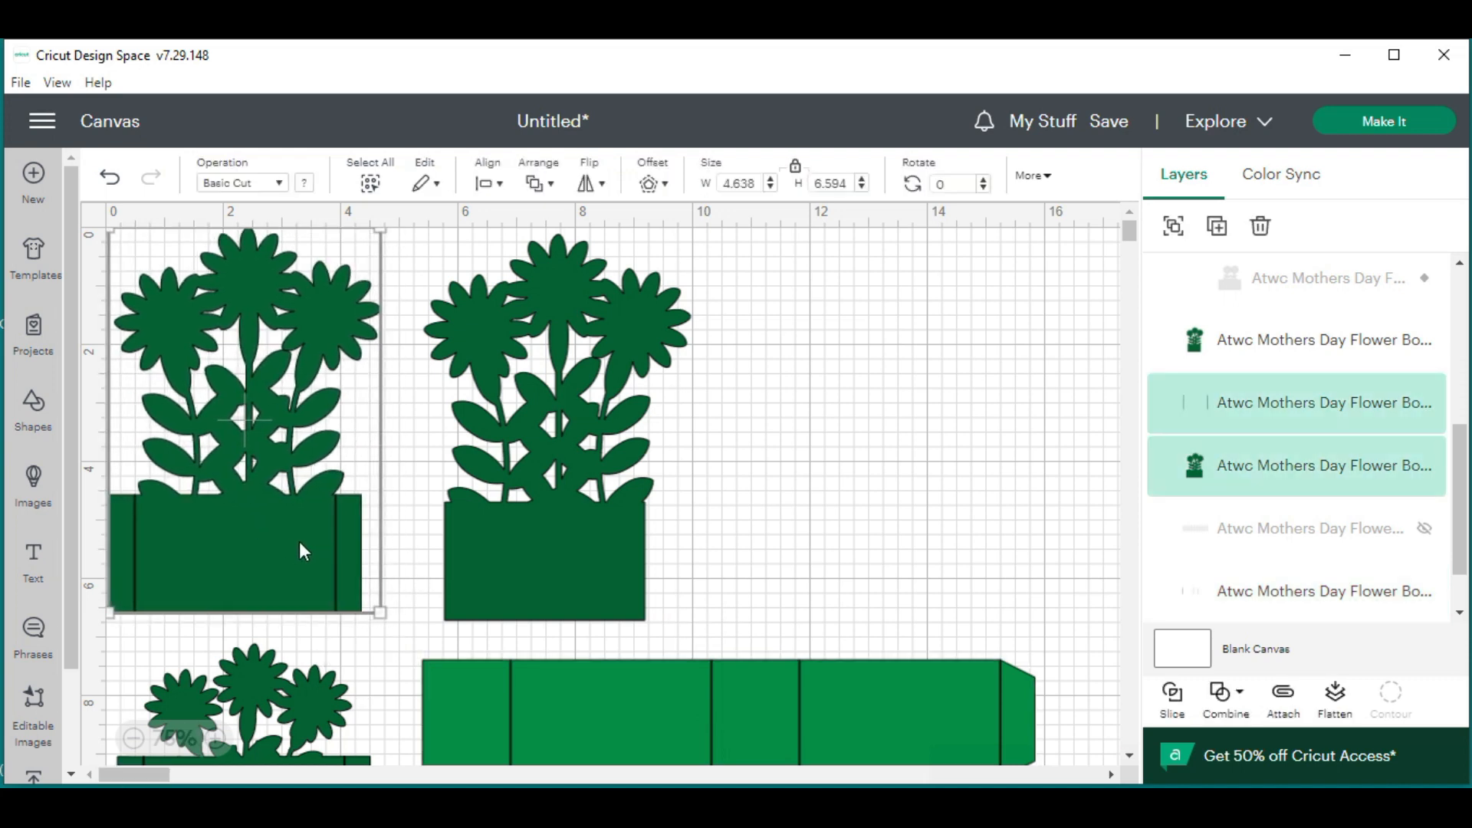
Move the flapless tall flower piece closer to the flapped one and the short flower group up close beneath it
left_click(771, 554)
left_click_drag(618, 566, 525, 489)
left_click_drag(437, 522, 561, 534)
scroll(477, 544, "down", 5)
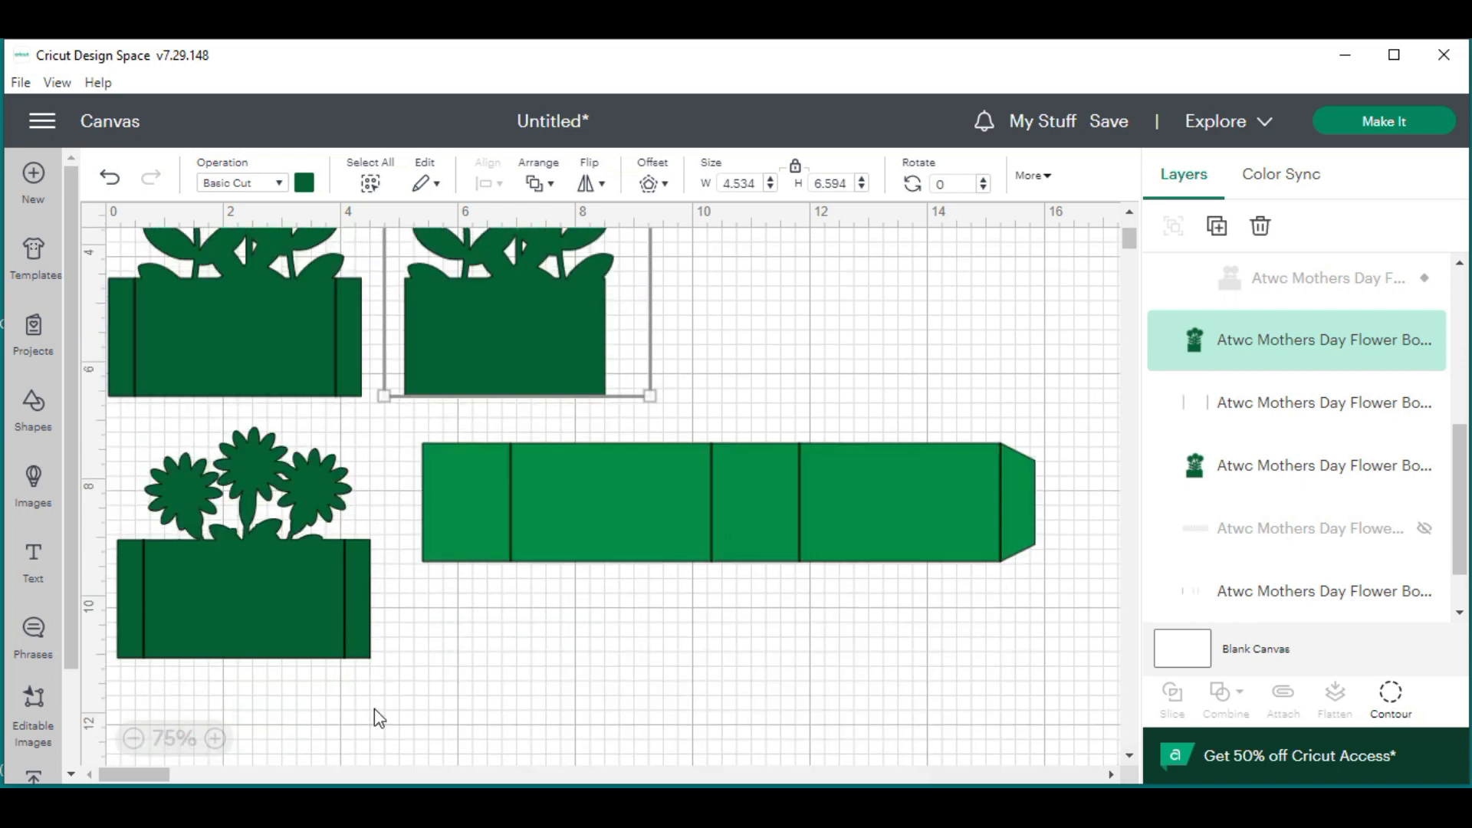
left_click_drag(238, 536, 226, 519)
Rotate the green box strip and its fold lines by 90 degrees and place them upright along the right side of the flower pieces
scroll(655, 518, "up", 3)
left_click_drag(940, 465, 759, 596)
scroll(636, 502, "down", 3)
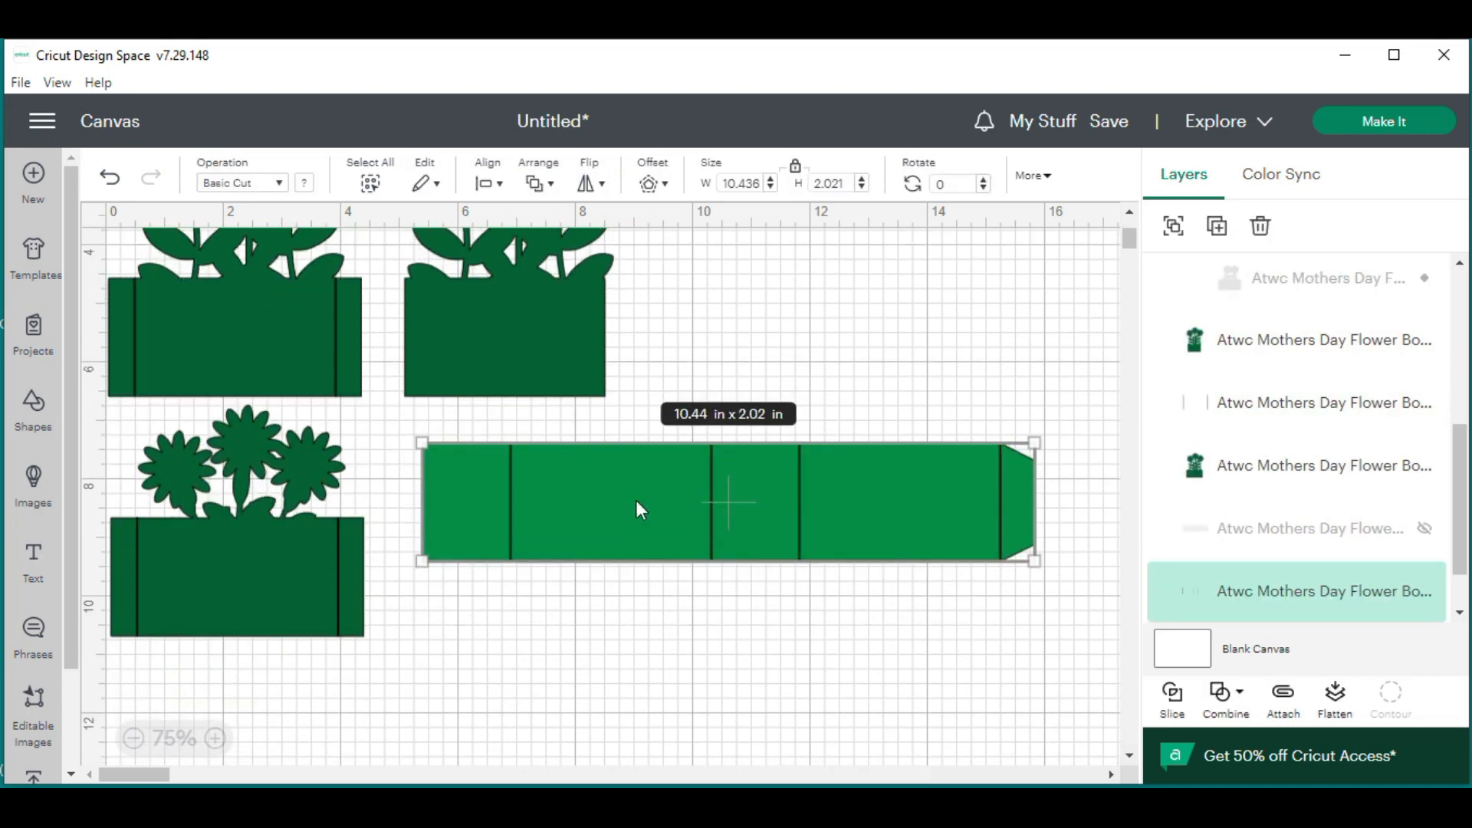
scroll(670, 500, "up", 6)
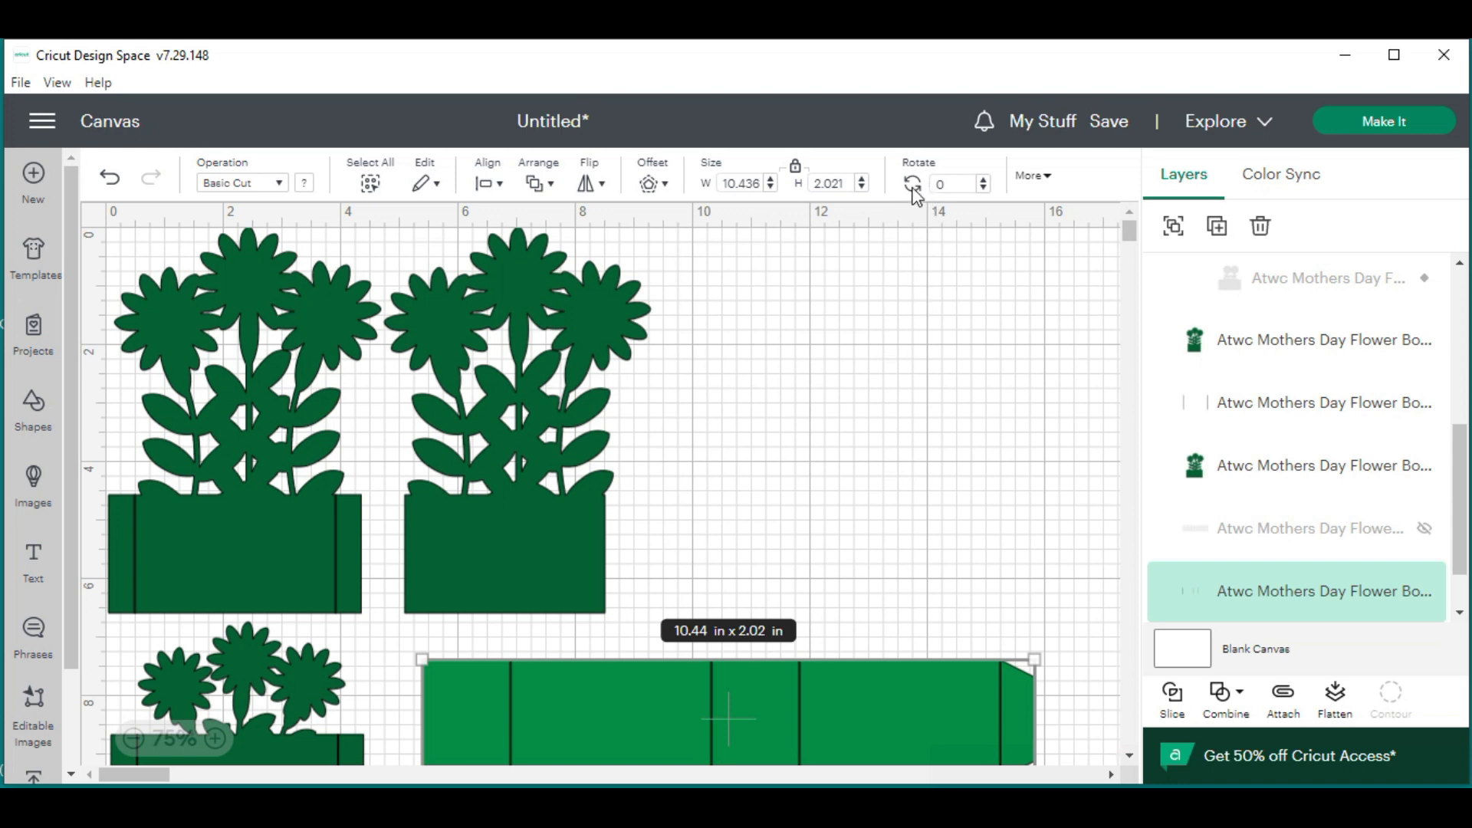
left_click(935, 181)
type("9")
key("Return")
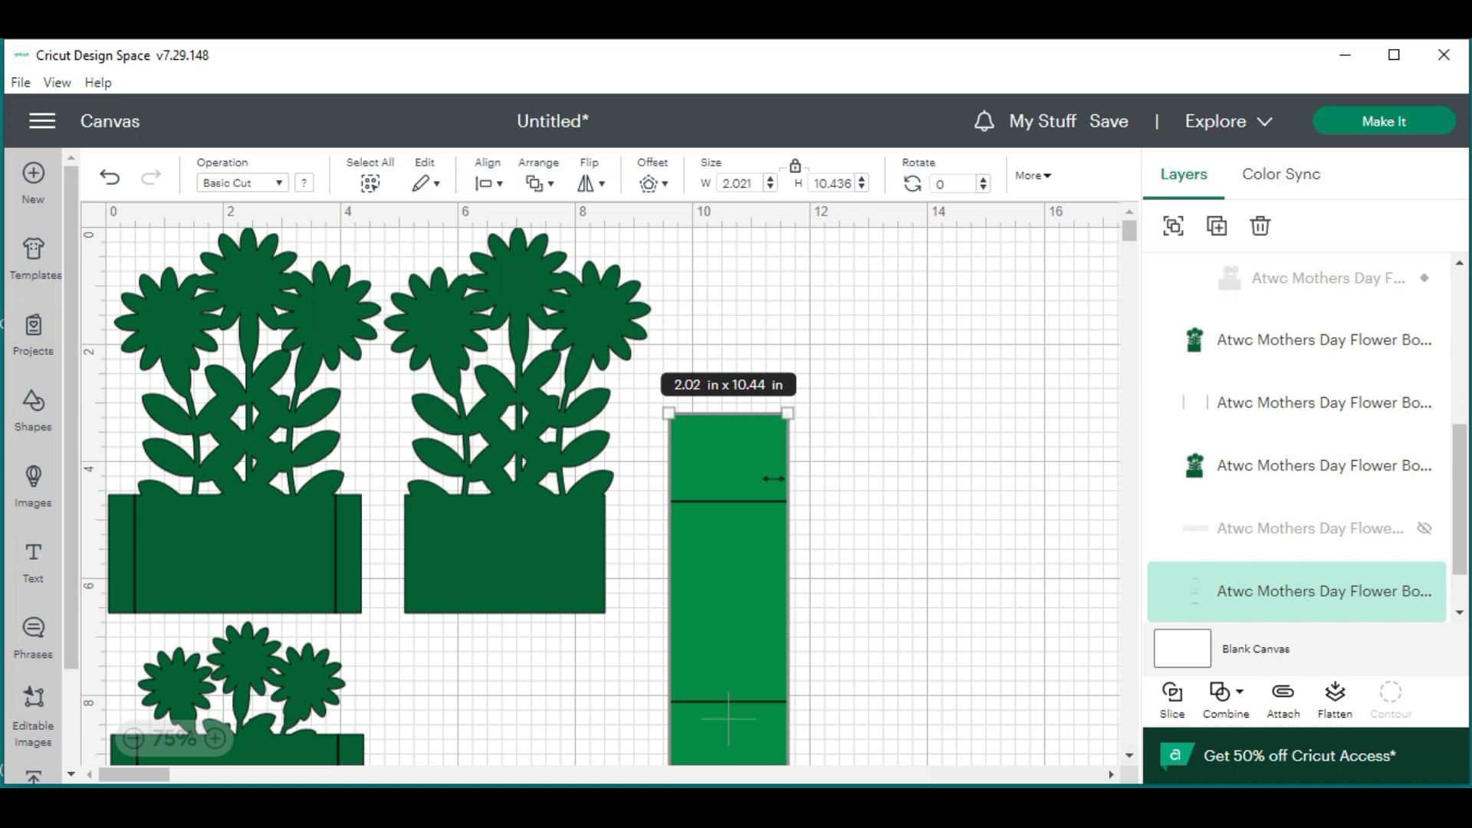
left_click_drag(739, 555, 727, 366)
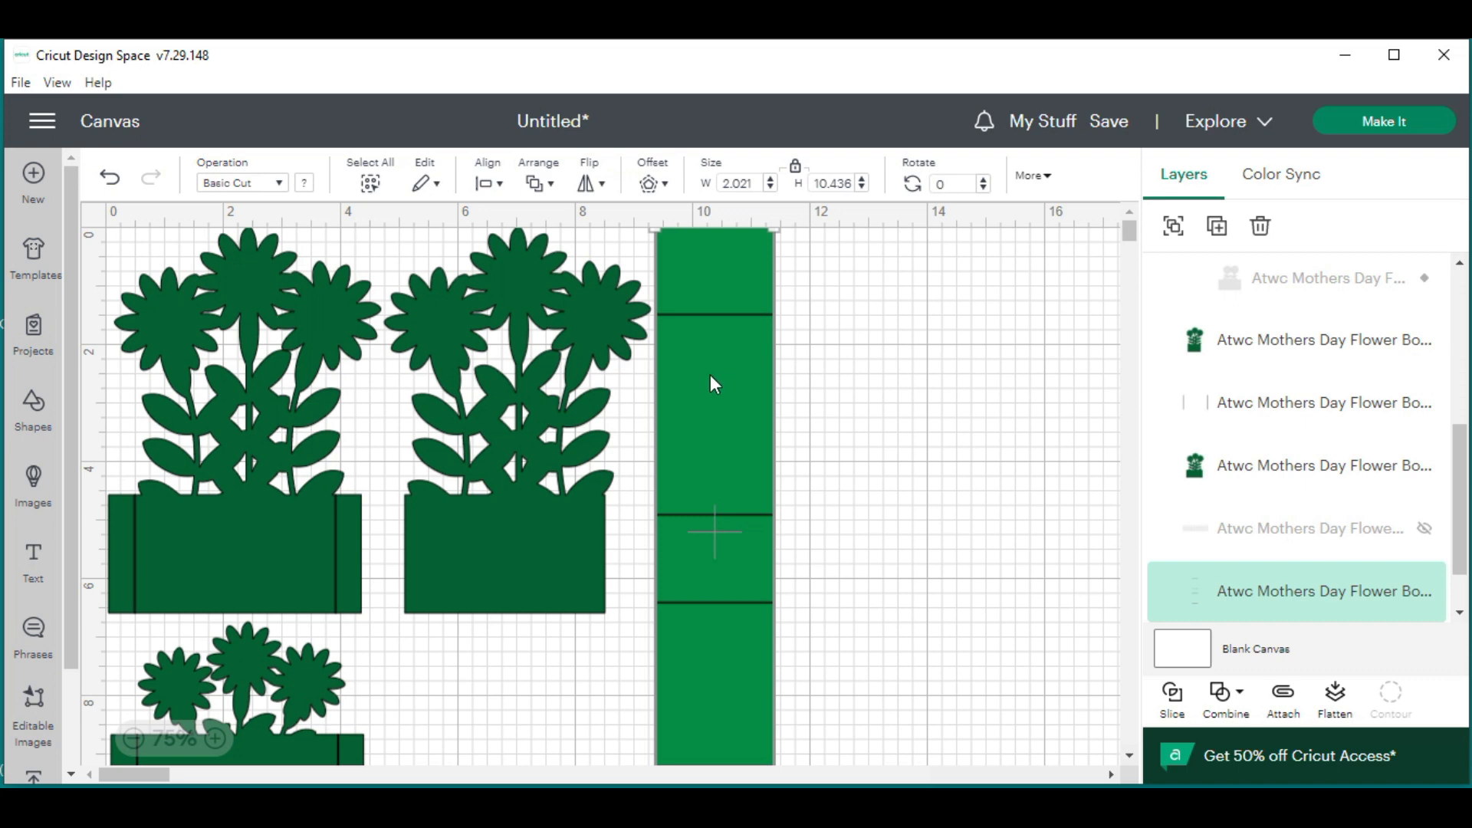
Shift all the flower pieces to the right and move the upright strip with its fold lines to the canvas's left edge
scroll(584, 460, "down", 3)
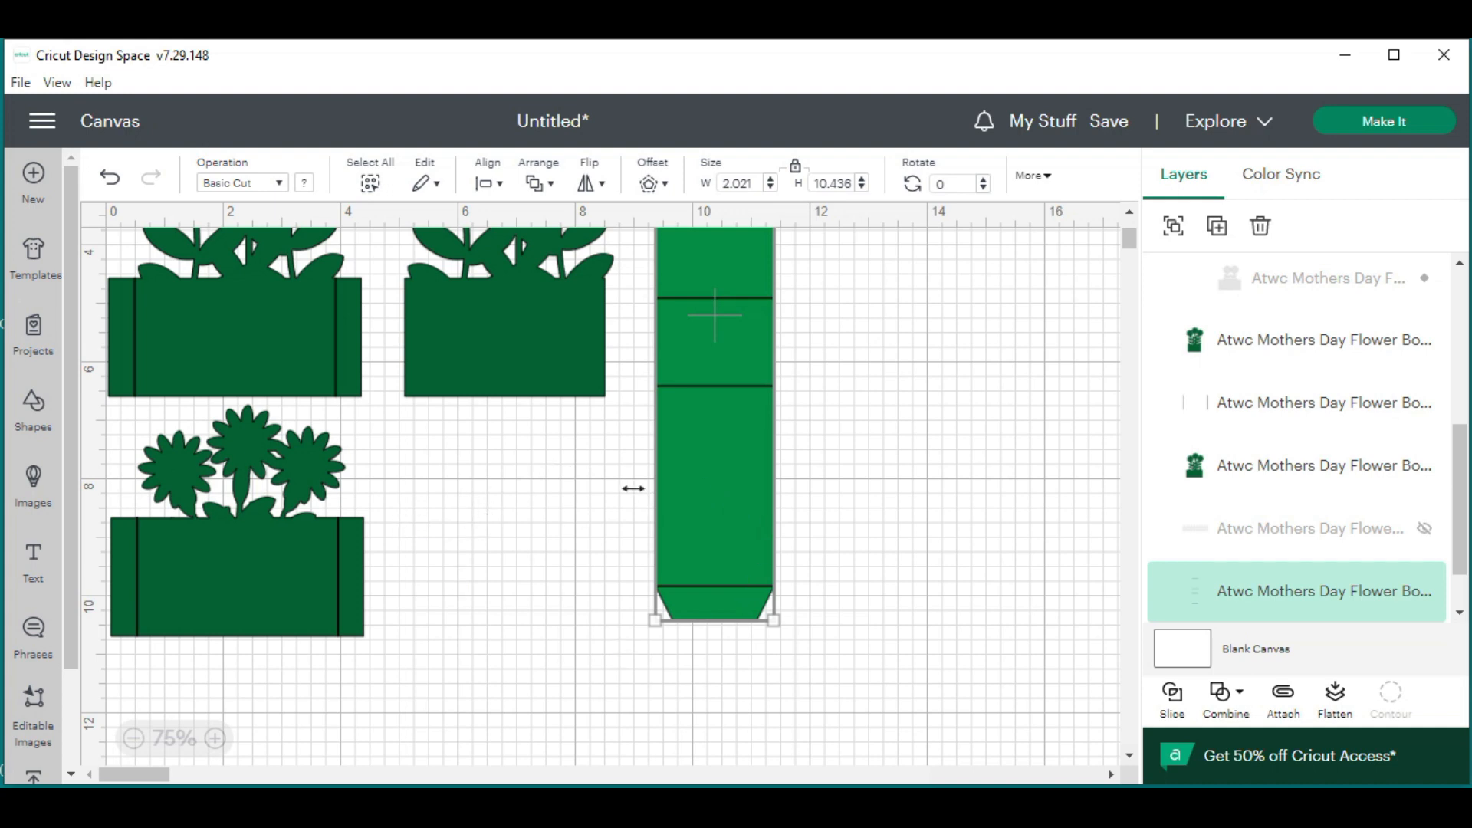
scroll(582, 536, "up", 2)
left_click_drag(552, 701, 344, 357)
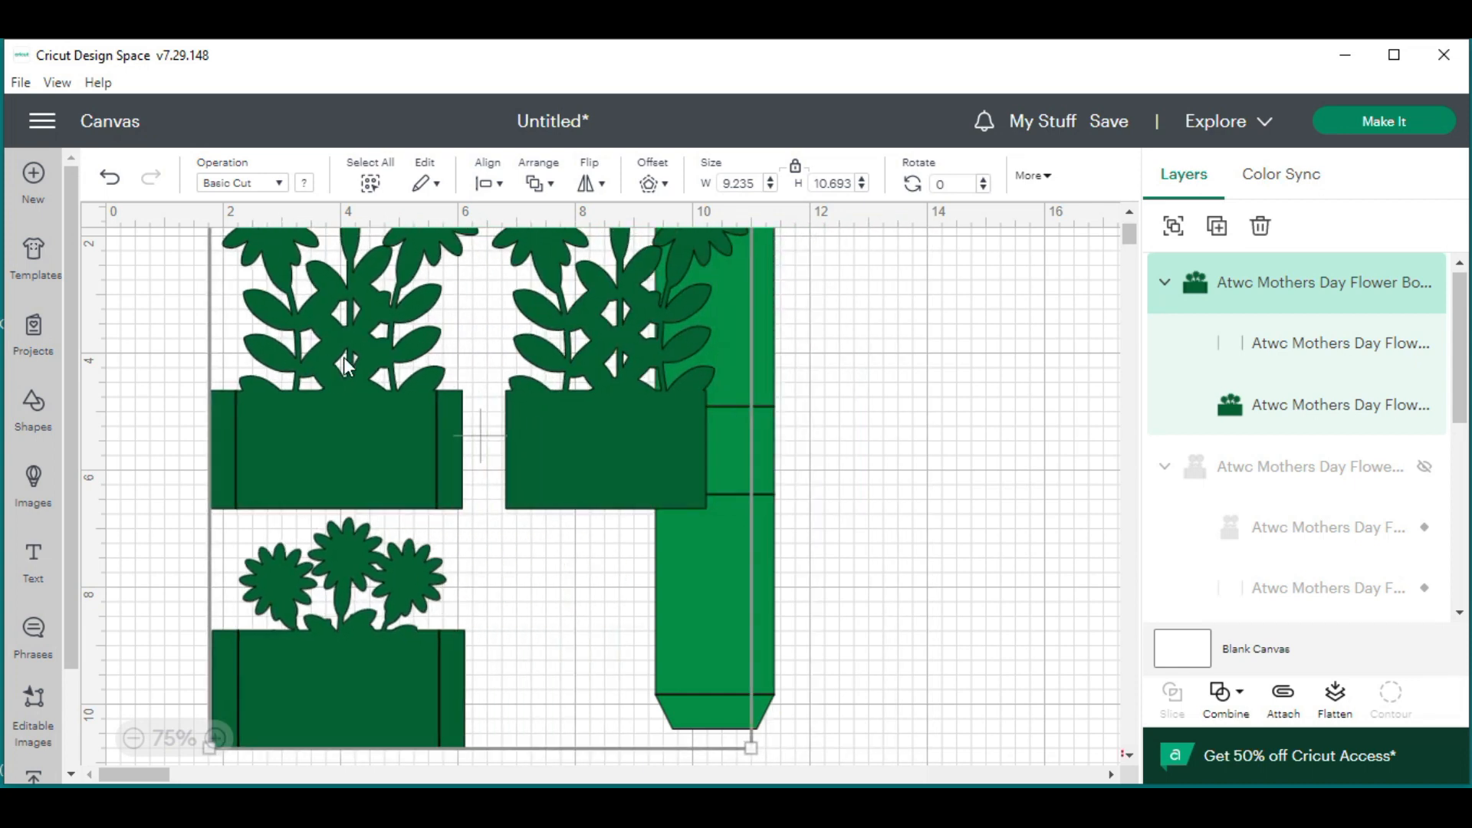
left_click(755, 549)
left_click_drag(842, 529, 782, 424)
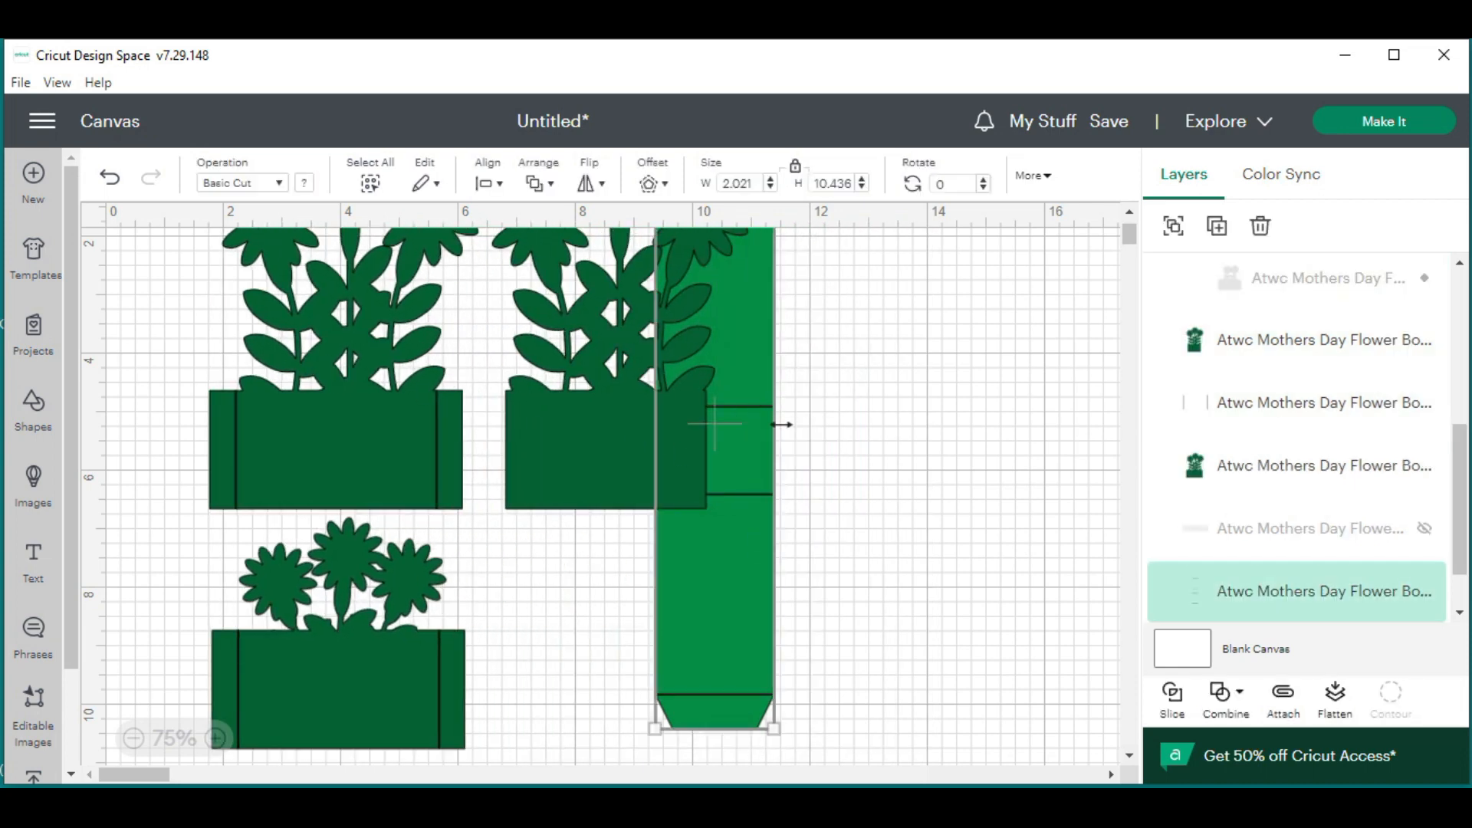
left_click_drag(753, 520, 168, 550)
left_click(654, 565)
Move all the flower pieces further right until they clear the strip, and undo the stray nudge of the strip's fold lines
scroll(682, 606, "up", 3)
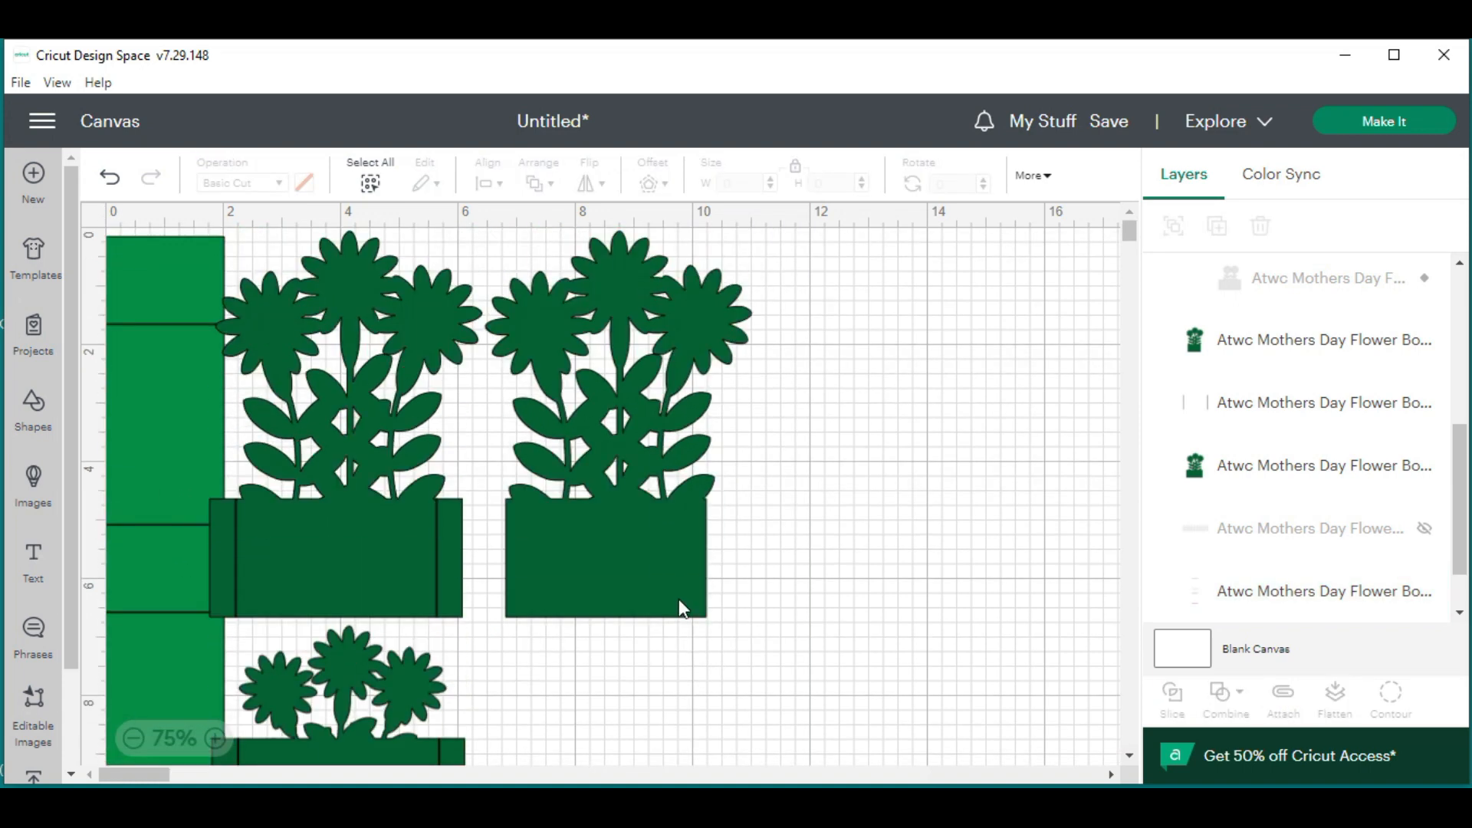
left_click_drag(776, 658, 358, 465)
mouse_move(417, 545)
left_mouse_down()
mouse_move(460, 532)
mouse_move(442, 533)
left_mouse_up()
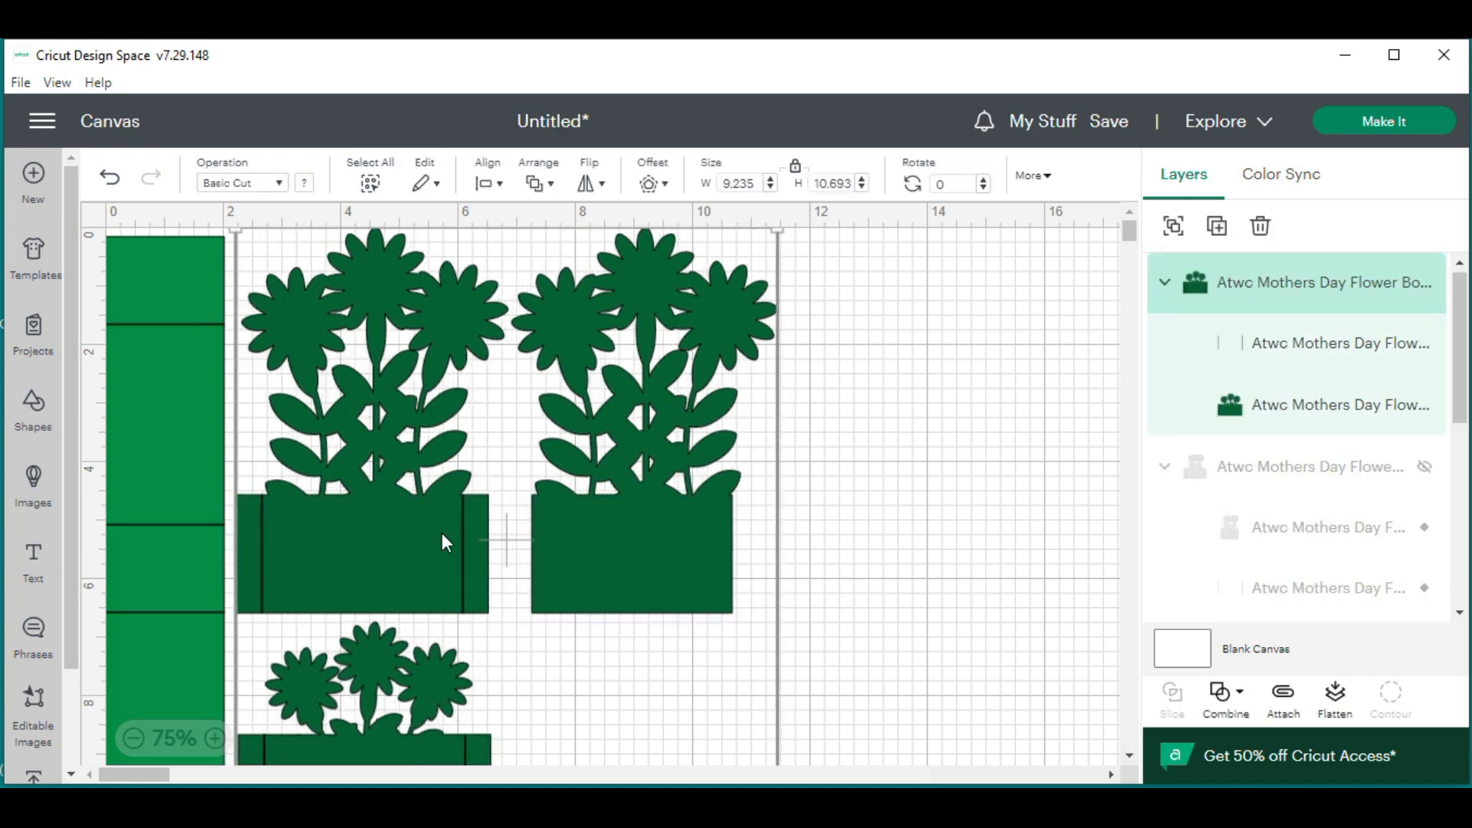
left_click(192, 371)
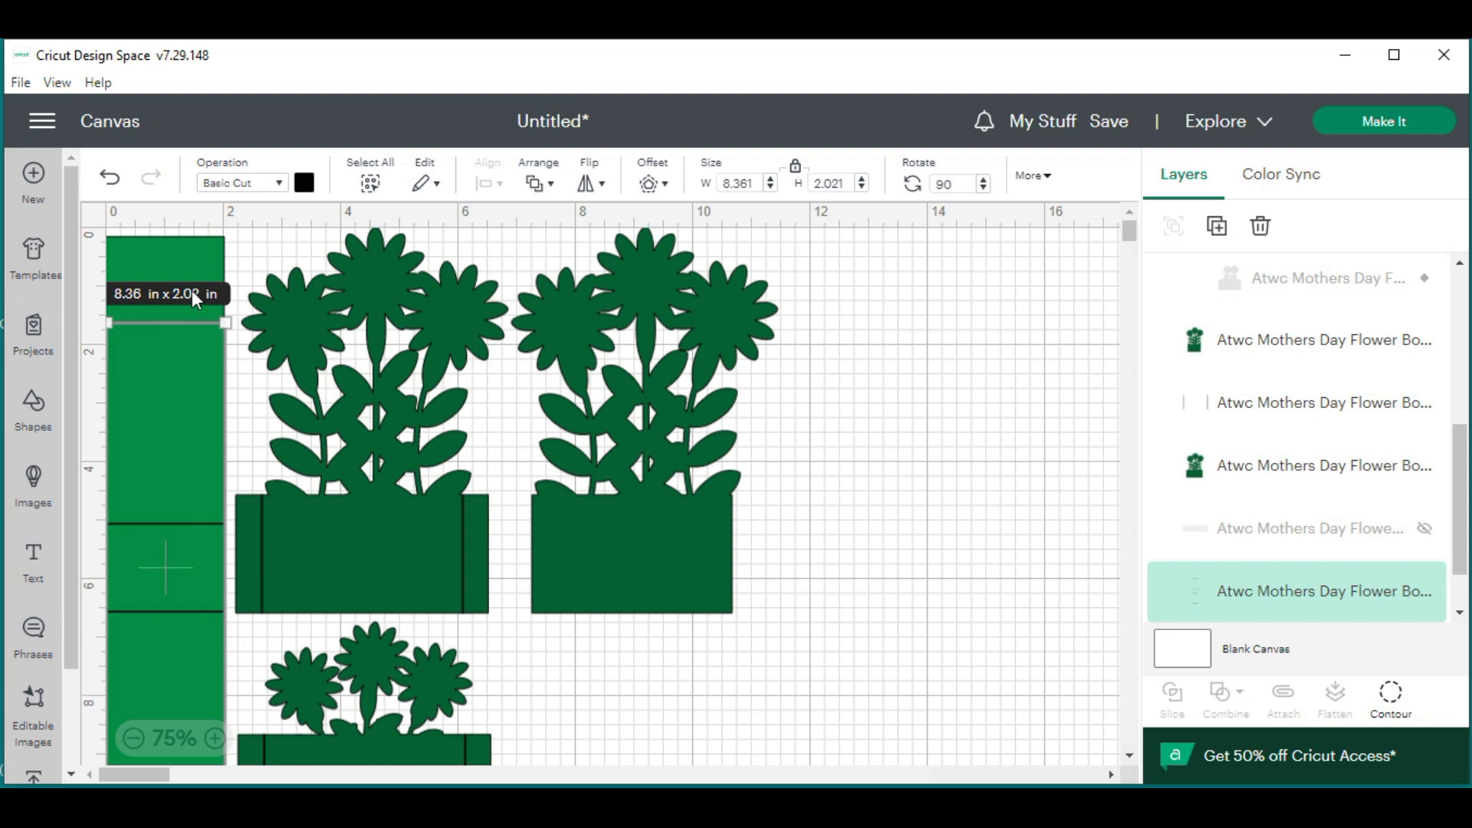
left_click(109, 177)
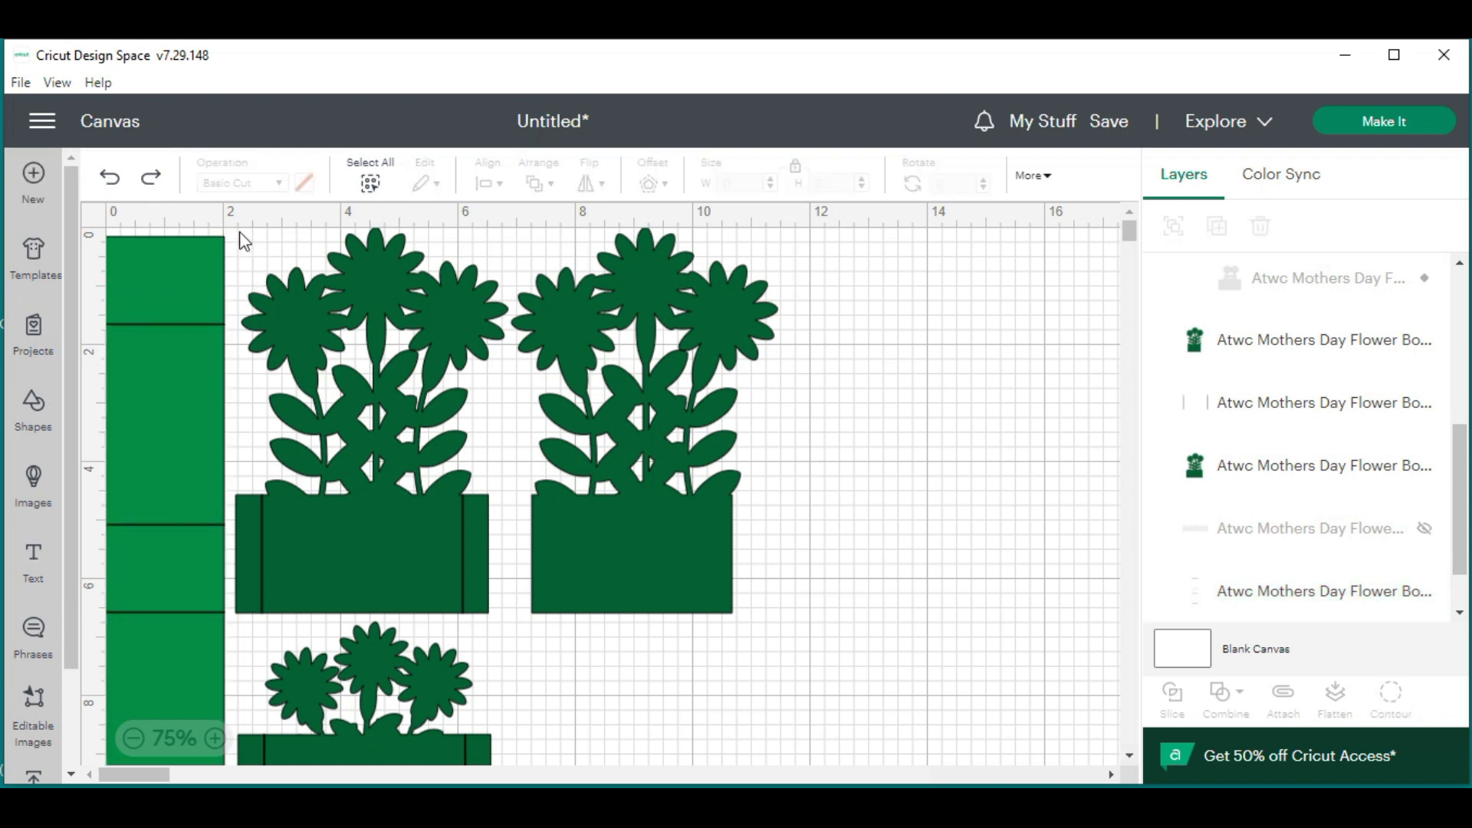
Nudge the upright strip and its fold lines up against the top edge of the canvas
scroll(201, 514, "down", 5)
left_click(135, 575)
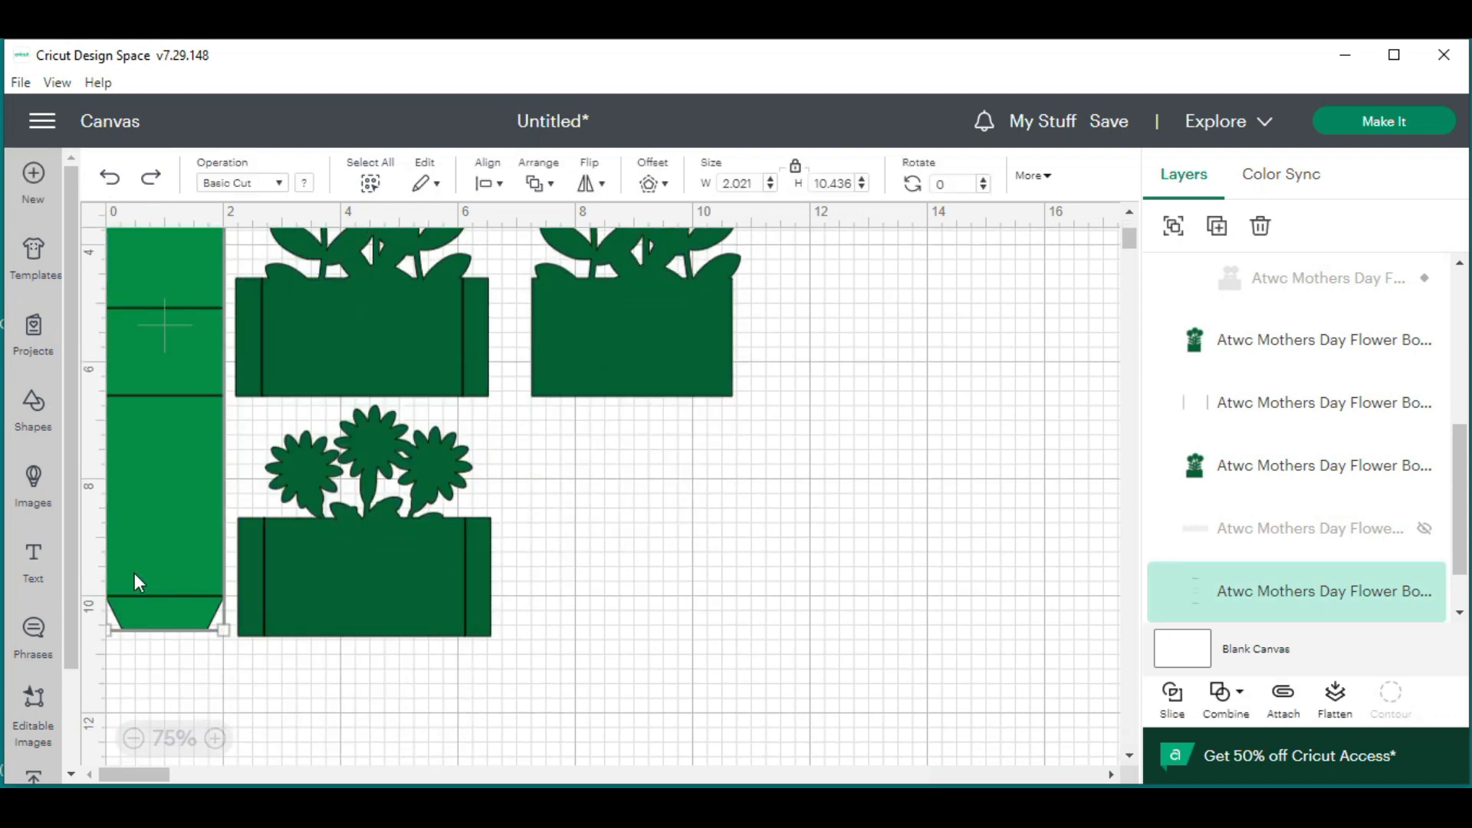
scroll(135, 518, "up", 3)
left_click_drag(147, 437, 154, 426)
Fine-tune the positions of the flapless tall flower piece and the short flower group so nothing overlaps in the layout
left_click_drag(846, 626, 422, 505)
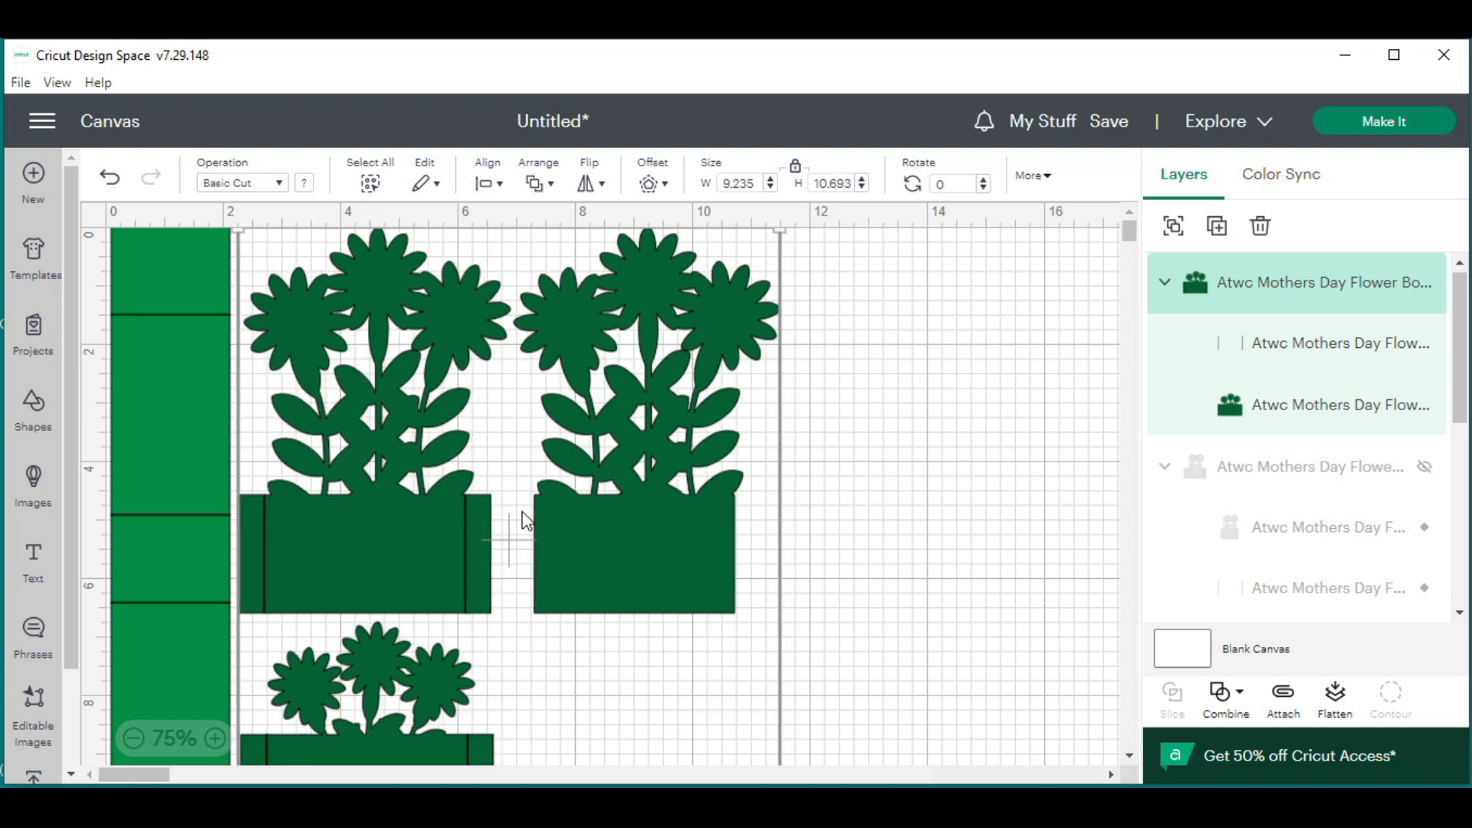
left_click(858, 527)
left_click(637, 549)
mouse_move(642, 538)
left_mouse_down()
mouse_move(636, 549)
mouse_move(646, 524)
left_mouse_up()
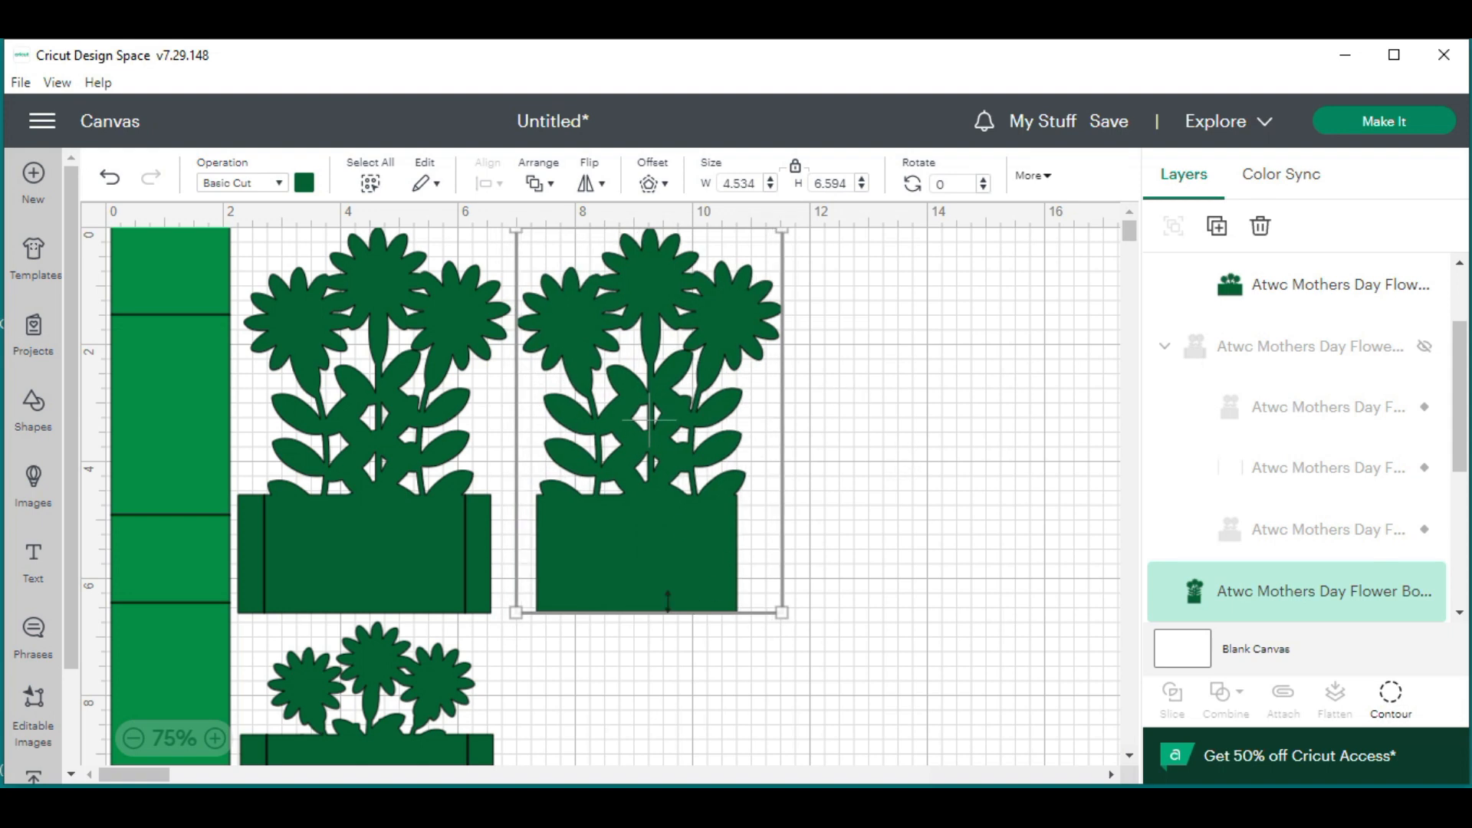
scroll(431, 595, "down", 3)
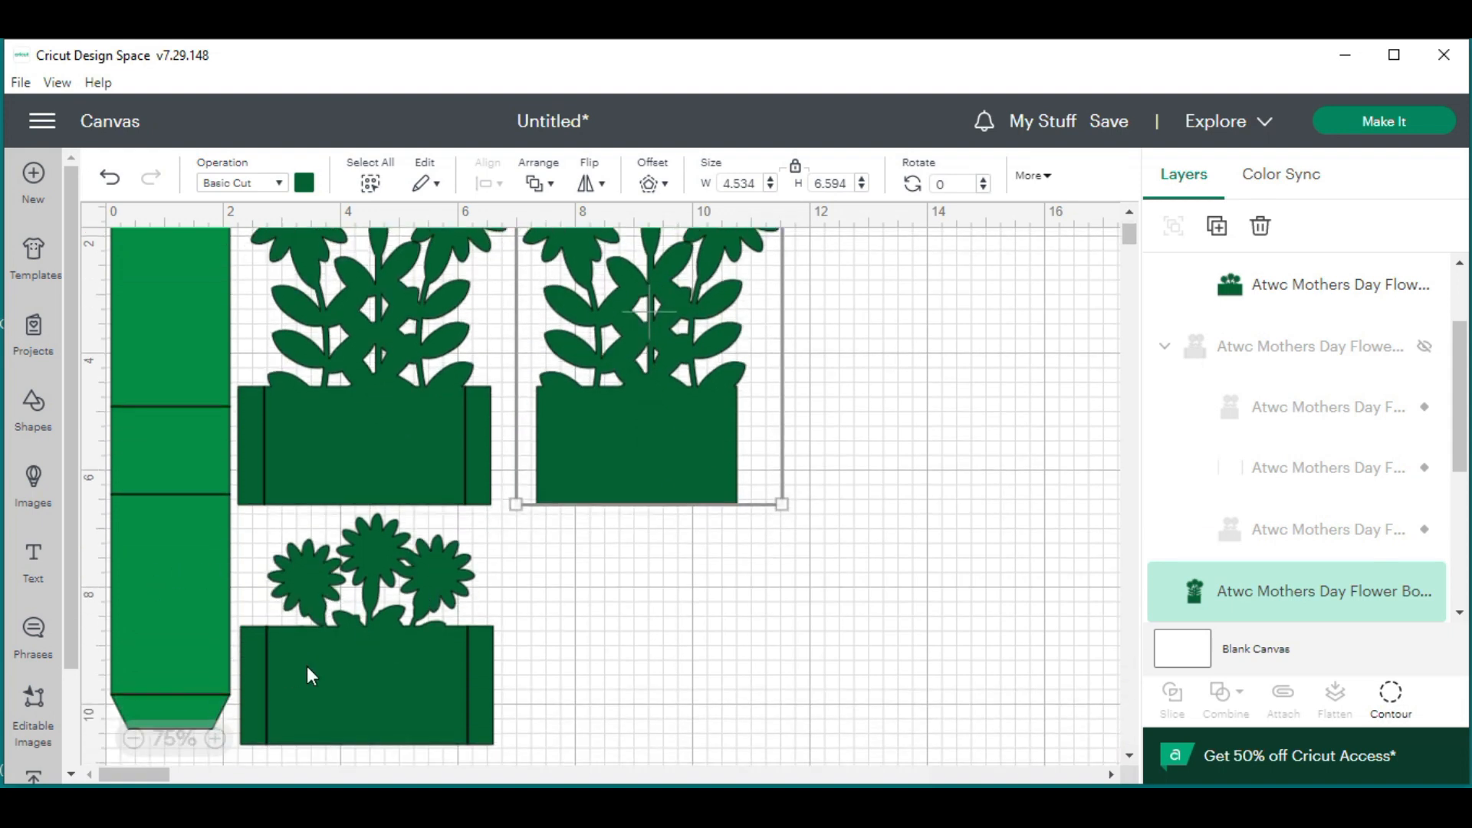
left_click_drag(397, 633, 390, 624)
left_click(546, 640)
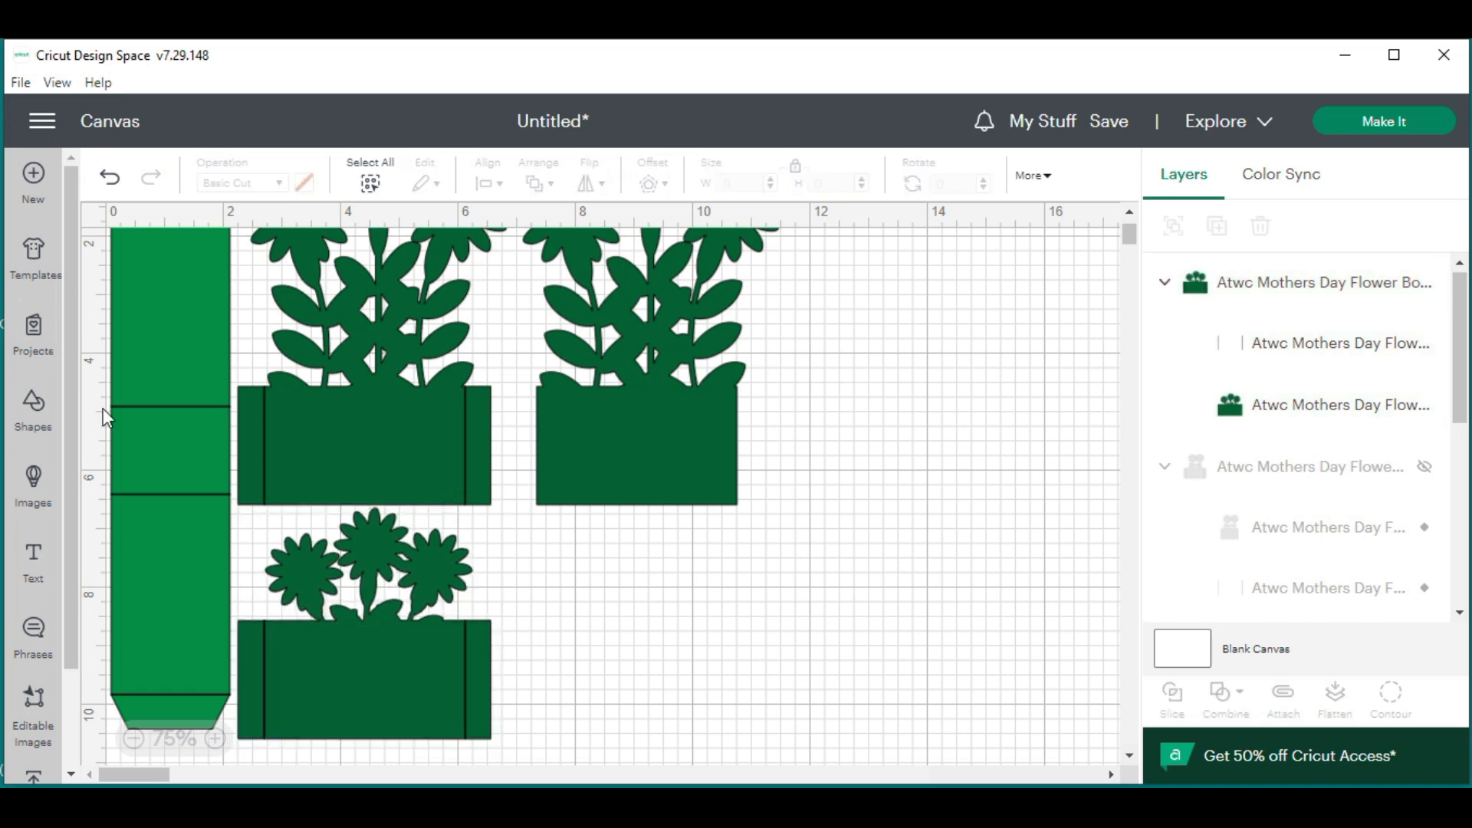
Set the operation of the green box strip's fold lines to Score
left_click(150, 506)
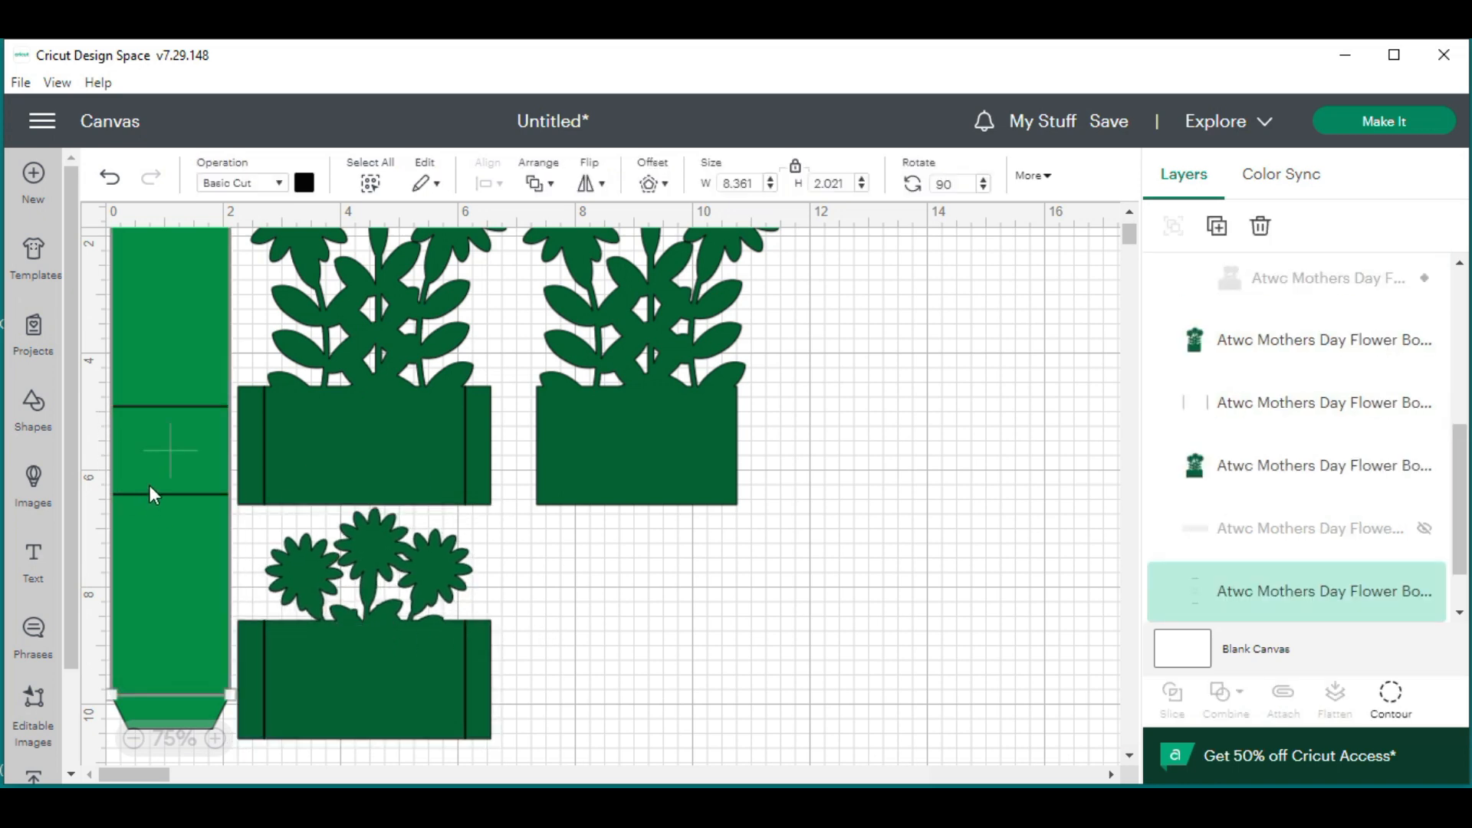
scroll(1466, 498, "down", 1)
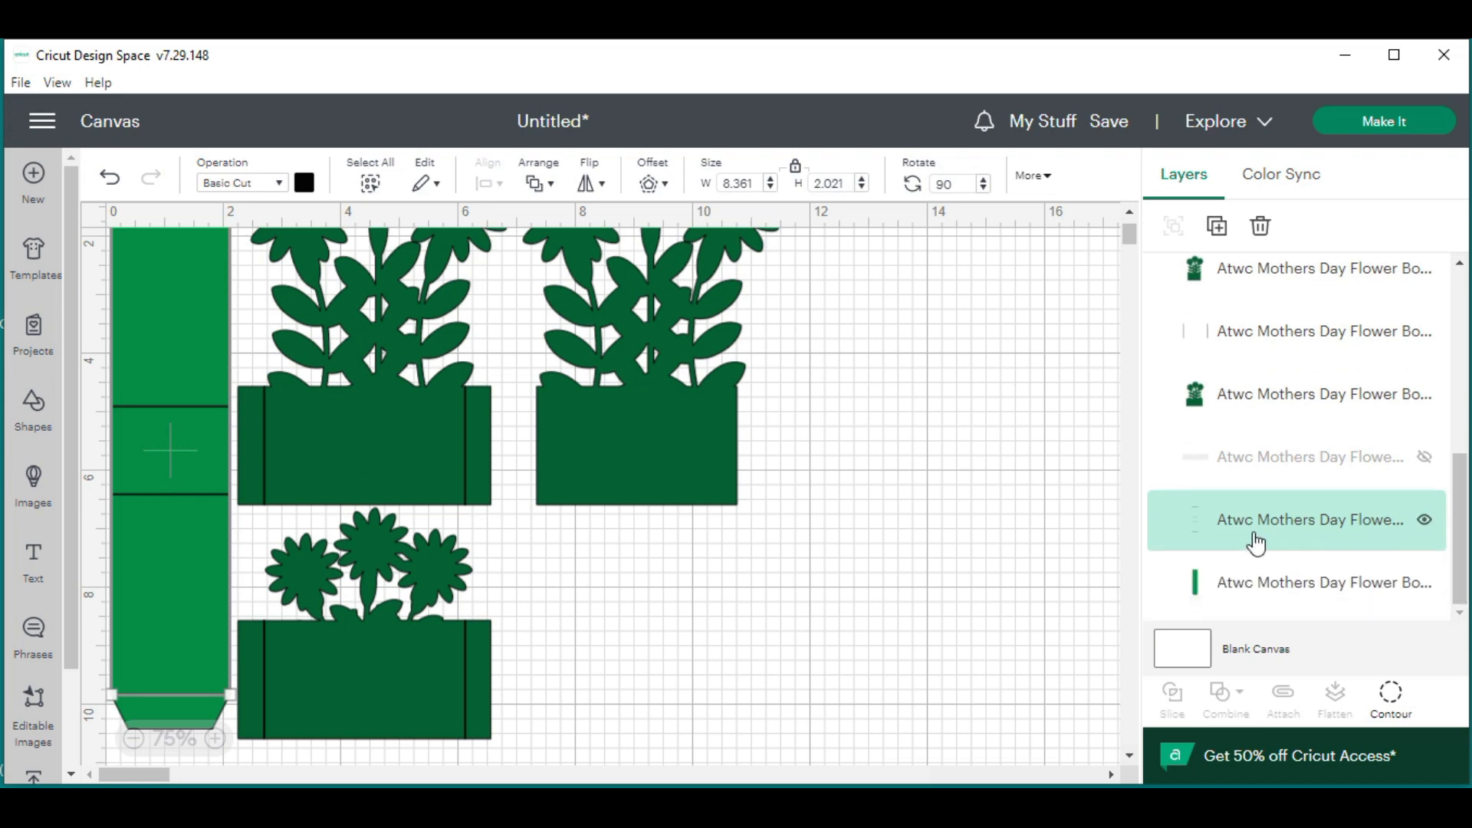
left_click(221, 186)
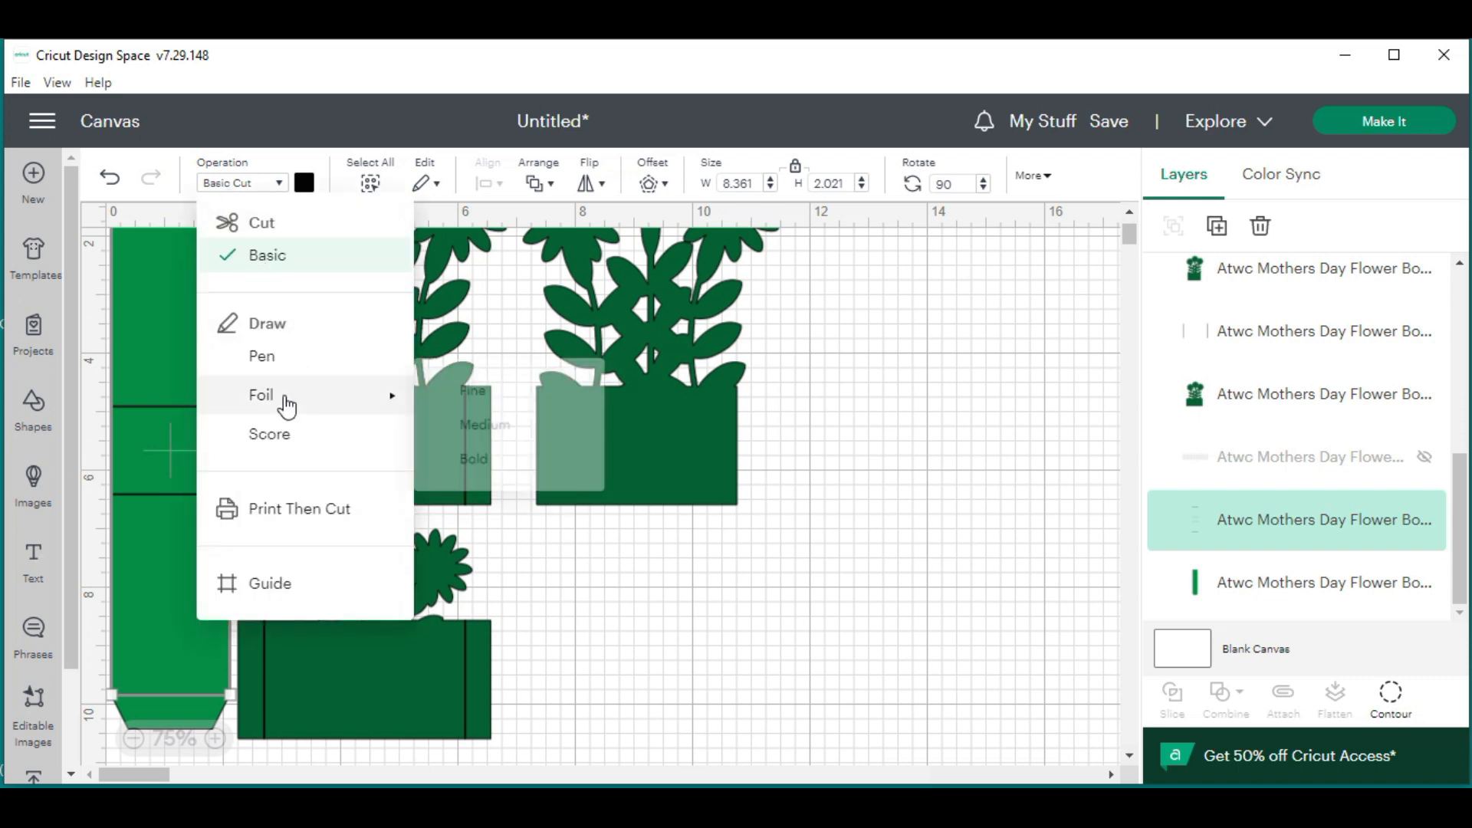
left_click(280, 435)
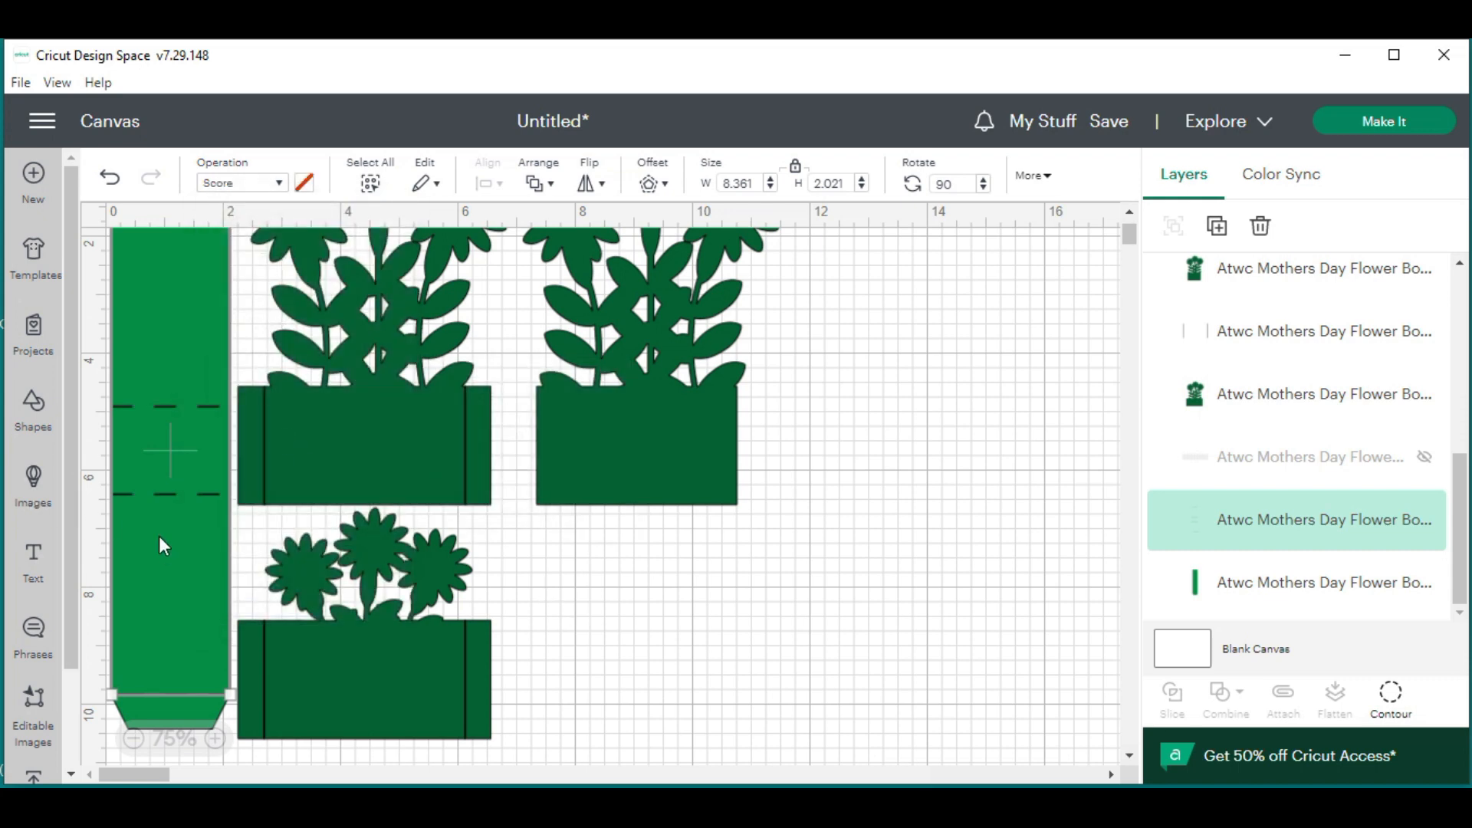
left_click(560, 625)
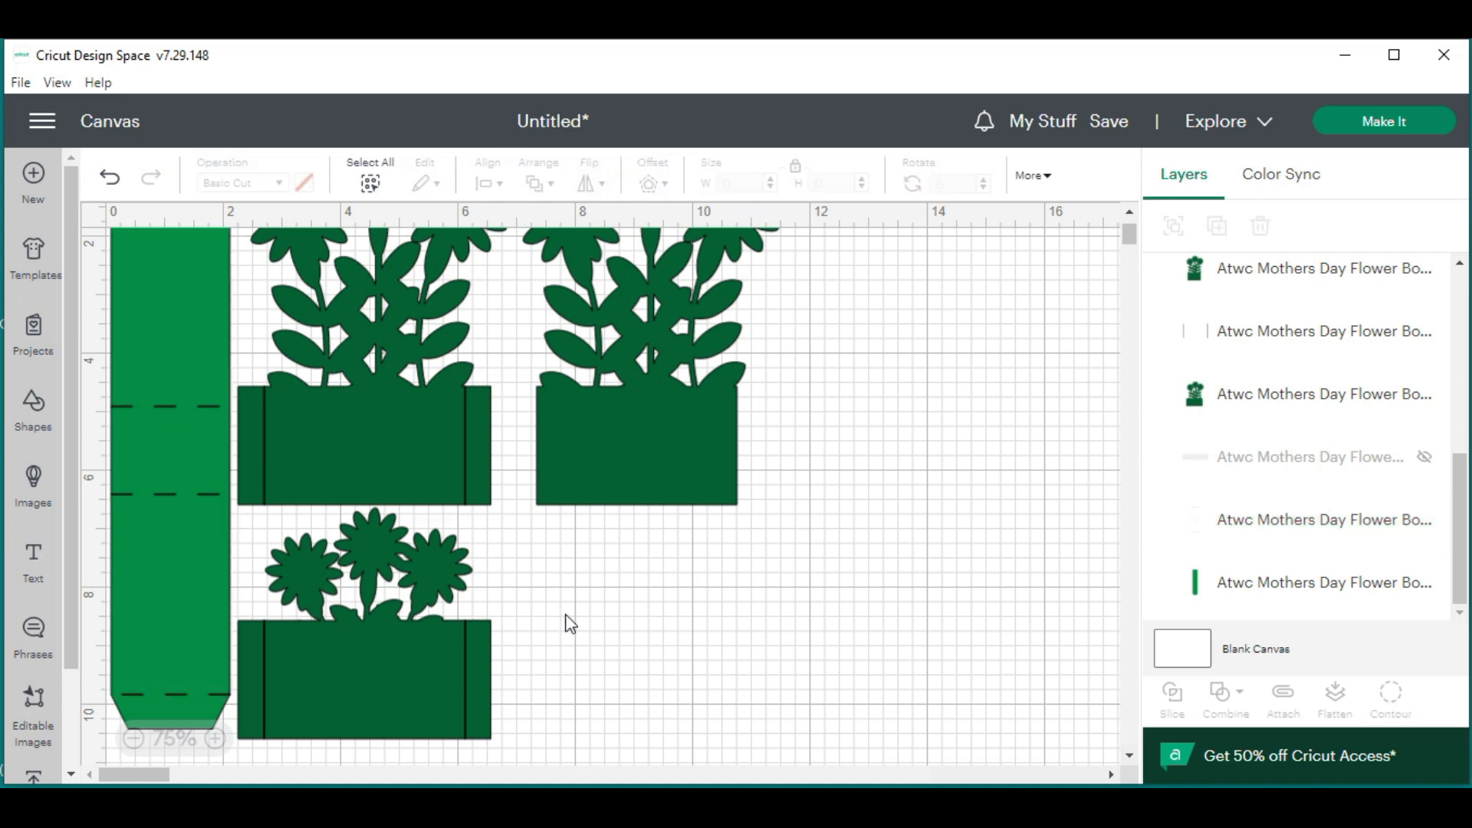
Set the operation of the tall flower piece's fold lines to Score
left_click(463, 434)
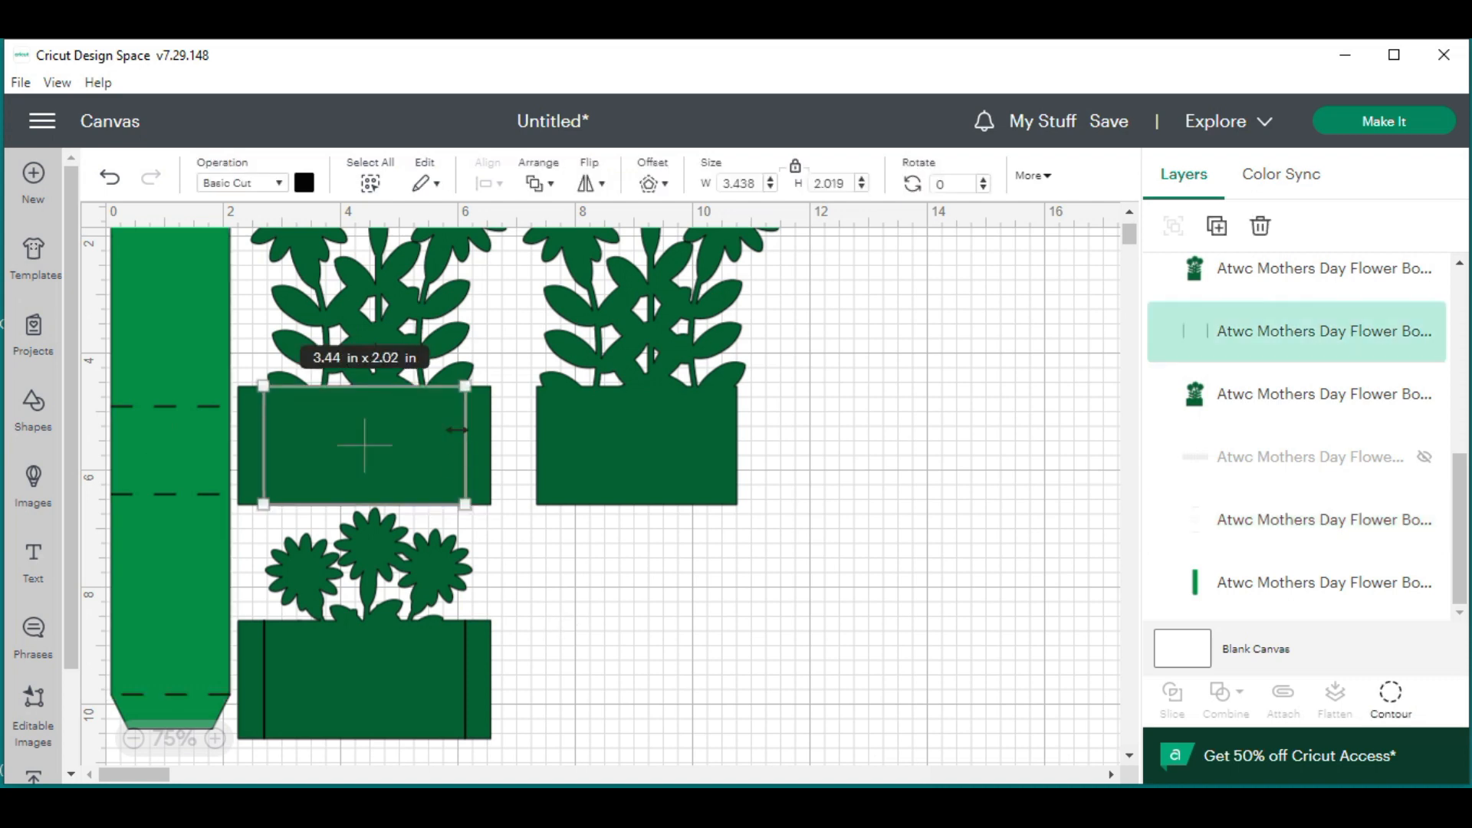
left_click(263, 191)
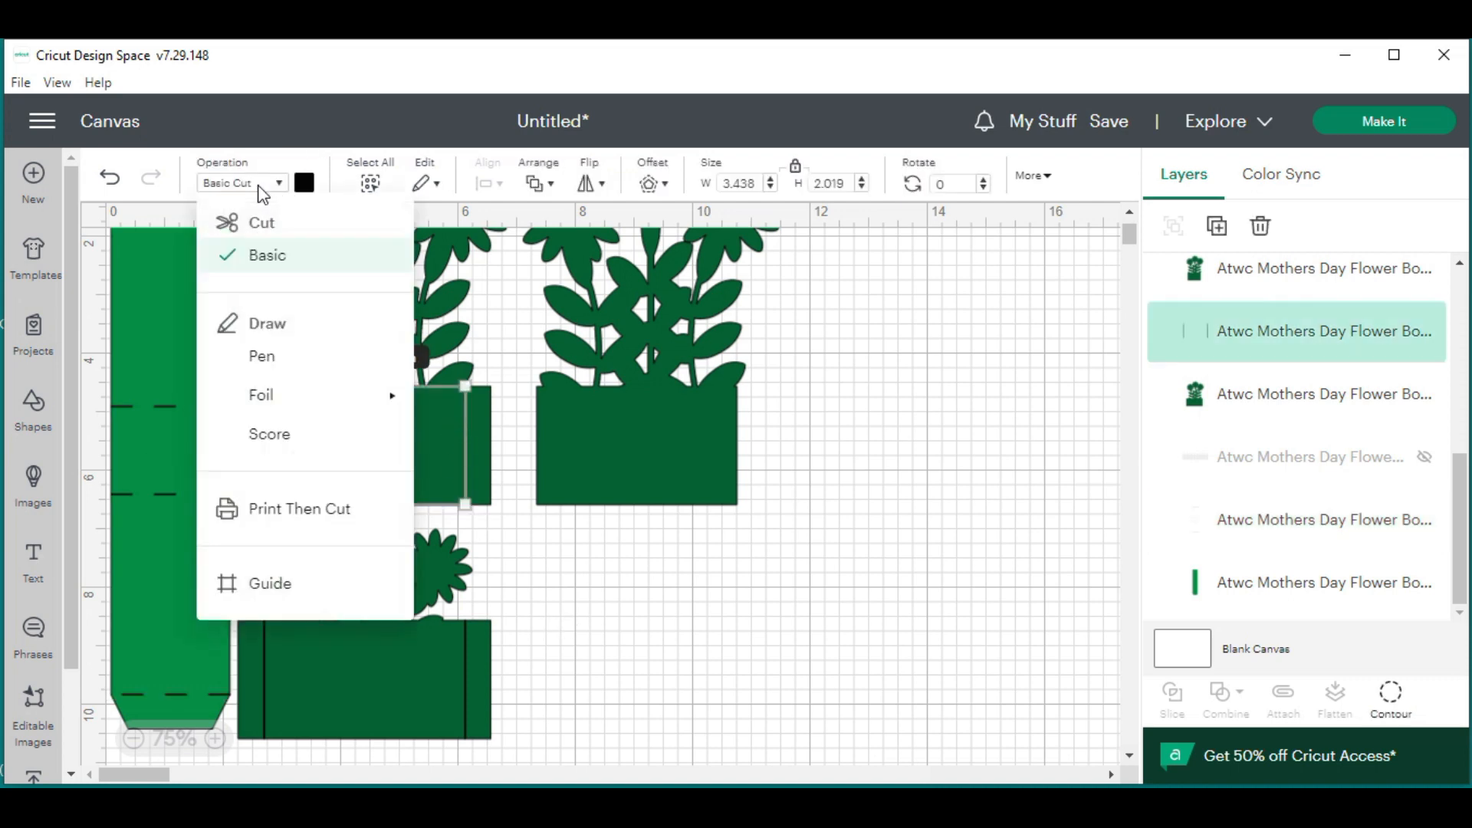
left_click(280, 440)
left_click(588, 627)
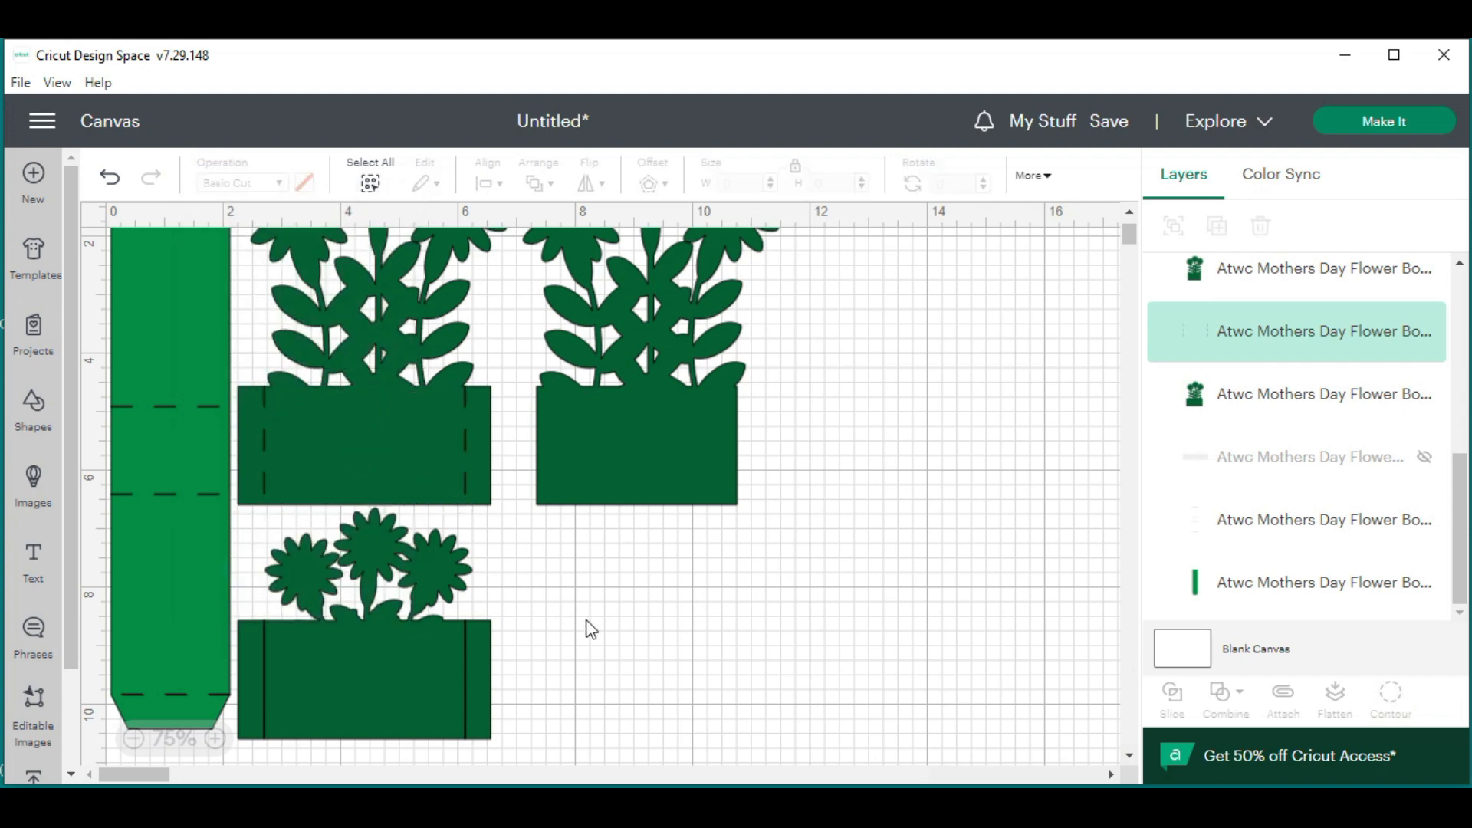
Set the operation of the short flower piece's fold lines to Score
left_click(468, 688)
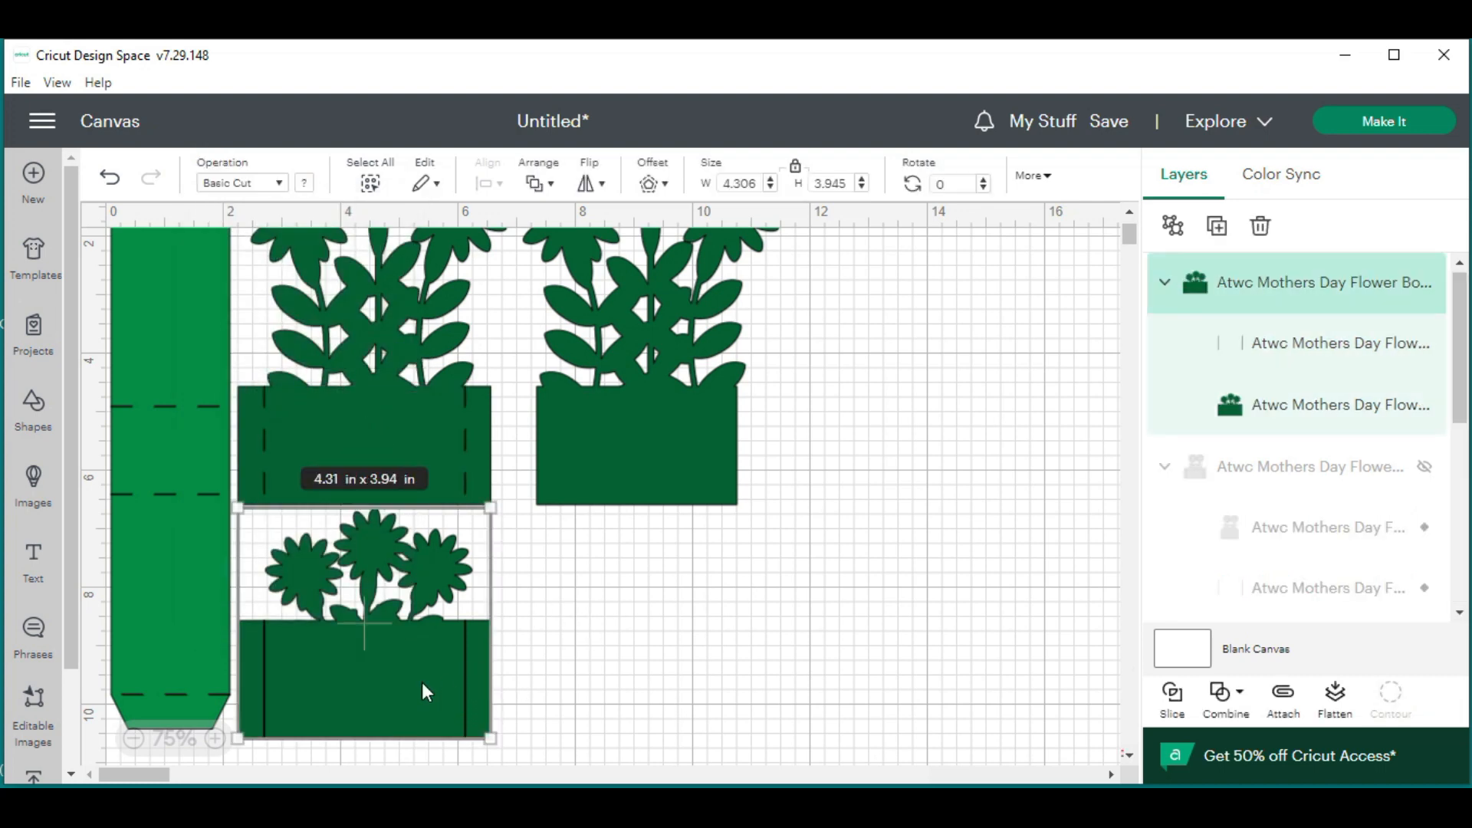
left_click(1288, 351)
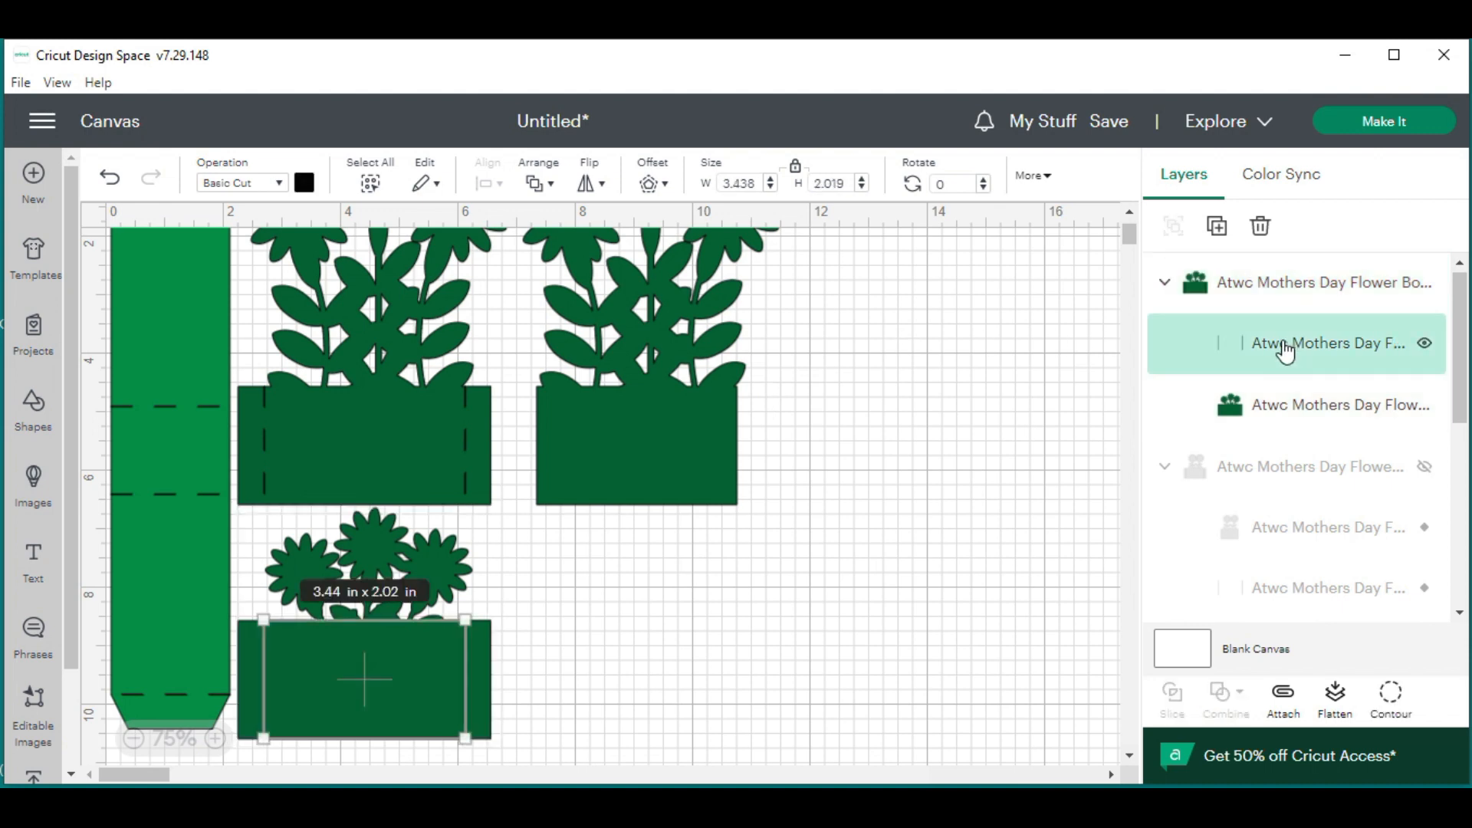
left_click(238, 184)
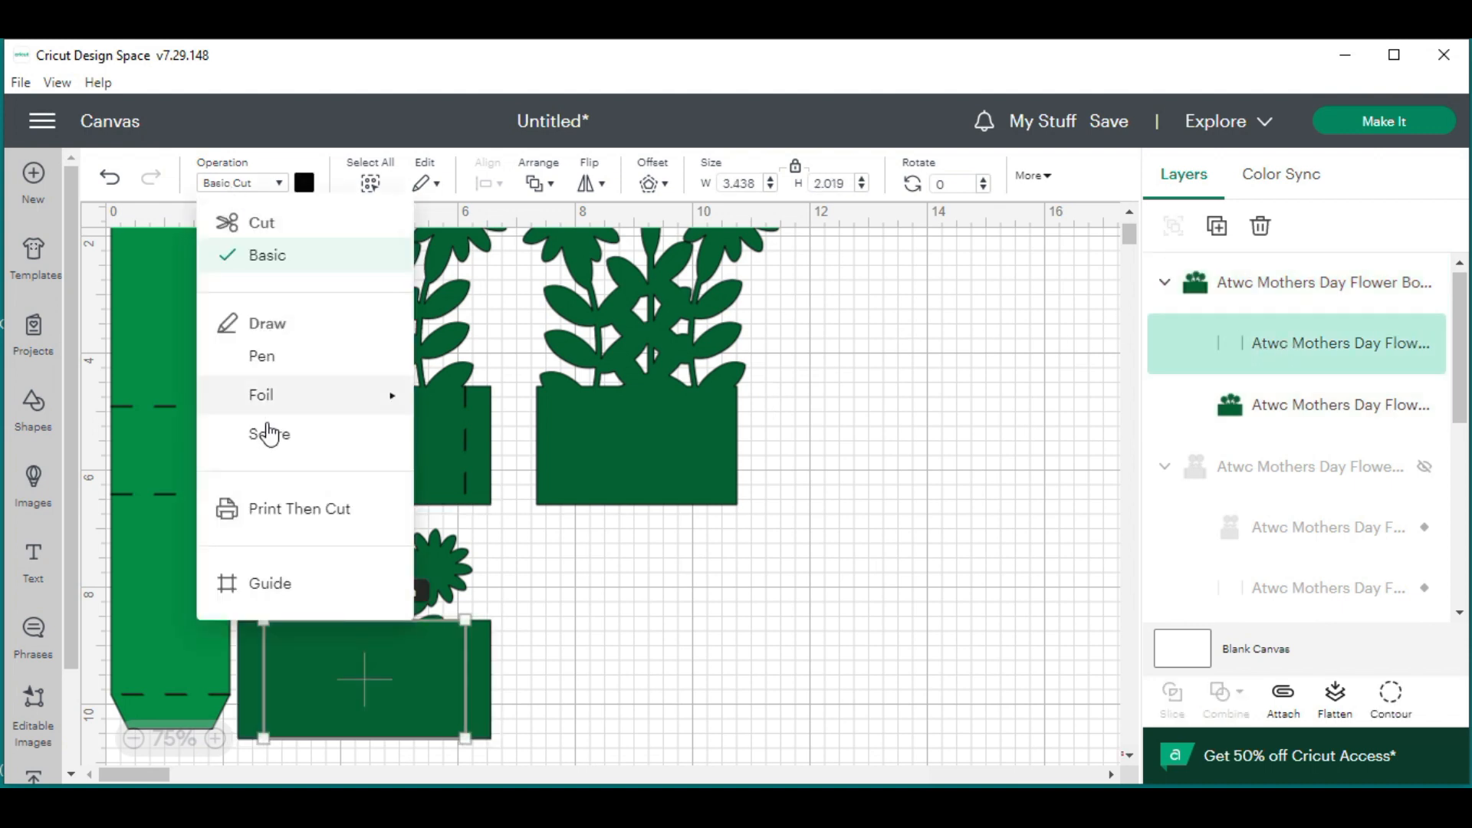
left_click(266, 431)
left_click(651, 670)
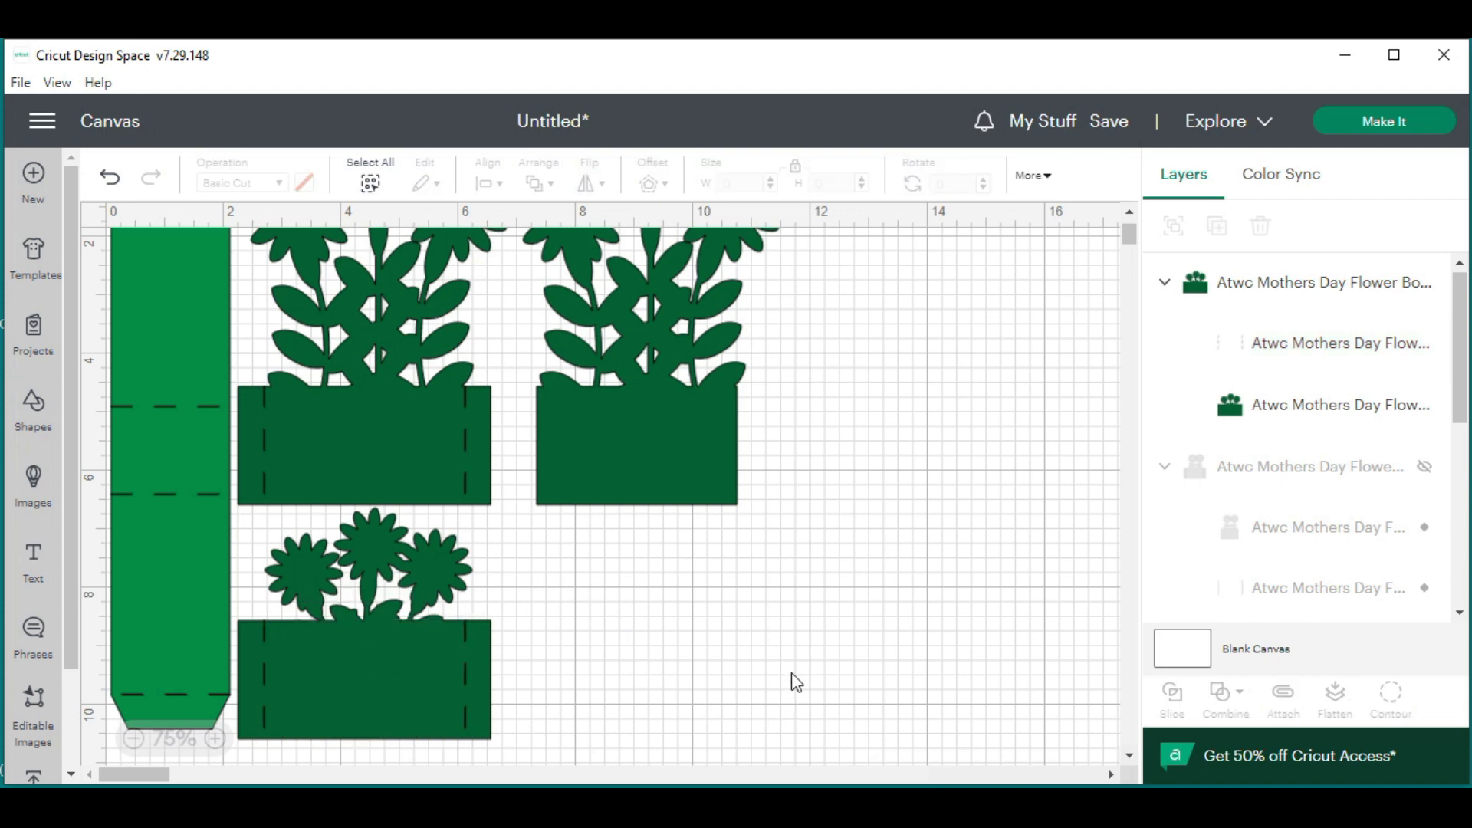
Attach all the visible green pieces and their score lines so they keep their layout on one mat
scroll(569, 537, "up", 2)
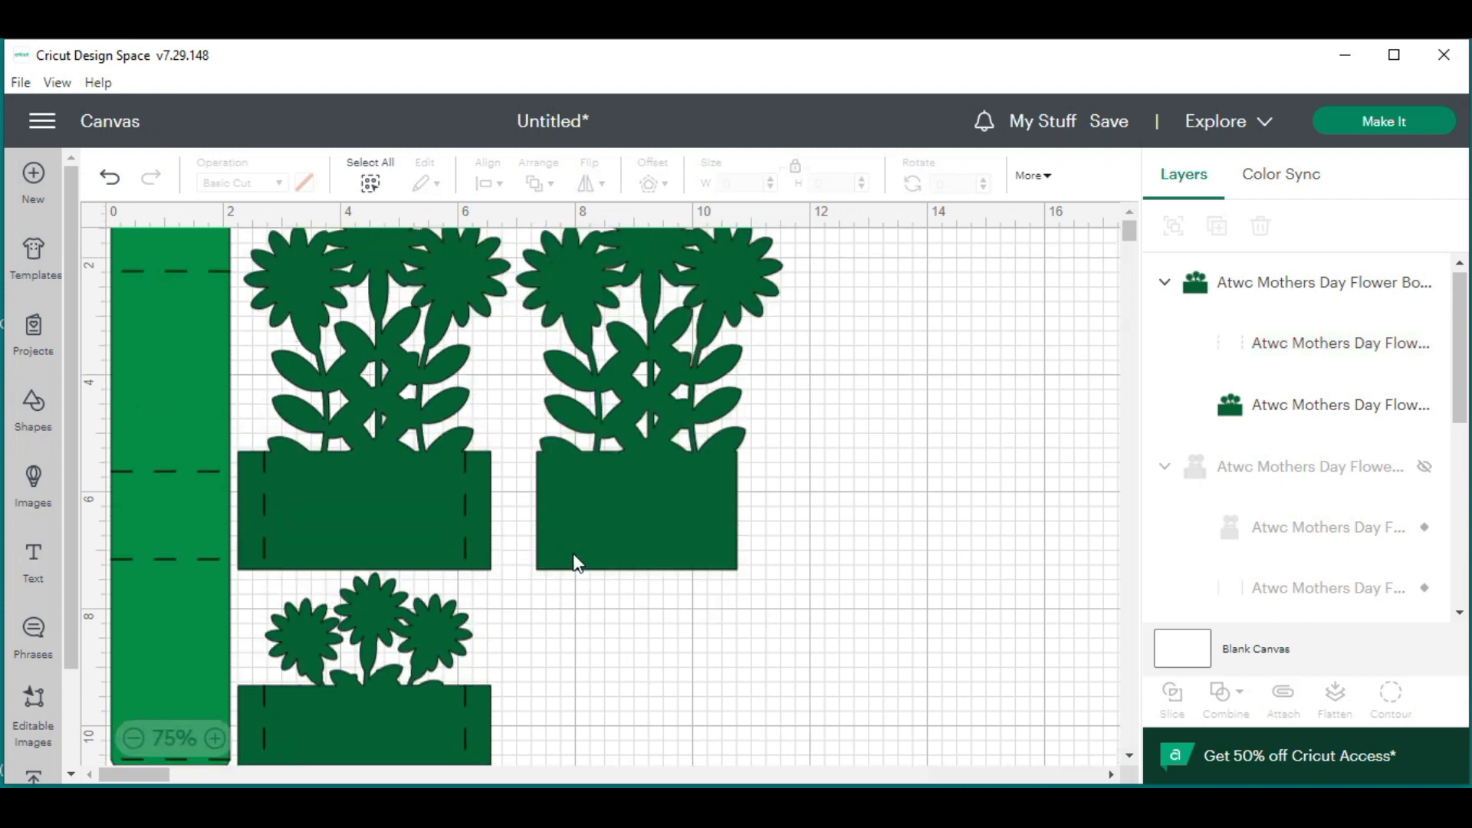
scroll(568, 526, "down", 2)
left_click_drag(762, 702, 120, 206)
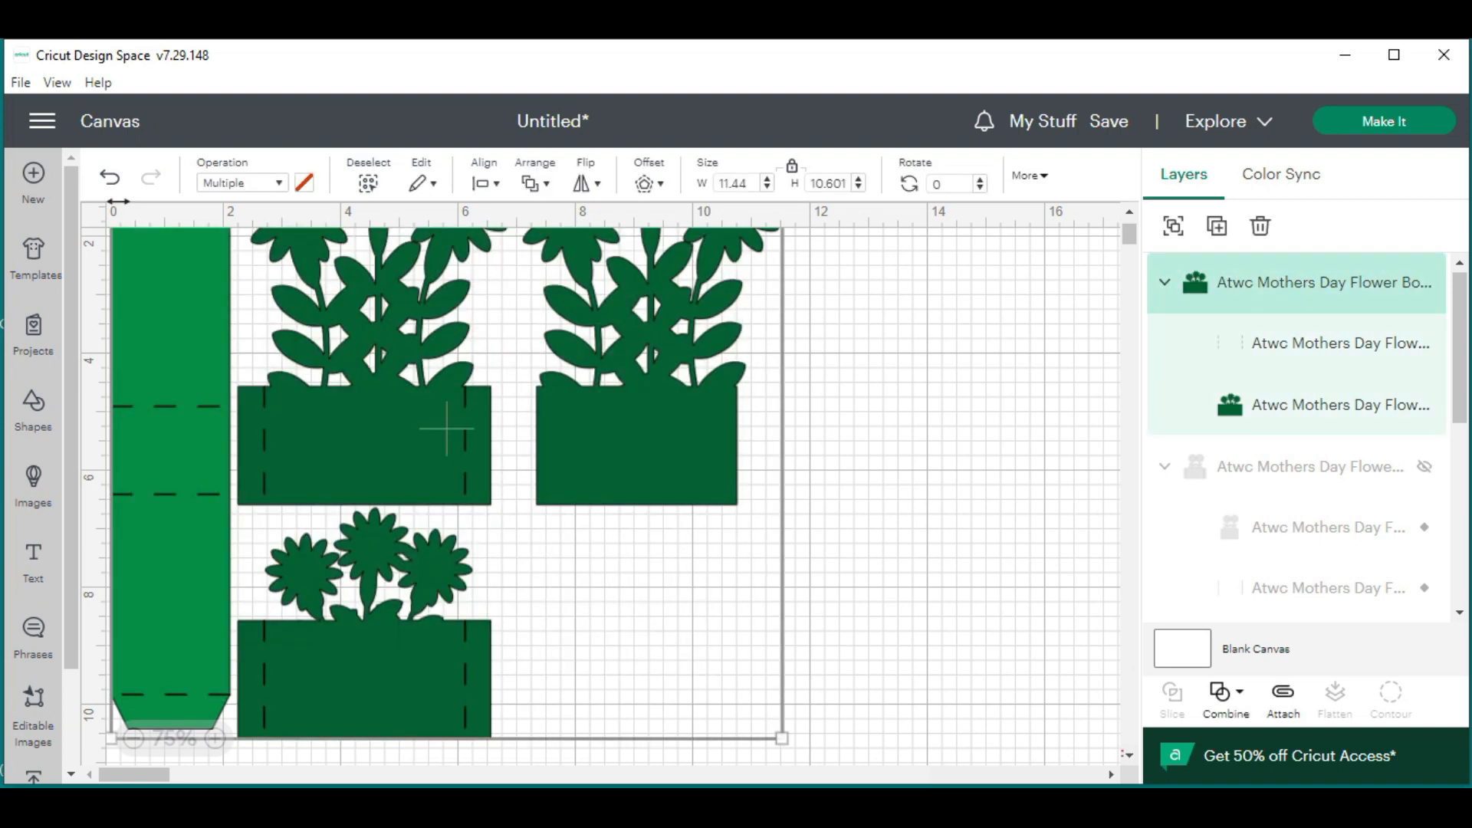
scroll(645, 455, "up", 4)
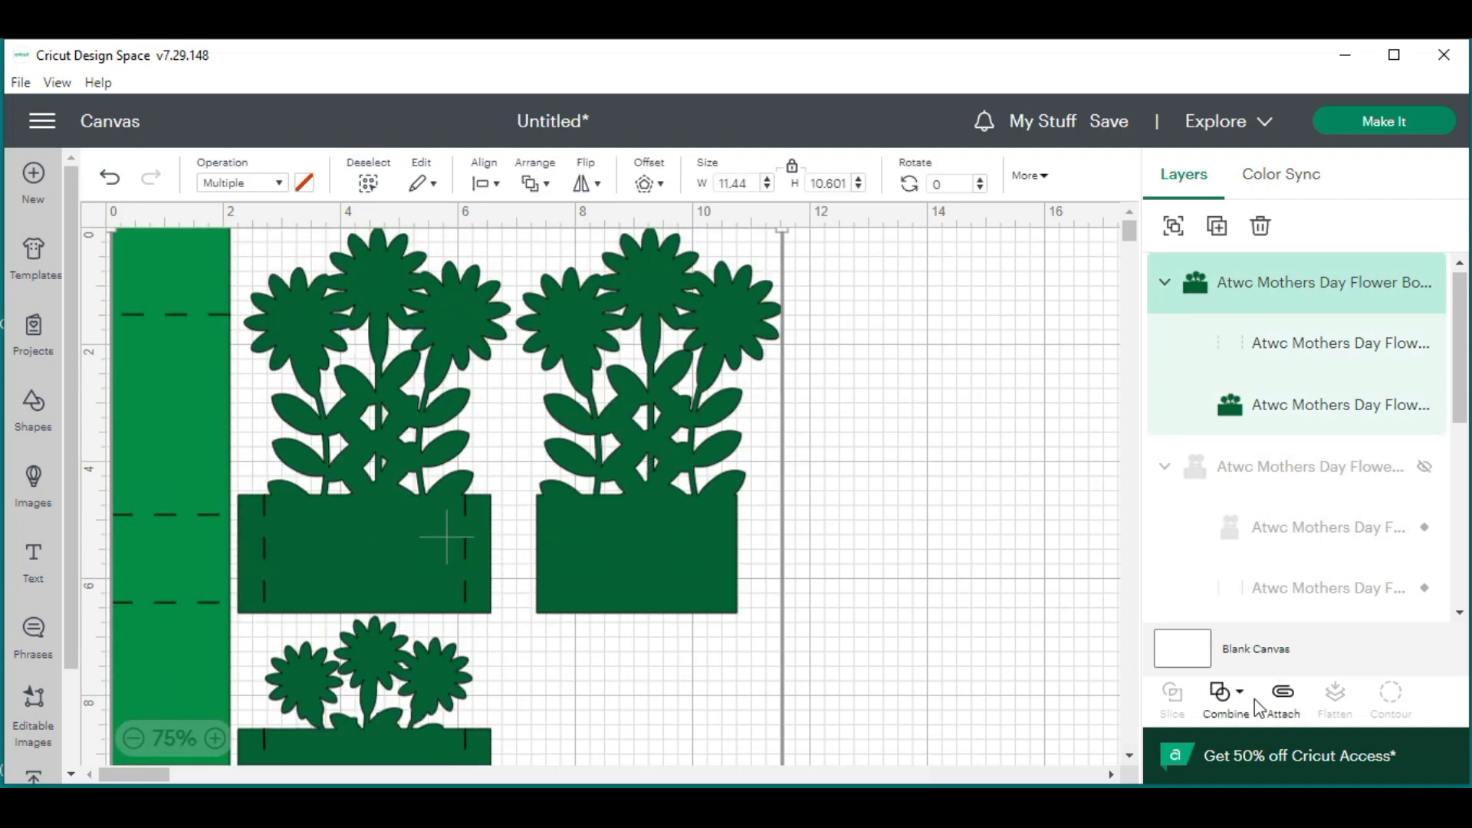
left_click(1284, 696)
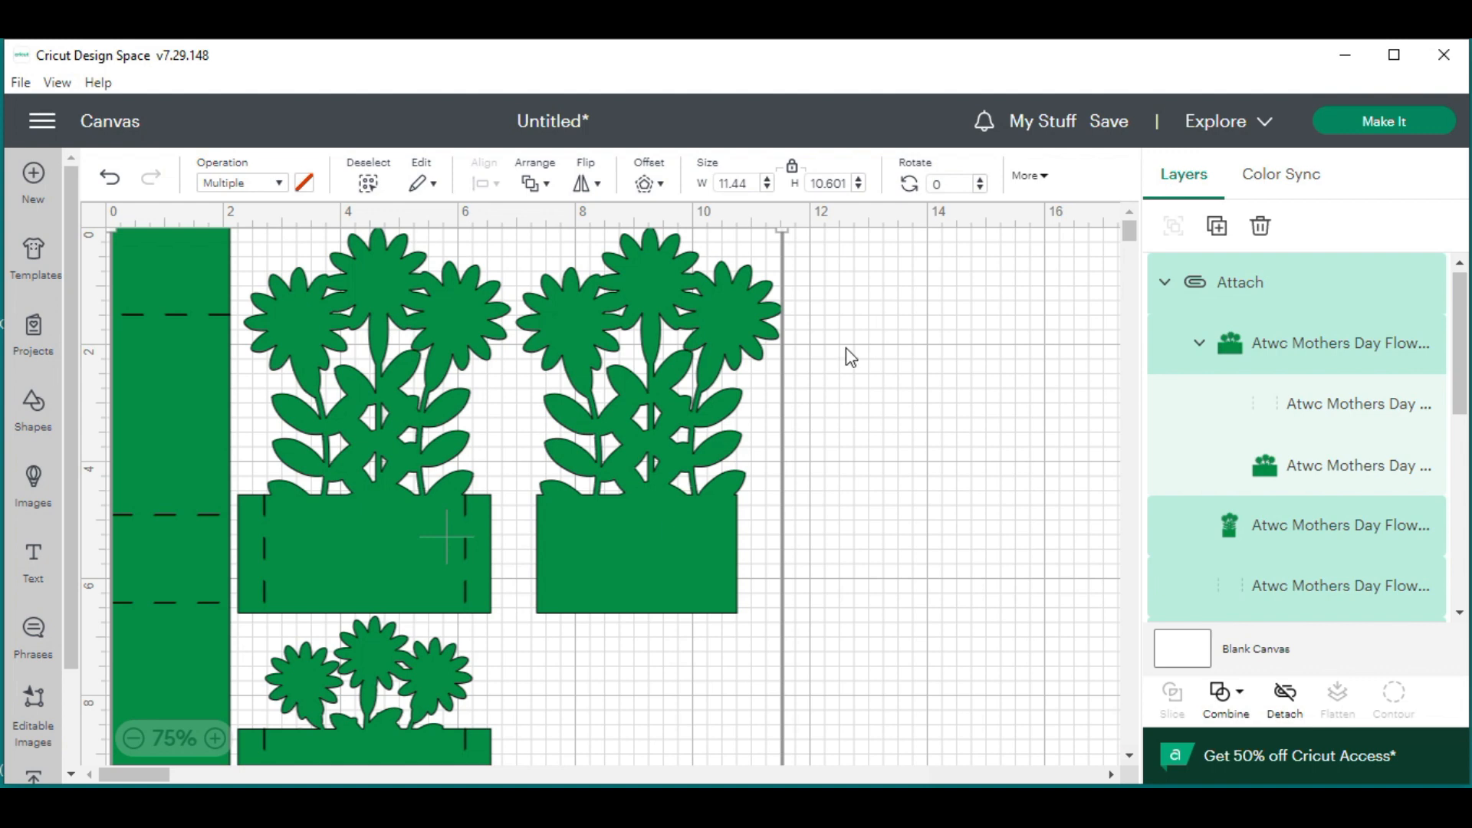
Preview the attached green pieces on the 12 x 12 in mat, check the material and tool setup, and return to the canvas
left_click(1355, 129)
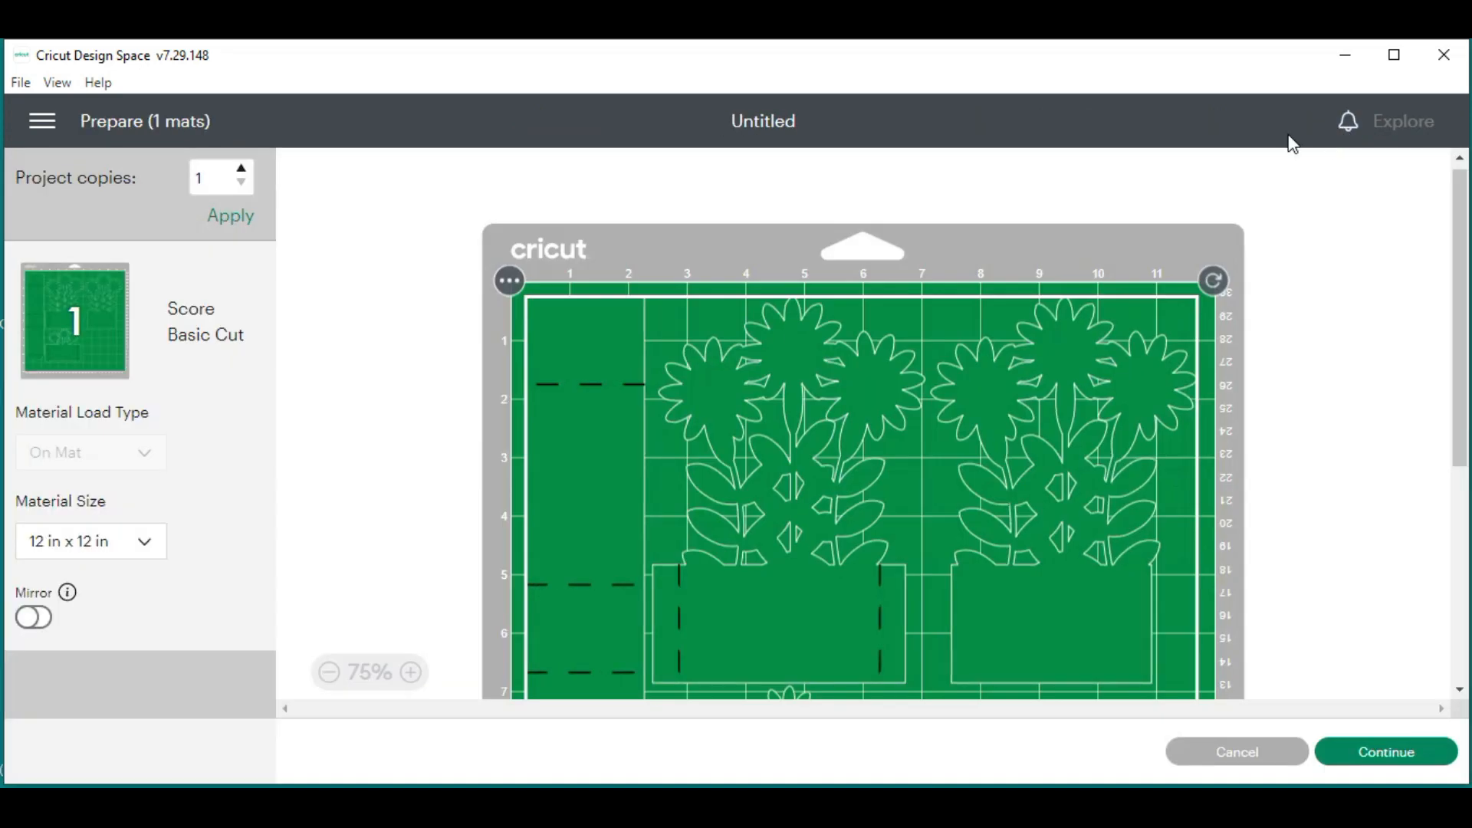
scroll(799, 448, "up", 3)
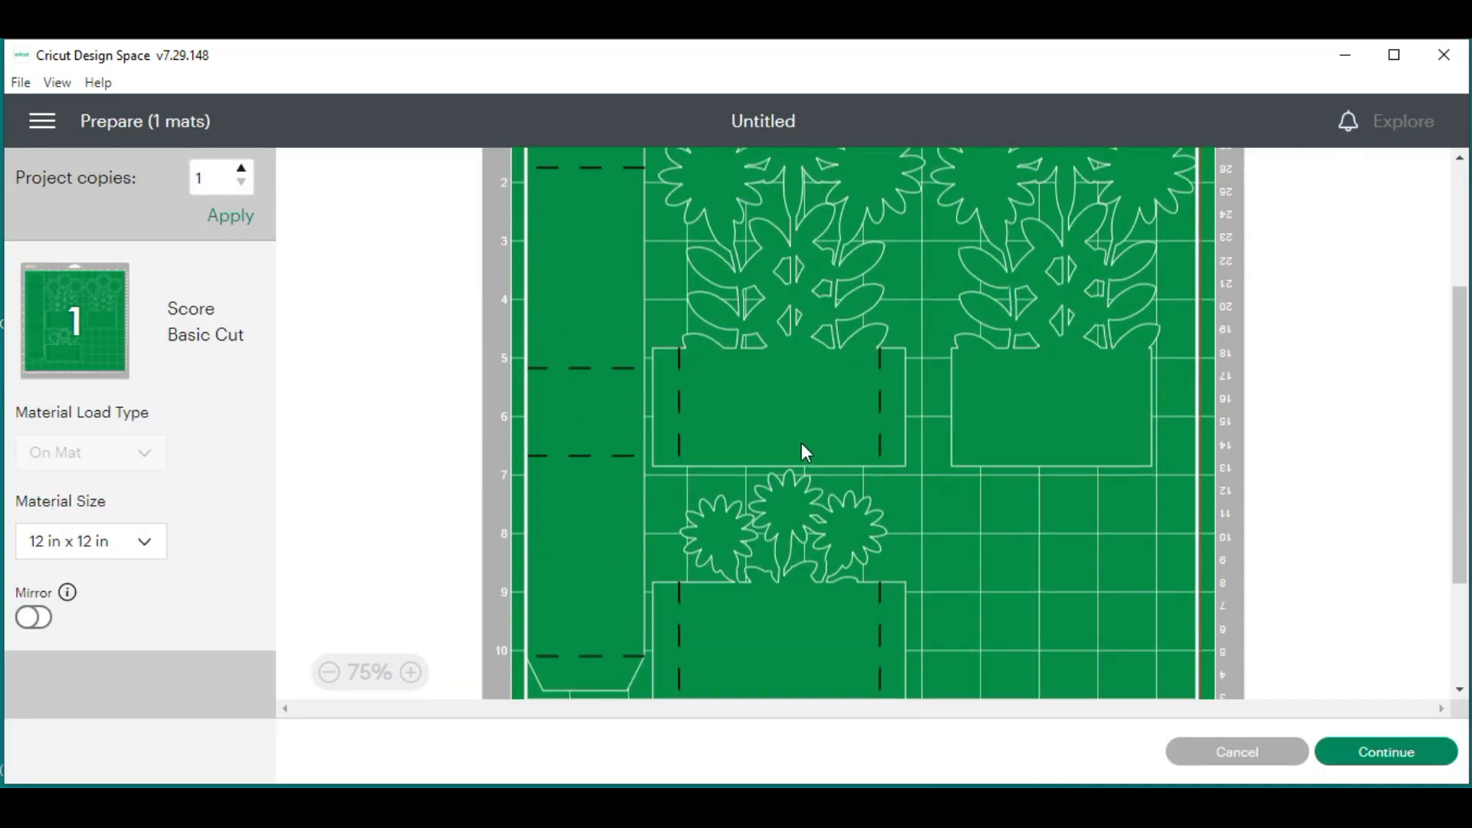
scroll(811, 459, "up", 2)
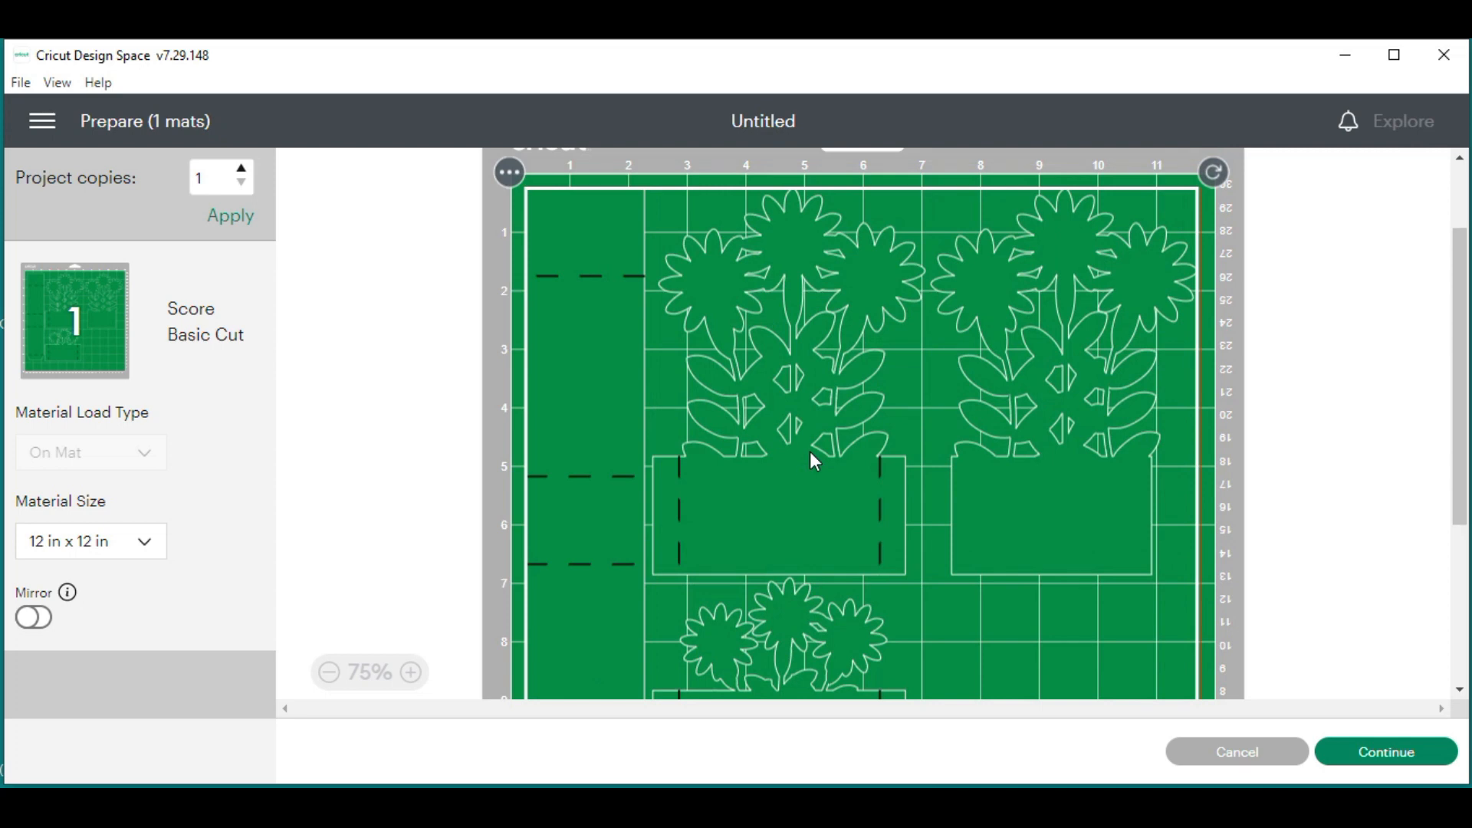
scroll(807, 537, "down", 2)
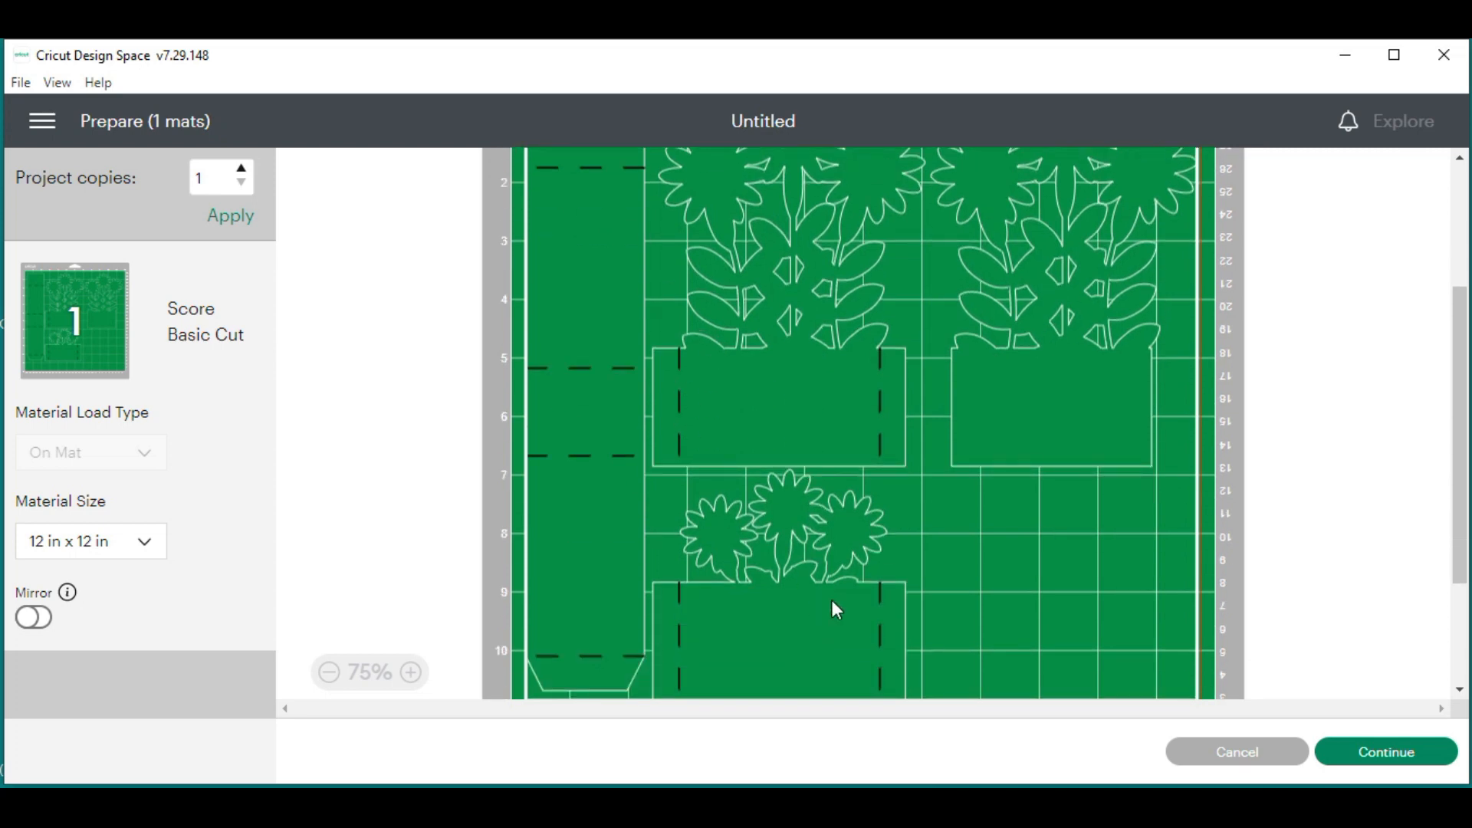
scroll(814, 390, "up", 2)
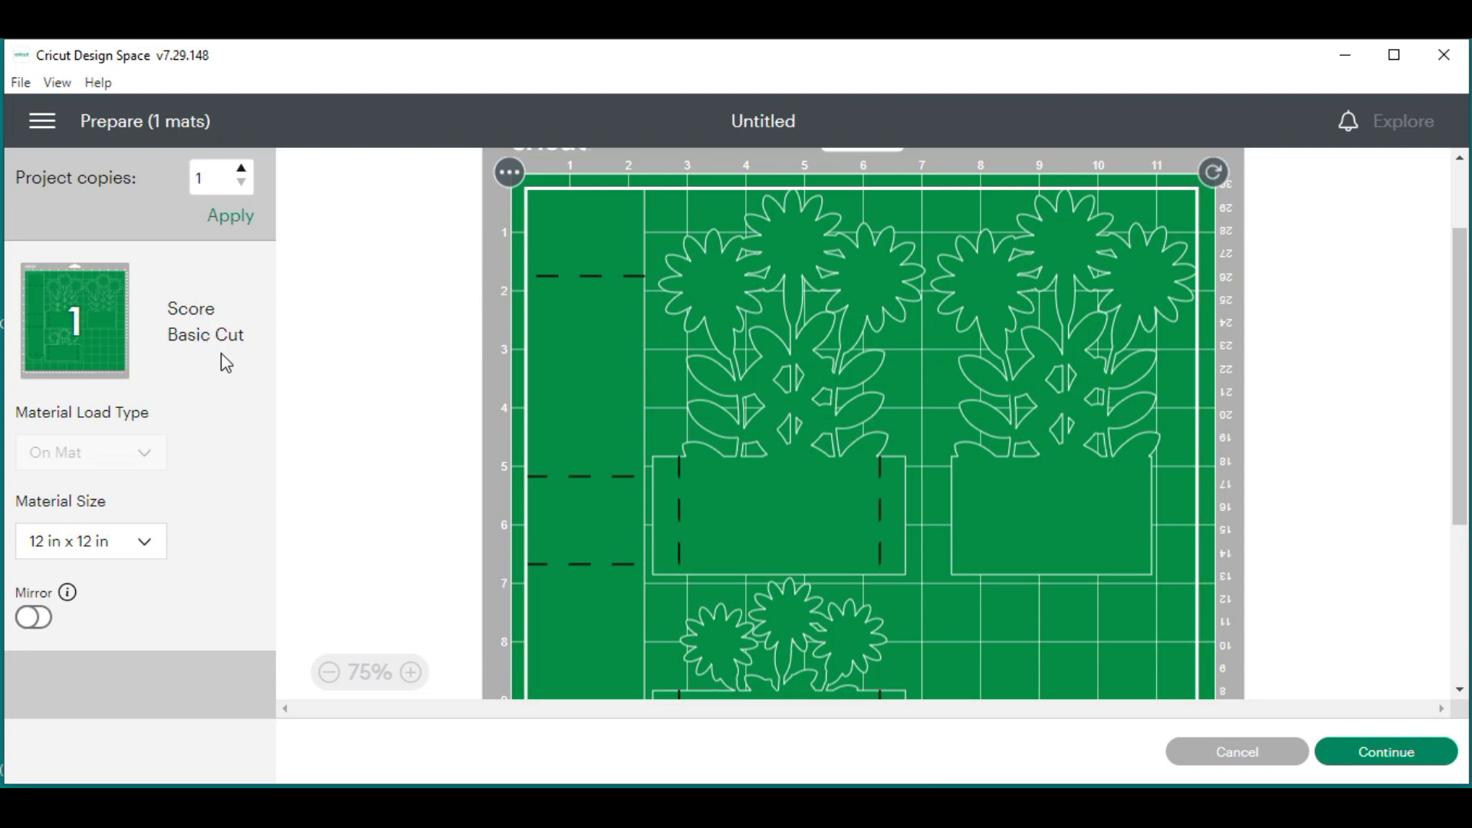
left_click(1384, 750)
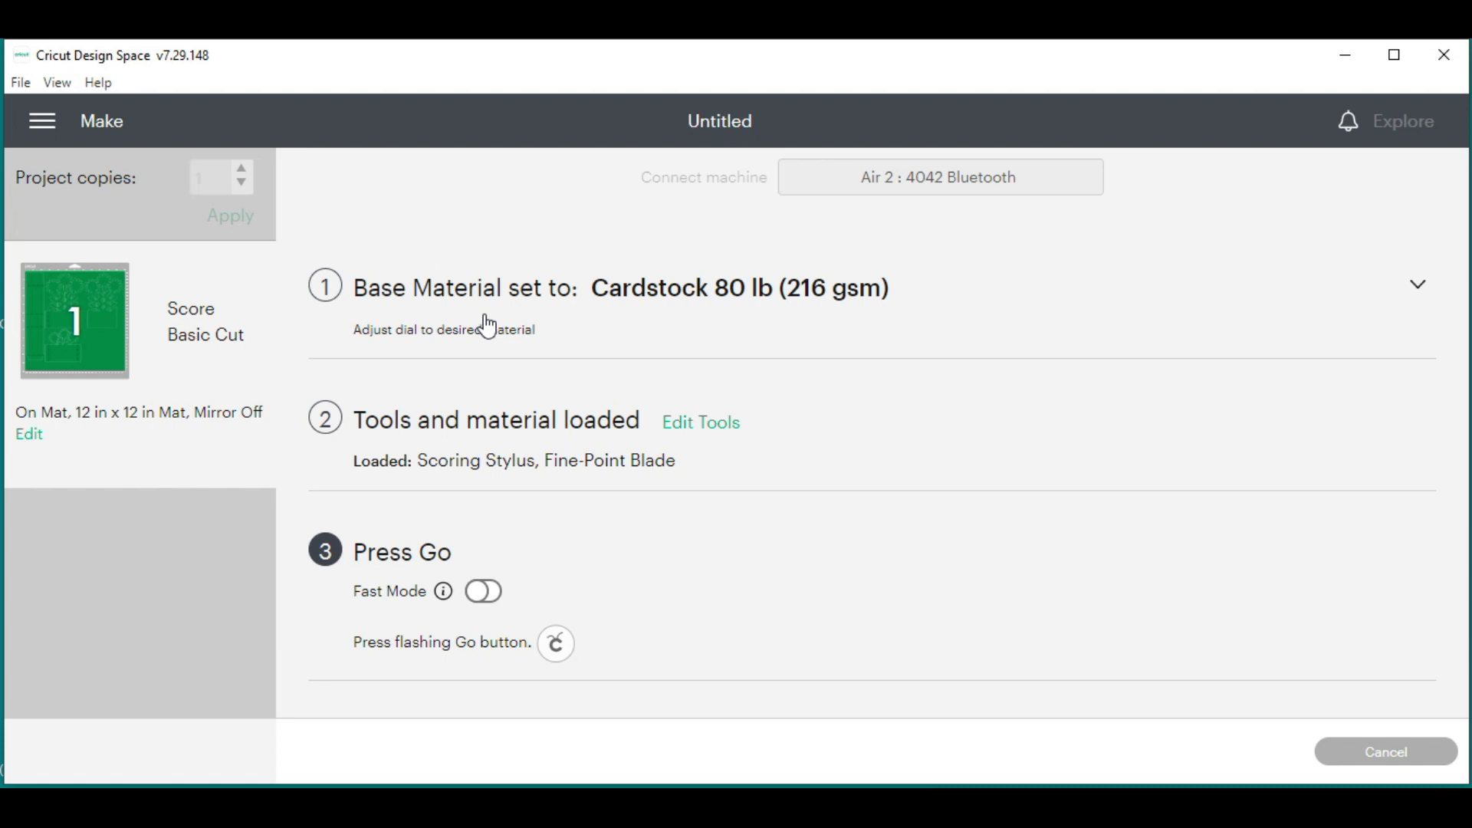
left_click(1368, 752)
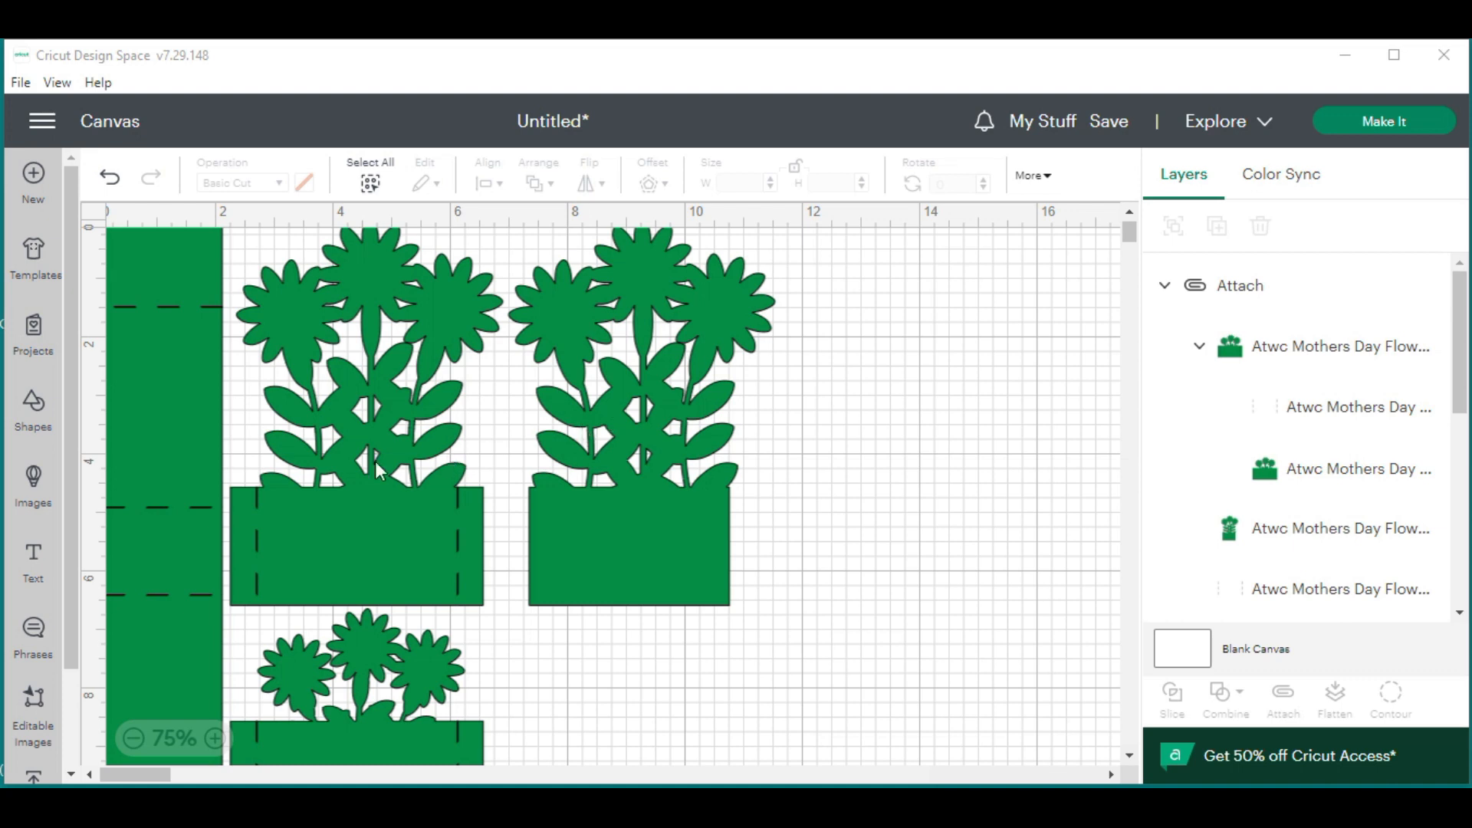
Undo the attachment of the green pieces and delete all of them from the canvas
left_click(109, 180)
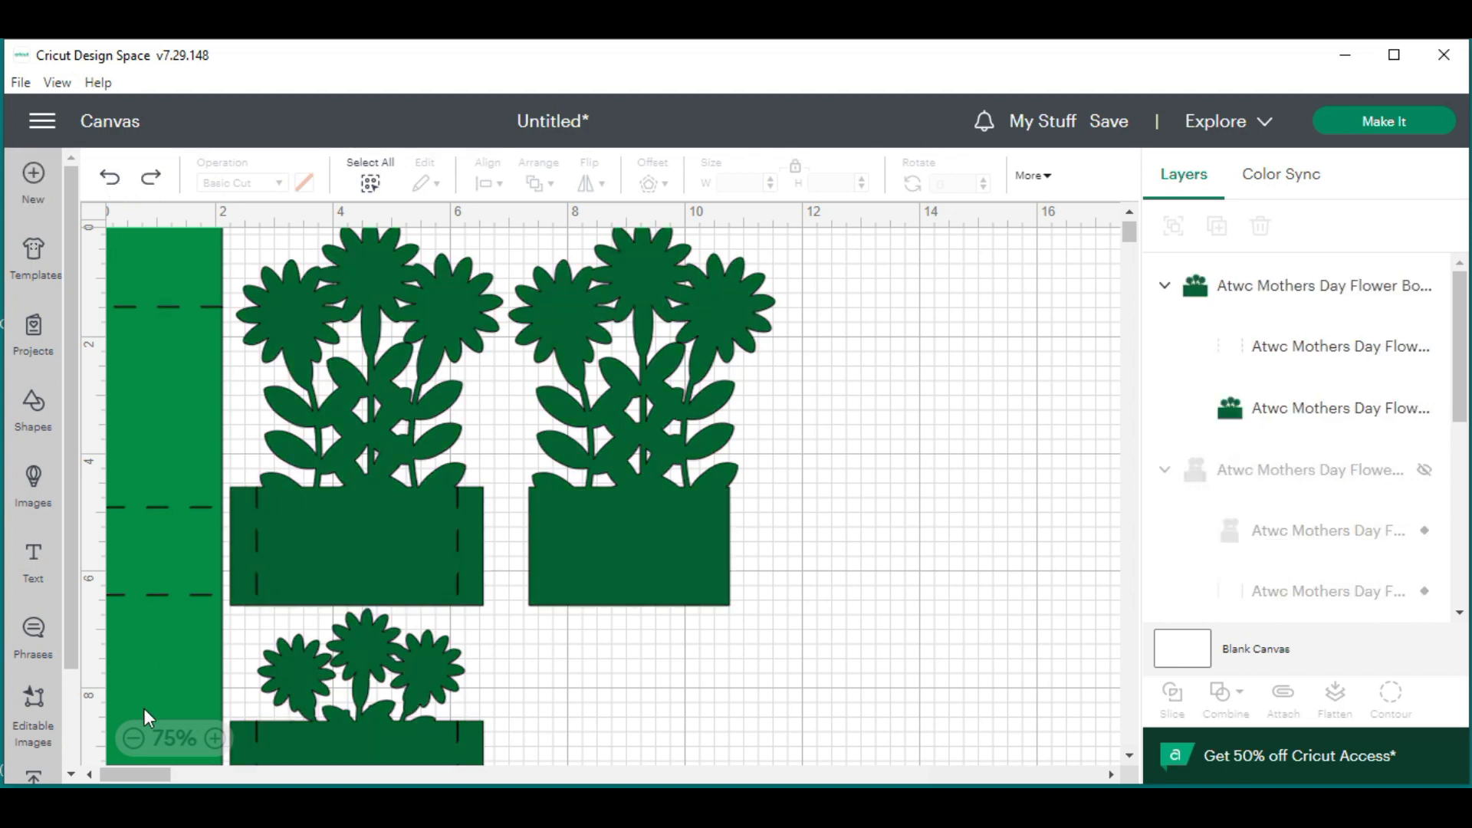
left_click_drag(145, 775, 129, 775)
left_click_drag(807, 743, 170, 242)
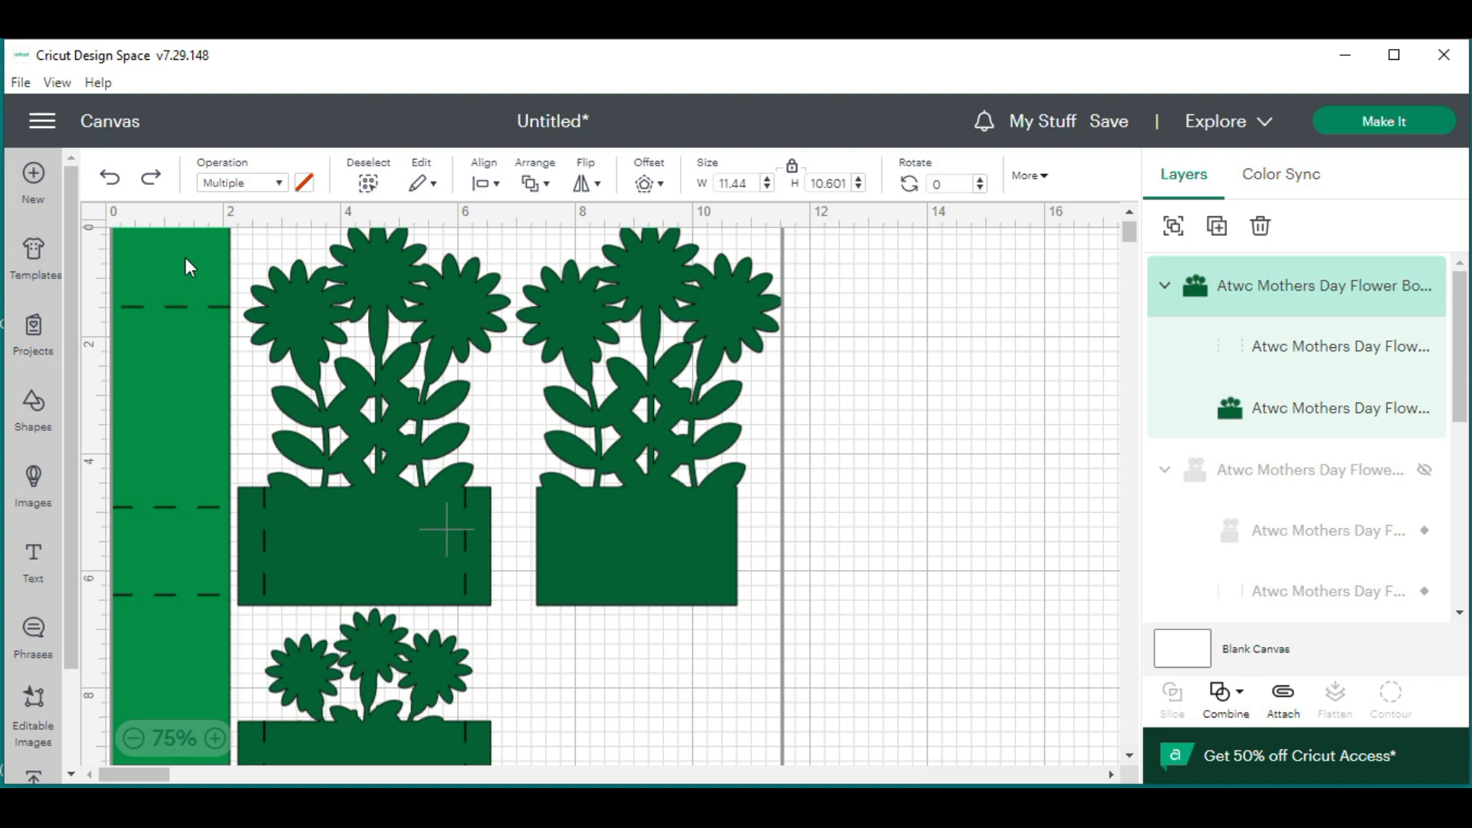
key("Delete")
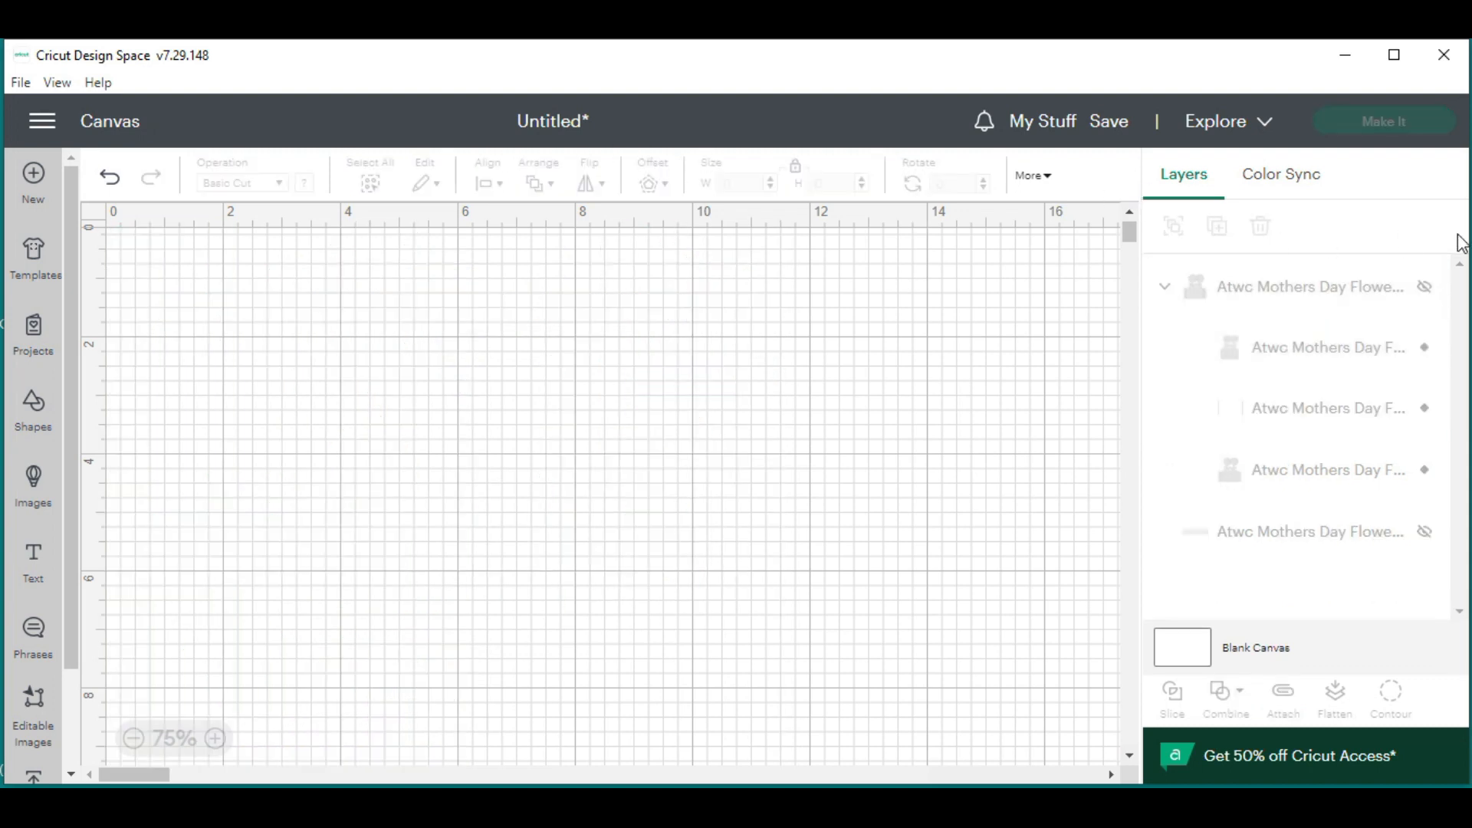
Unhide the light green flower group and the fence, placing the fence along the canvas's top edge and the flowers below it
left_click(1428, 296)
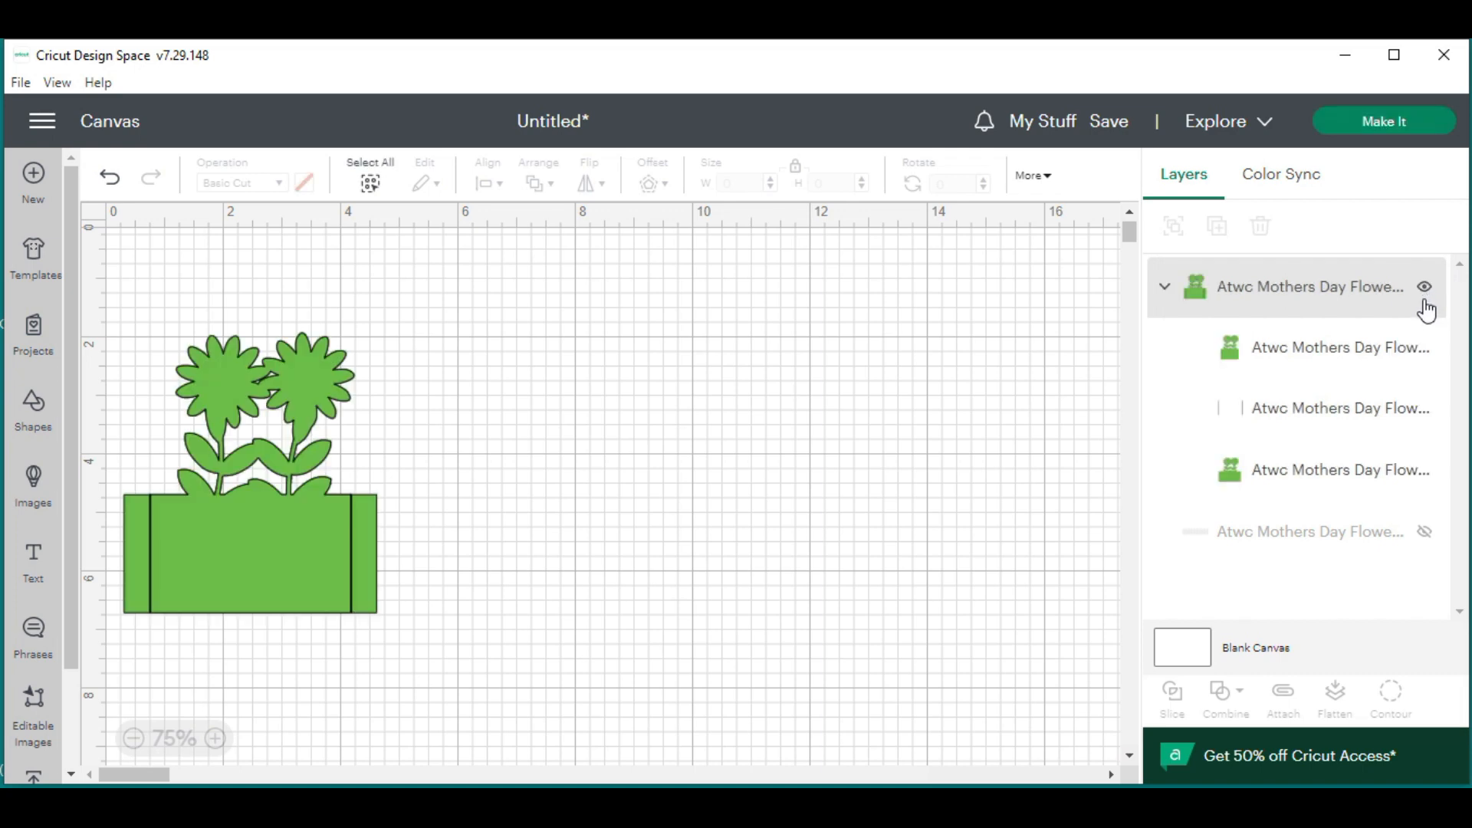
left_click(1424, 532)
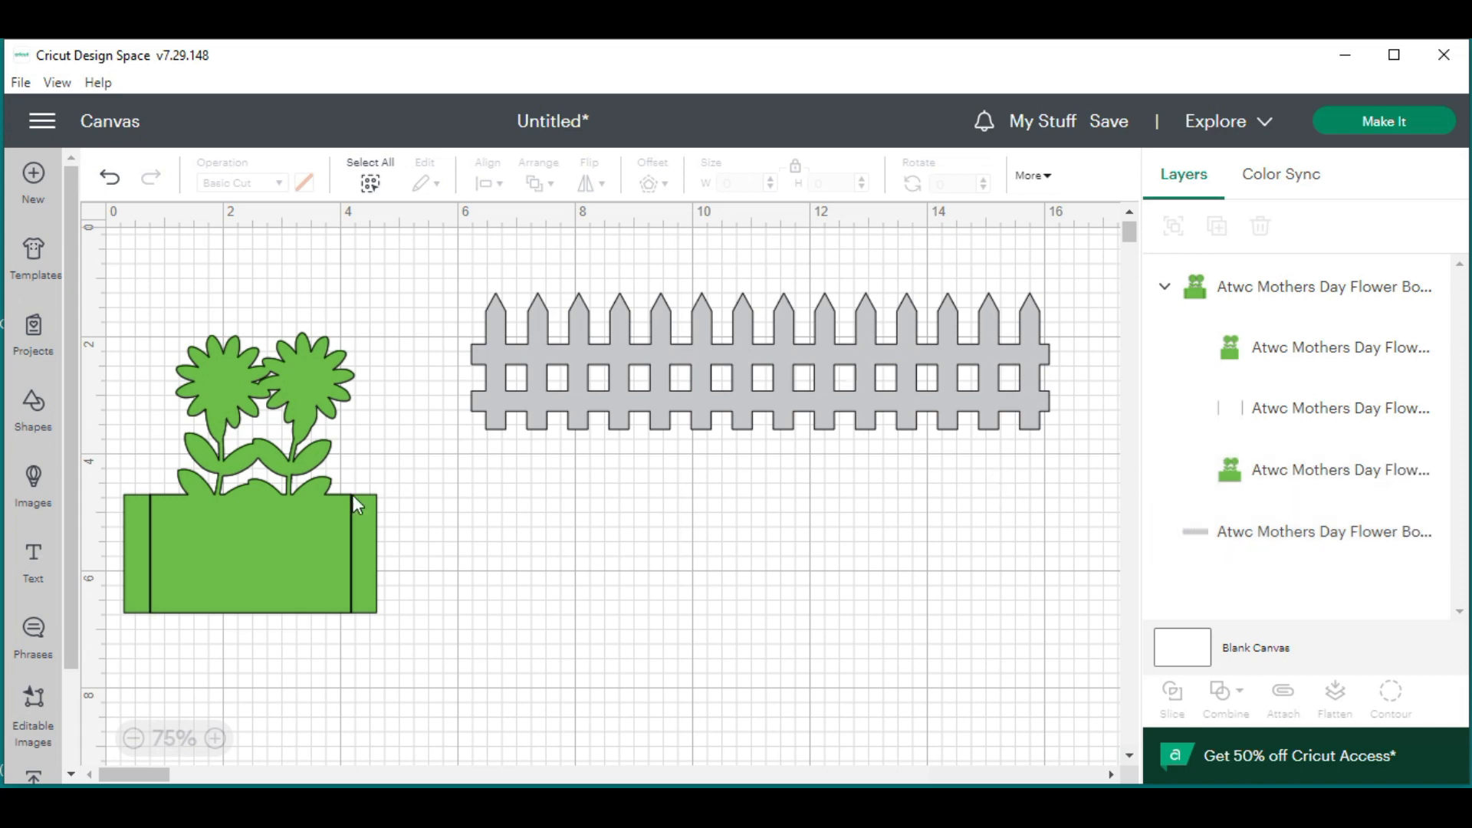
left_click_drag(421, 684, 270, 483)
left_click_drag(252, 430, 279, 638)
left_click_drag(843, 527, 688, 351)
left_click_drag(848, 371, 482, 298)
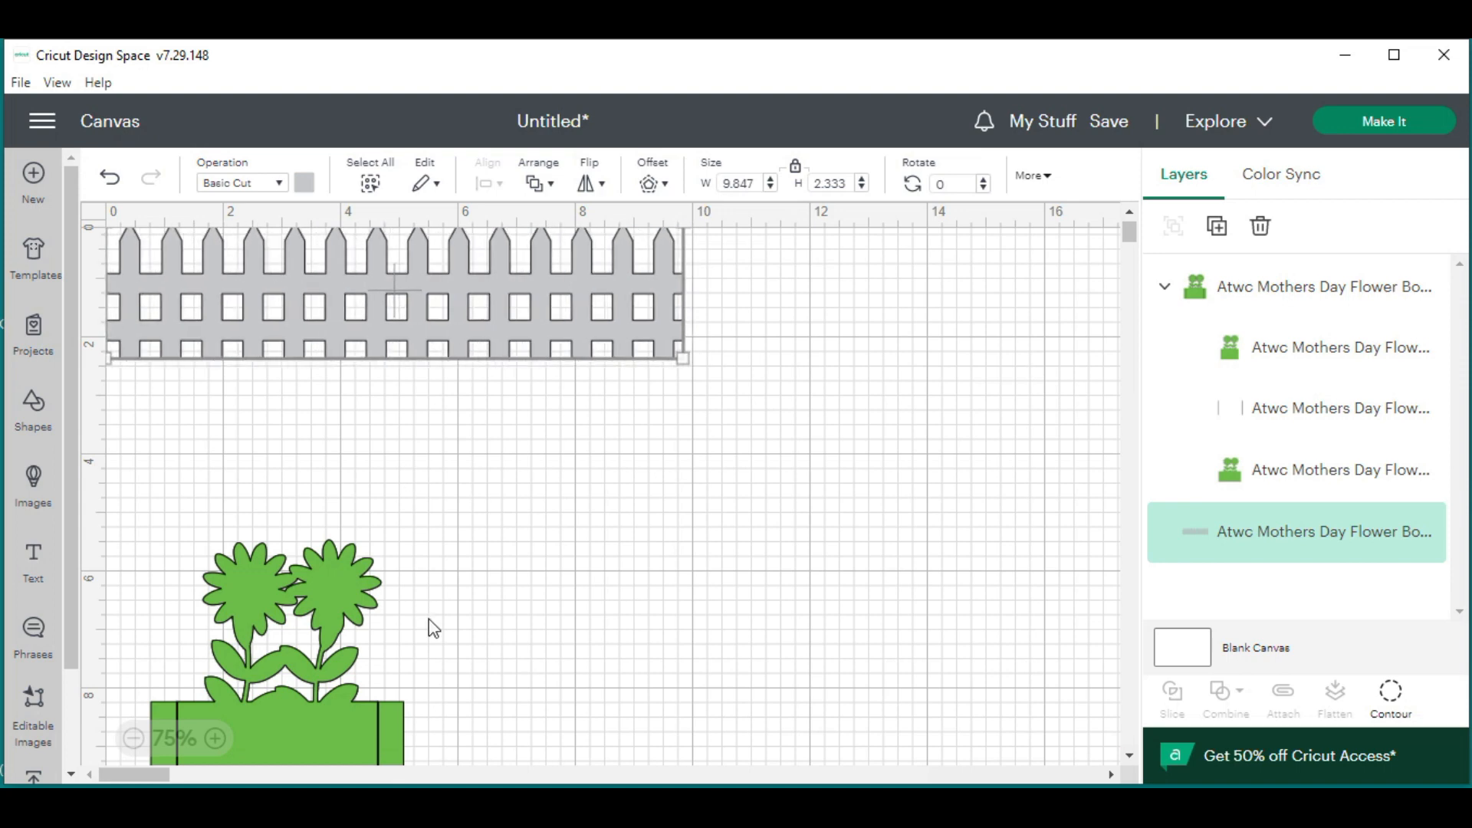
left_click_drag(471, 688, 144, 529)
left_click_drag(298, 620, 262, 542)
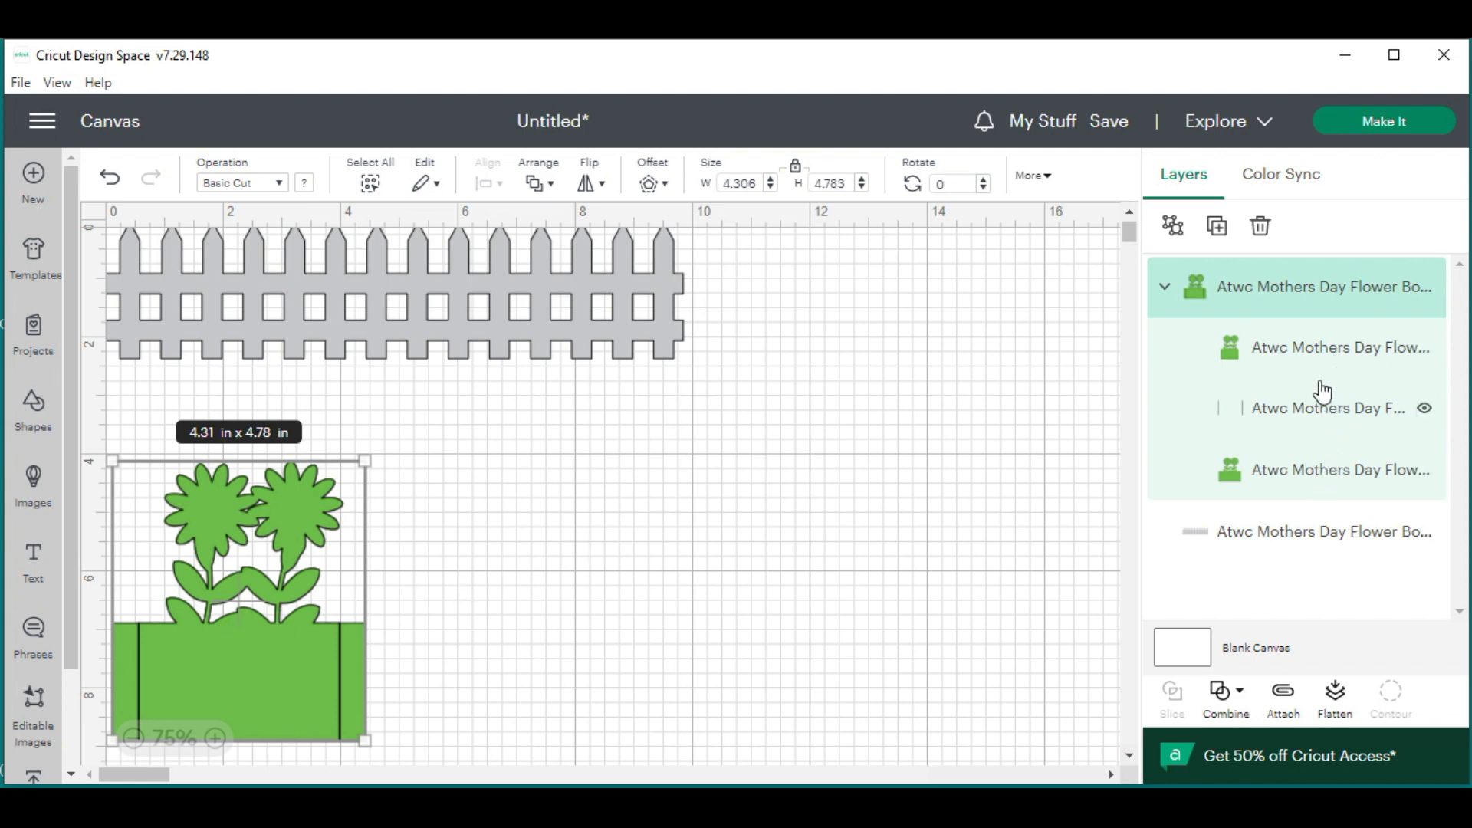
Ungroup the light green flower pieces and move the flapless one beside the piece with side flaps
left_click(1172, 226)
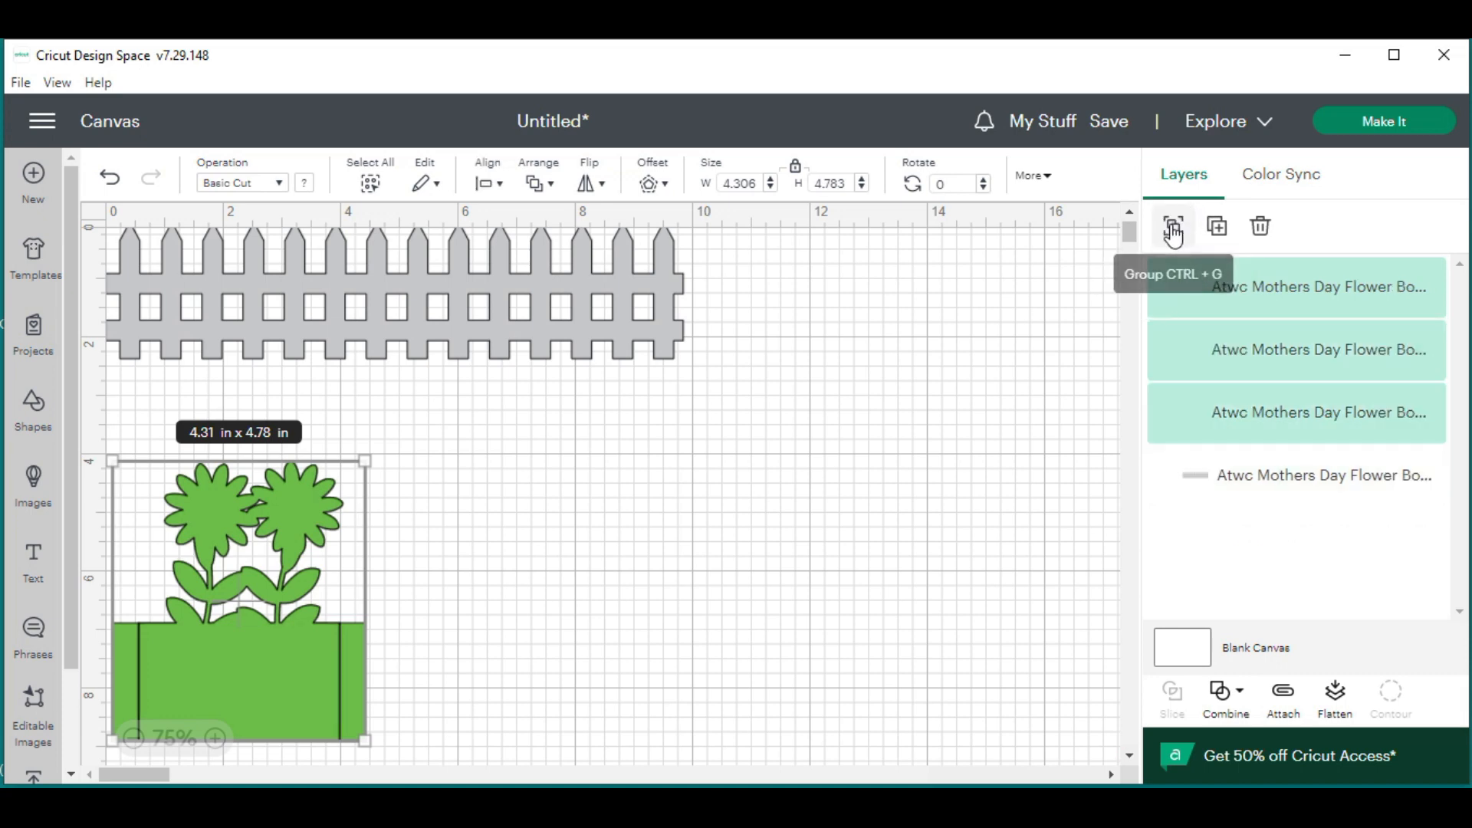
left_click(1247, 292)
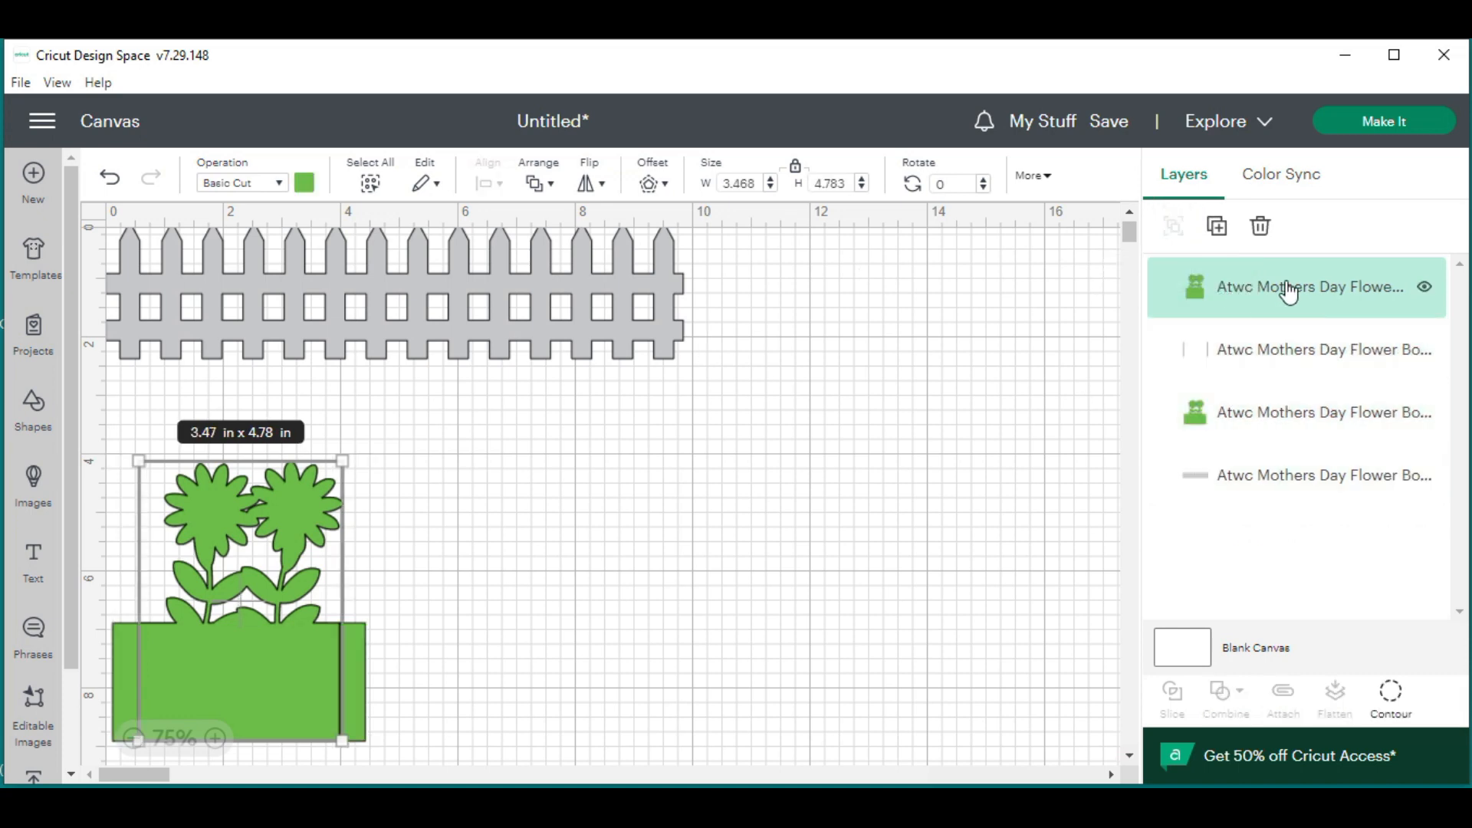
left_click_drag(328, 510, 573, 509)
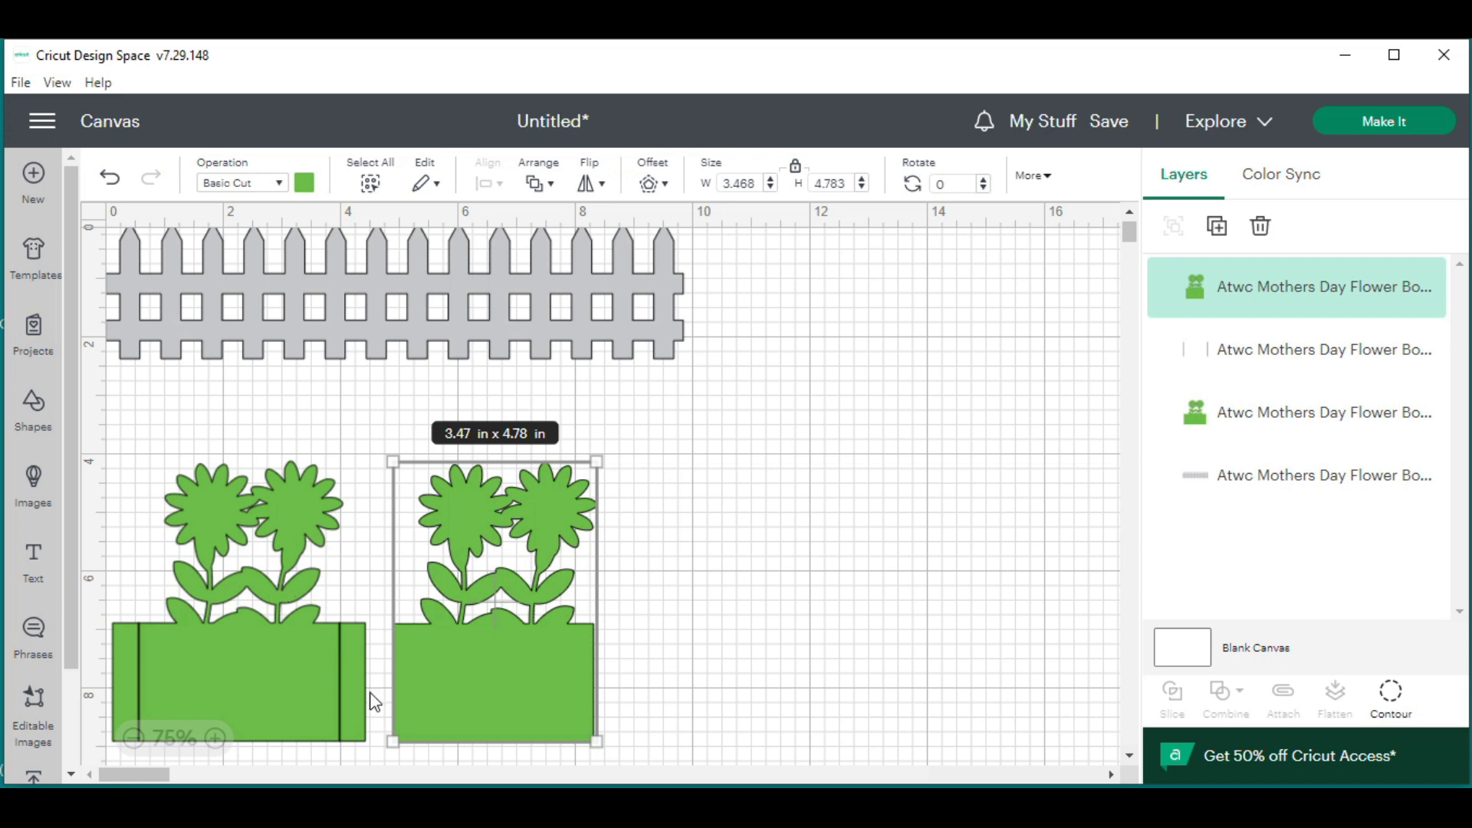
Set the operation of the light green flower piece's fold lines to Score
left_click(335, 667)
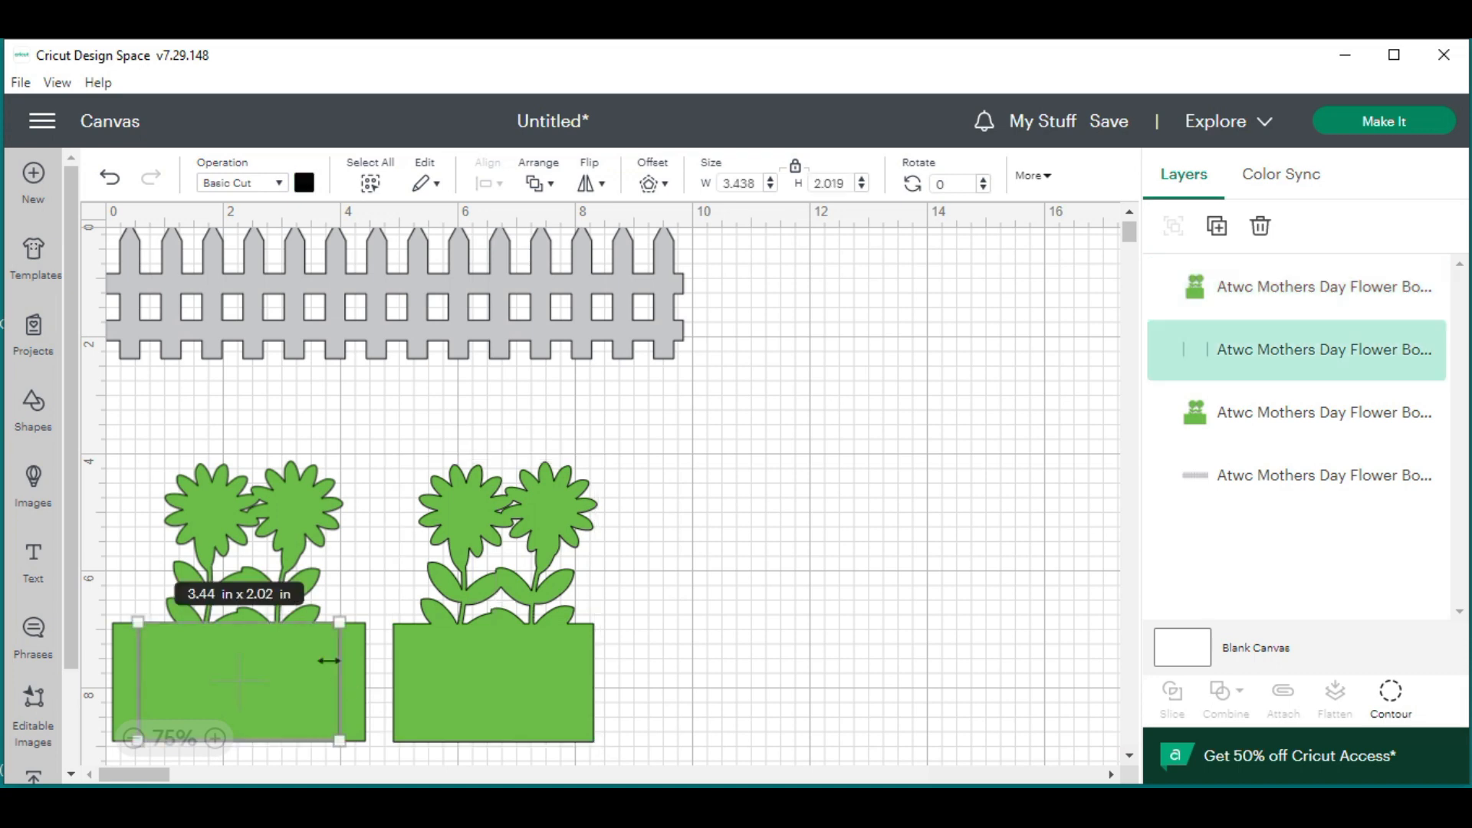
left_click(264, 187)
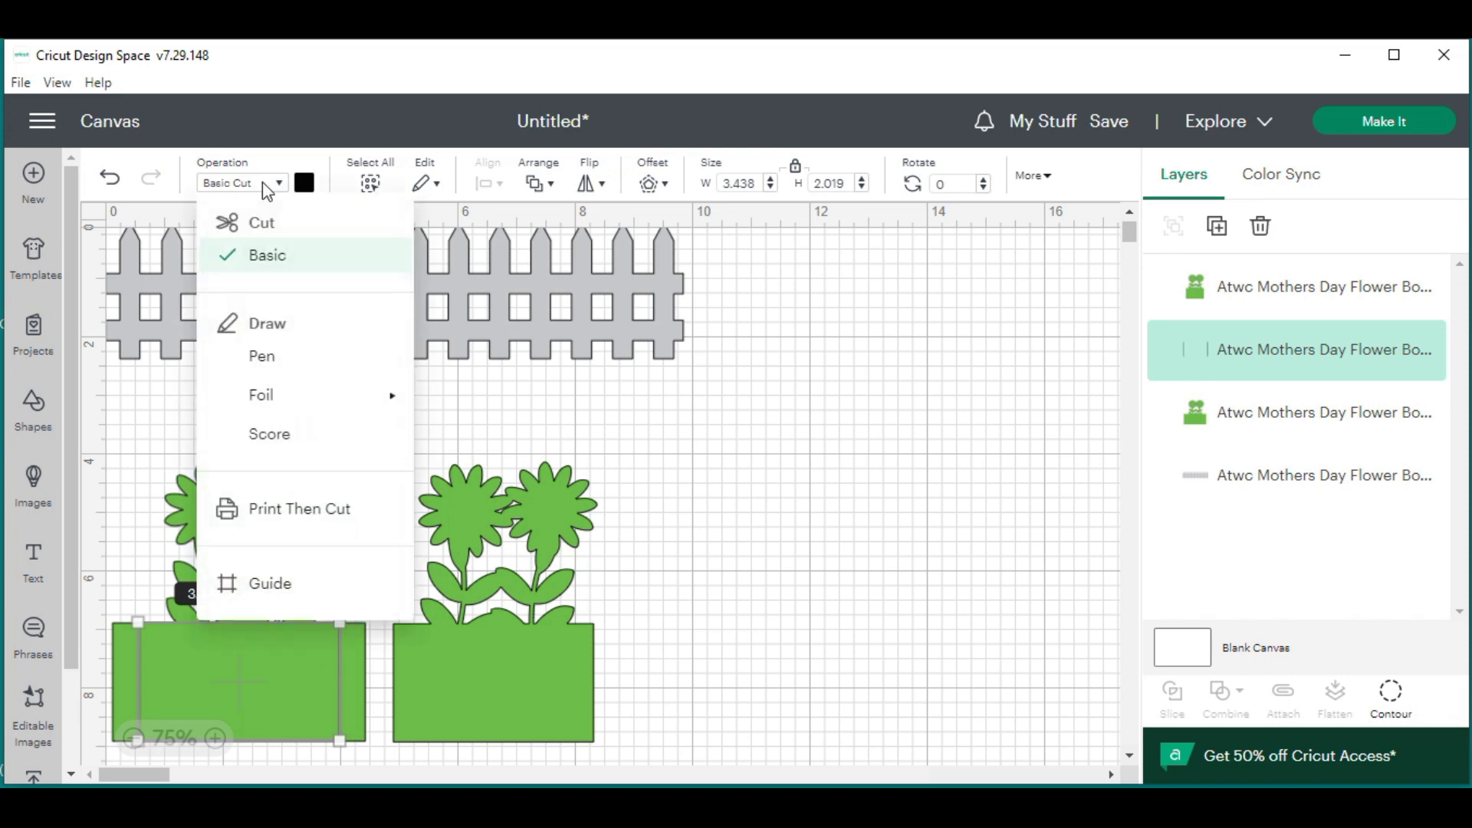
left_click(253, 434)
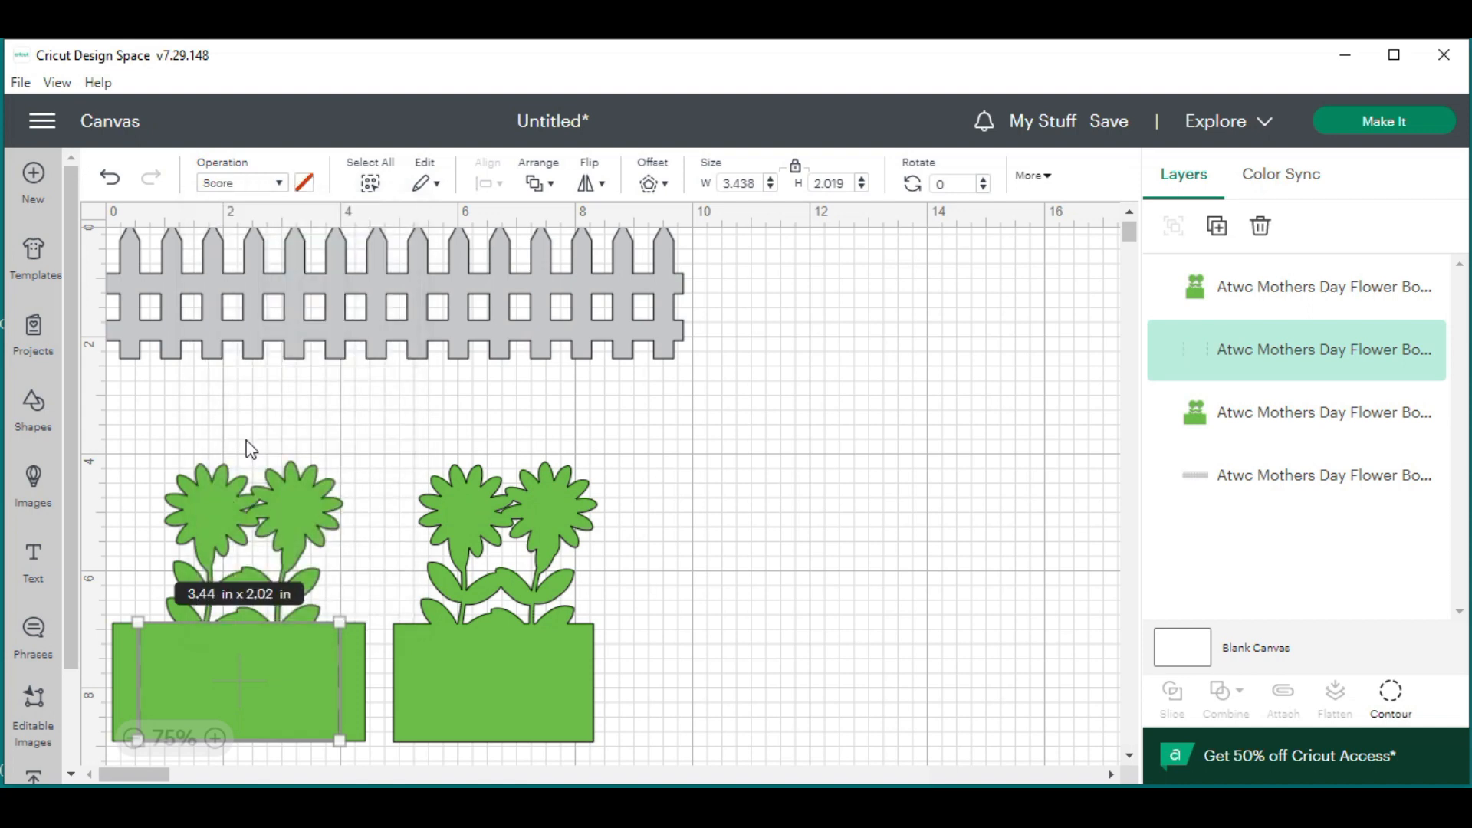
left_click(726, 621)
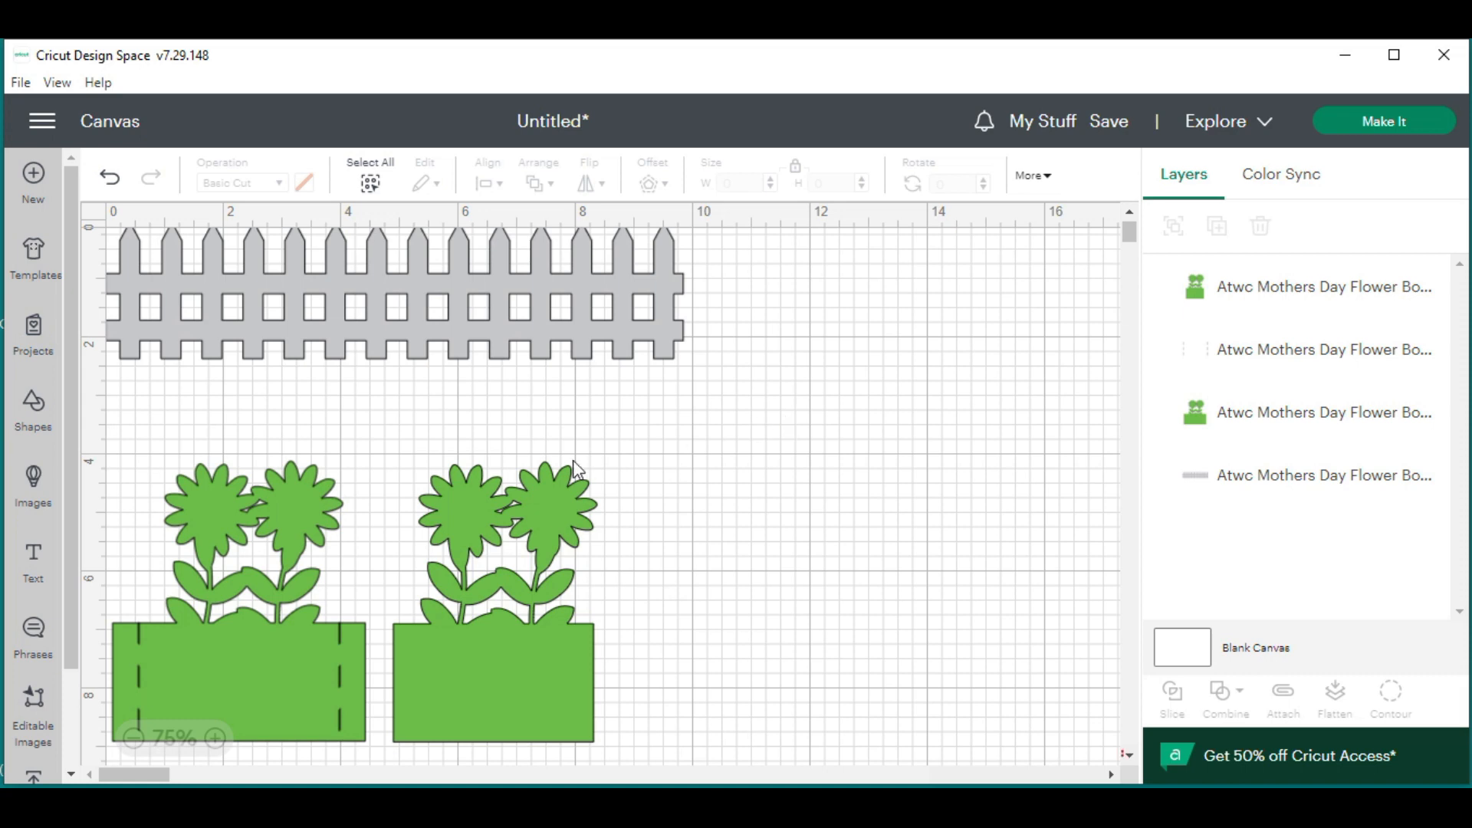
Select the fence, both light green flower pieces and the score lines together and attach them into one layout
scroll(265, 475, "down", 2)
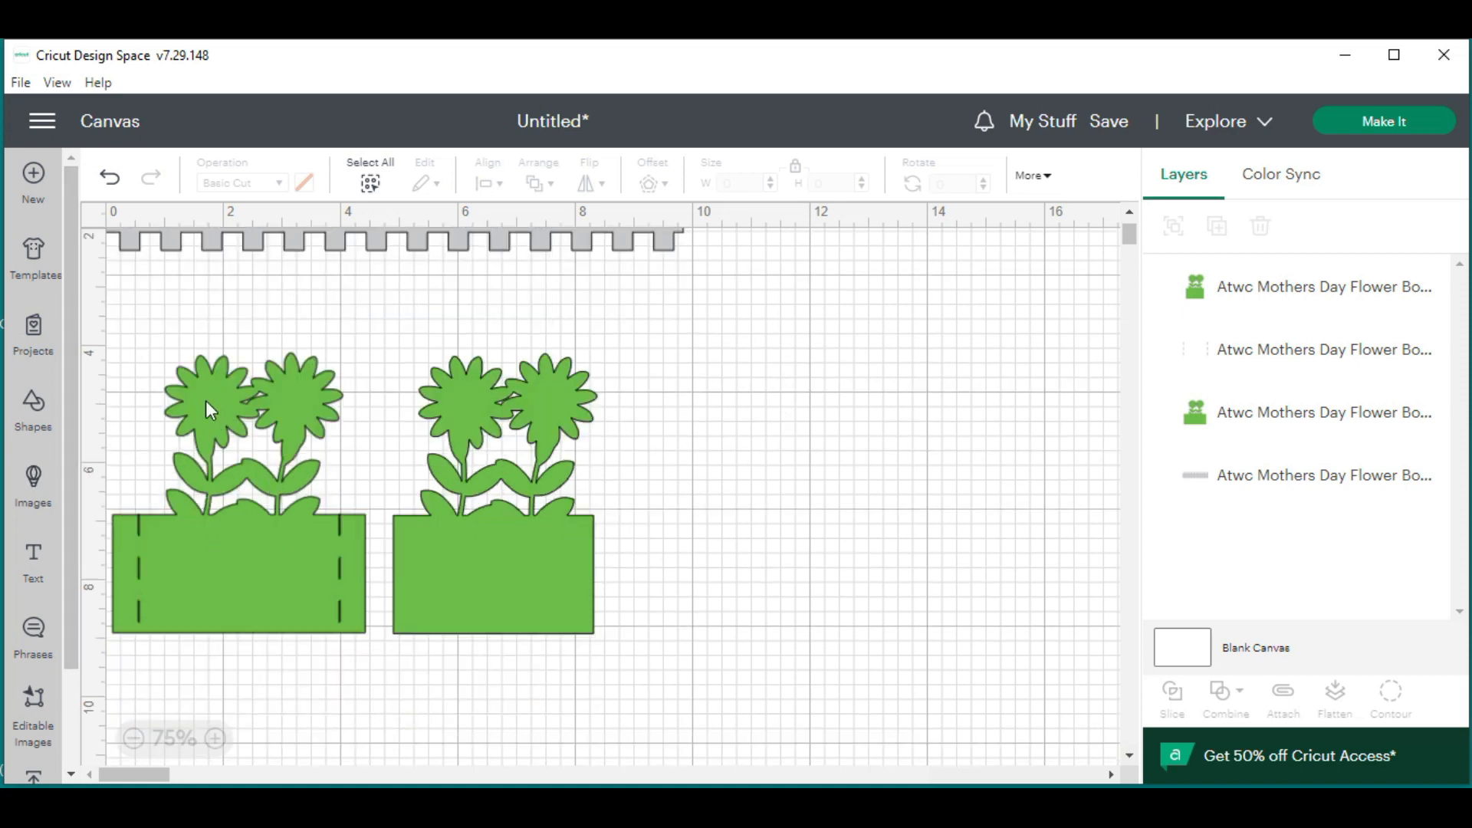
scroll(314, 475, "up", 2)
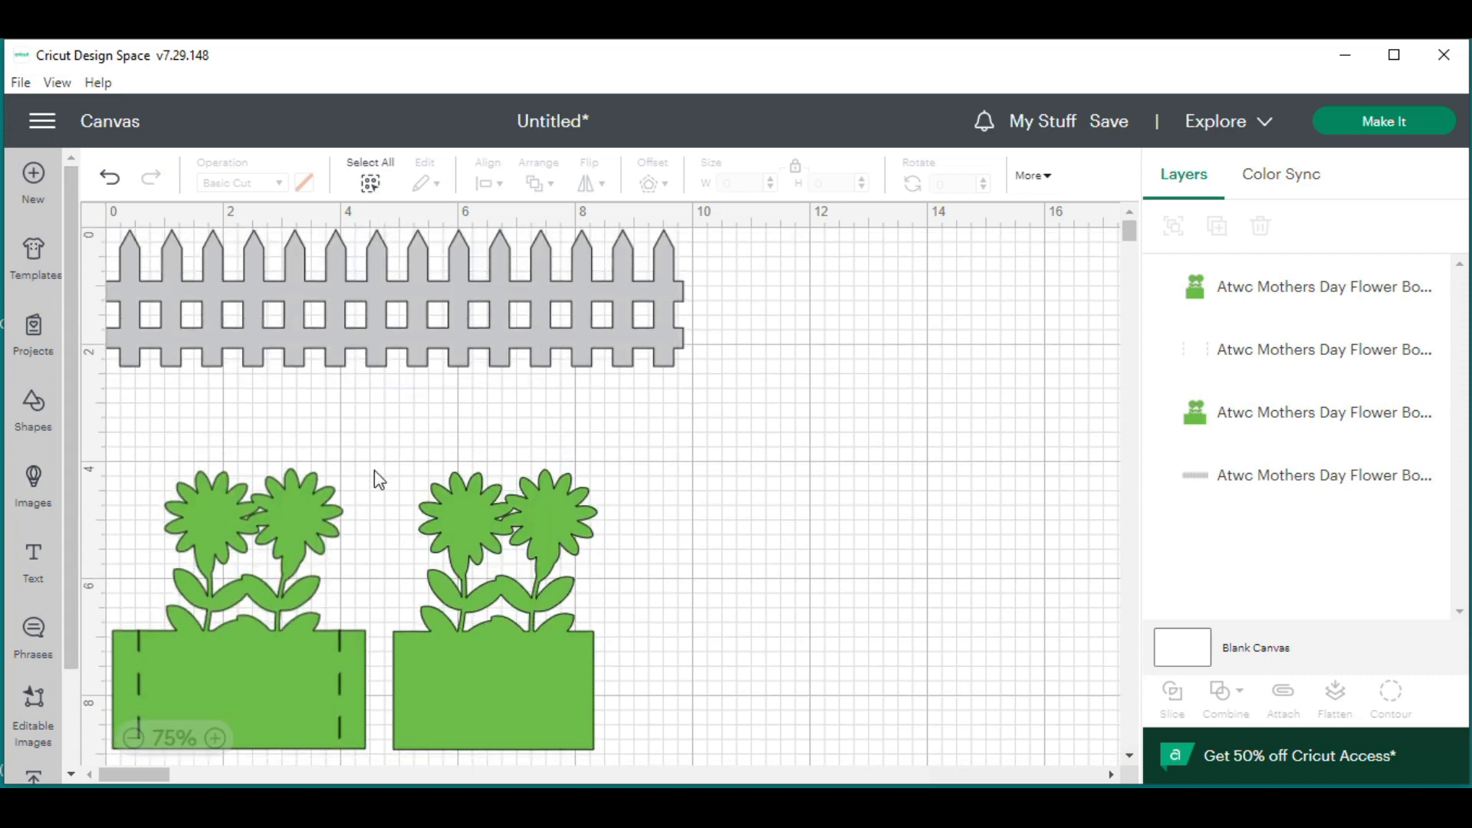
scroll(376, 477, "down", 4)
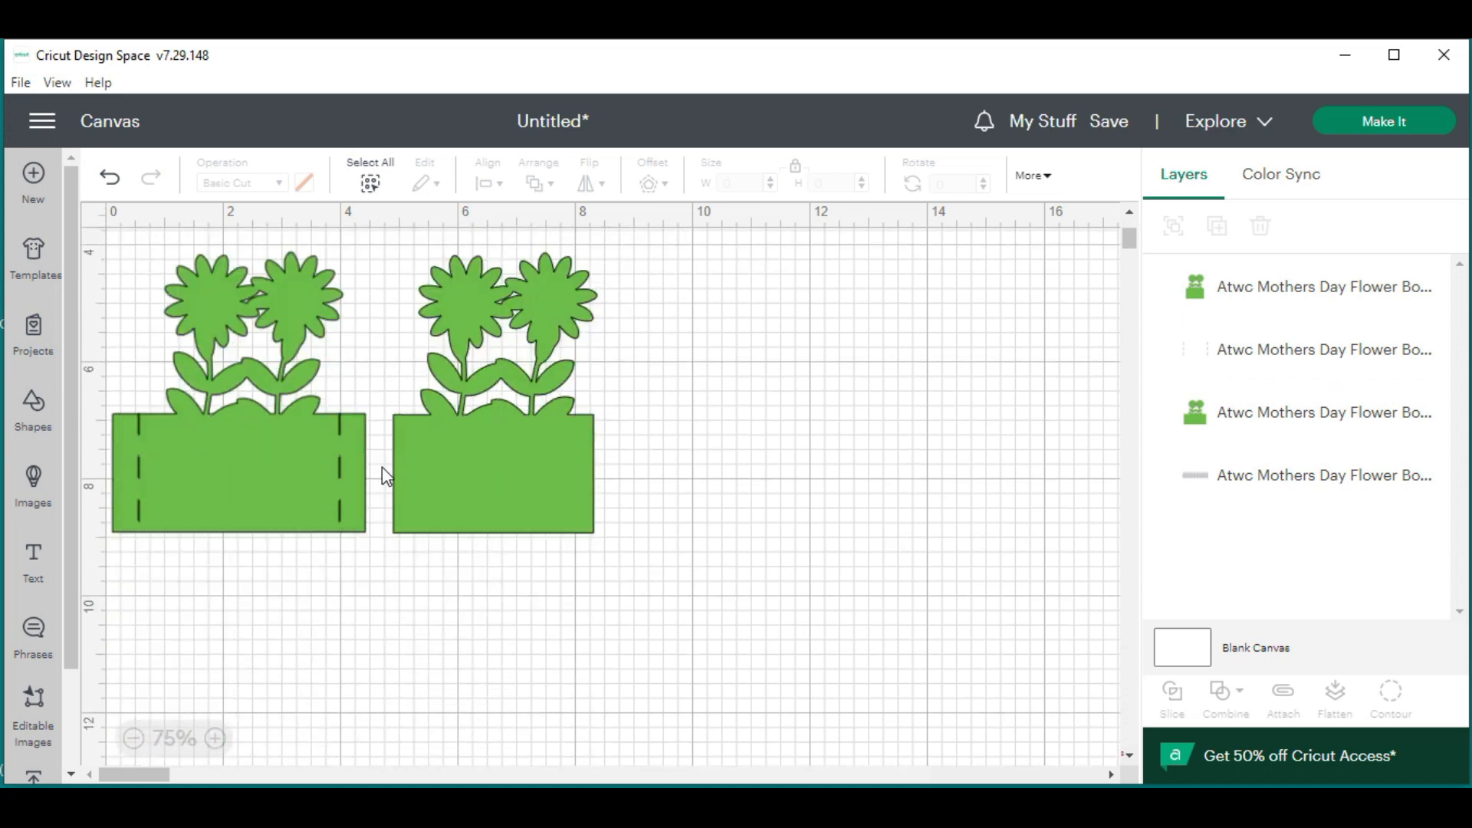
scroll(402, 466, "up", 2)
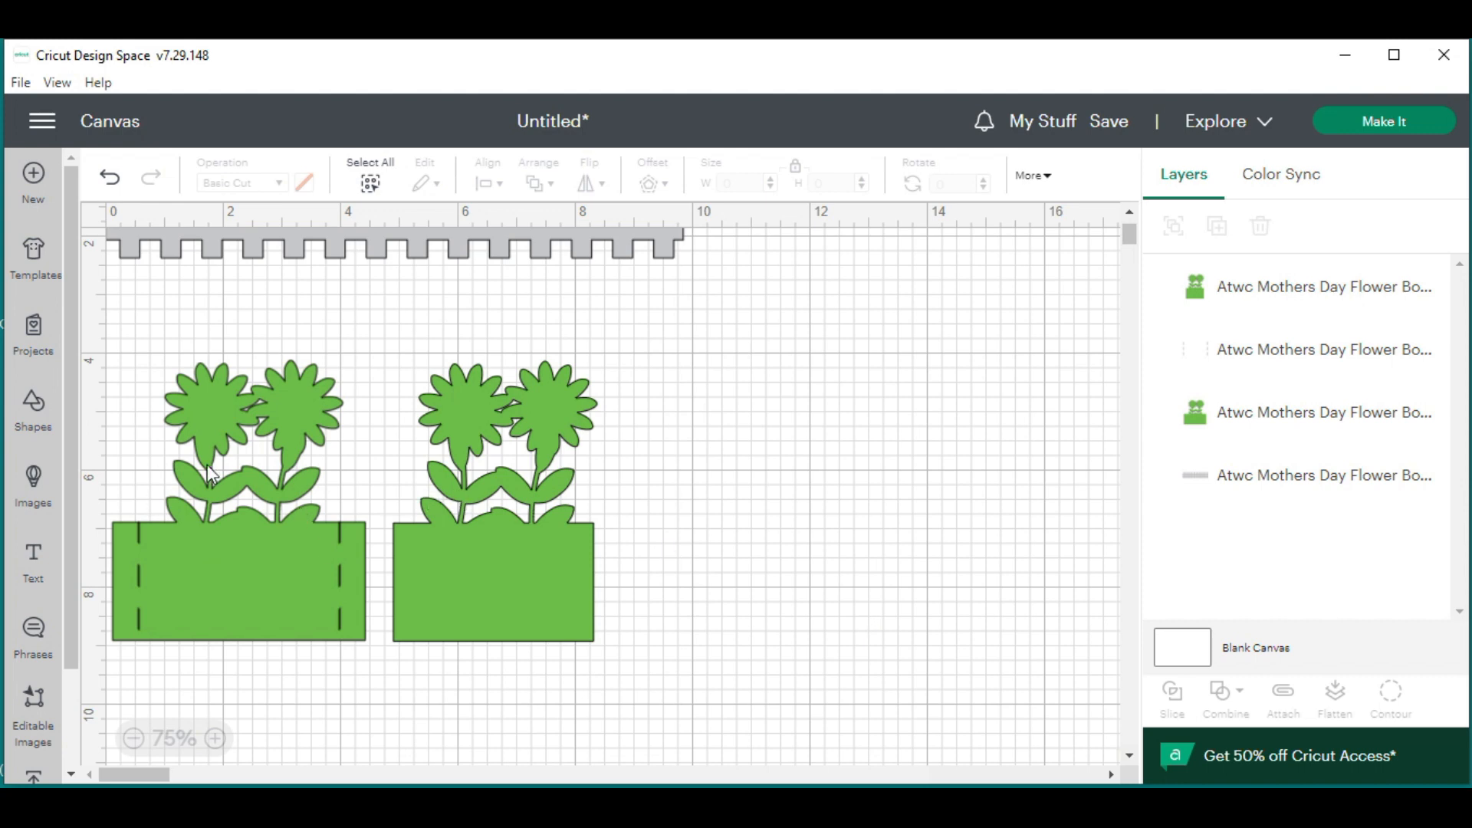
scroll(660, 576, "up", 3)
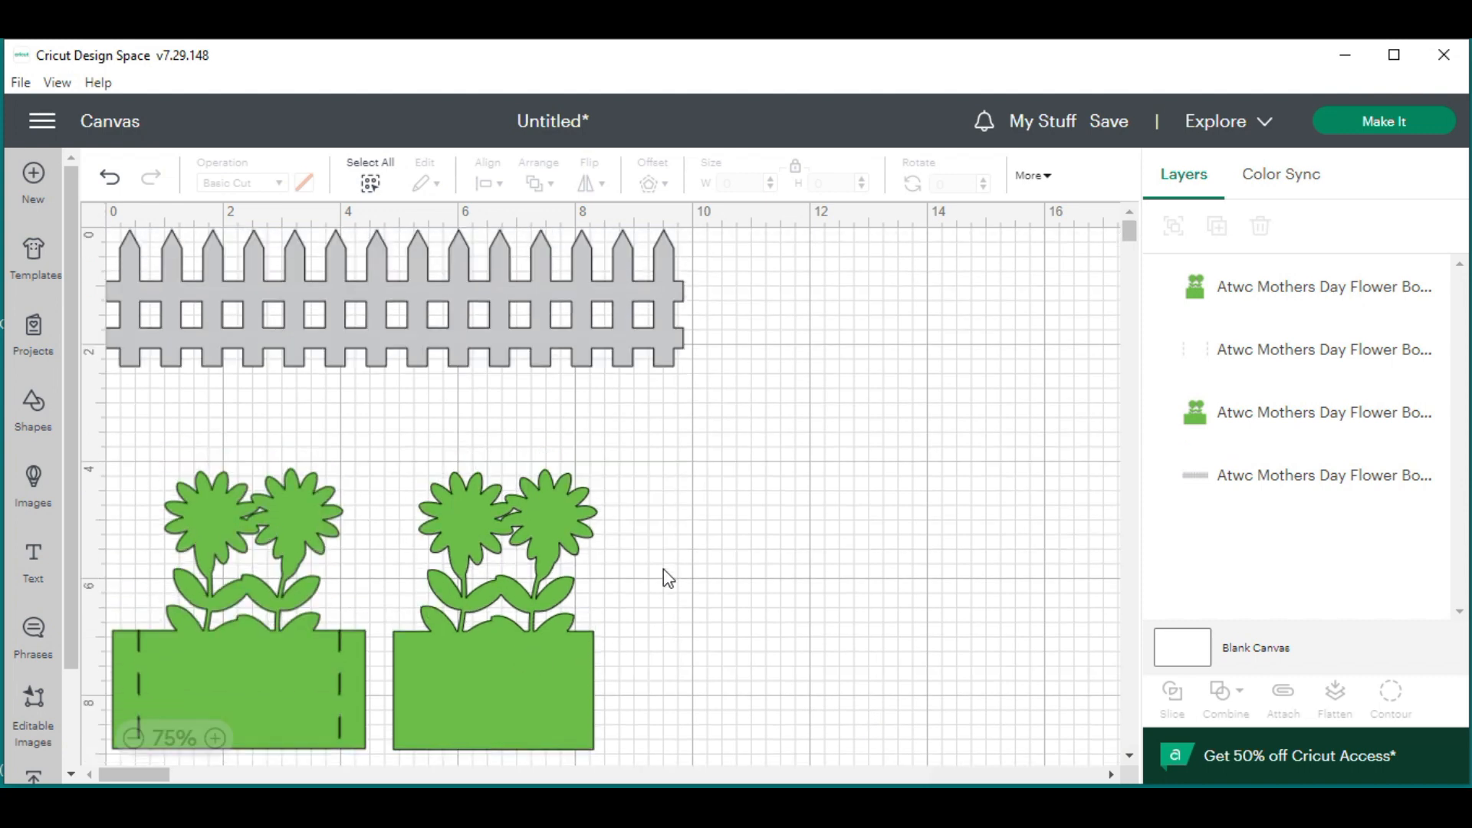
left_click_drag(815, 710, 102, 225)
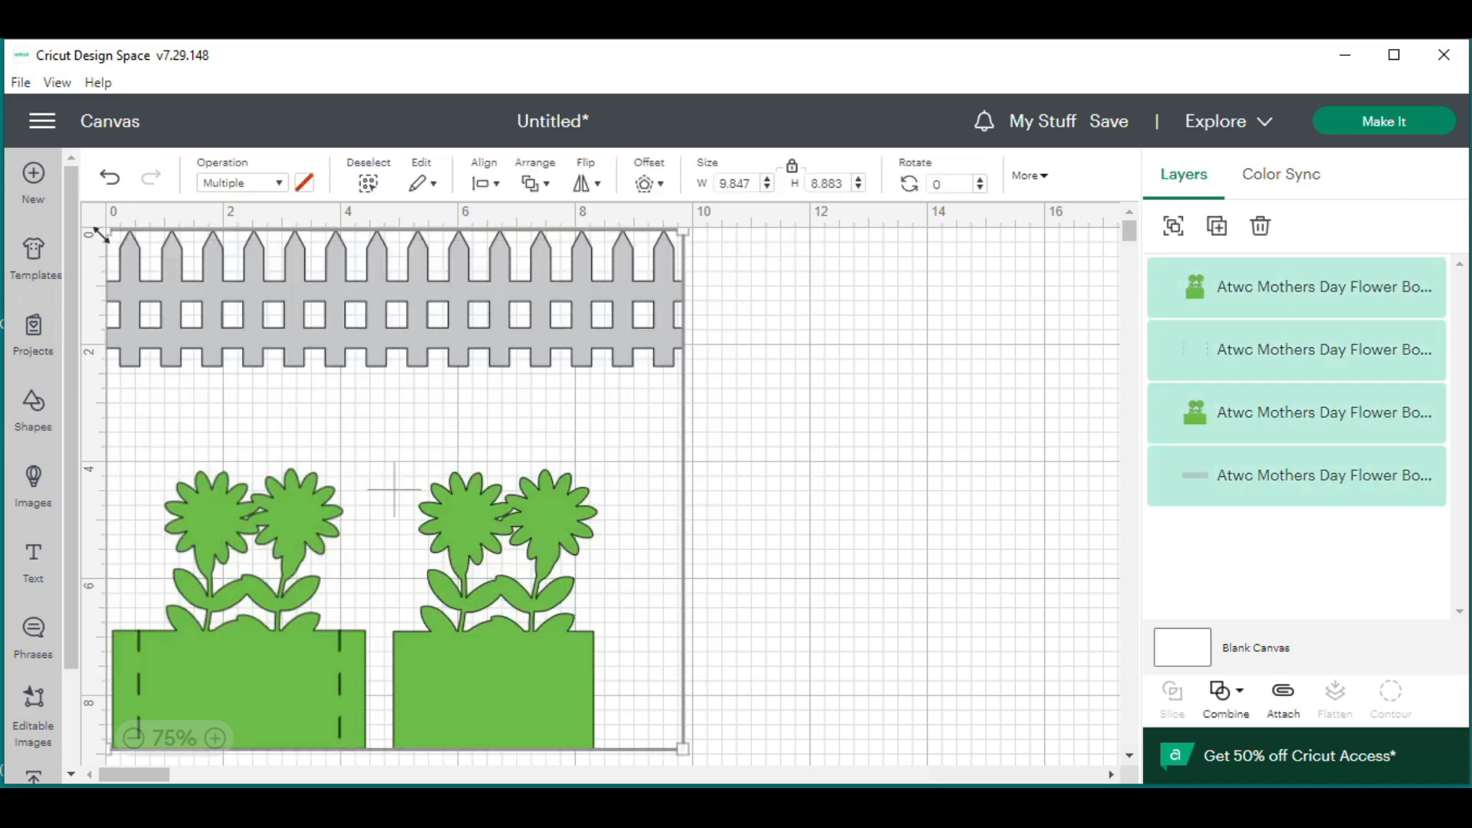
right_click(630, 284)
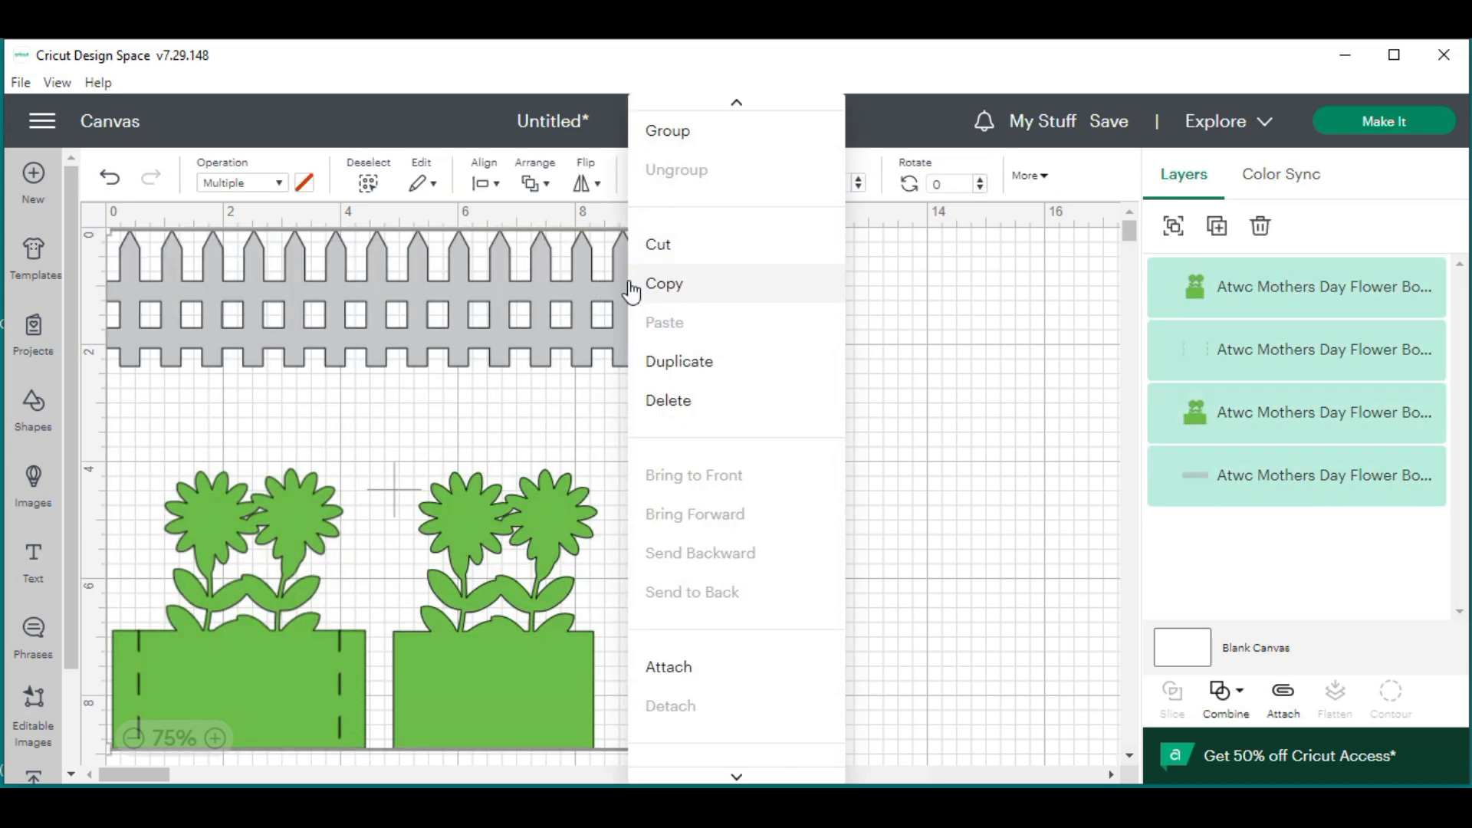
left_click(694, 676)
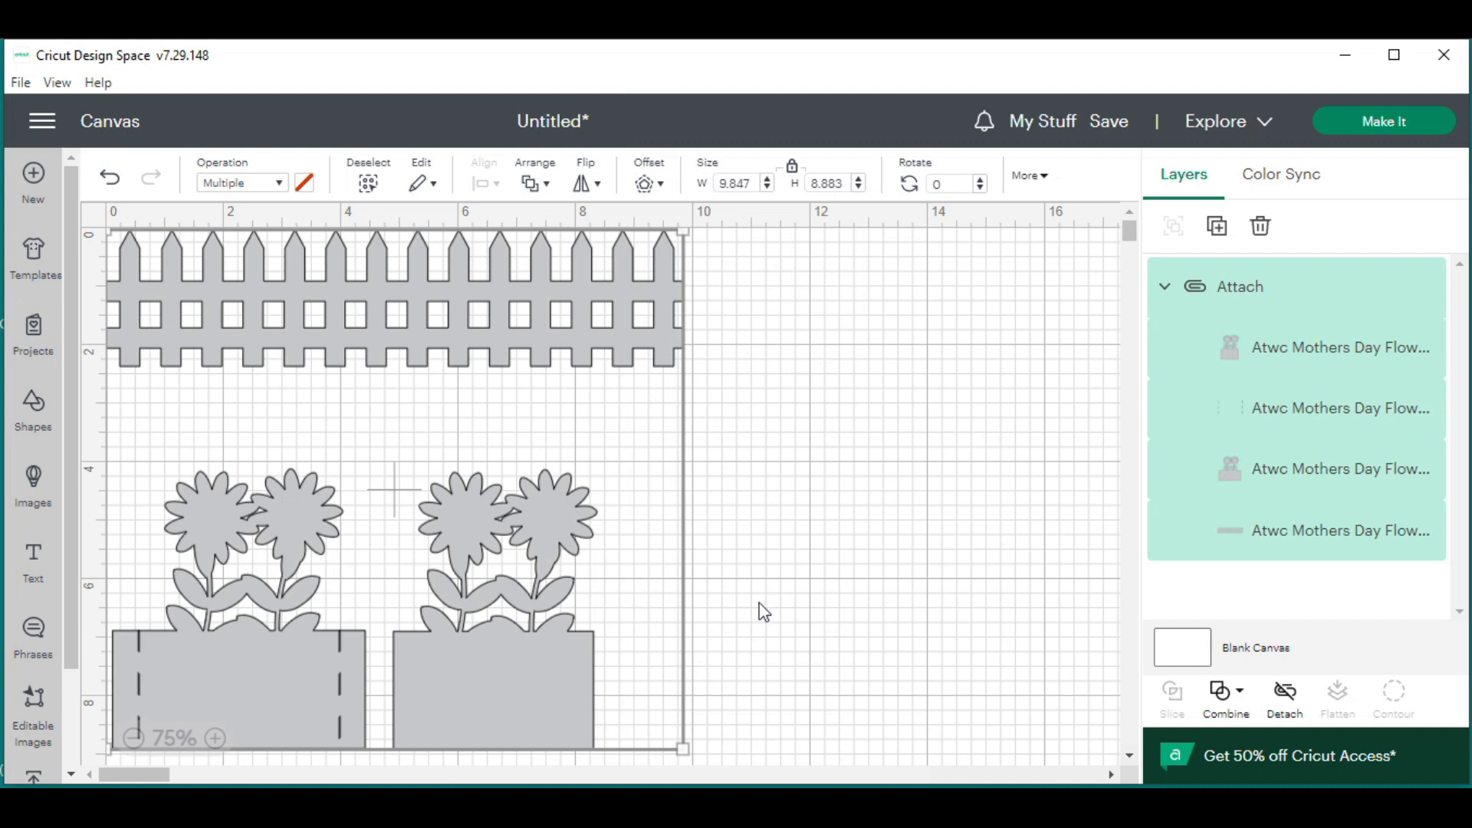
Send the attached layout to mat preparation, check the fence and flower placement on the mat, and continue to the machine connection stage
left_click(1378, 126)
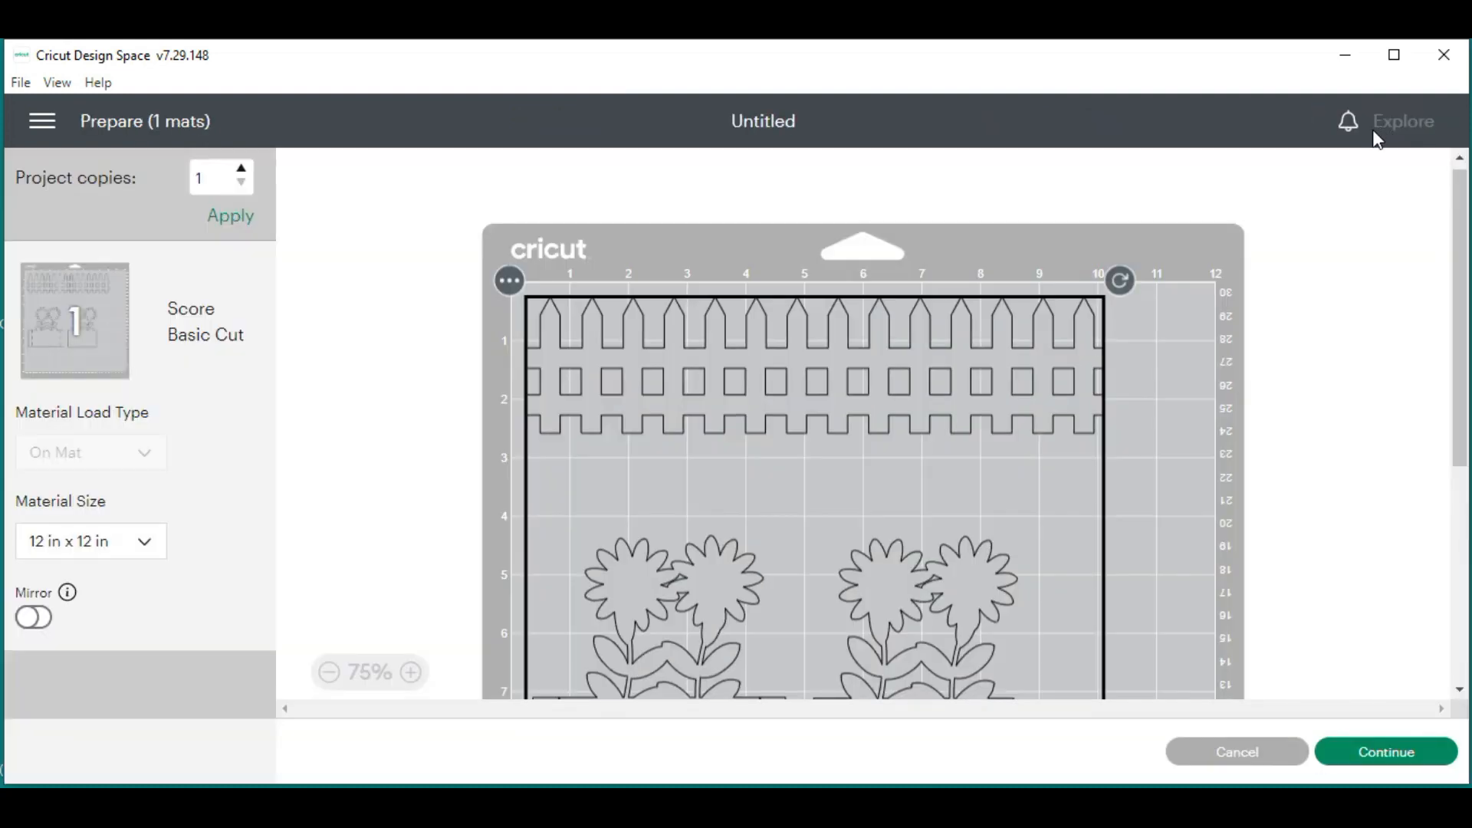
scroll(956, 427, "down", 3)
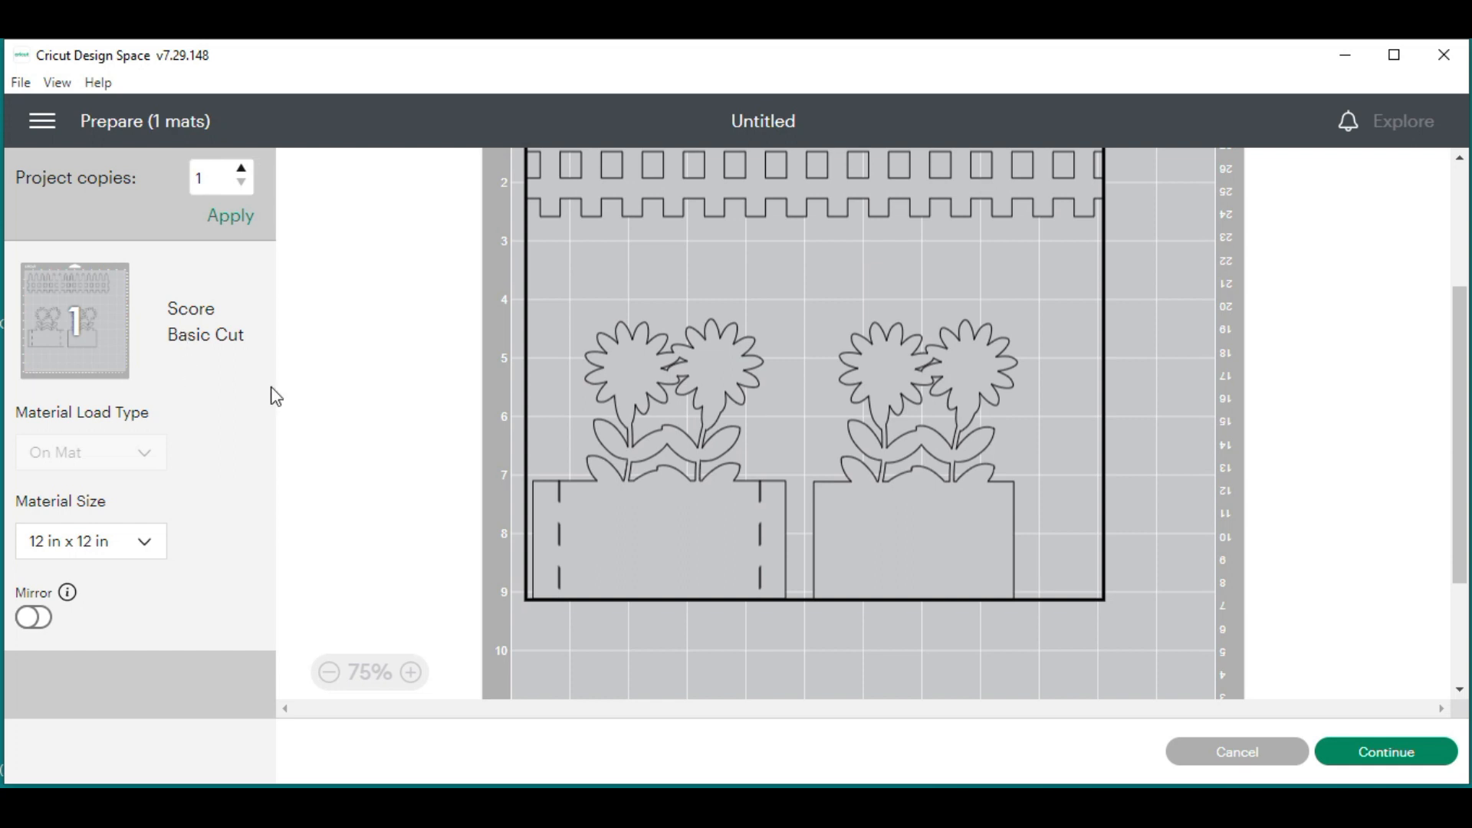
scroll(803, 498, "up", 2)
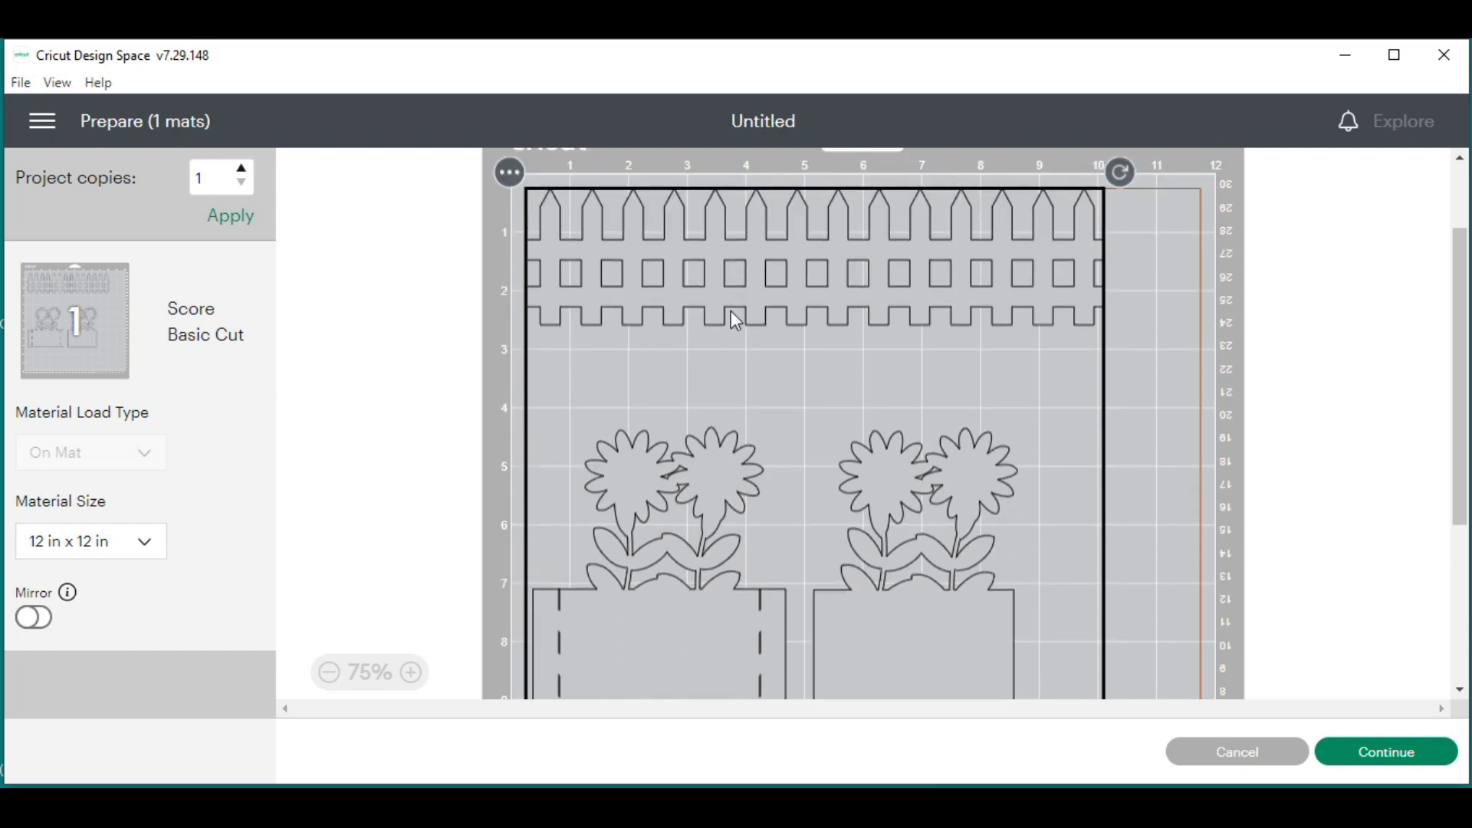
scroll(650, 483, "down", 2)
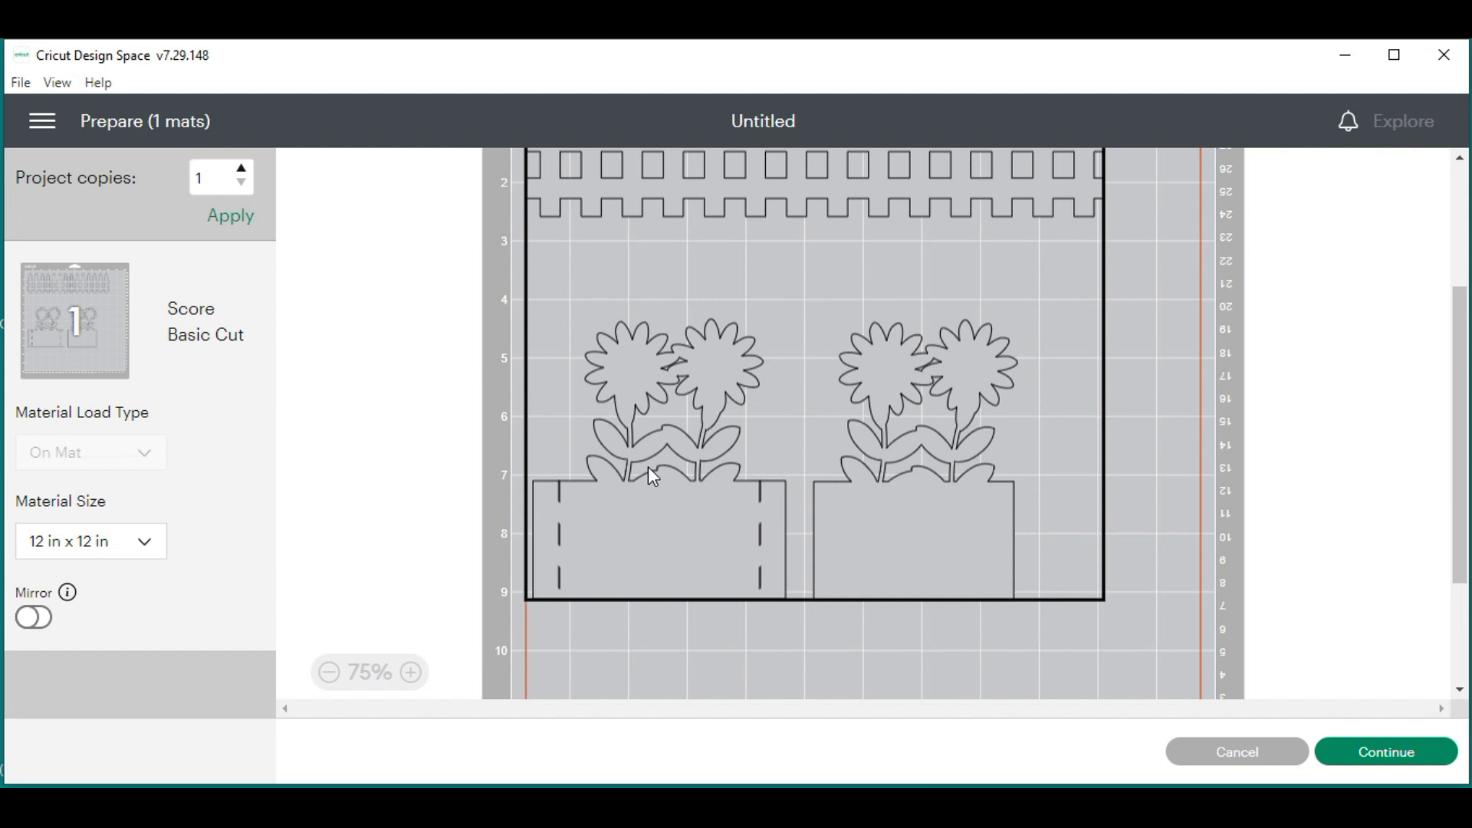
left_click(1384, 749)
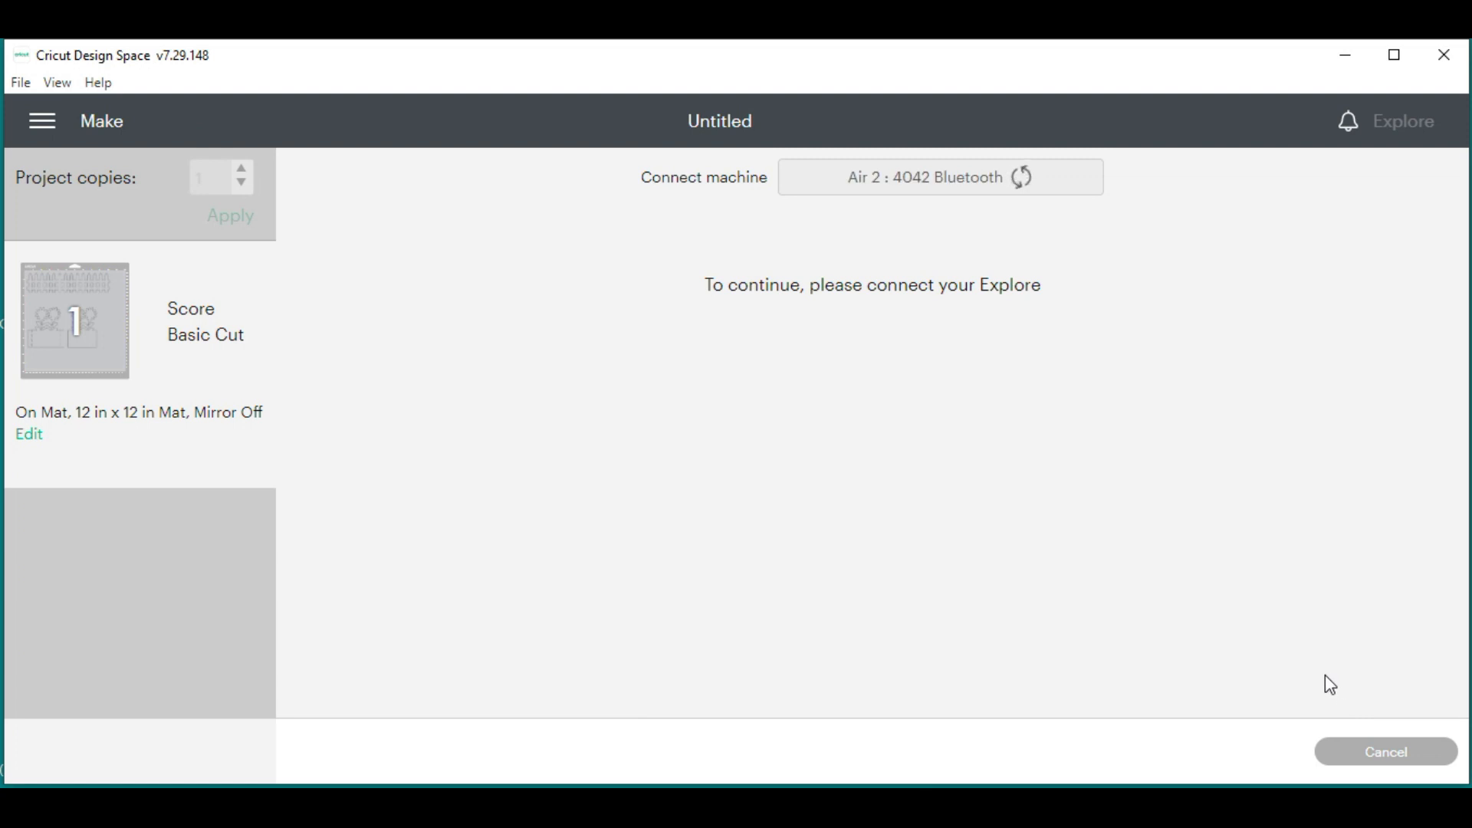